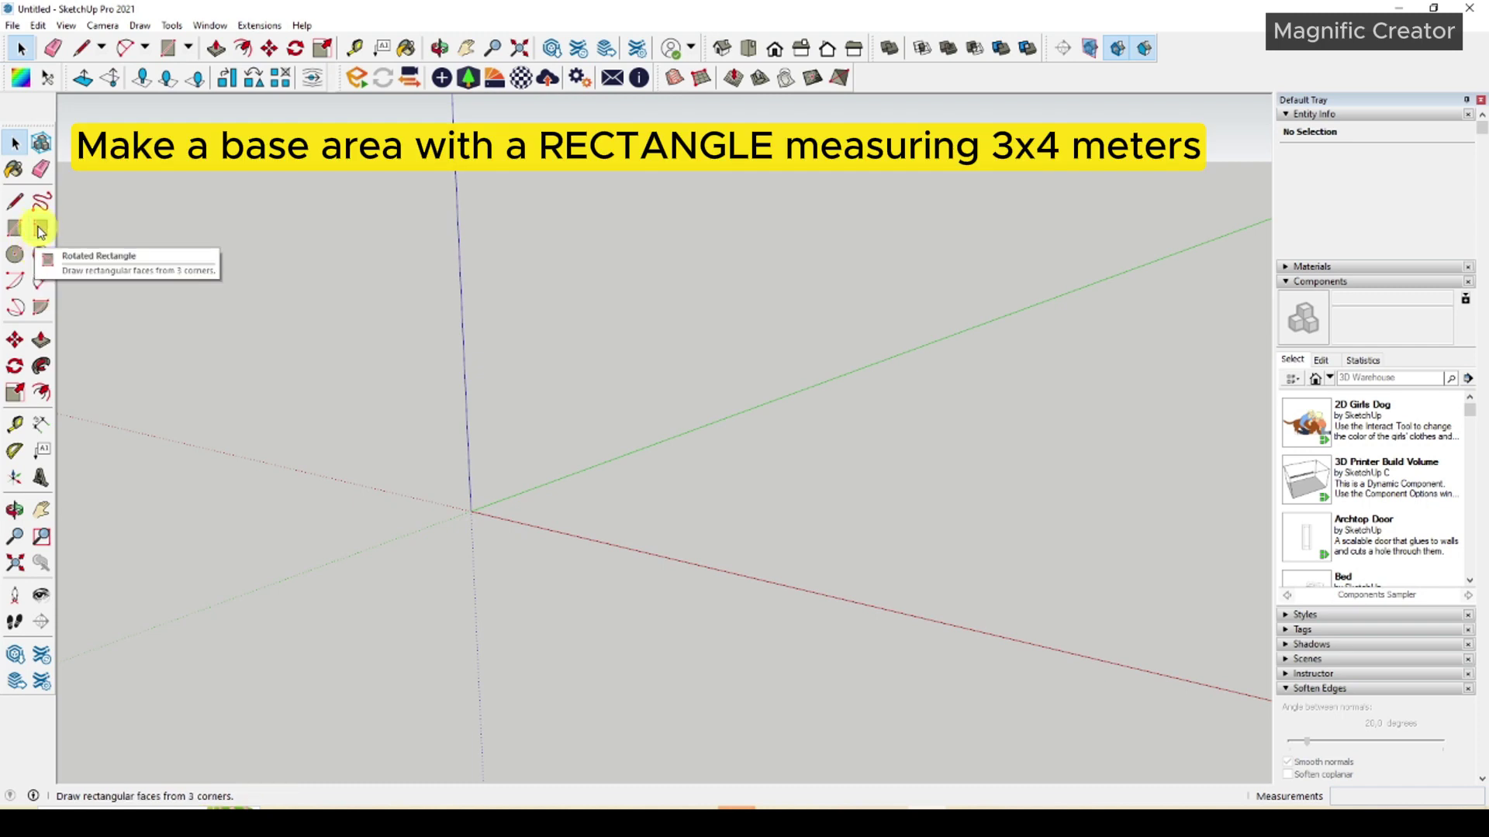
Draw a 4000 by 3000 mm base rectangle on the ground with Rotated Rectangle, starting at the origin with its length along the red axis.
{"action": "left_click", "coordinate": [41, 233]}
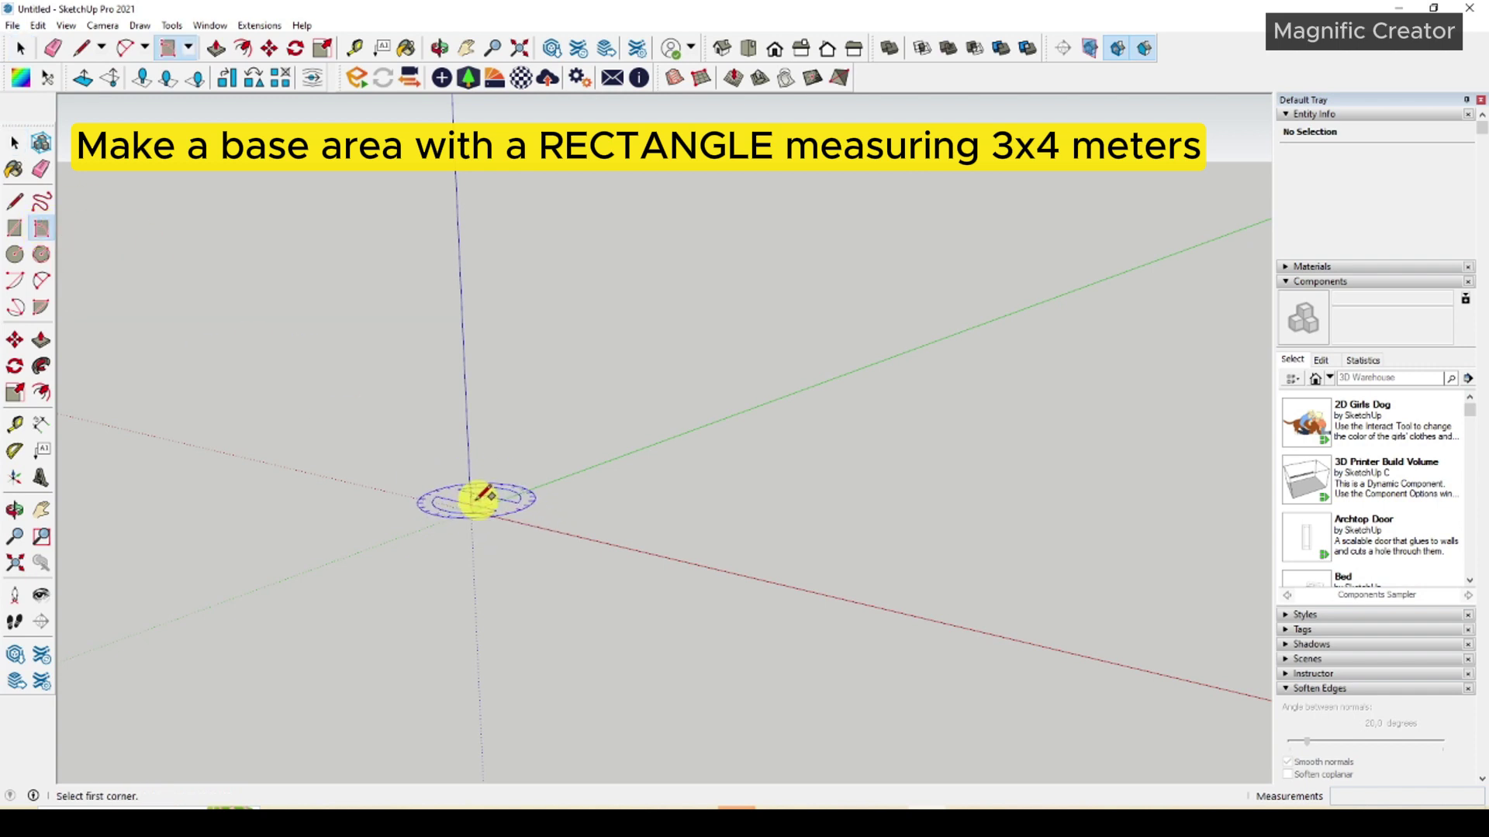
{"action": "middle_click_drag", "start_coordinate": [474, 504], "coordinate": [479, 553]}
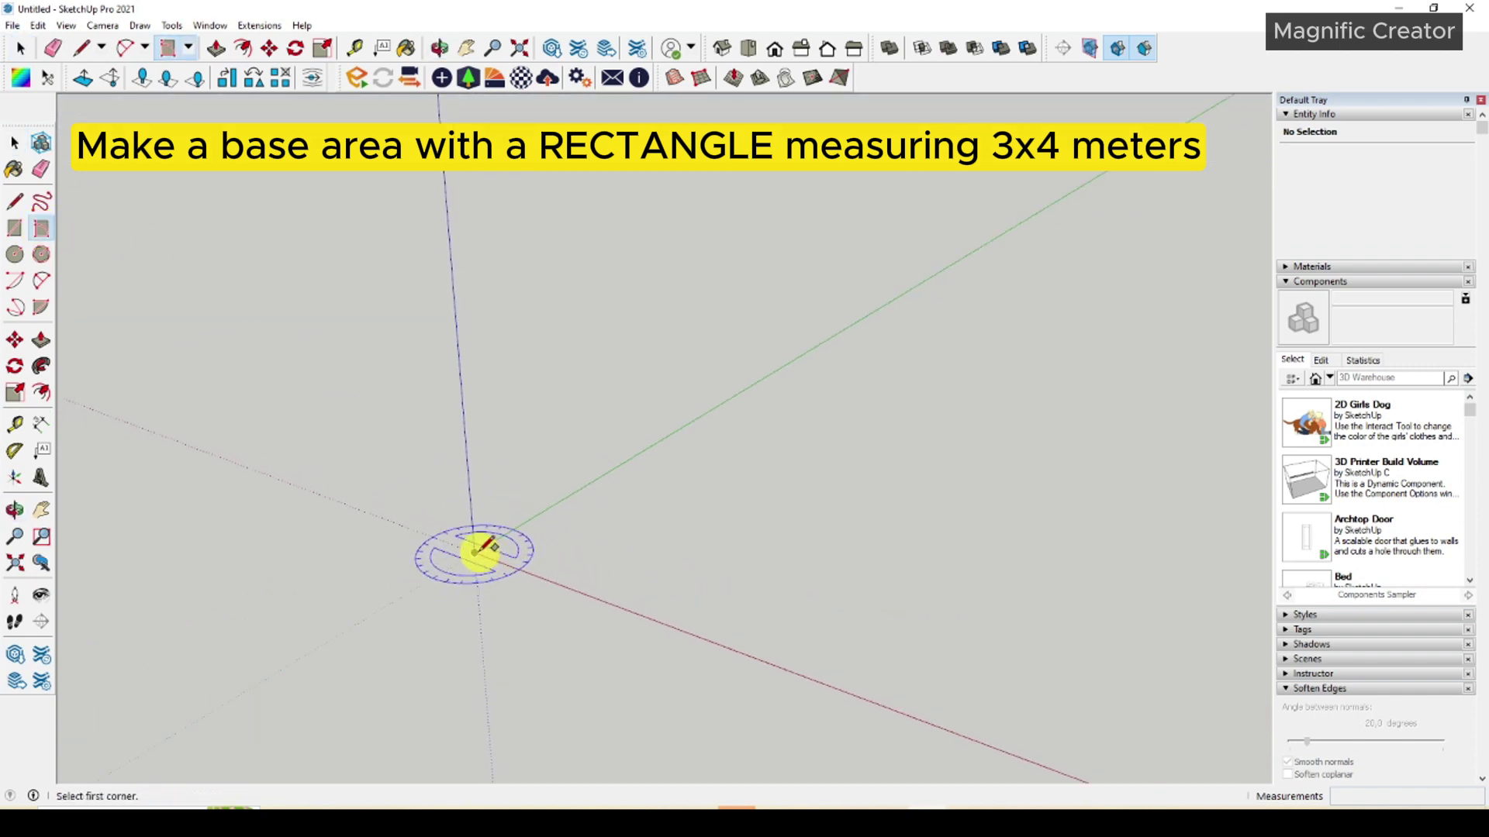
{"action": "left_click", "coordinate": [474, 552]}
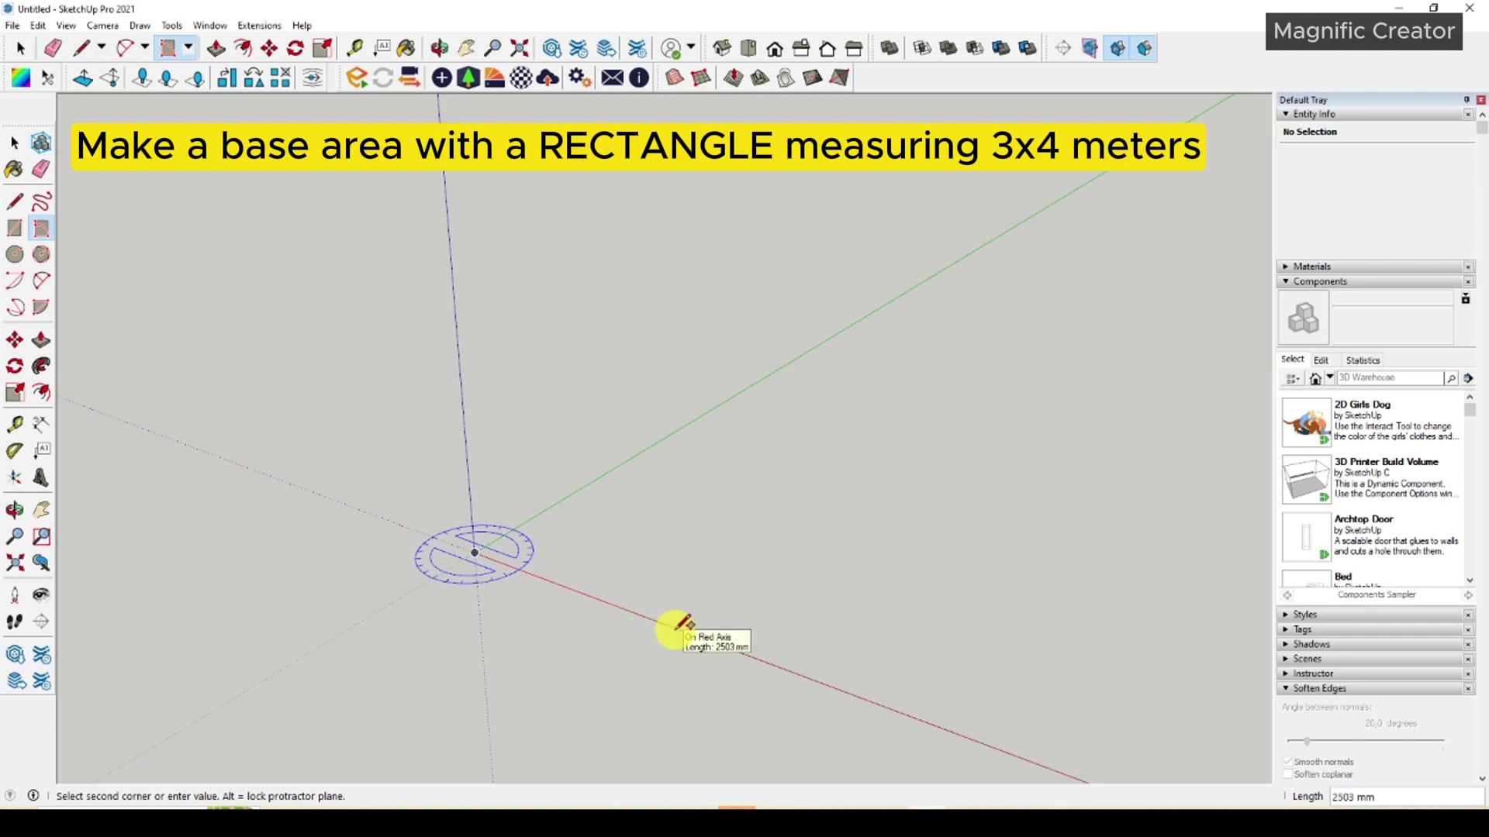
{"action": "key", "text": "Return"}
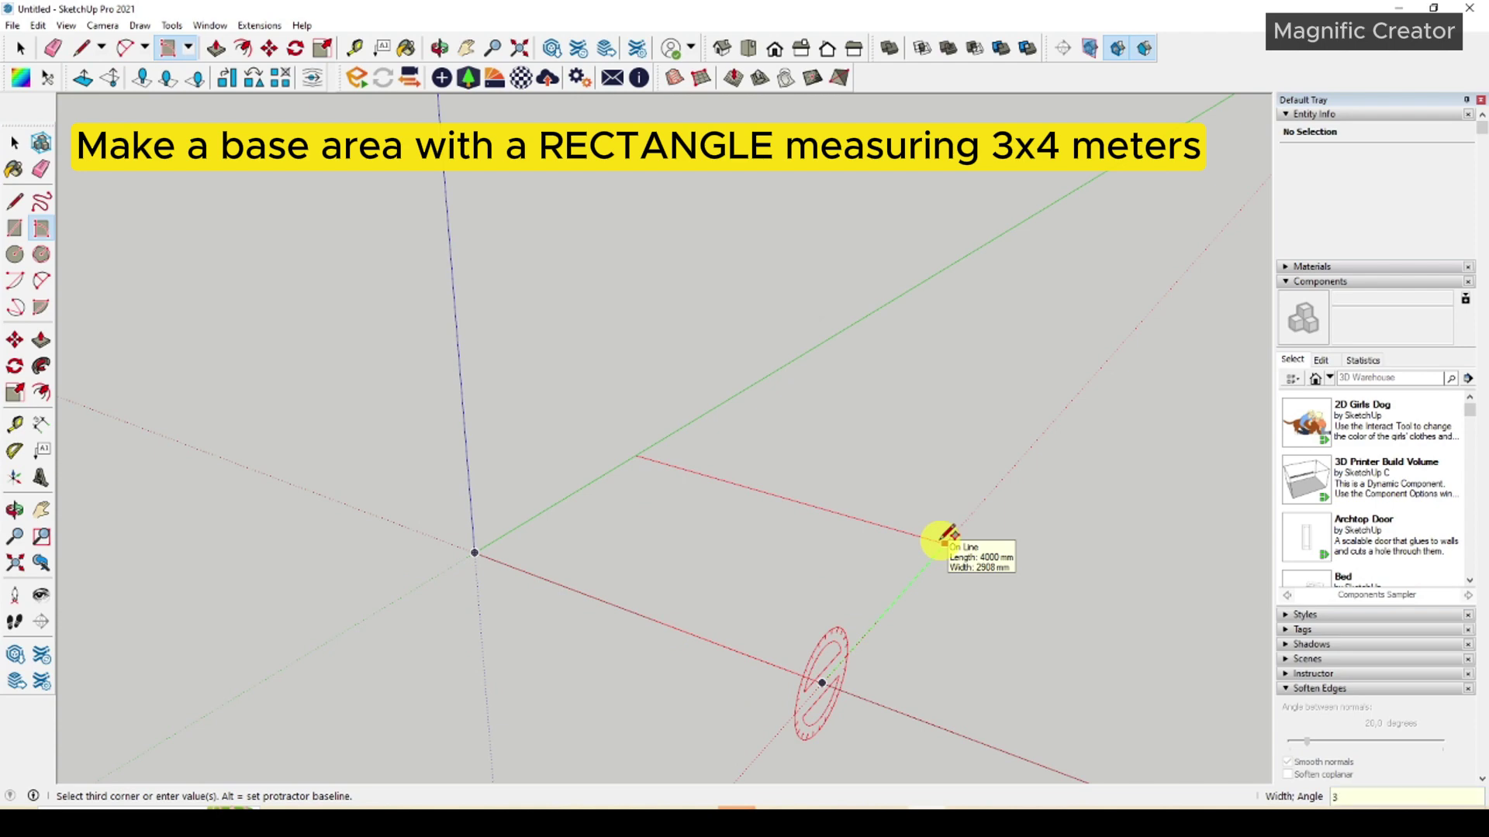
{"action": "key", "text": "Return"}
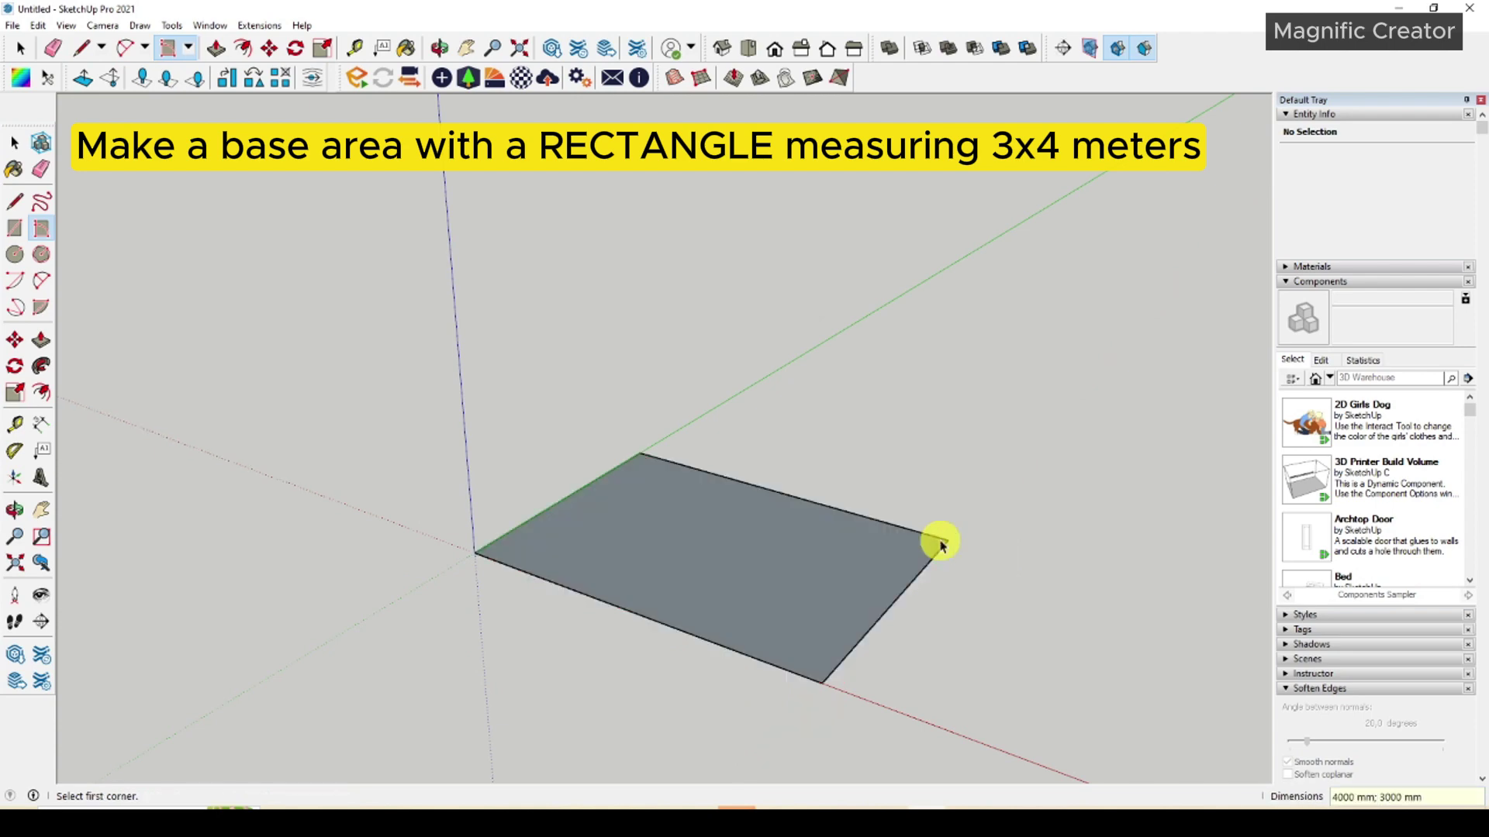
{"action": "key", "text": "space"}
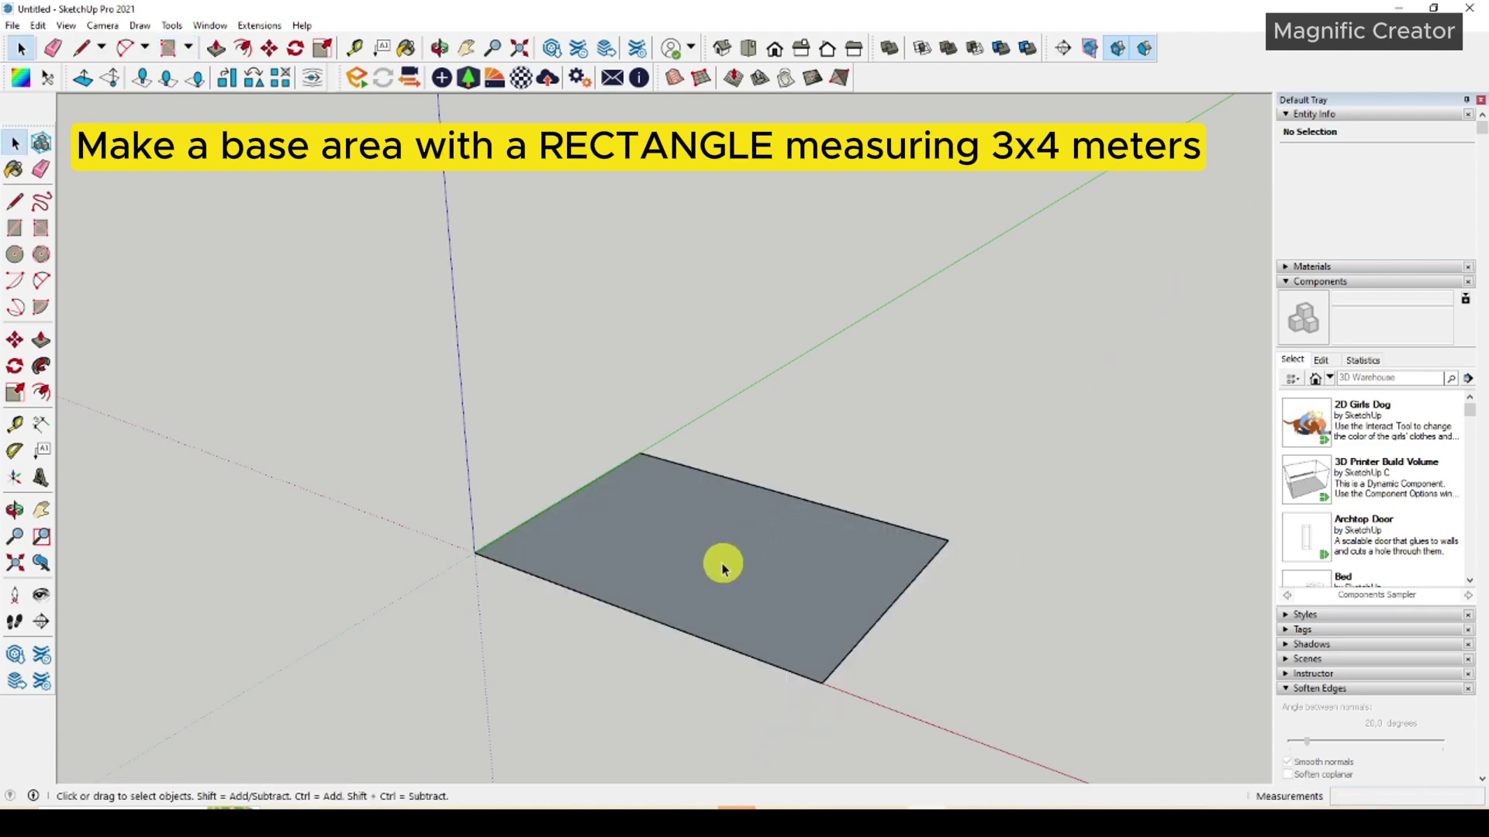
Push/Pull the base rectangle up about 200 mm to form the floor slab.
{"action": "middle_click_drag", "start_coordinate": [722, 570], "coordinate": [757, 515]}
{"action": "double_click", "coordinate": [633, 494]}
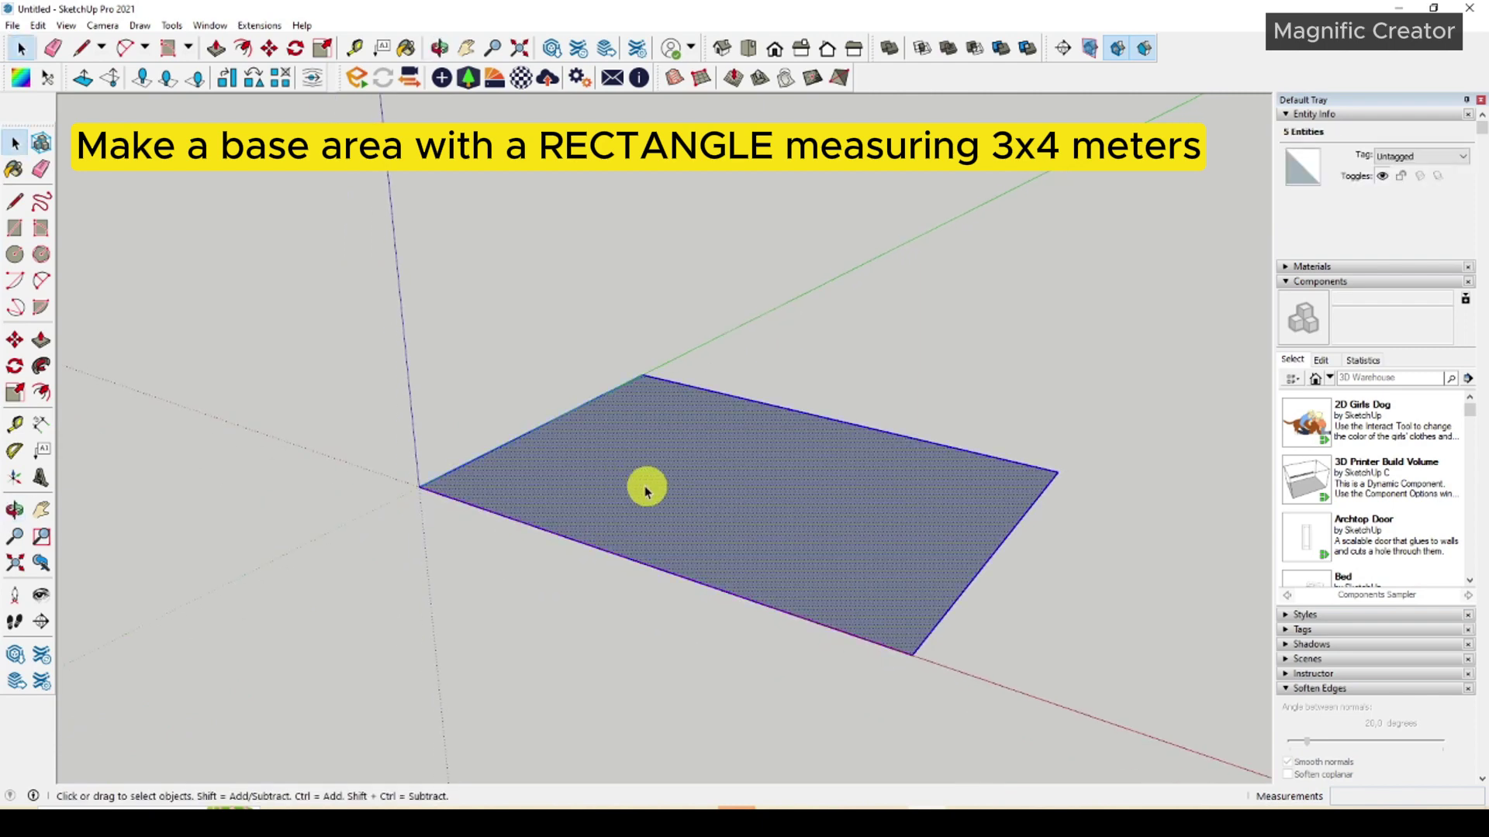
{"action": "left_click", "coordinate": [41, 339]}
{"action": "scroll", "coordinate": [572, 514], "scroll_direction": "up", "scroll_amount": 1}
{"action": "left_click_drag", "start_coordinate": [572, 514], "coordinate": [570, 487]}
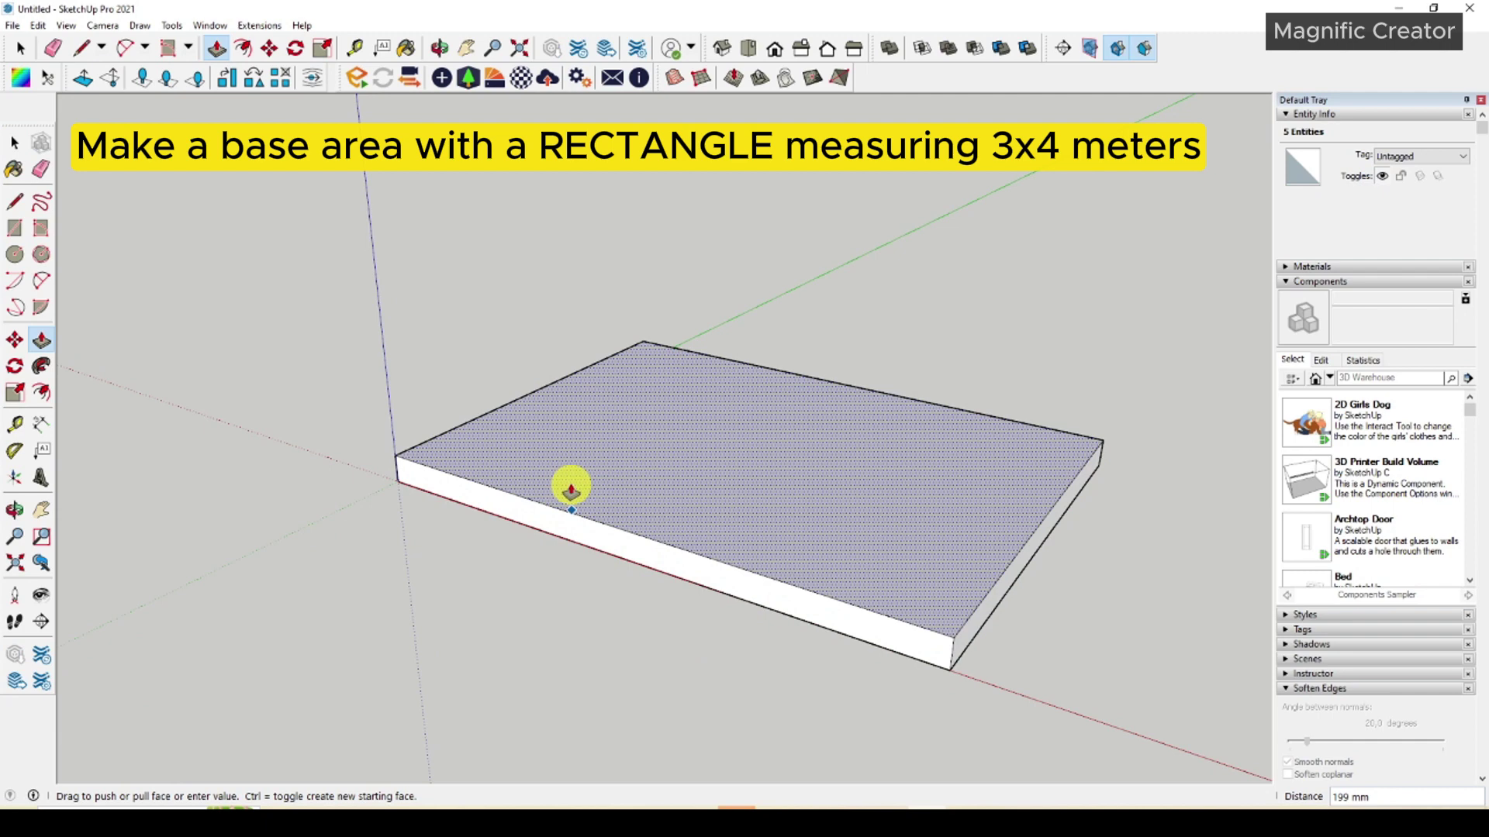
{"action": "left_click_drag", "start_coordinate": [571, 490], "coordinate": [572, 491]}
{"action": "key", "text": "space"}
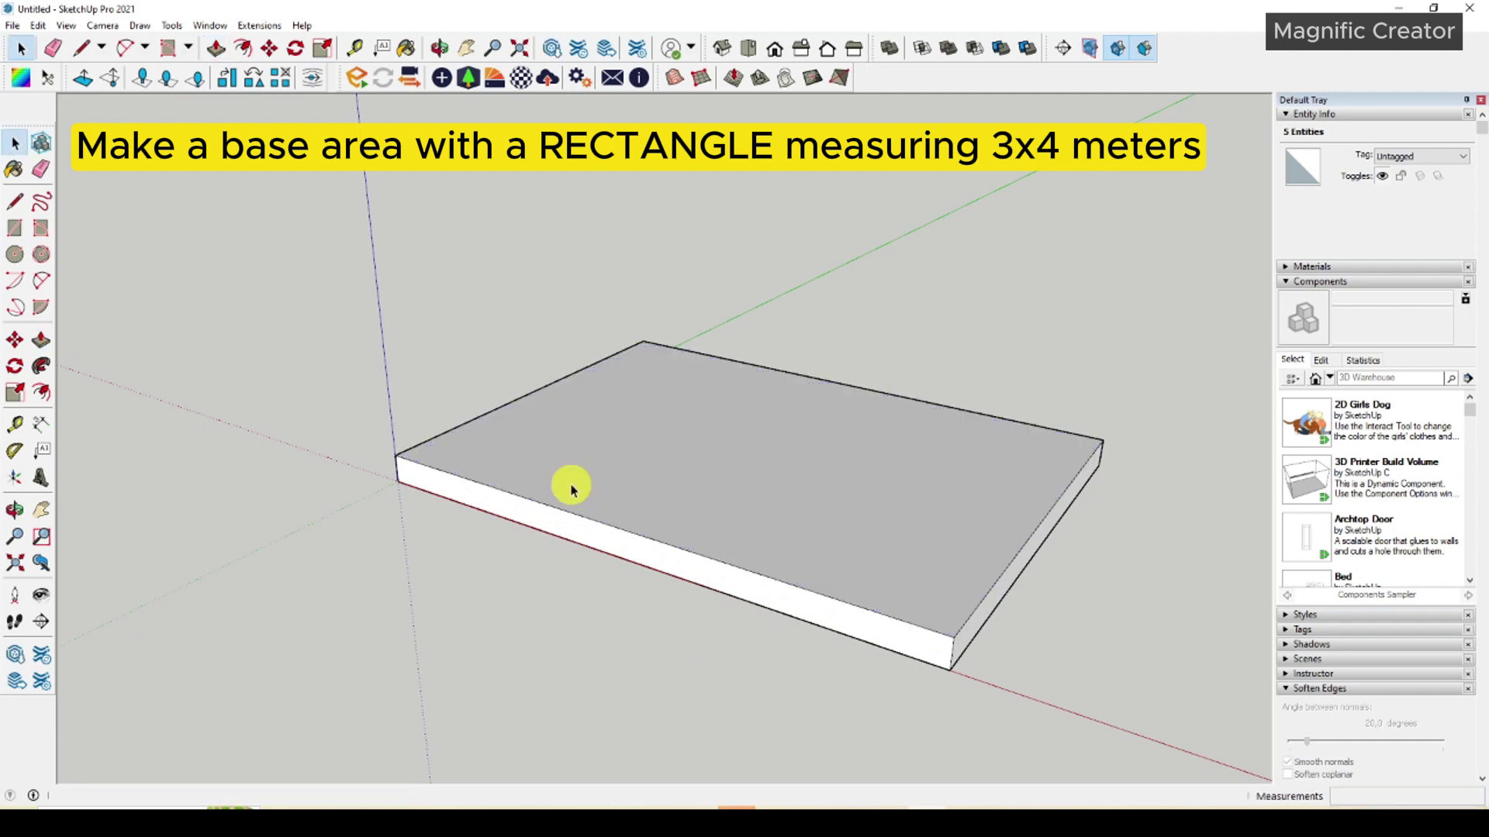
Select all of the floor slab's geometry and make it a group.
{"action": "triple_click", "coordinate": [602, 473]}
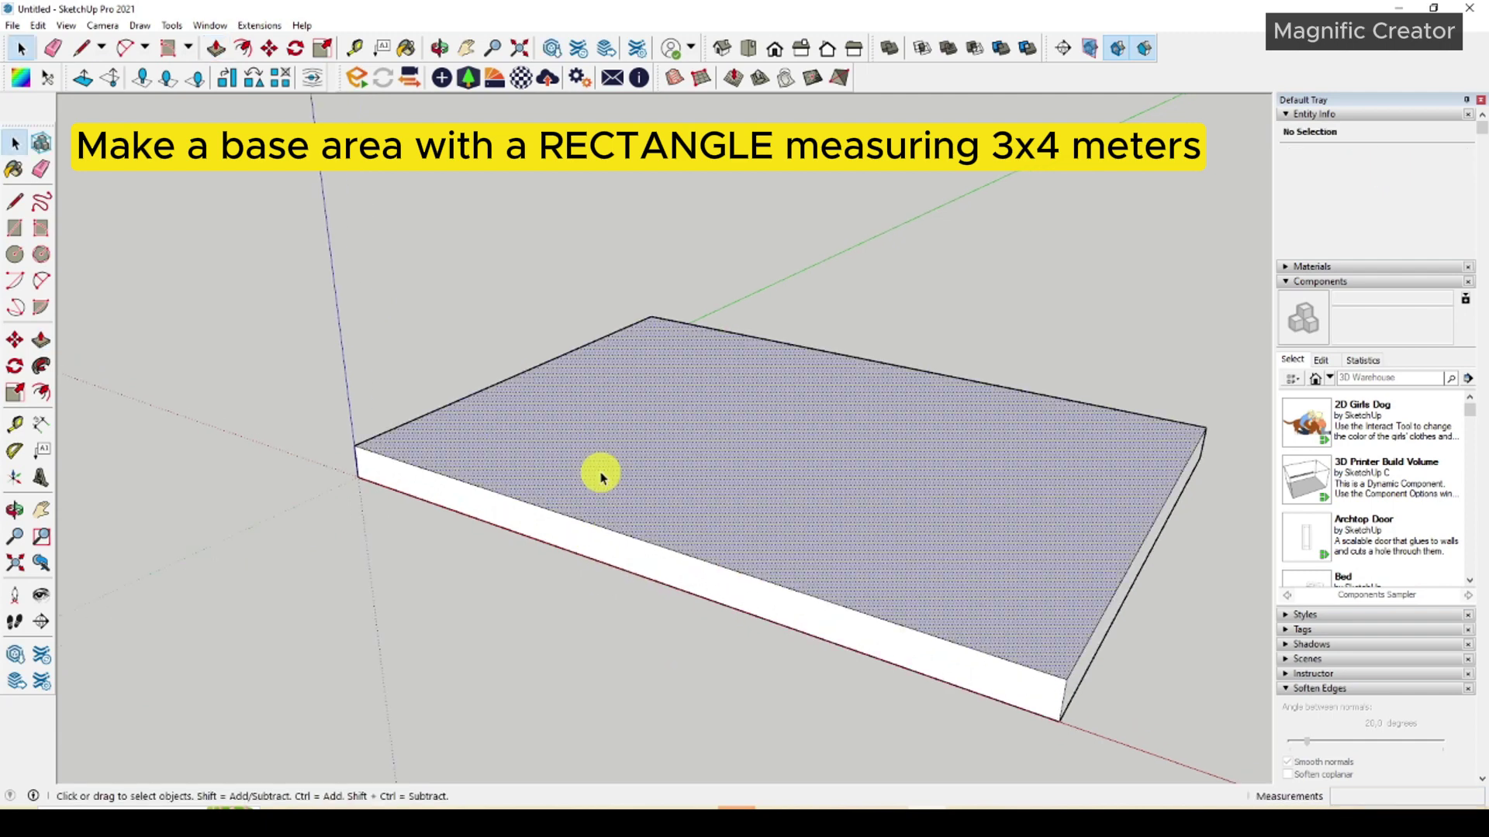
{"action": "scroll", "coordinate": [601, 473], "scroll_direction": "up", "scroll_amount": 1}
{"action": "right_click", "coordinate": [602, 472]}
{"action": "left_click", "coordinate": [658, 607]}
{"action": "scroll", "coordinate": [565, 488], "scroll_direction": "down", "scroll_amount": 4}
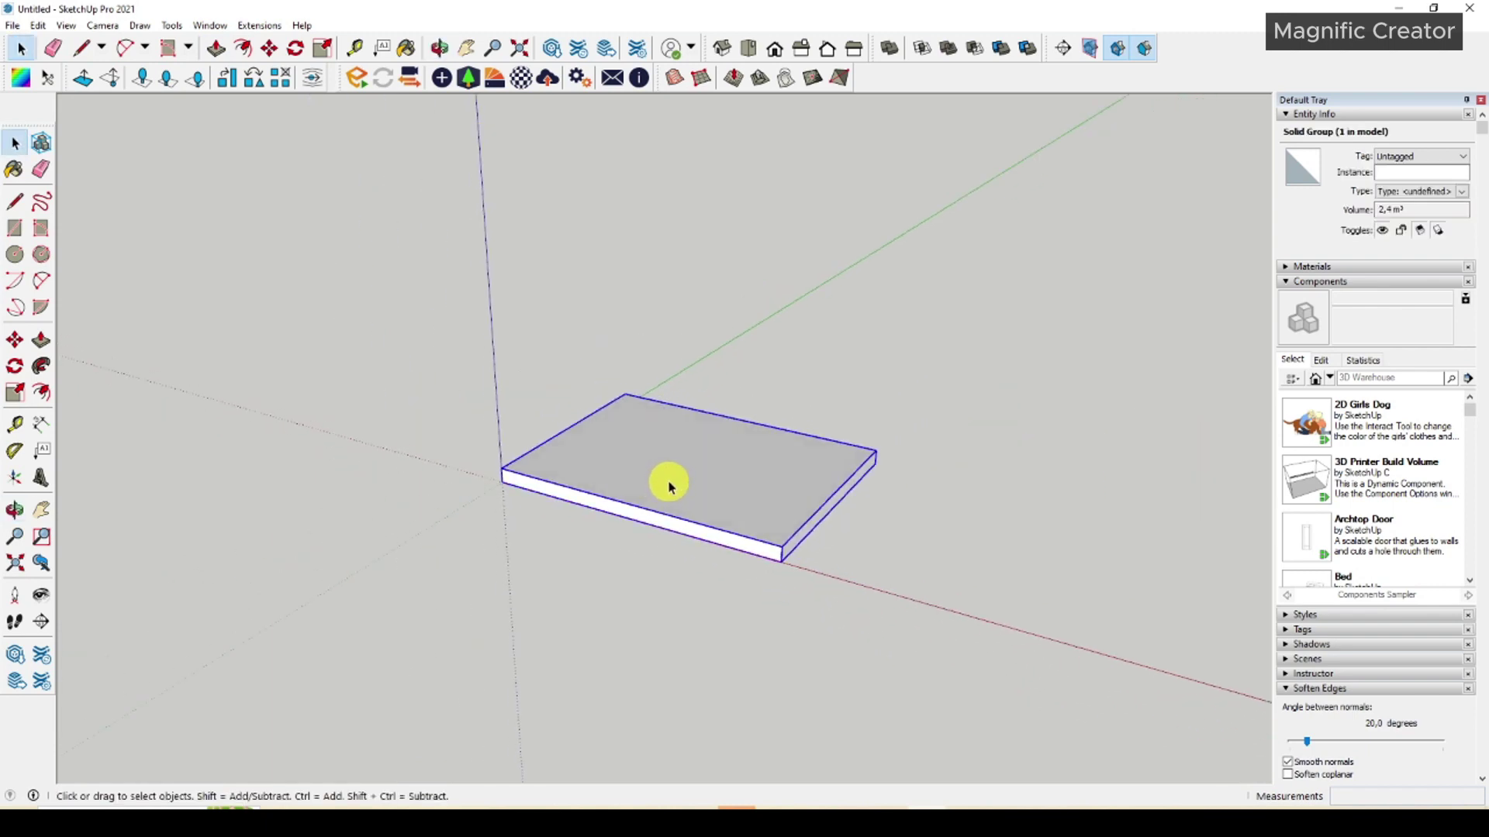
Draw a 3000 by 150 mm wall footprint on the slab's top along its short edge at the origin.
{"action": "middle_click_drag", "start_coordinate": [669, 493], "coordinate": [740, 534]}
{"action": "middle_click_drag", "start_coordinate": [658, 508], "coordinate": [500, 521]}
{"action": "left_click", "coordinate": [41, 228]}
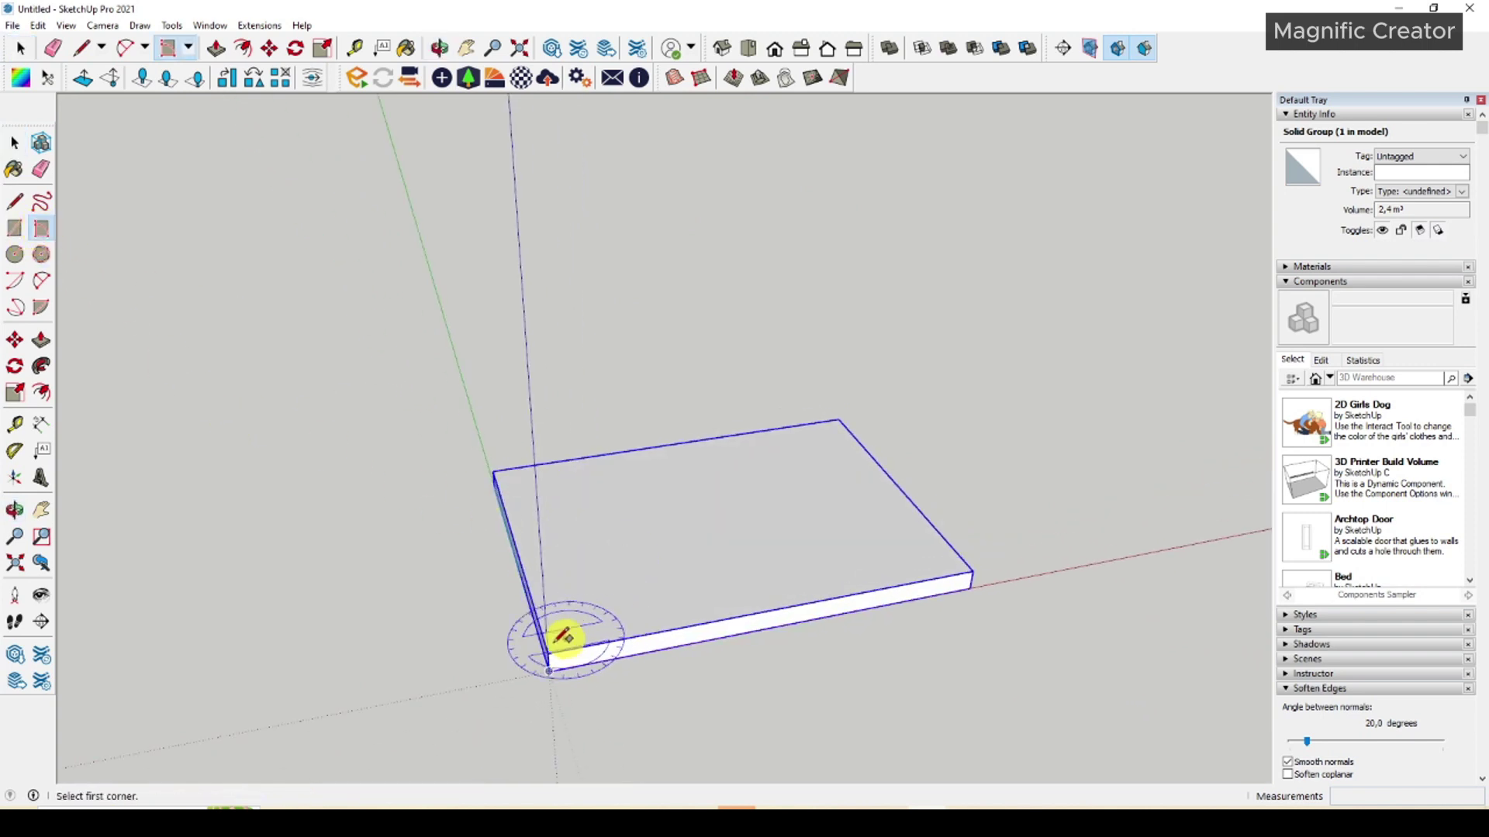
{"action": "left_click", "coordinate": [548, 657]}
{"action": "scroll", "coordinate": [547, 657], "scroll_direction": "up", "scroll_amount": 1}
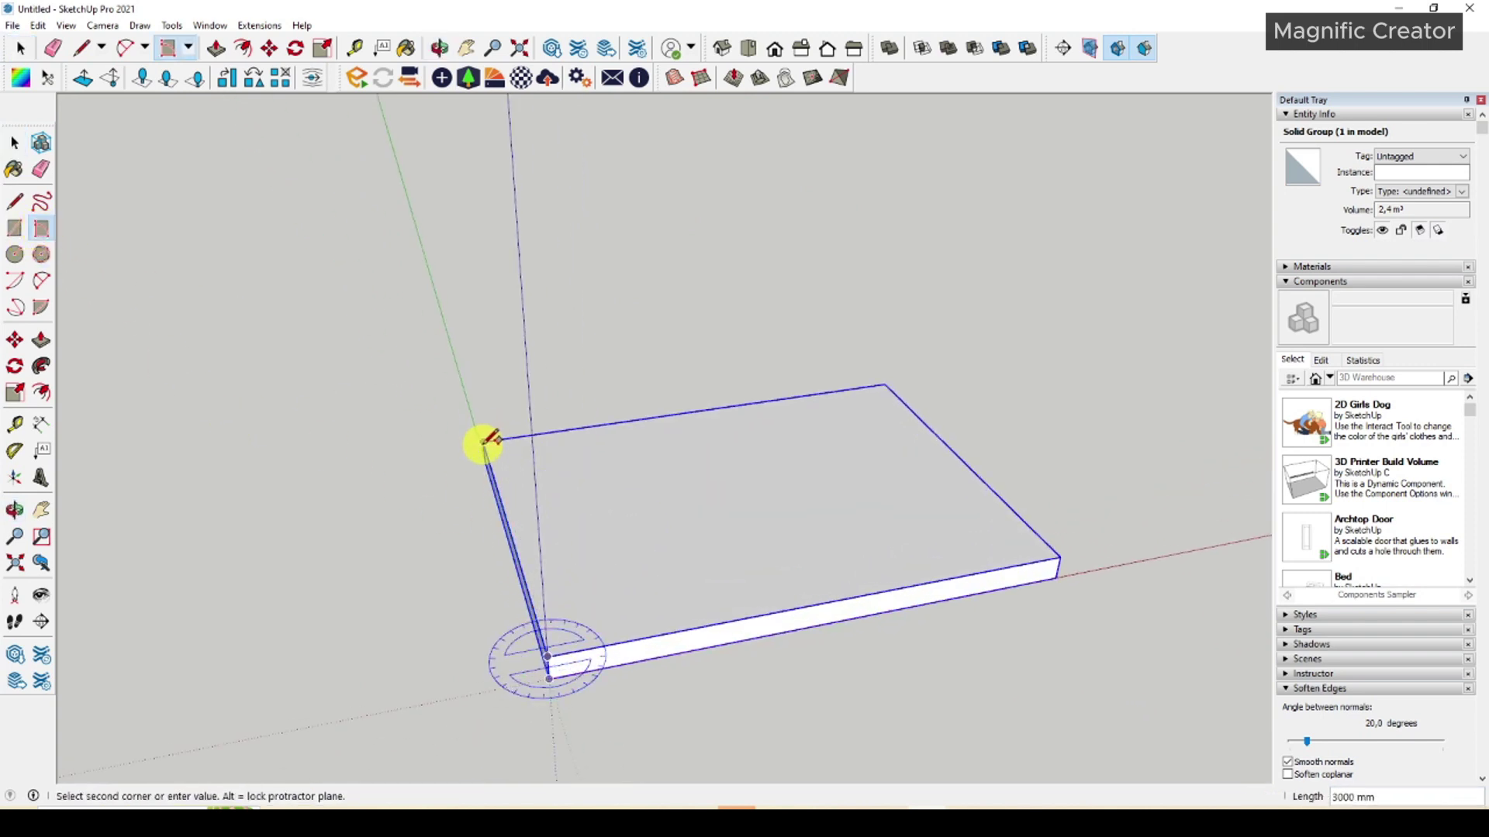
{"action": "left_click", "coordinate": [484, 442]}
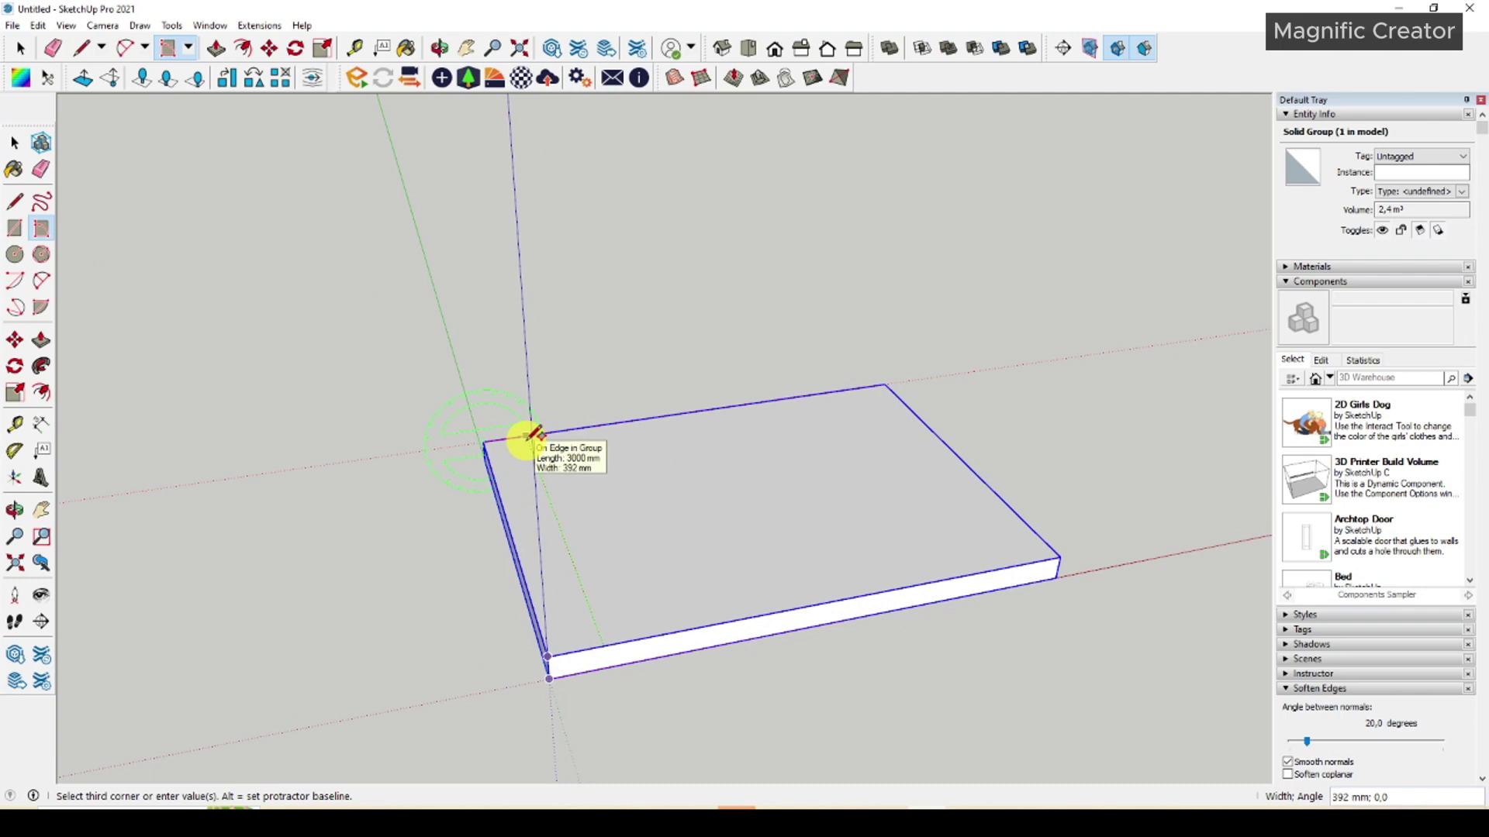
{"action": "key", "text": "Return"}
{"action": "key", "text": "space"}
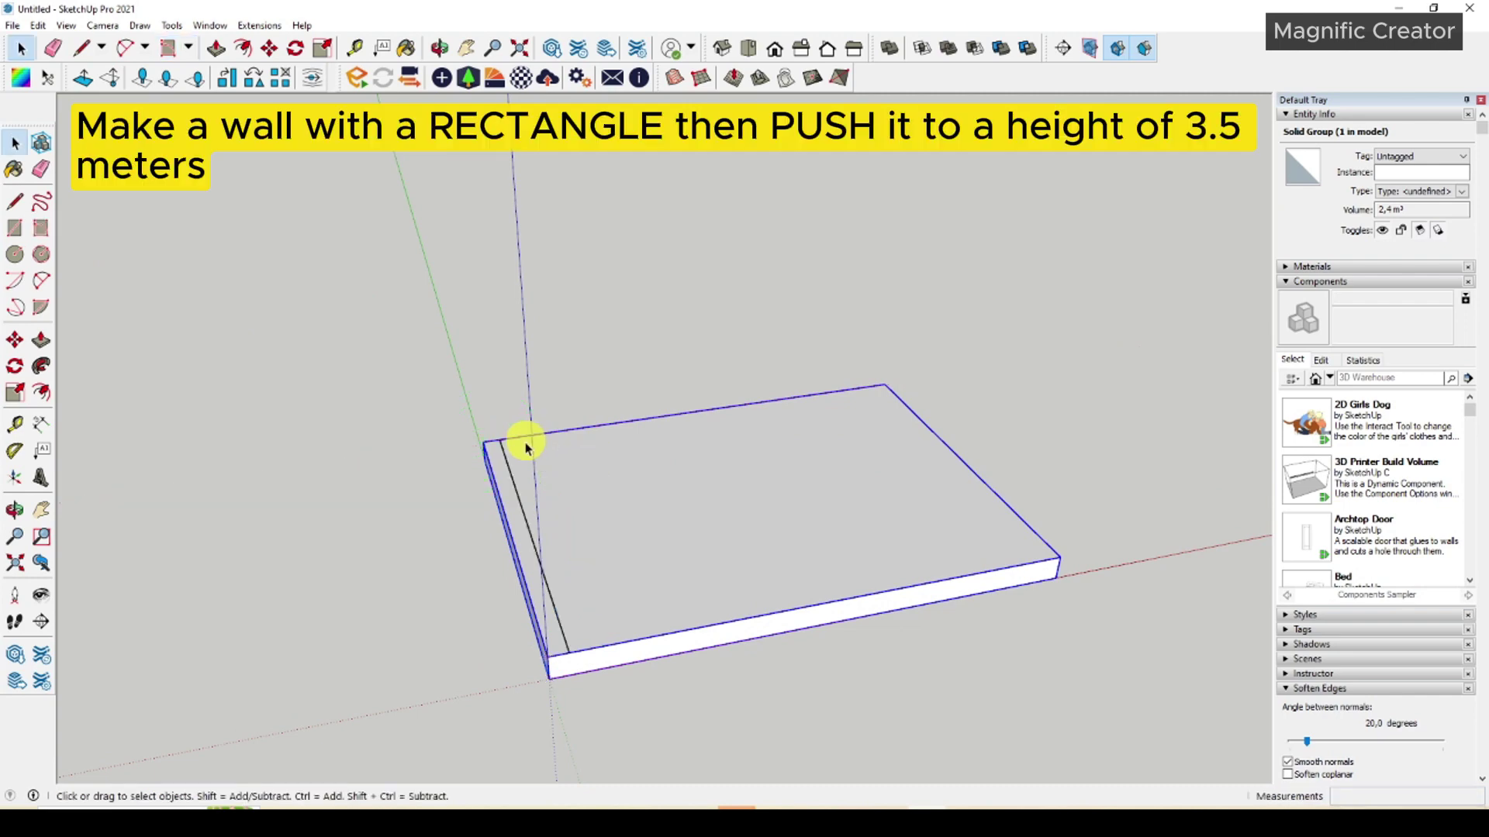
Push/Pull the left wall footprint up 3500 mm.
{"action": "key", "text": "p"}
{"action": "left_click", "coordinate": [549, 595]}
{"action": "scroll", "coordinate": [554, 440], "scroll_direction": "down", "scroll_amount": 2}
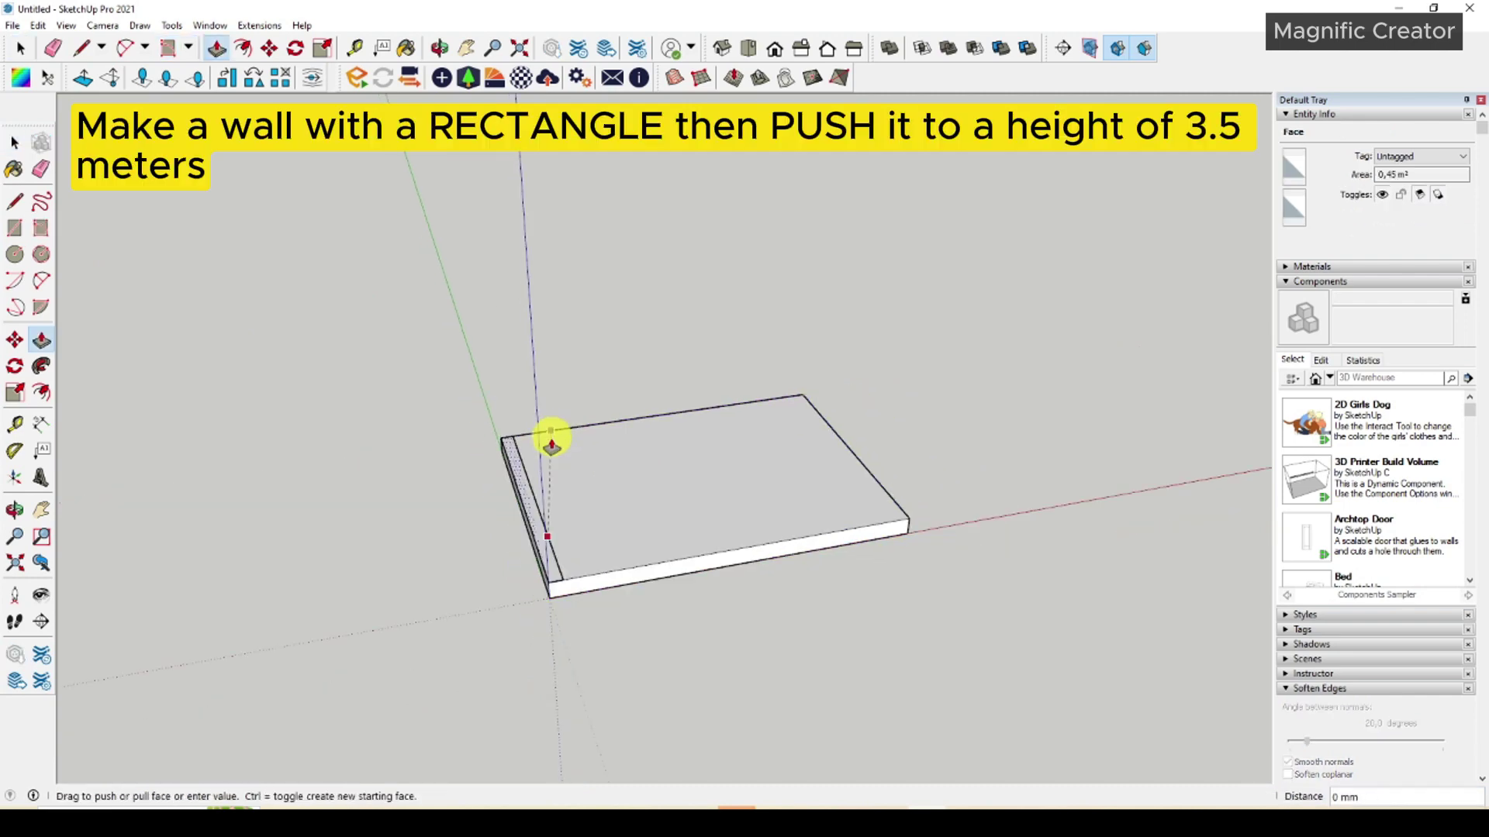
{"action": "middle_click_drag", "start_coordinate": [554, 440], "coordinate": [580, 312]}
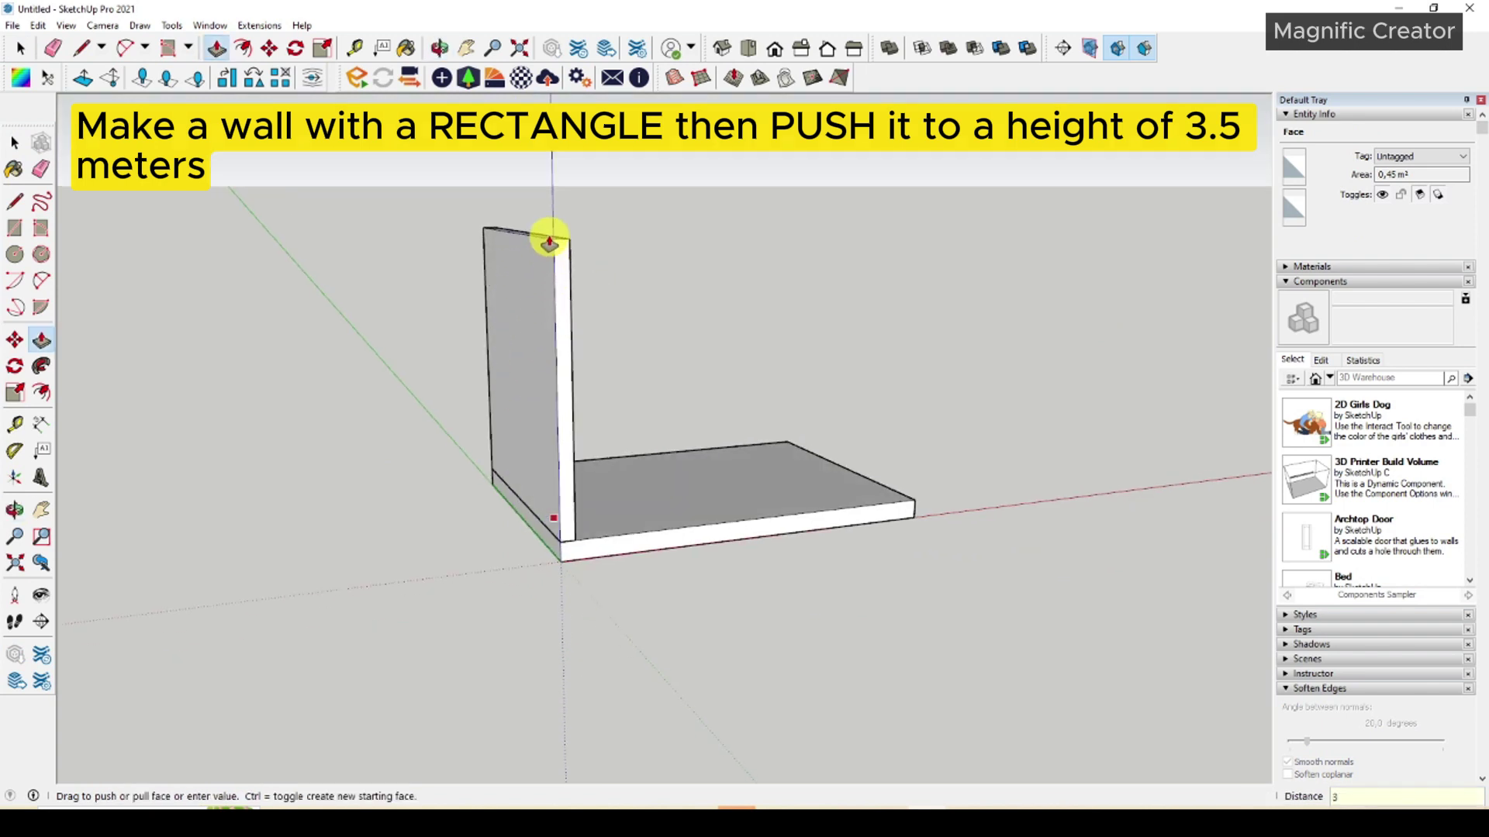
{"action": "type", "text": "3500"}
{"action": "key", "text": "Return"}
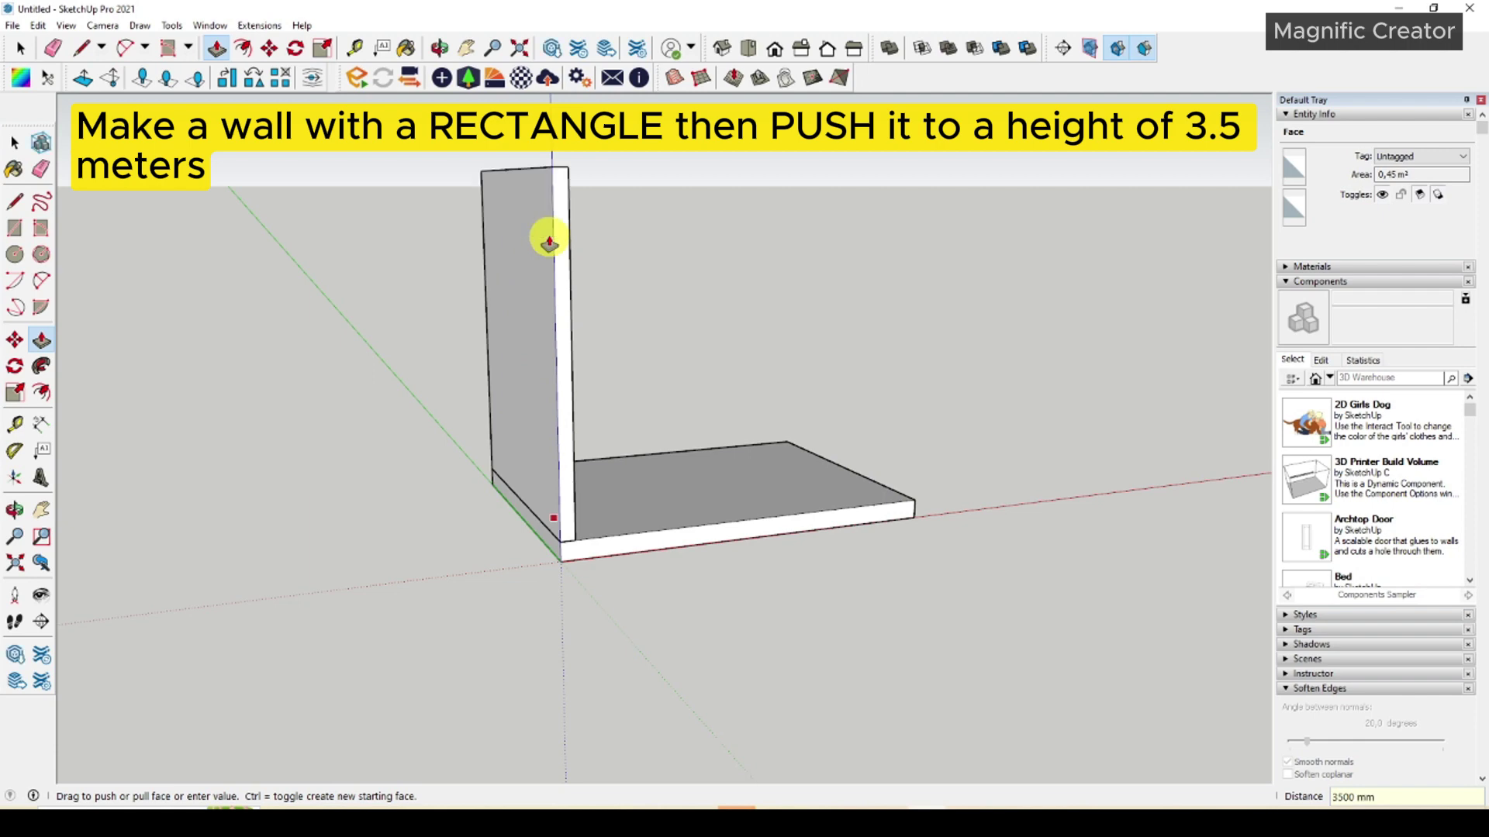
Select all of the 3500 mm left wall's geometry and make it a group.
{"action": "key", "text": "space"}
{"action": "triple_click", "coordinate": [551, 298]}
{"action": "right_click", "coordinate": [553, 307]}
{"action": "left_click", "coordinate": [616, 443]}
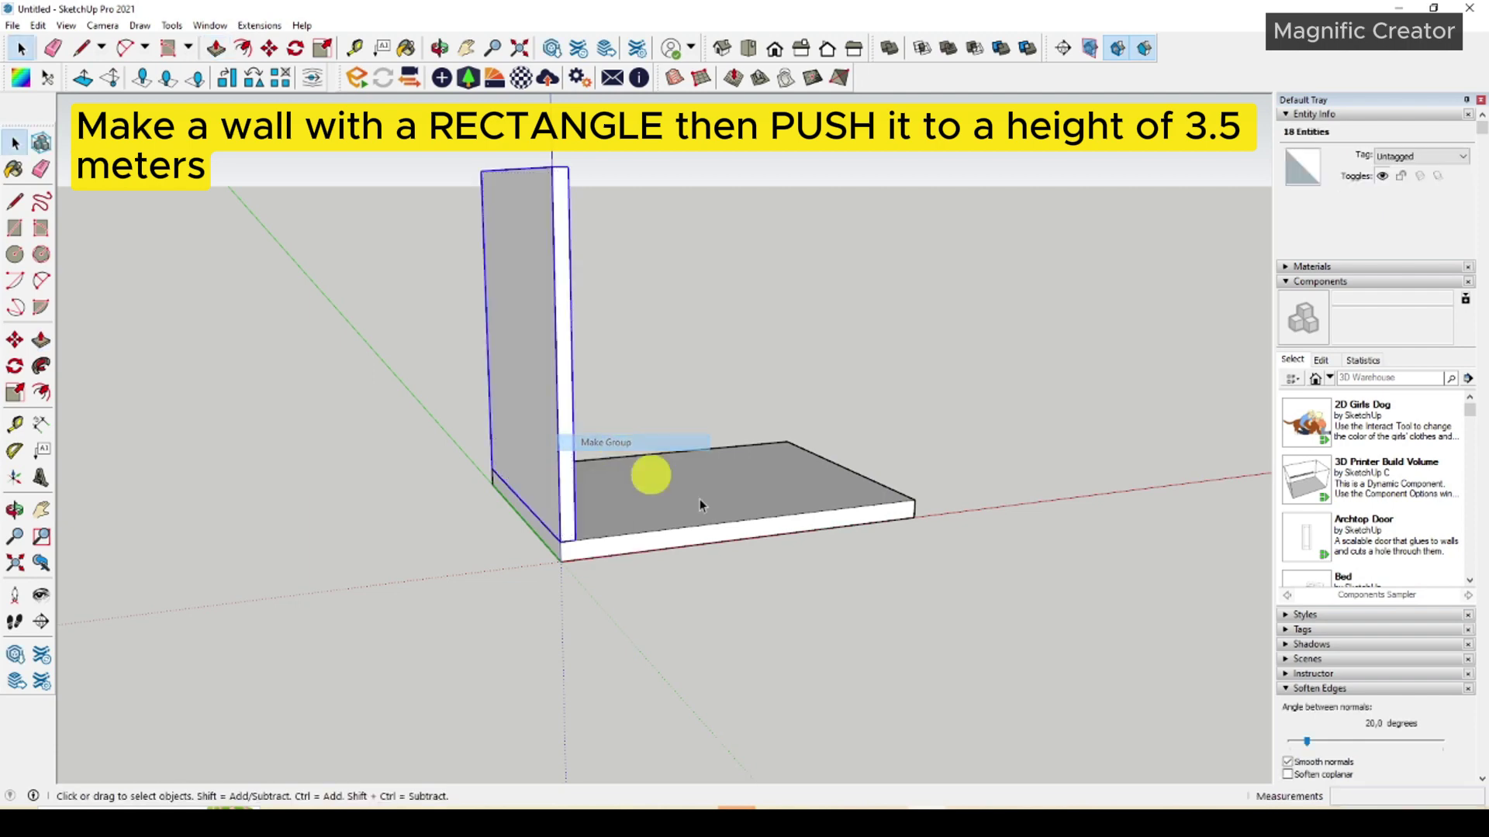
Draw a 3000 by 150 mm wall footprint on the slab's top along the short edge opposite the left wall.
{"action": "middle_click_drag", "start_coordinate": [829, 523], "coordinate": [426, 595]}
{"action": "middle_click_drag", "start_coordinate": [725, 500], "coordinate": [570, 580]}
{"action": "left_click", "coordinate": [40, 237]}
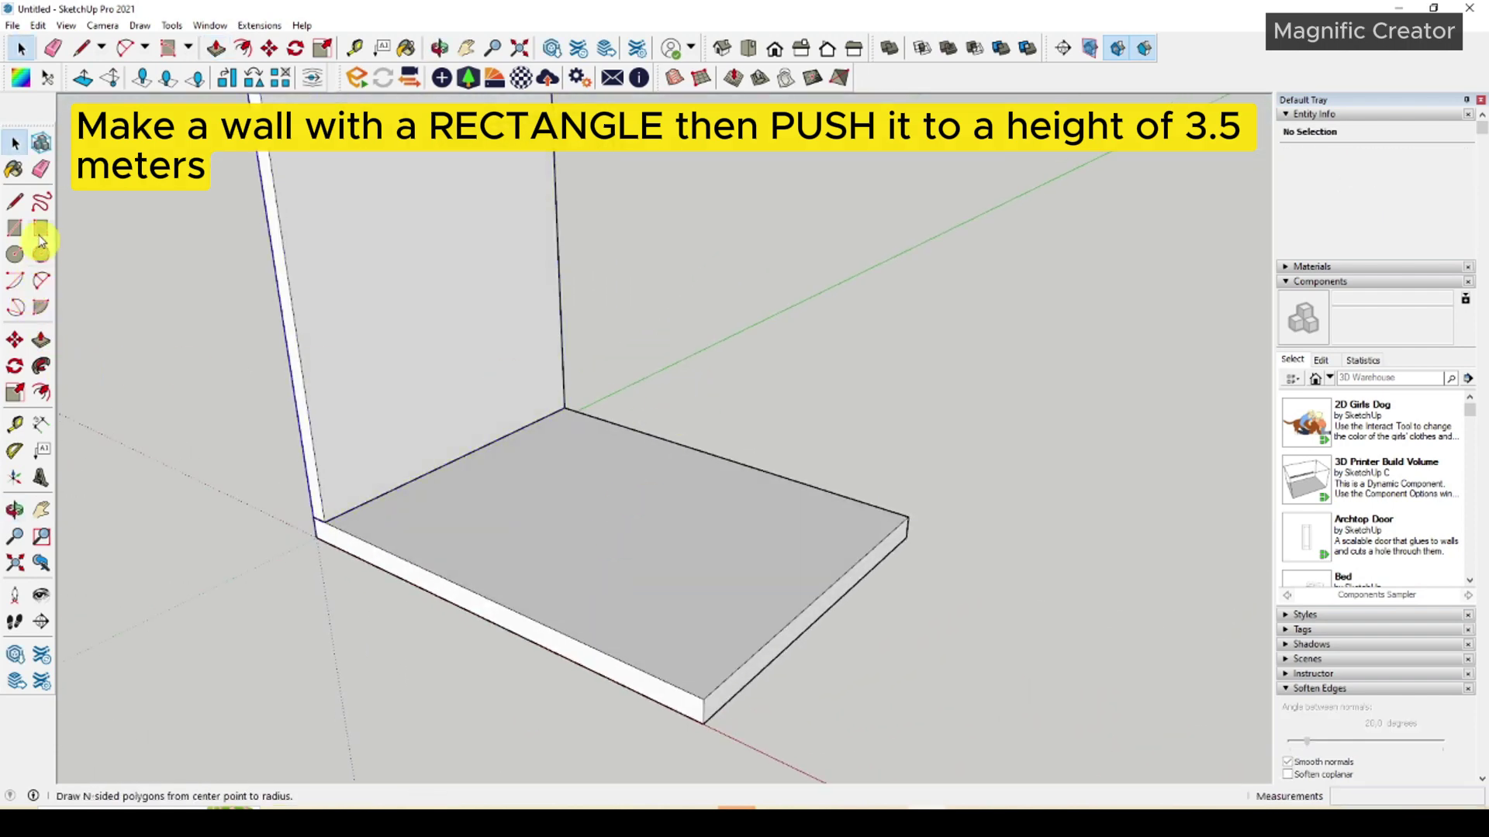
{"action": "key", "text": "space"}
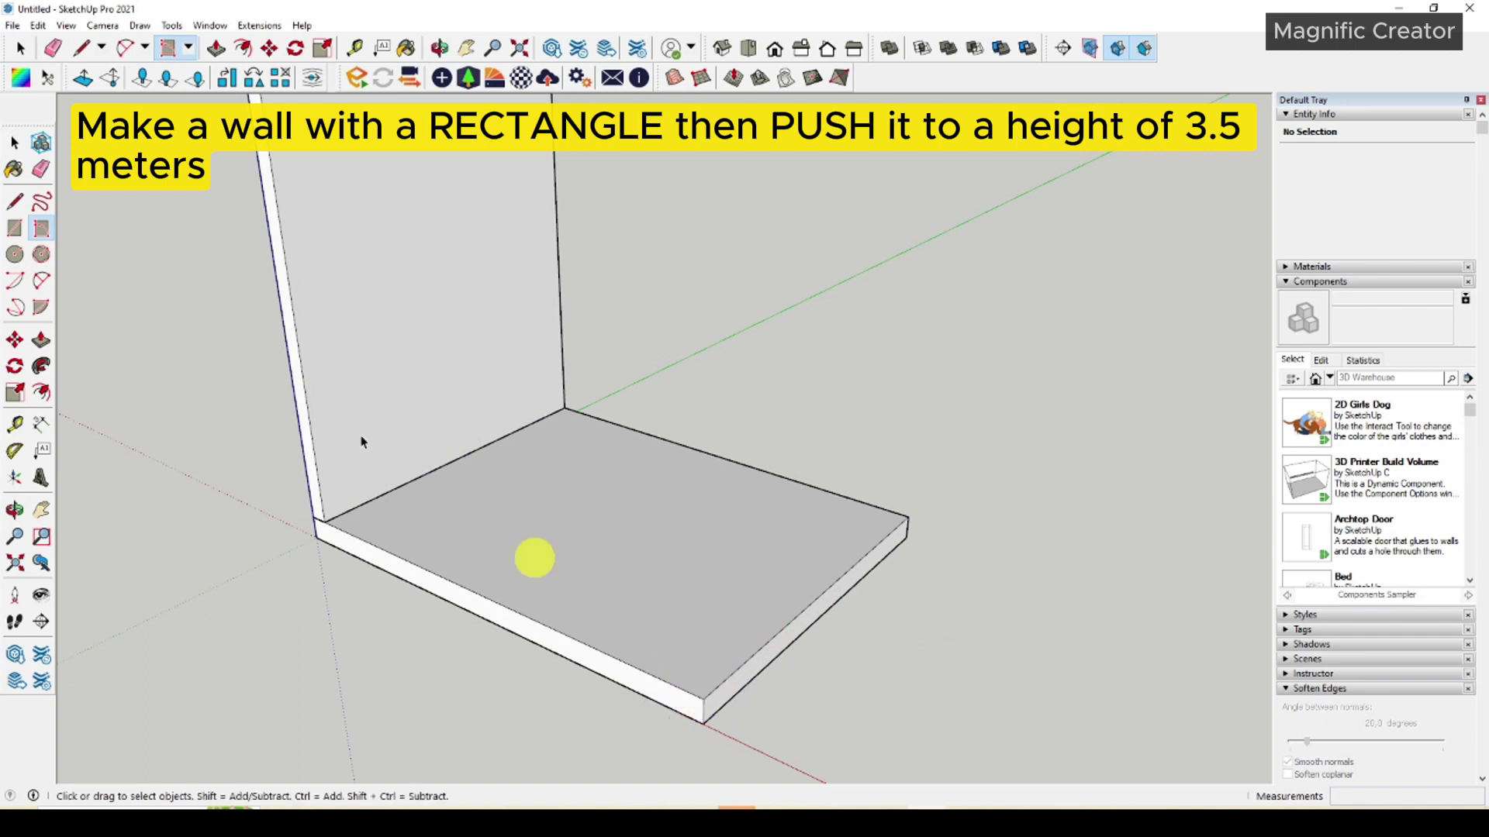
{"action": "left_click", "coordinate": [39, 234]}
{"action": "middle_click_drag", "start_coordinate": [705, 515], "coordinate": [688, 618]}
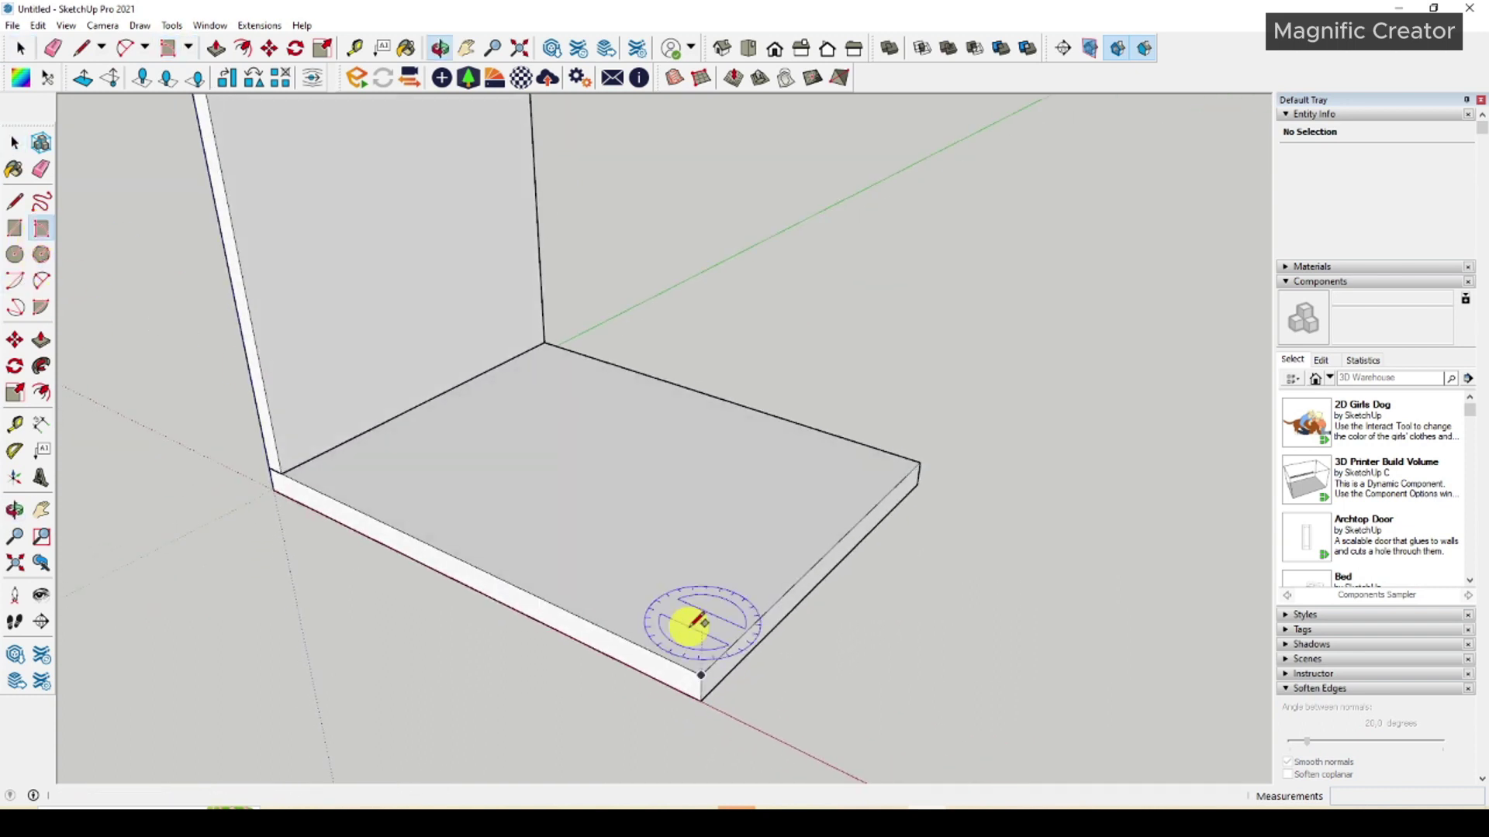
{"action": "left_click", "coordinate": [702, 675]}
{"action": "left_click", "coordinate": [901, 453]}
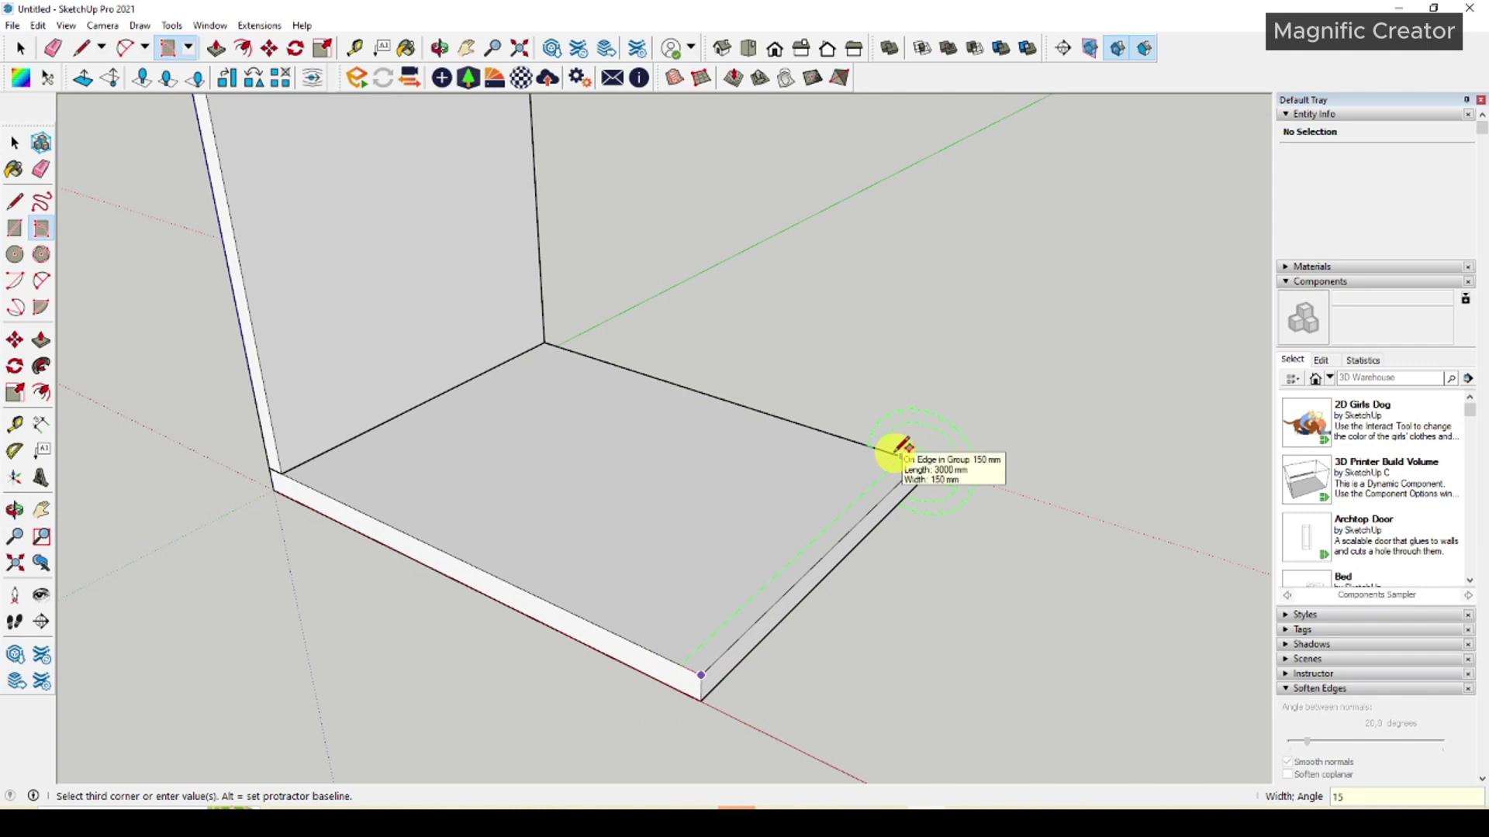
{"action": "left_click", "coordinate": [900, 449]}
{"action": "key", "text": "space"}
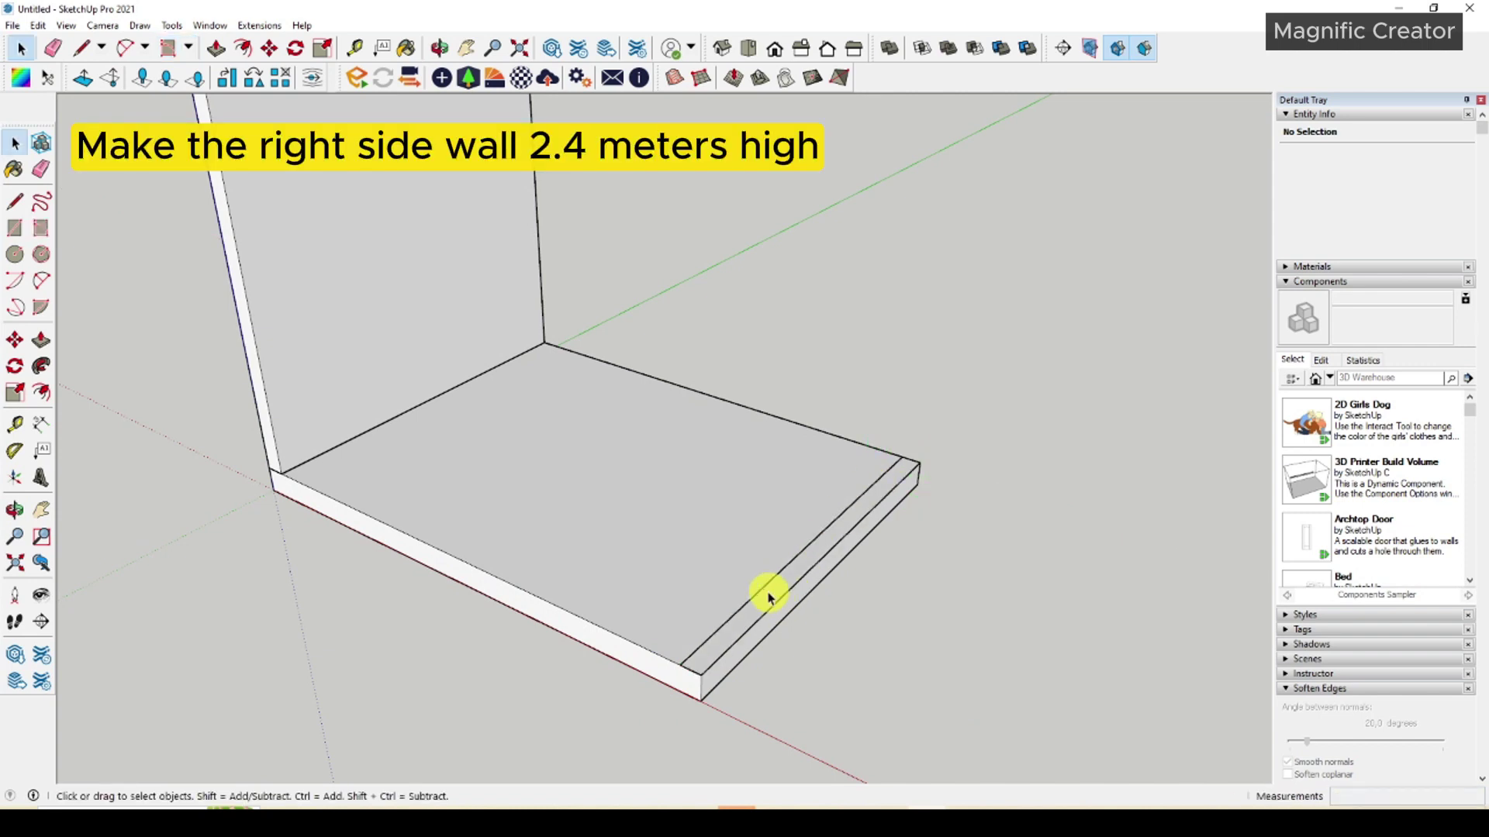
Push/Pull the right wall footprint up 2400 mm.
{"action": "key", "text": "p"}
{"action": "left_click", "coordinate": [781, 572]}
{"action": "middle_click_drag", "start_coordinate": [808, 426], "coordinate": [795, 388]}
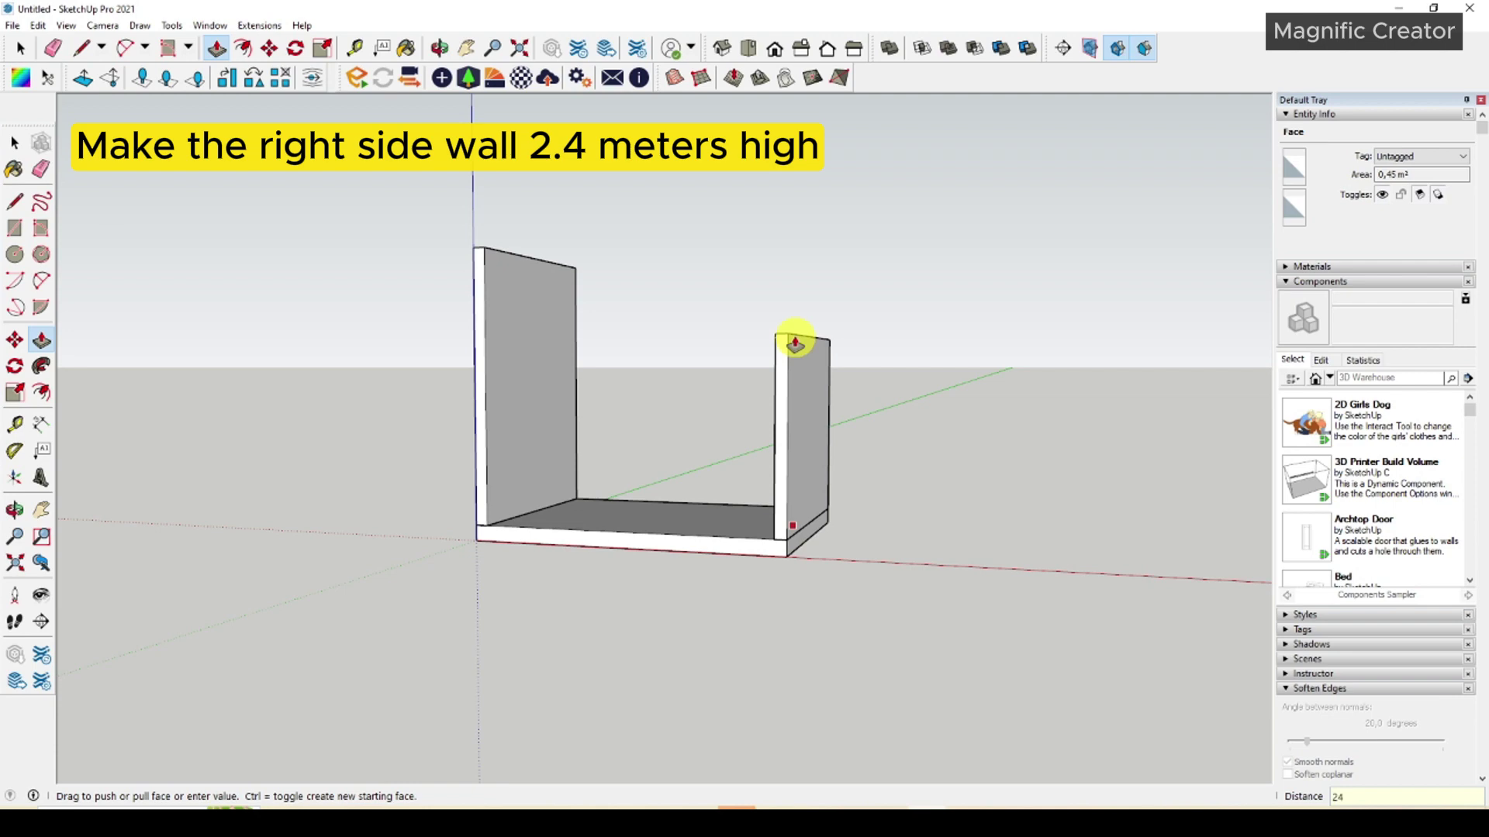
{"action": "key", "text": "space"}
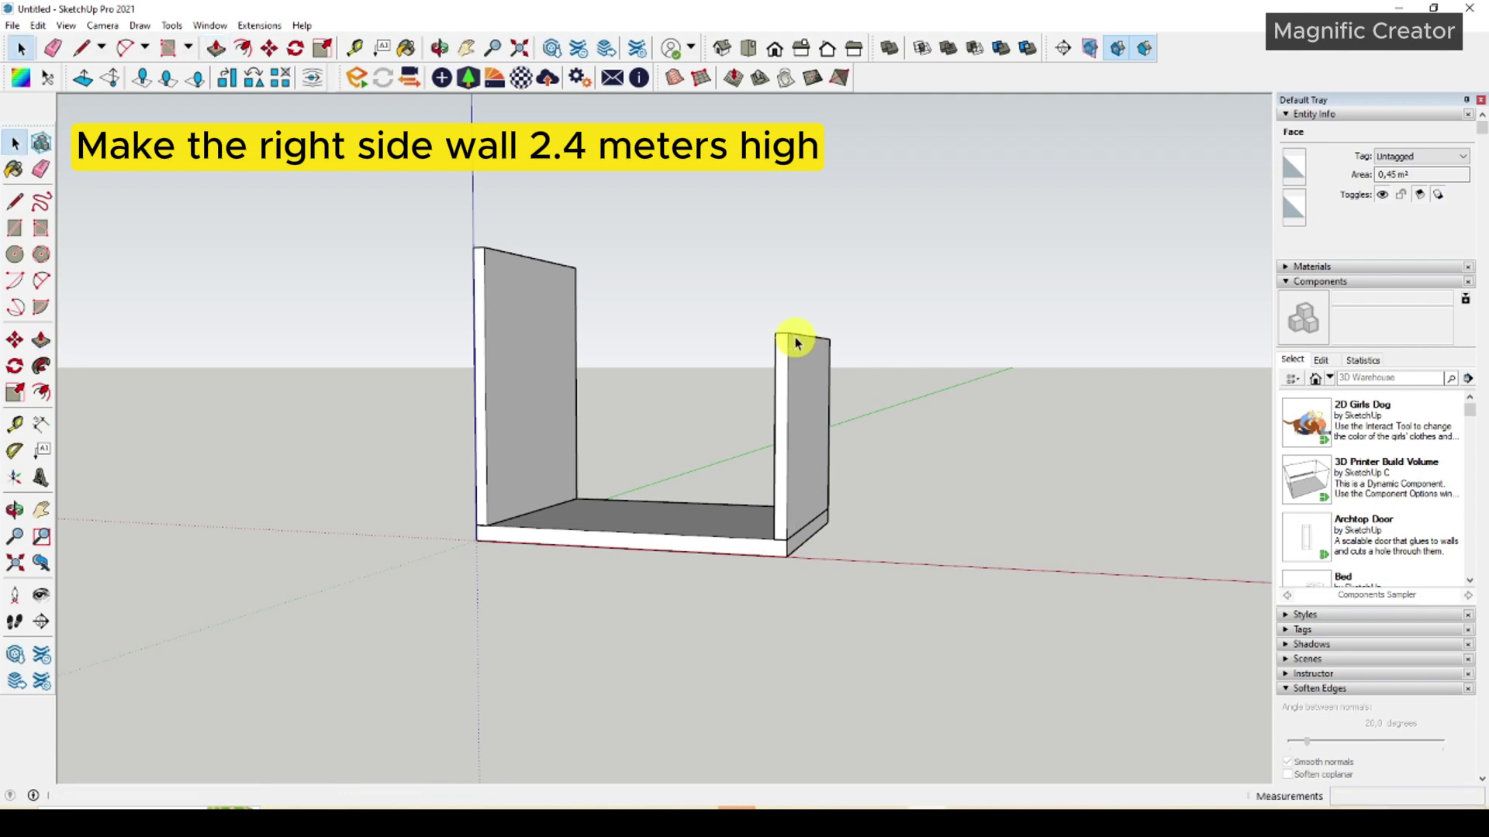
Select all of the 2400 mm right wall's geometry and make it a group.
{"action": "triple_click", "coordinate": [805, 346]}
{"action": "right_click", "coordinate": [804, 352]}
{"action": "left_click", "coordinate": [857, 487]}
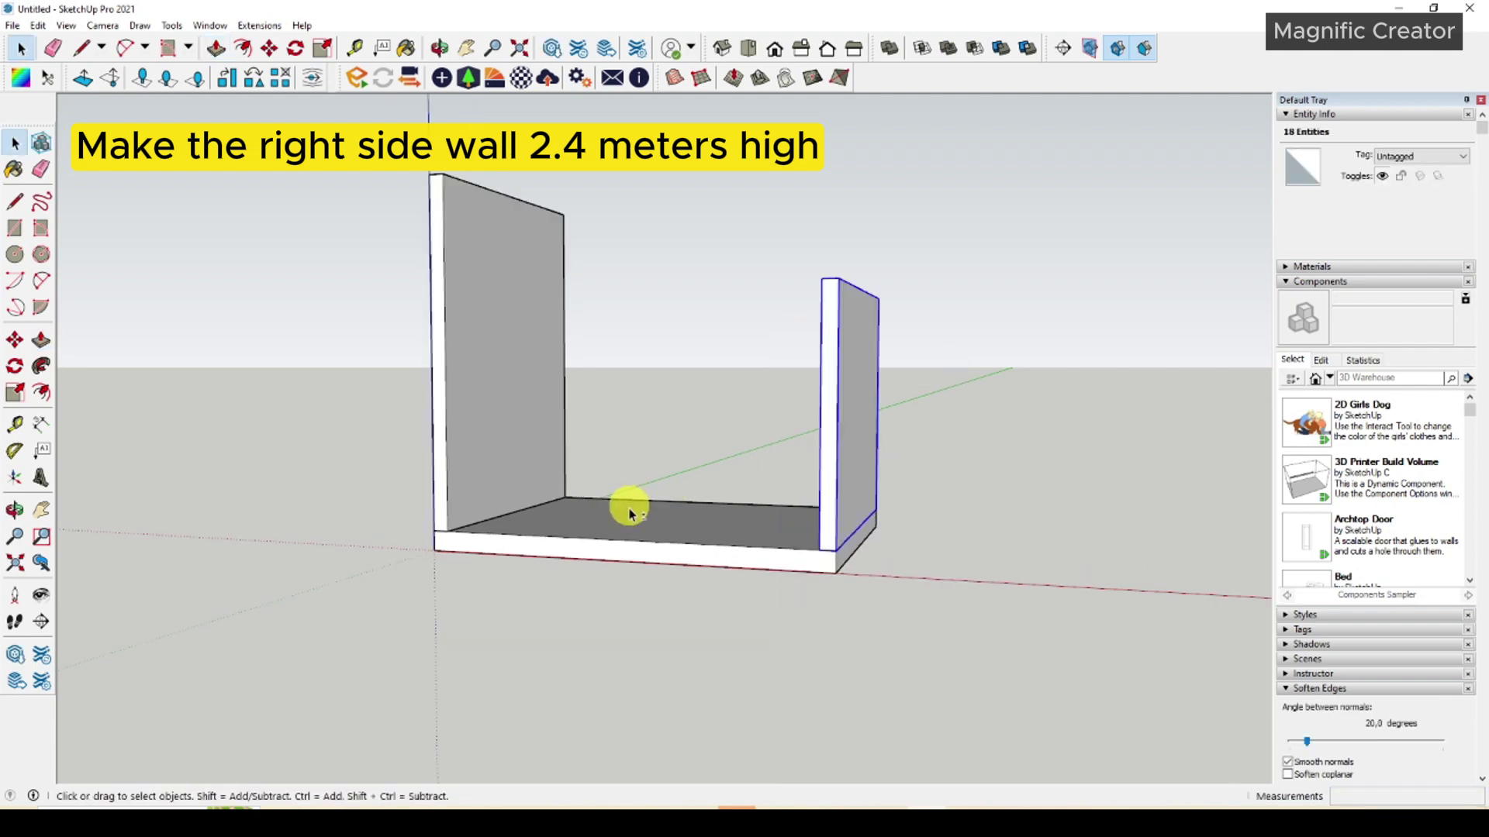
Outline a back wall face with a sloping top edge, using lines between the rear corners of the right and left walls.
{"action": "middle_click_drag", "start_coordinate": [625, 504], "coordinate": [864, 514]}
{"action": "left_click", "coordinate": [884, 602]}
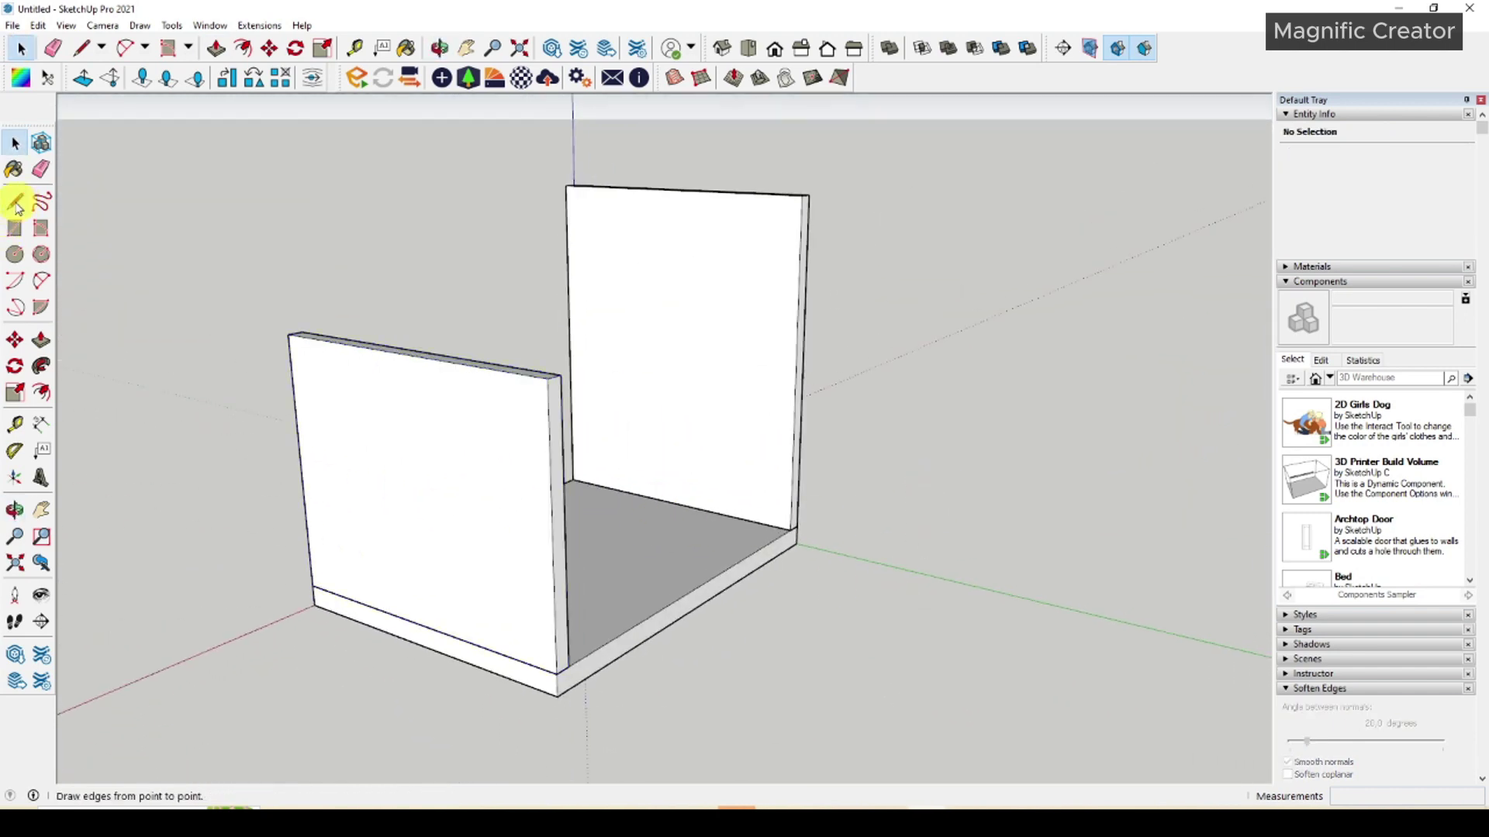
{"action": "left_click", "coordinate": [14, 202]}
{"action": "left_click", "coordinate": [551, 378]}
{"action": "scroll", "coordinate": [815, 207], "scroll_direction": "up", "scroll_amount": 5}
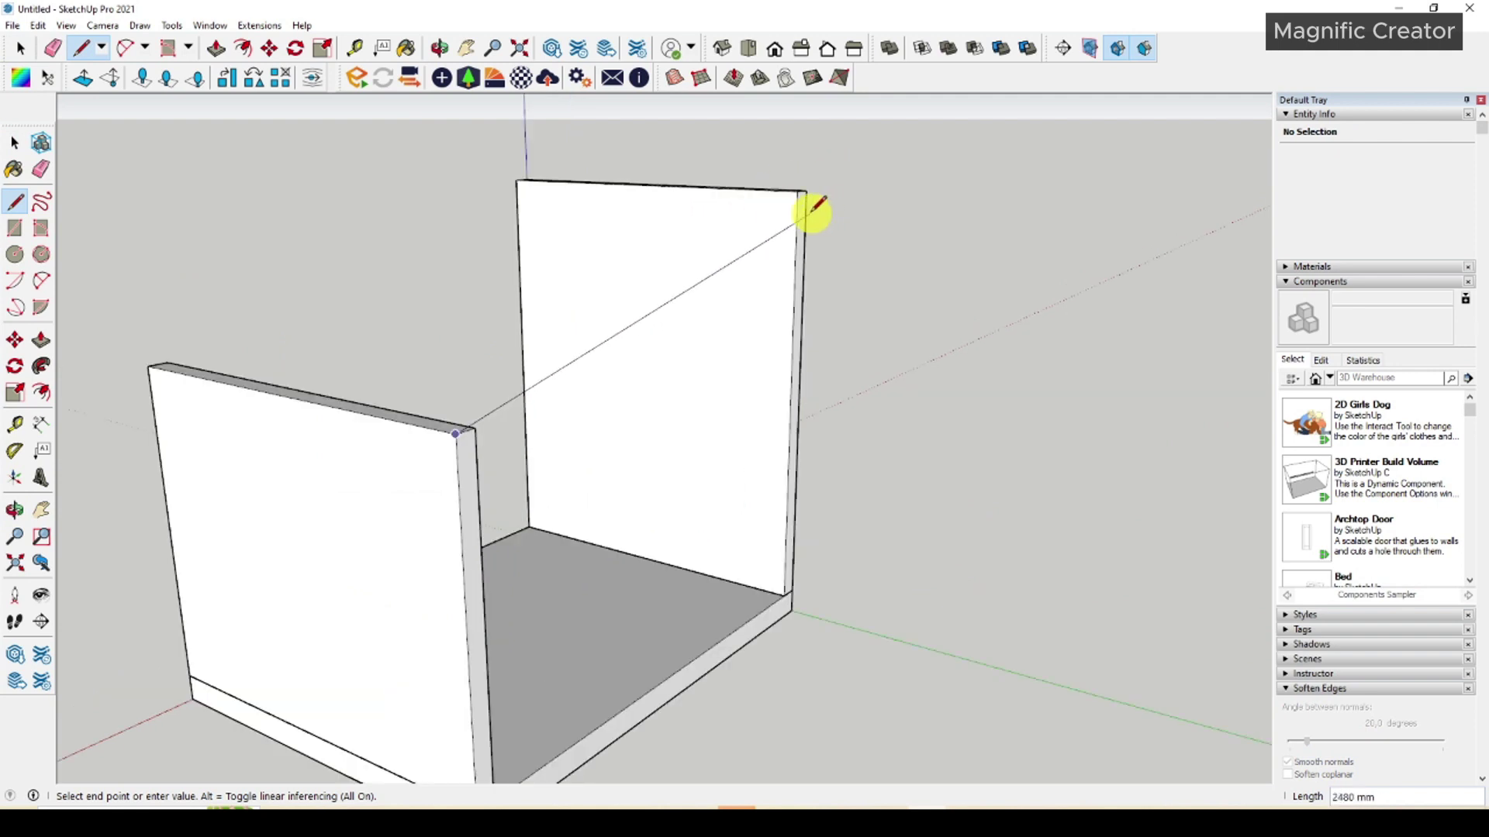
{"action": "left_click", "coordinate": [721, 206]}
{"action": "scroll", "coordinate": [719, 208], "scroll_direction": "down", "scroll_amount": 3}
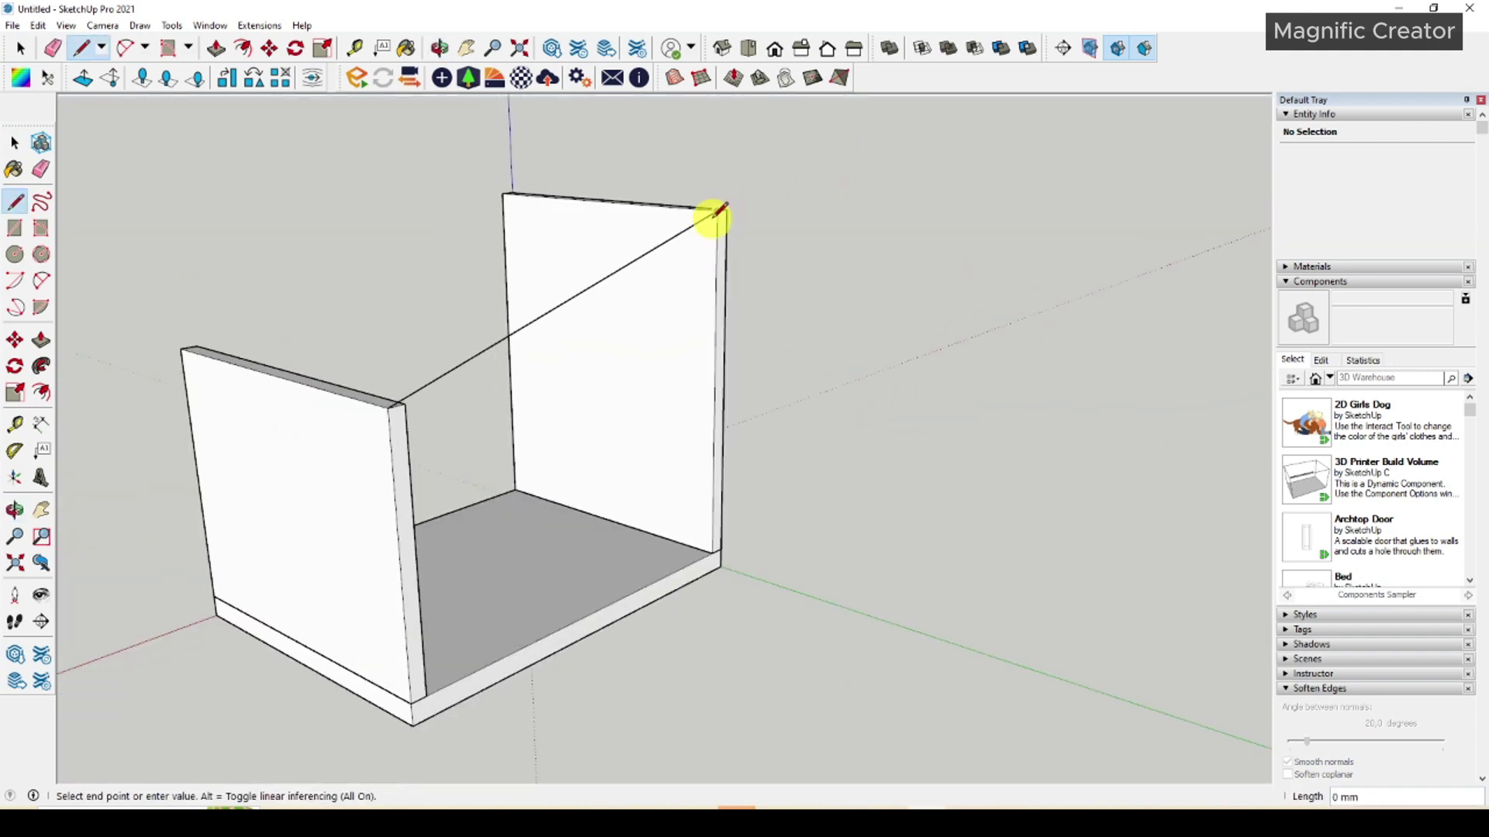
{"action": "left_click", "coordinate": [712, 552]}
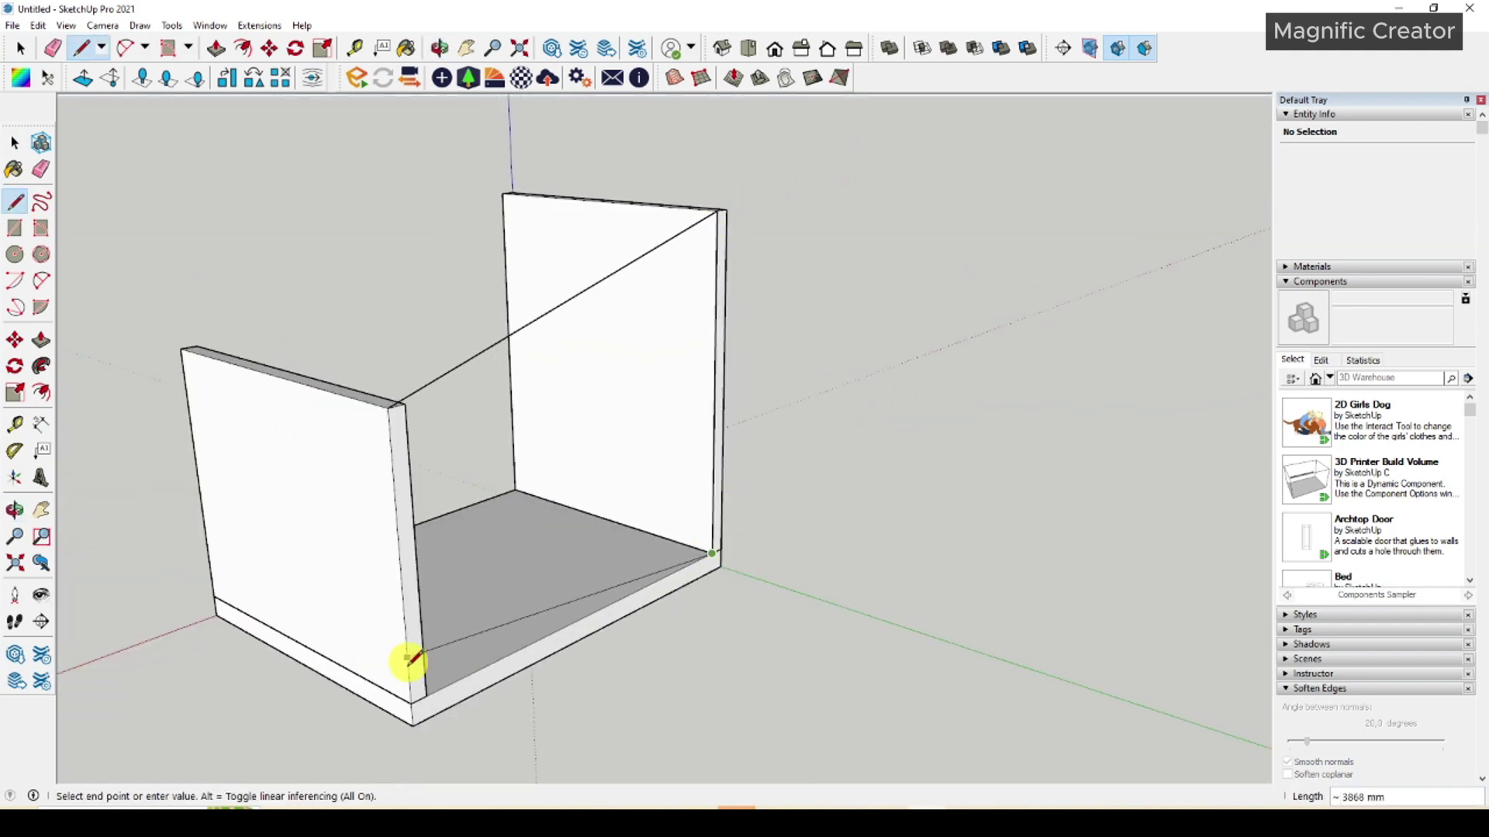
{"action": "left_click", "coordinate": [394, 403]}
Push/Pull the sloped back wall face 150 mm toward the inside of the room.
{"action": "scroll", "coordinate": [561, 412], "scroll_direction": "down", "scroll_amount": 1}
{"action": "middle_click_drag", "start_coordinate": [559, 415], "coordinate": [1157, 536]}
{"action": "key", "text": "space"}
{"action": "scroll", "coordinate": [713, 426], "scroll_direction": "up", "scroll_amount": 1}
{"action": "left_click", "coordinate": [683, 396]}
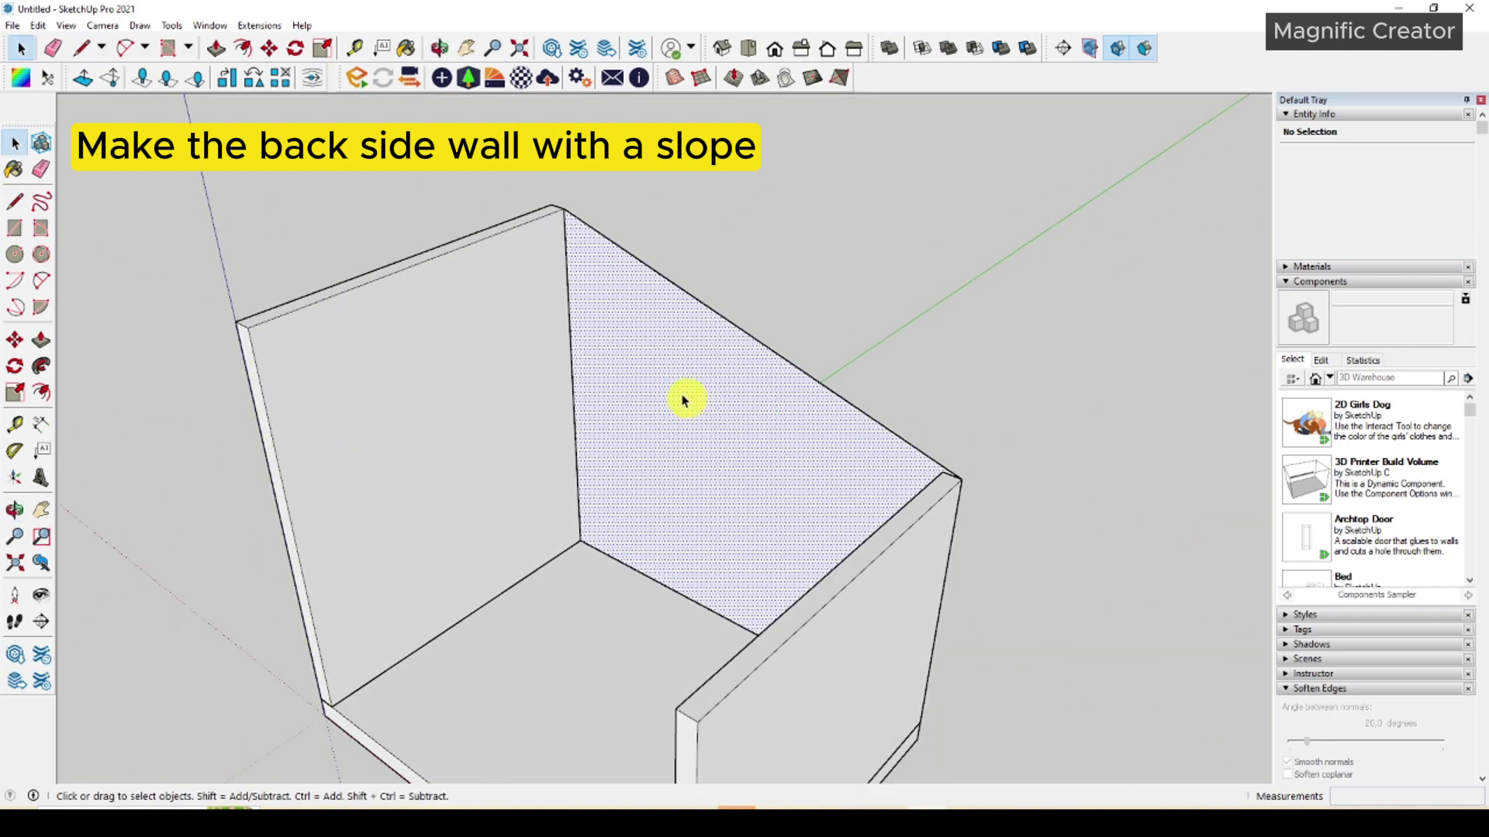
{"action": "key", "text": "p"}
{"action": "left_click", "coordinate": [664, 319]}
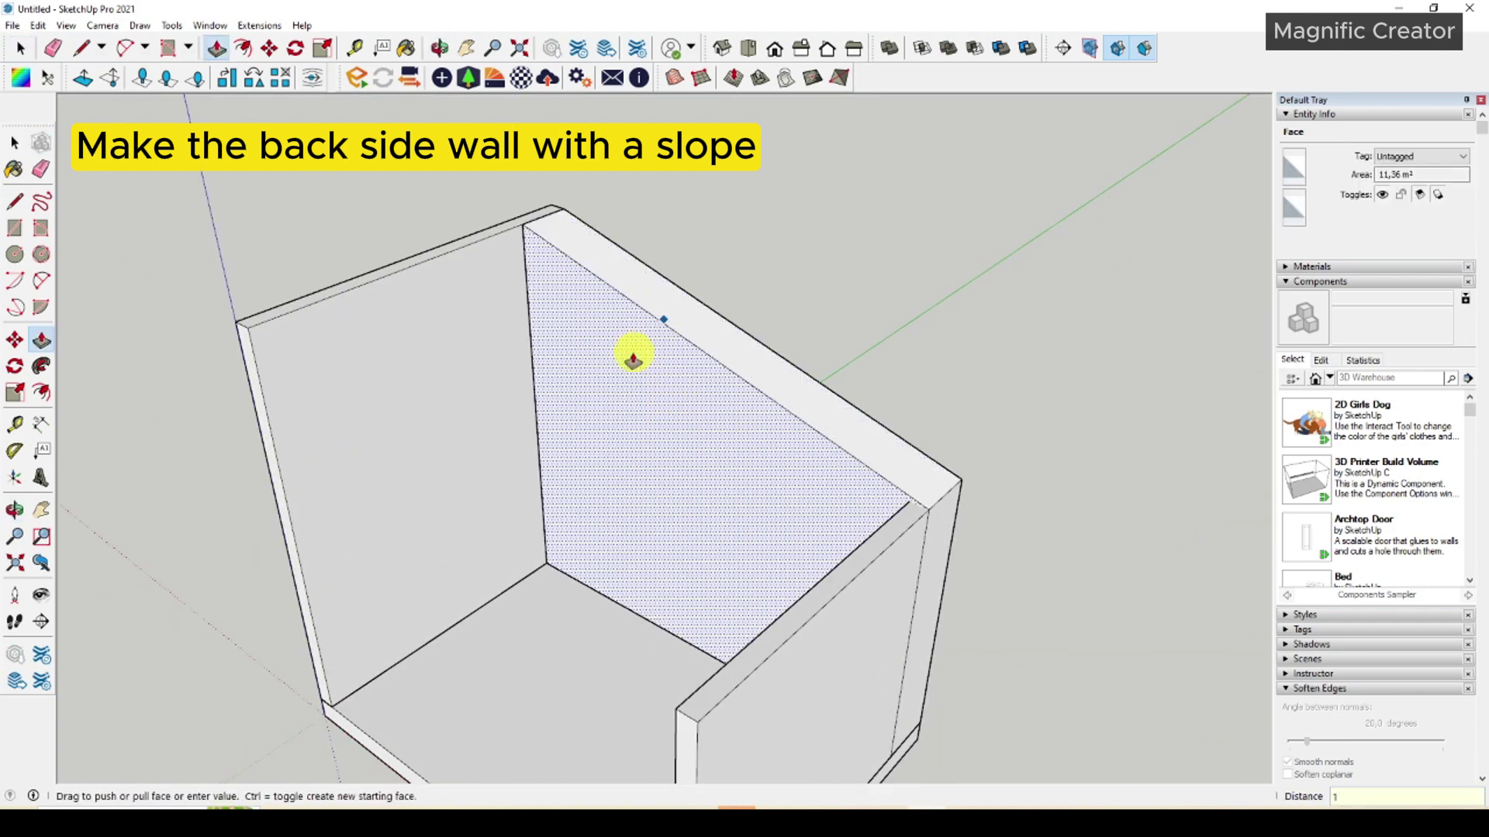
{"action": "left_click", "coordinate": [634, 359]}
{"action": "key", "text": "space"}
Select all of the sloped back wall's geometry and make it a group.
{"action": "triple_click", "coordinate": [652, 332]}
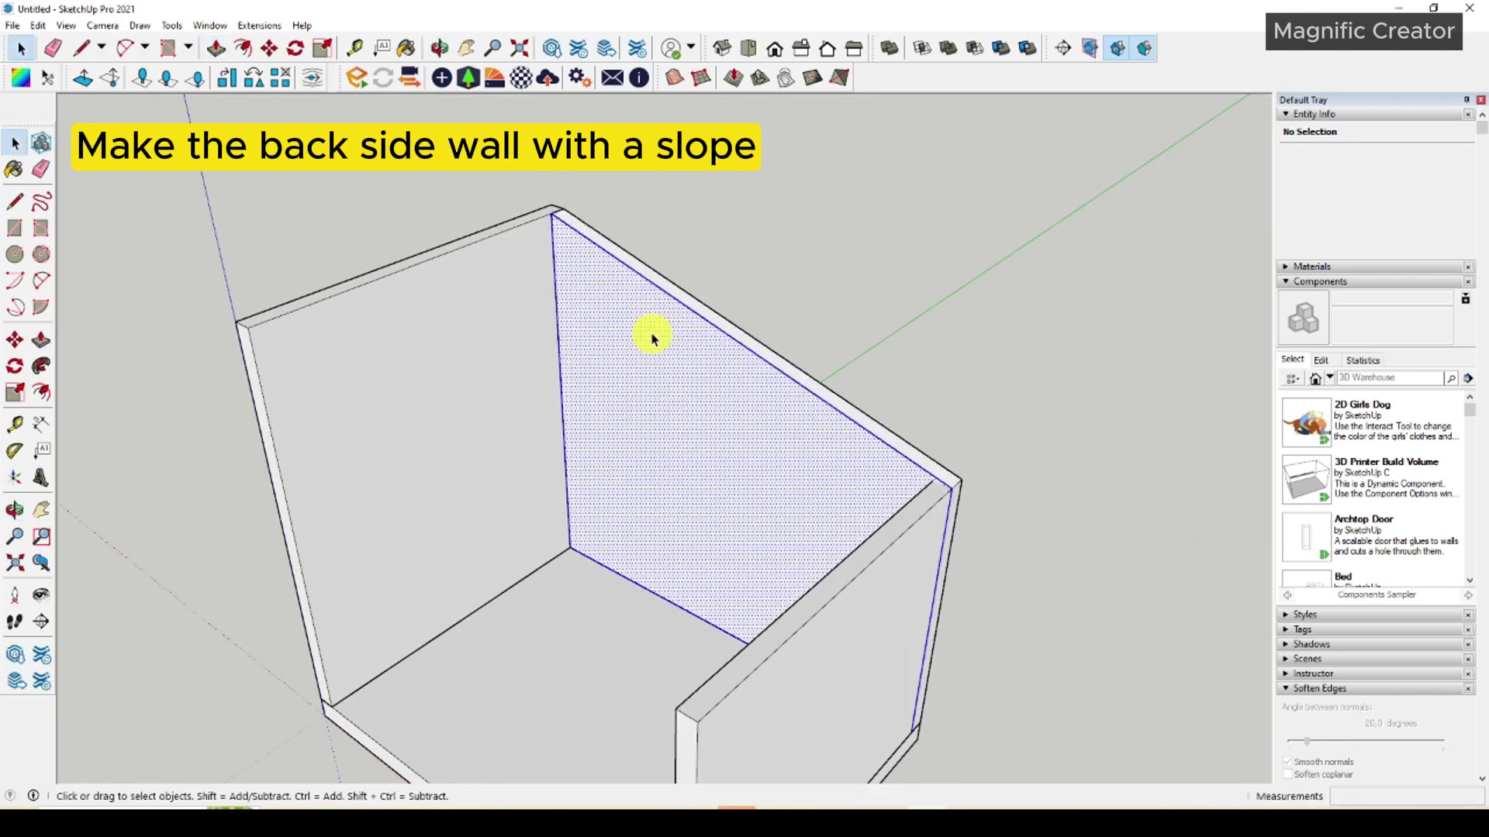
{"action": "right_click", "coordinate": [653, 335]}
{"action": "left_click", "coordinate": [703, 468]}
{"action": "middle_click_drag", "start_coordinate": [658, 322], "coordinate": [880, 356]}
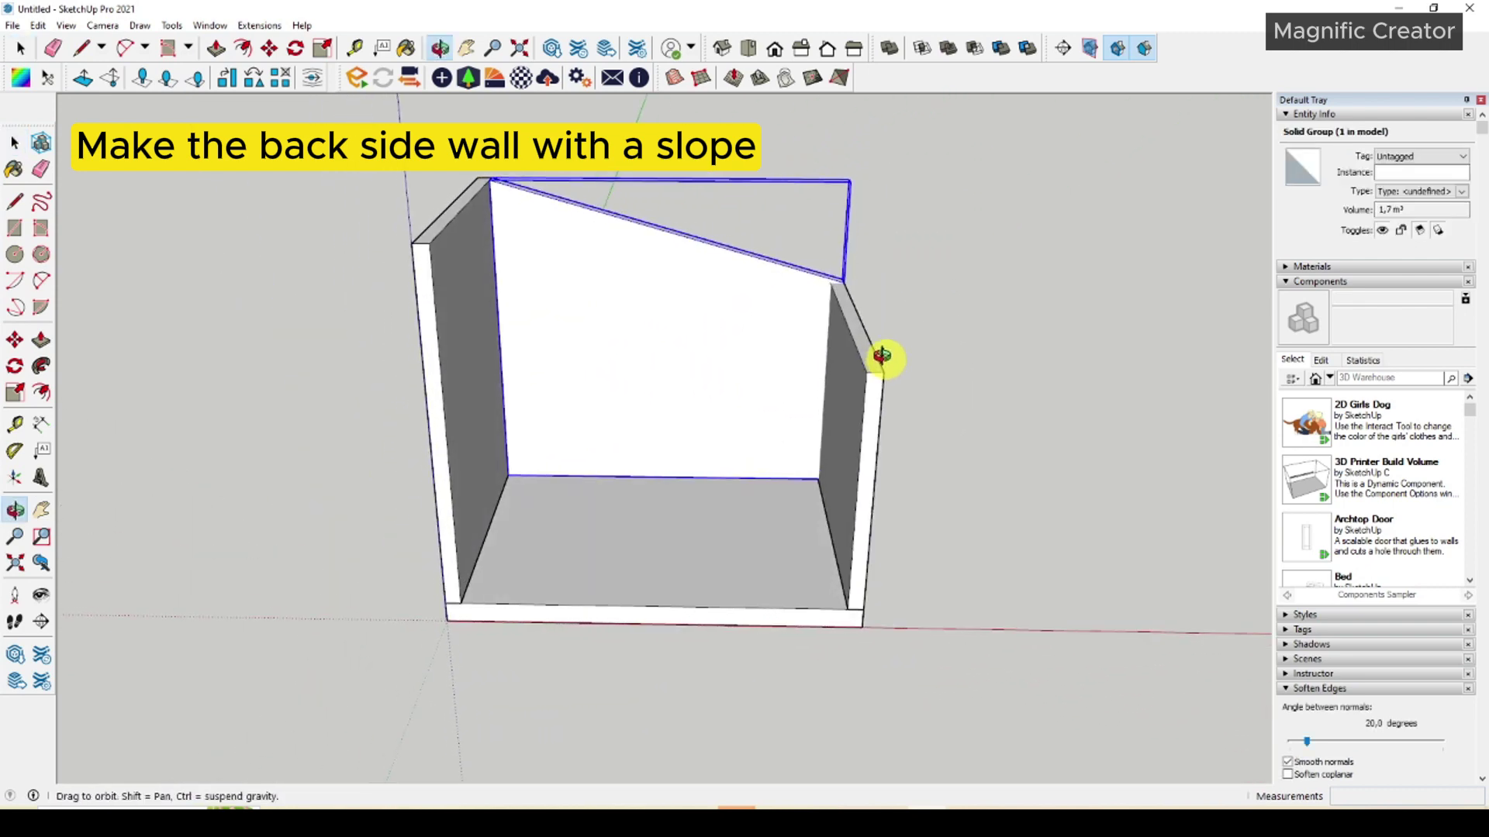
Copy the sloped back wall group to the front edge of the floor slab, snapping to the left wall's front inner corner.
{"action": "middle_click_drag", "start_coordinate": [758, 398], "coordinate": [625, 439]}
{"action": "scroll", "coordinate": [590, 427], "scroll_direction": "up", "scroll_amount": 3}
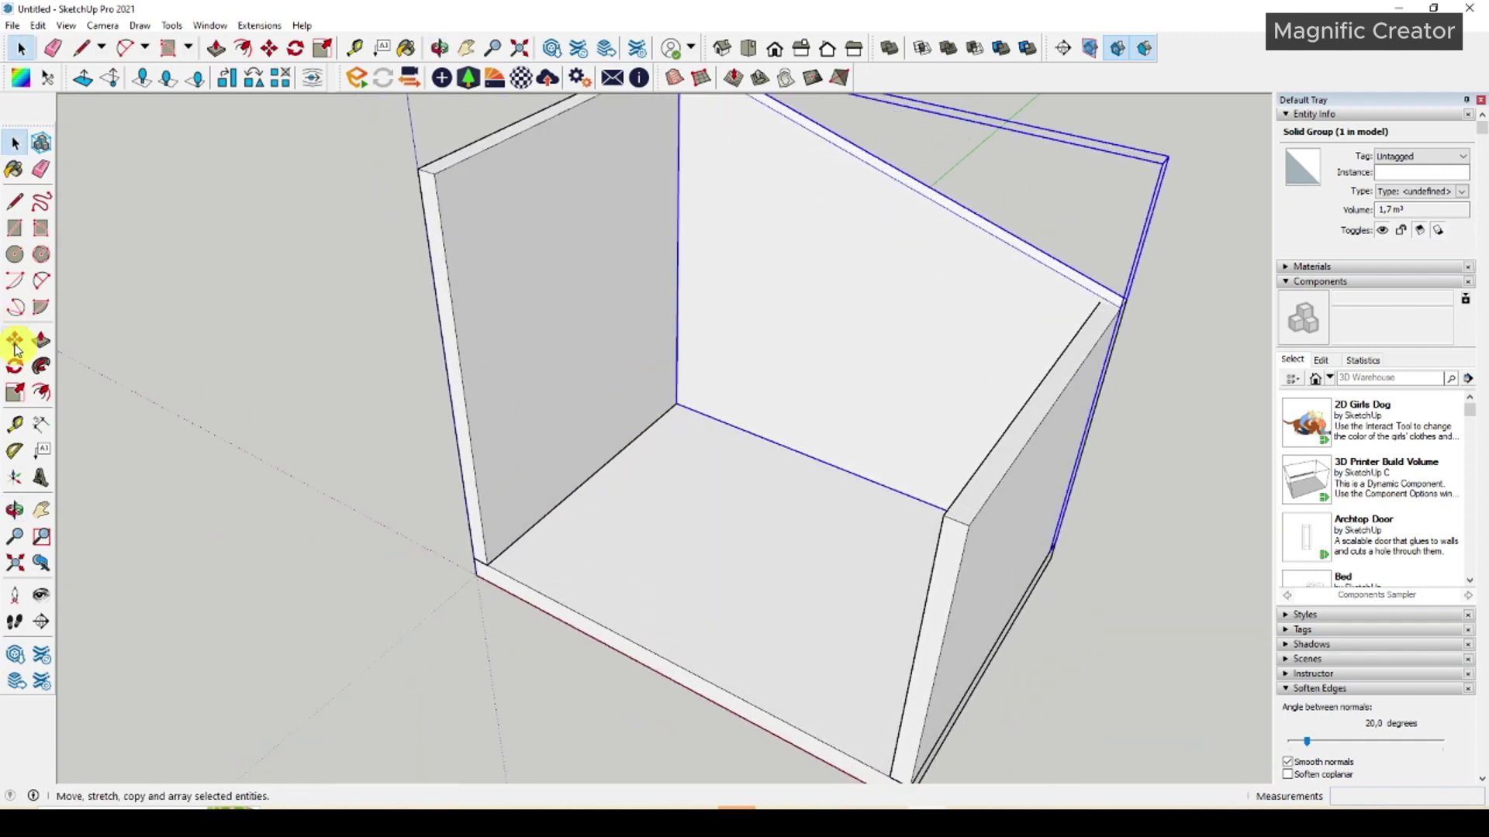
{"action": "left_click", "coordinate": [15, 345]}
{"action": "left_click", "coordinate": [682, 411]}
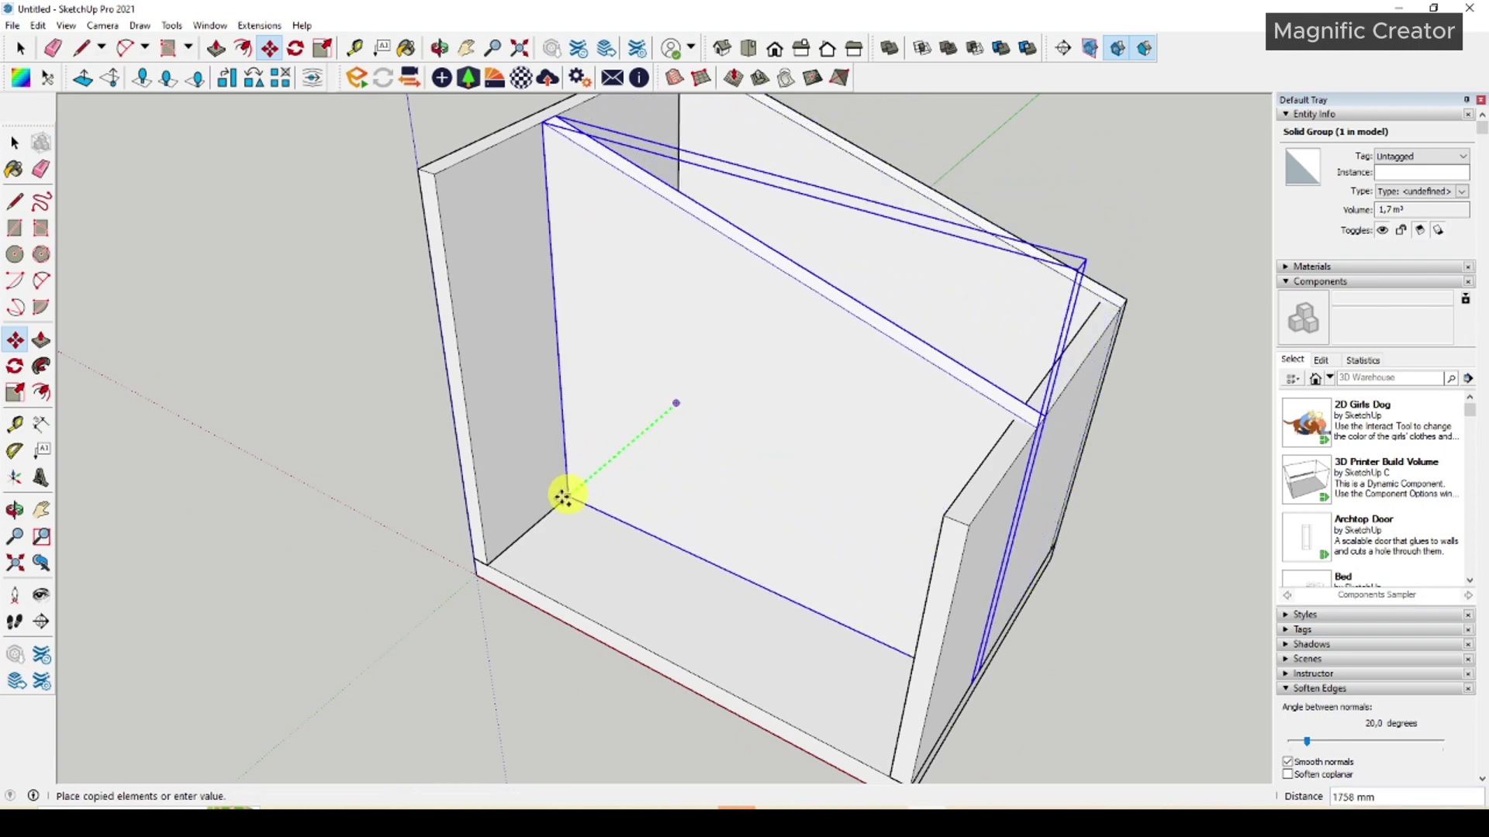
{"action": "left_click", "coordinate": [488, 560]}
{"action": "key", "text": "space"}
{"action": "scroll", "coordinate": [557, 489], "scroll_direction": "down", "scroll_amount": 4}
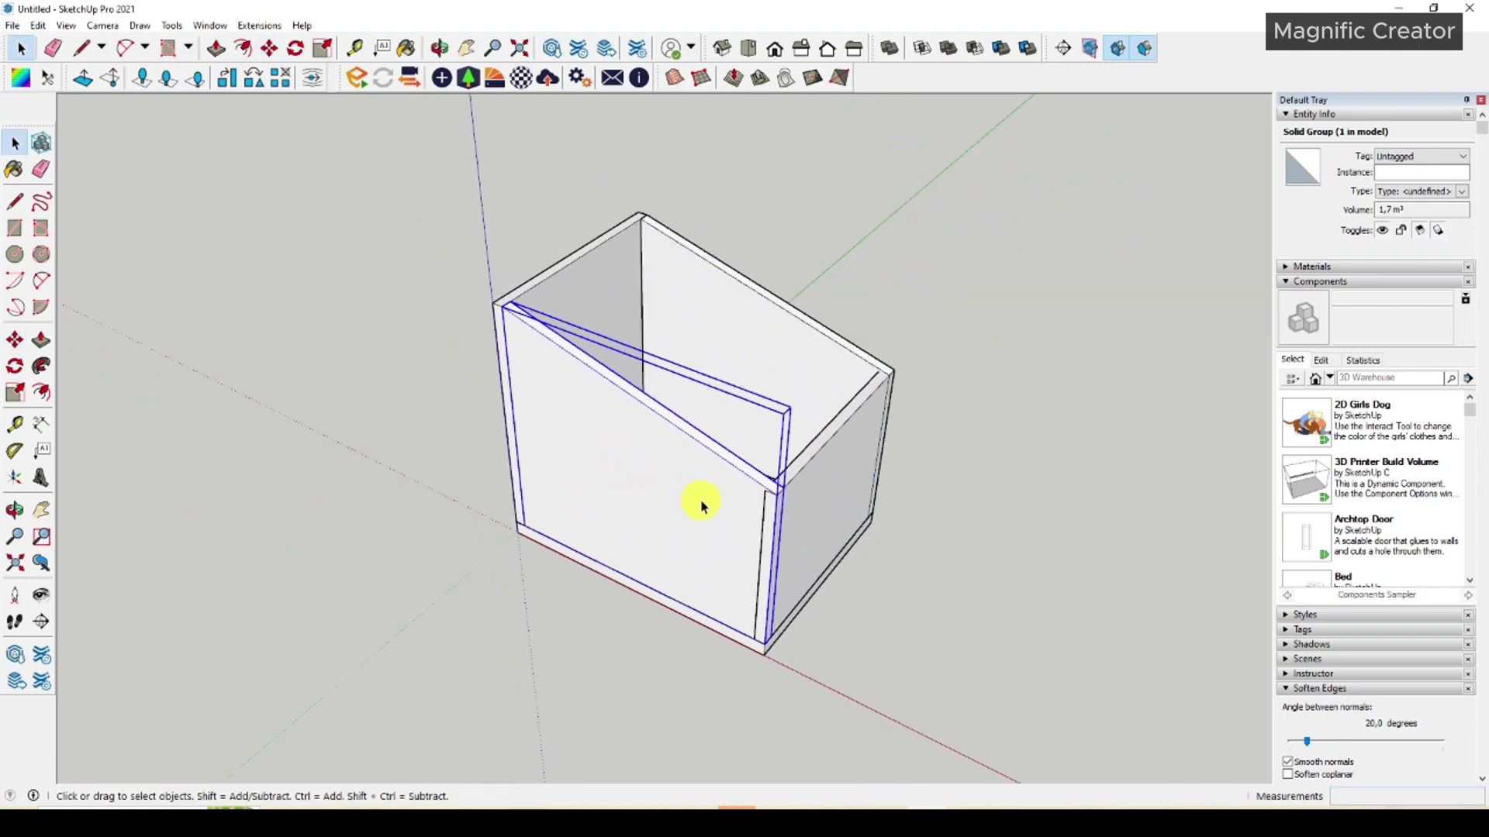
Open the front wall copy for editing and draw a vertical line on it along the right wall's inner edge.
{"action": "middle_click_drag", "start_coordinate": [703, 506], "coordinate": [864, 432]}
{"action": "scroll", "coordinate": [673, 470], "scroll_direction": "up", "scroll_amount": 2}
{"action": "middle_click_drag", "start_coordinate": [650, 466], "coordinate": [766, 425]}
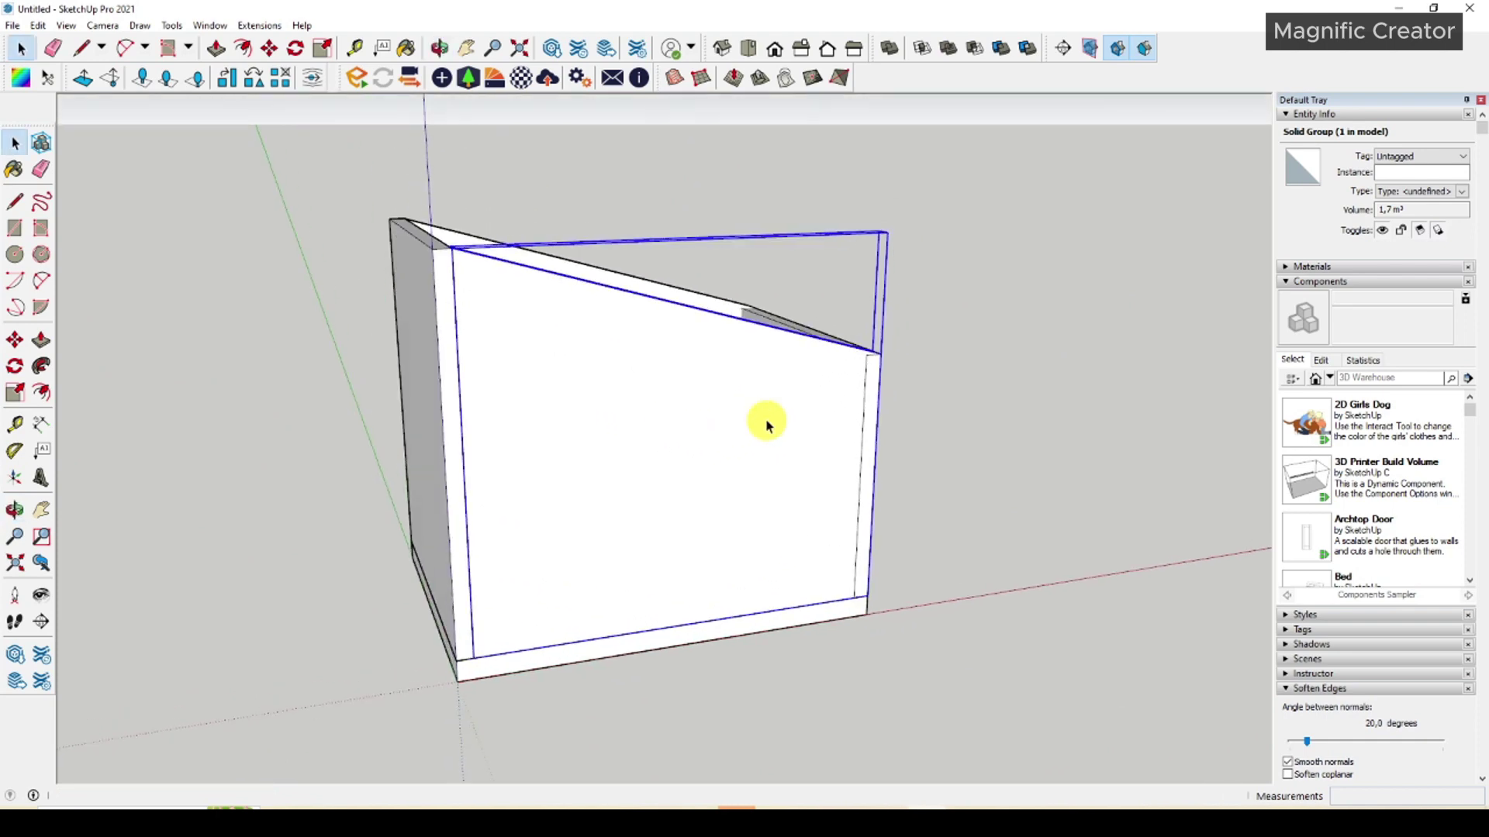
{"action": "scroll", "coordinate": [668, 417], "scroll_direction": "up", "scroll_amount": 1}
{"action": "middle_click_drag", "start_coordinate": [668, 420], "coordinate": [699, 397]}
{"action": "double_click", "coordinate": [618, 371]}
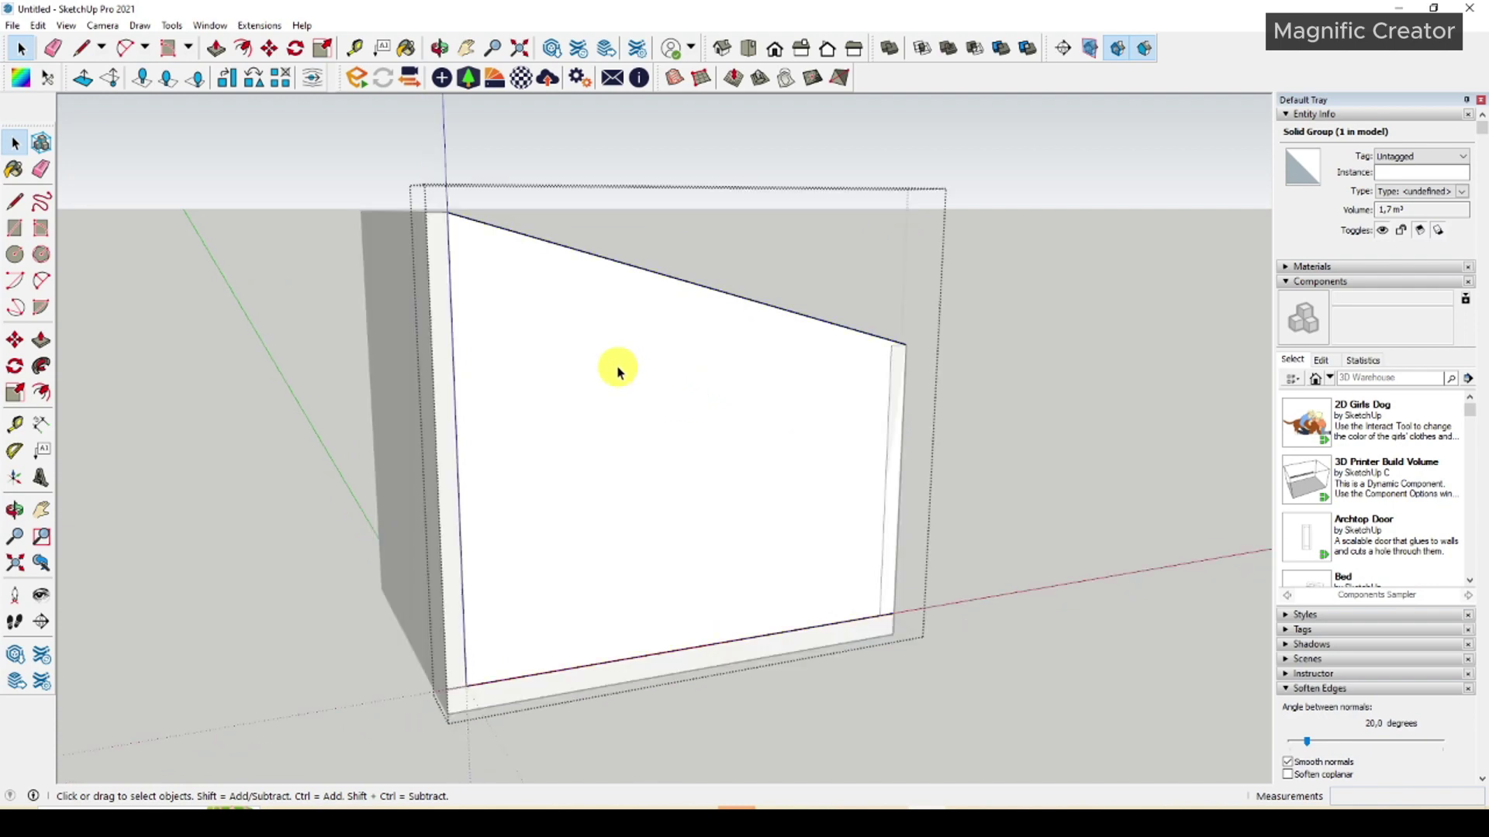
{"action": "triple_click", "coordinate": [618, 372]}
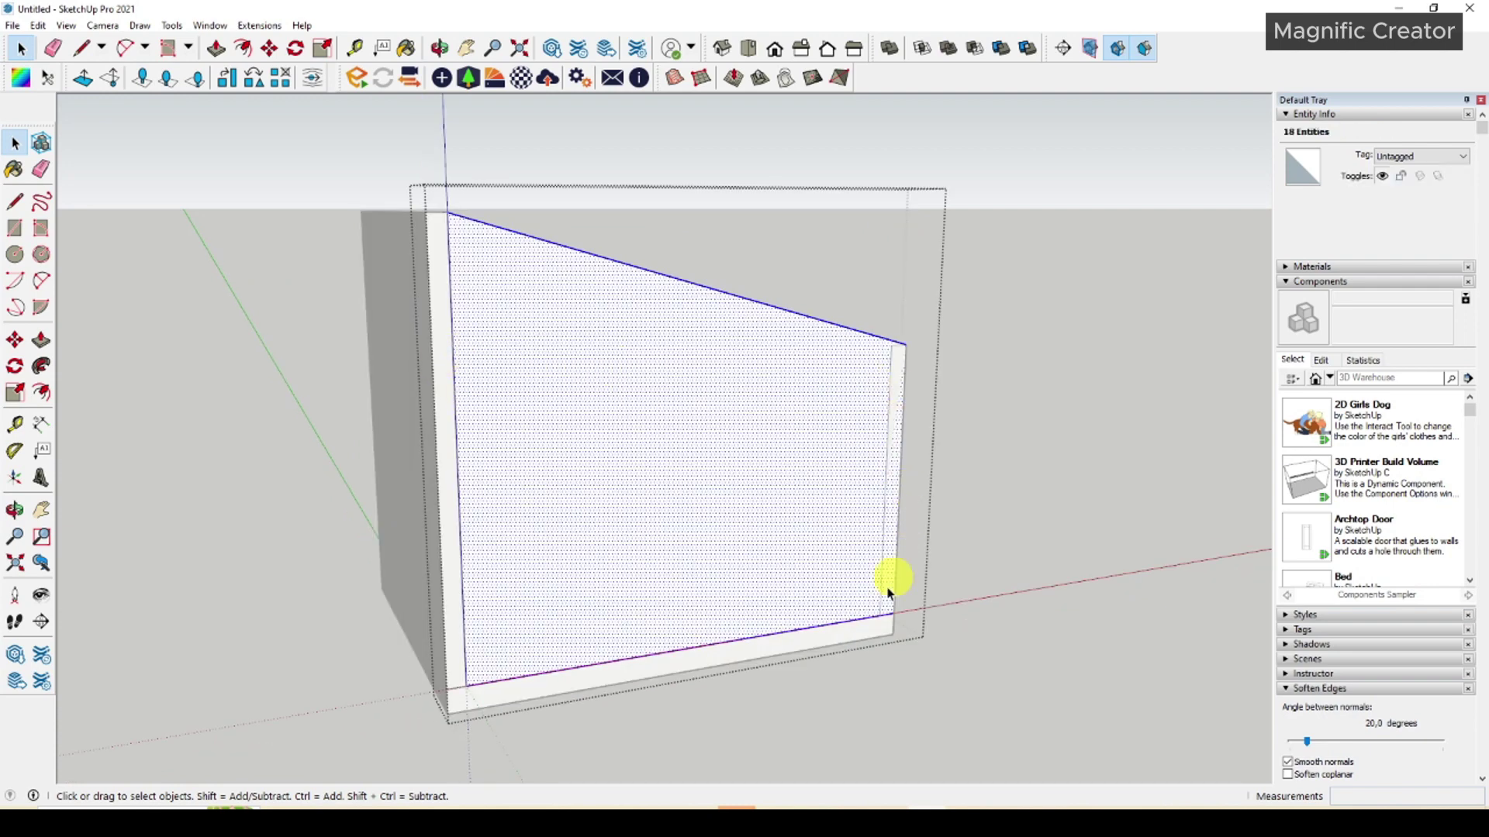
{"action": "key", "text": "l"}
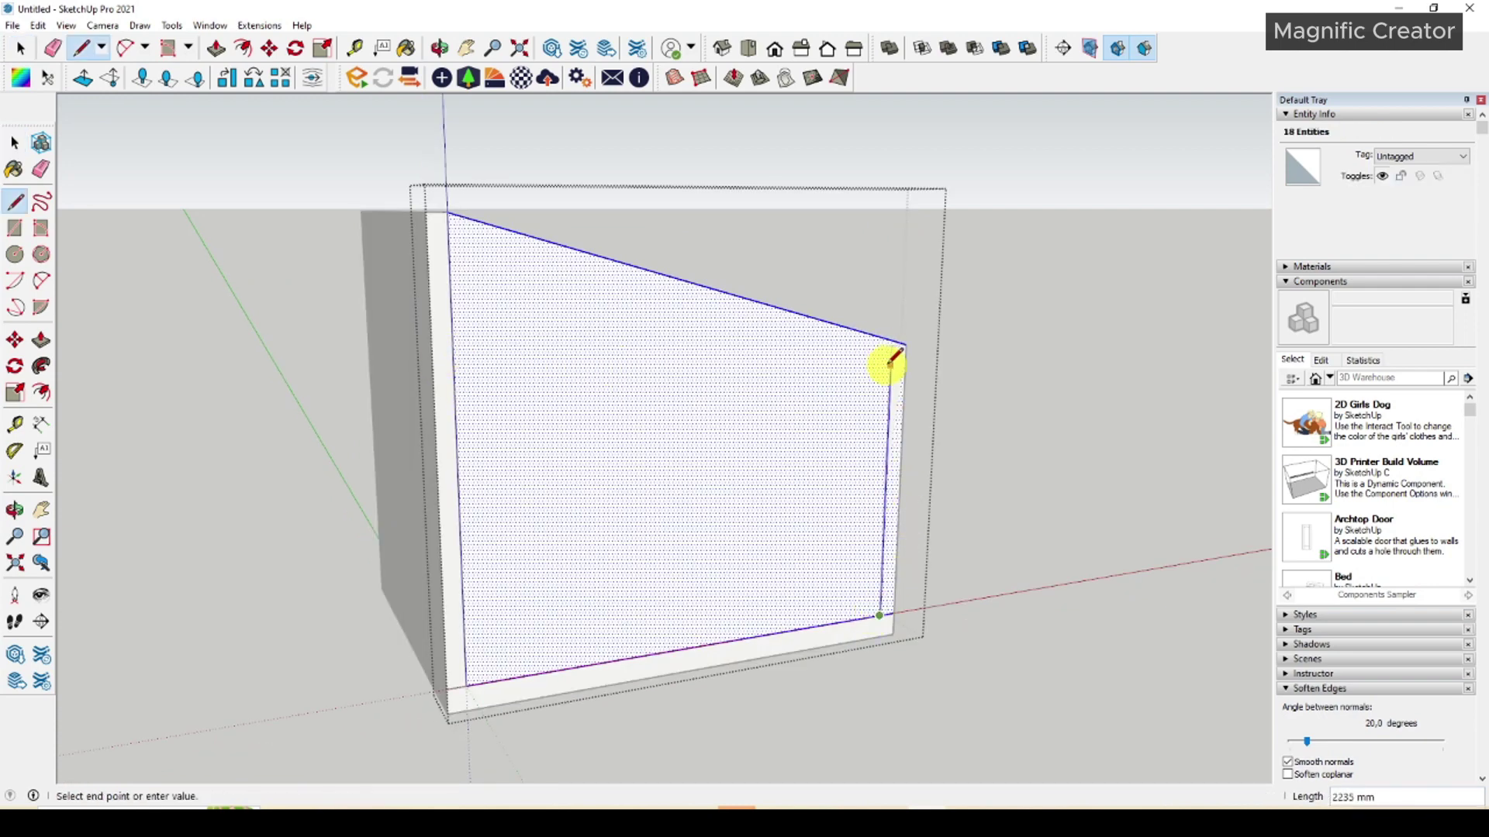
{"action": "left_click", "coordinate": [890, 363]}
{"action": "key", "text": "space"}
Copy the front wall's sloping top edge about 209 mm down onto the right wall's inner line.
{"action": "left_click", "coordinate": [717, 291]}
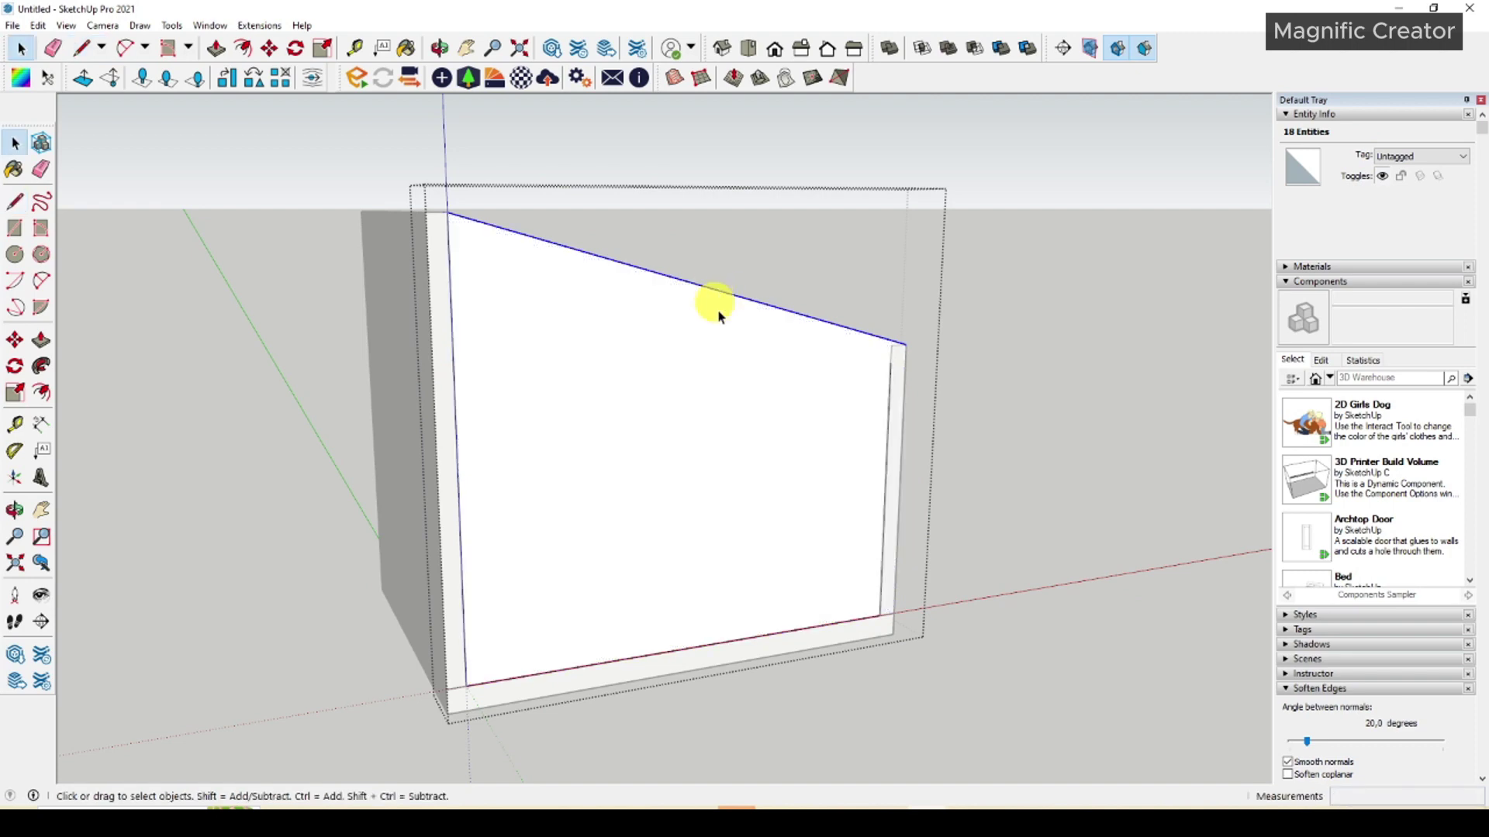
{"action": "middle_click_drag", "start_coordinate": [719, 313], "coordinate": [533, 397]}
{"action": "scroll", "coordinate": [652, 404], "scroll_direction": "up", "scroll_amount": 2}
{"action": "middle_click_drag", "start_coordinate": [659, 404], "coordinate": [668, 406]}
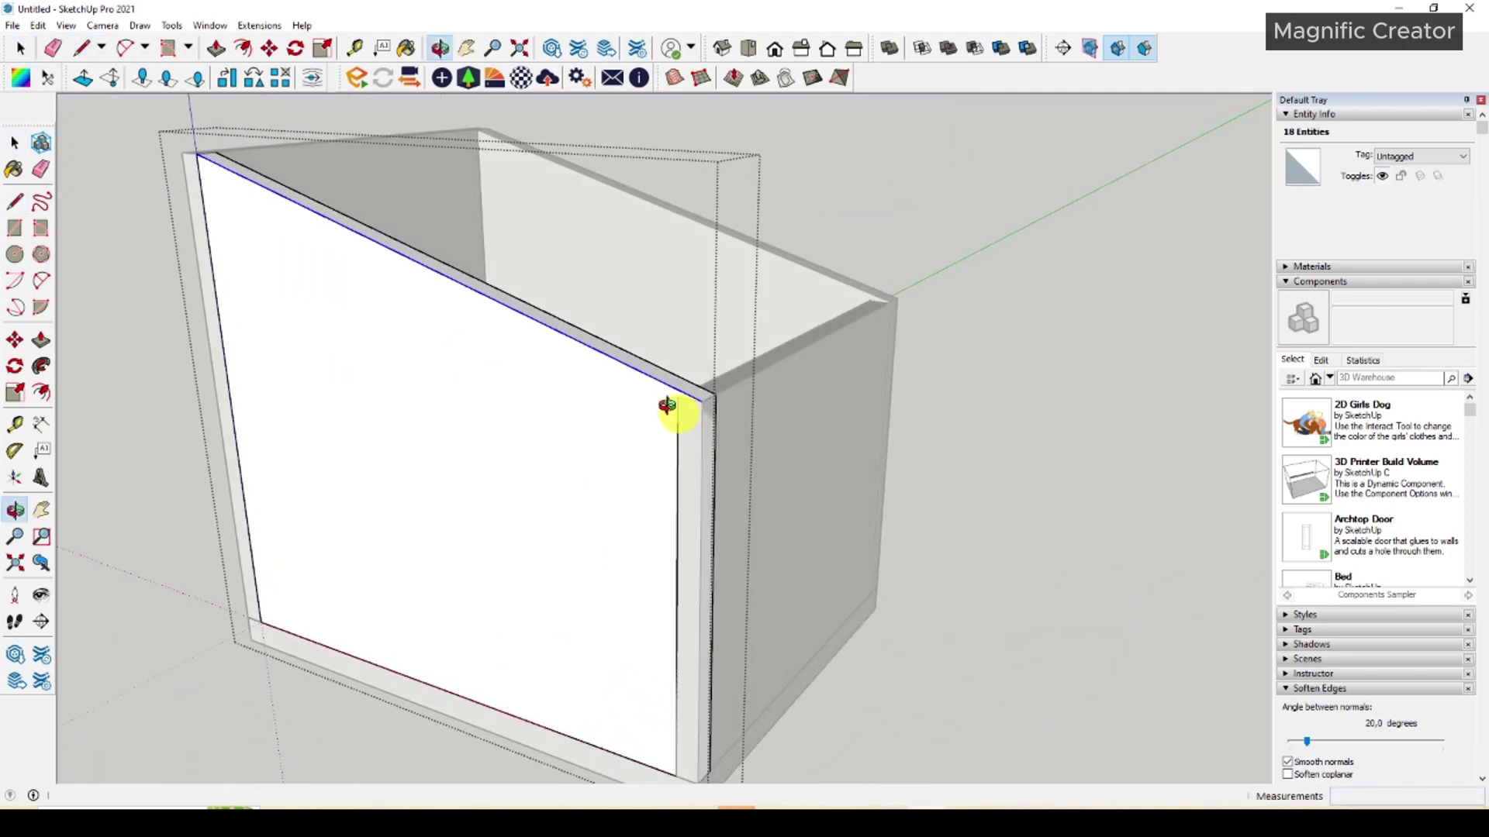
{"action": "left_click", "coordinate": [16, 340]}
{"action": "left_click", "coordinate": [705, 404]}
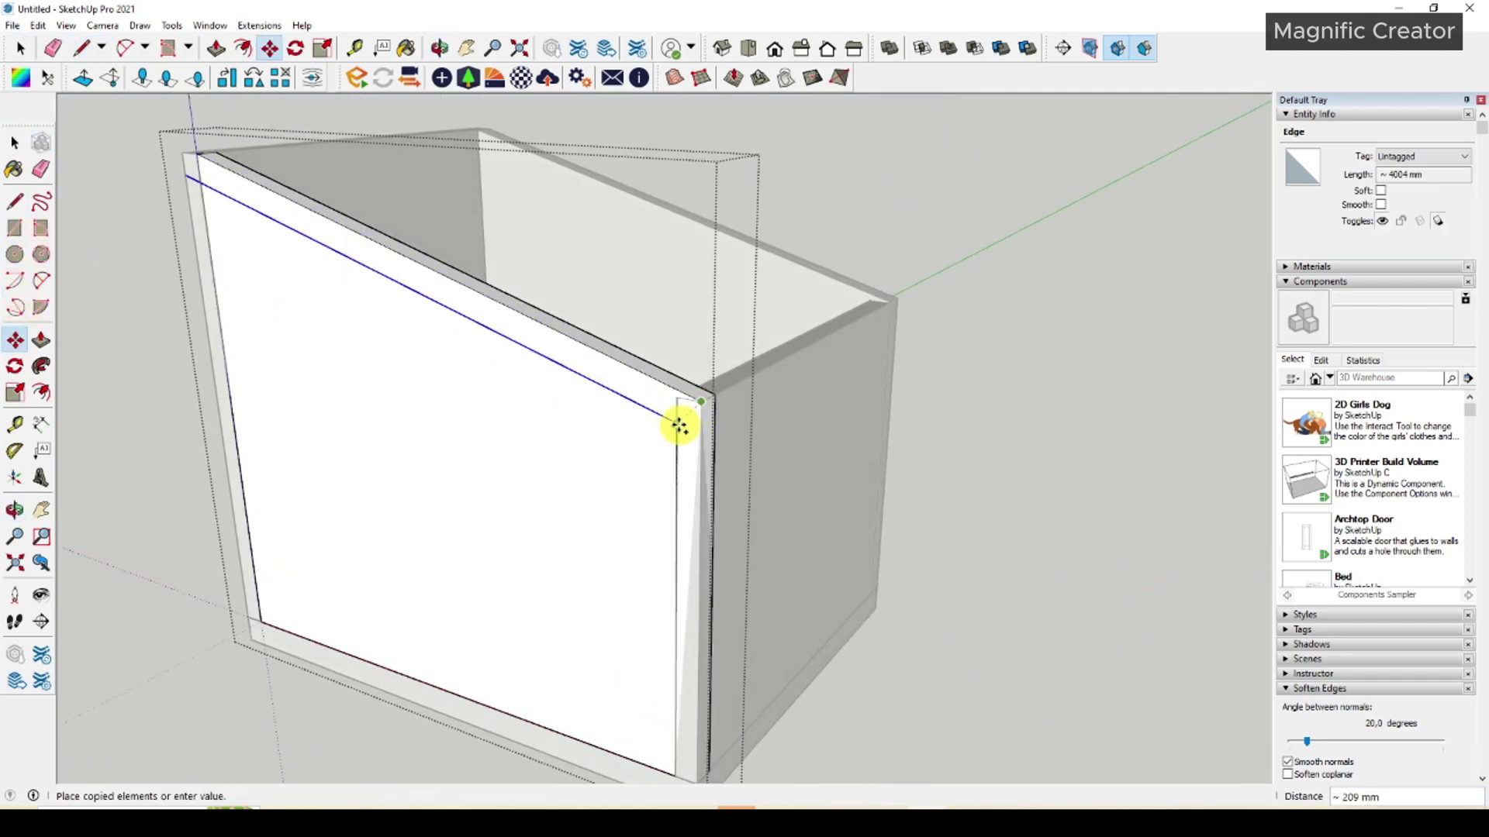
{"action": "left_click", "coordinate": [673, 422]}
{"action": "key", "text": "space"}
Erase the end of the copied sloping edge that overhangs the left wall.
{"action": "scroll", "coordinate": [658, 431], "scroll_direction": "up", "scroll_amount": 2}
{"action": "key", "text": "l"}
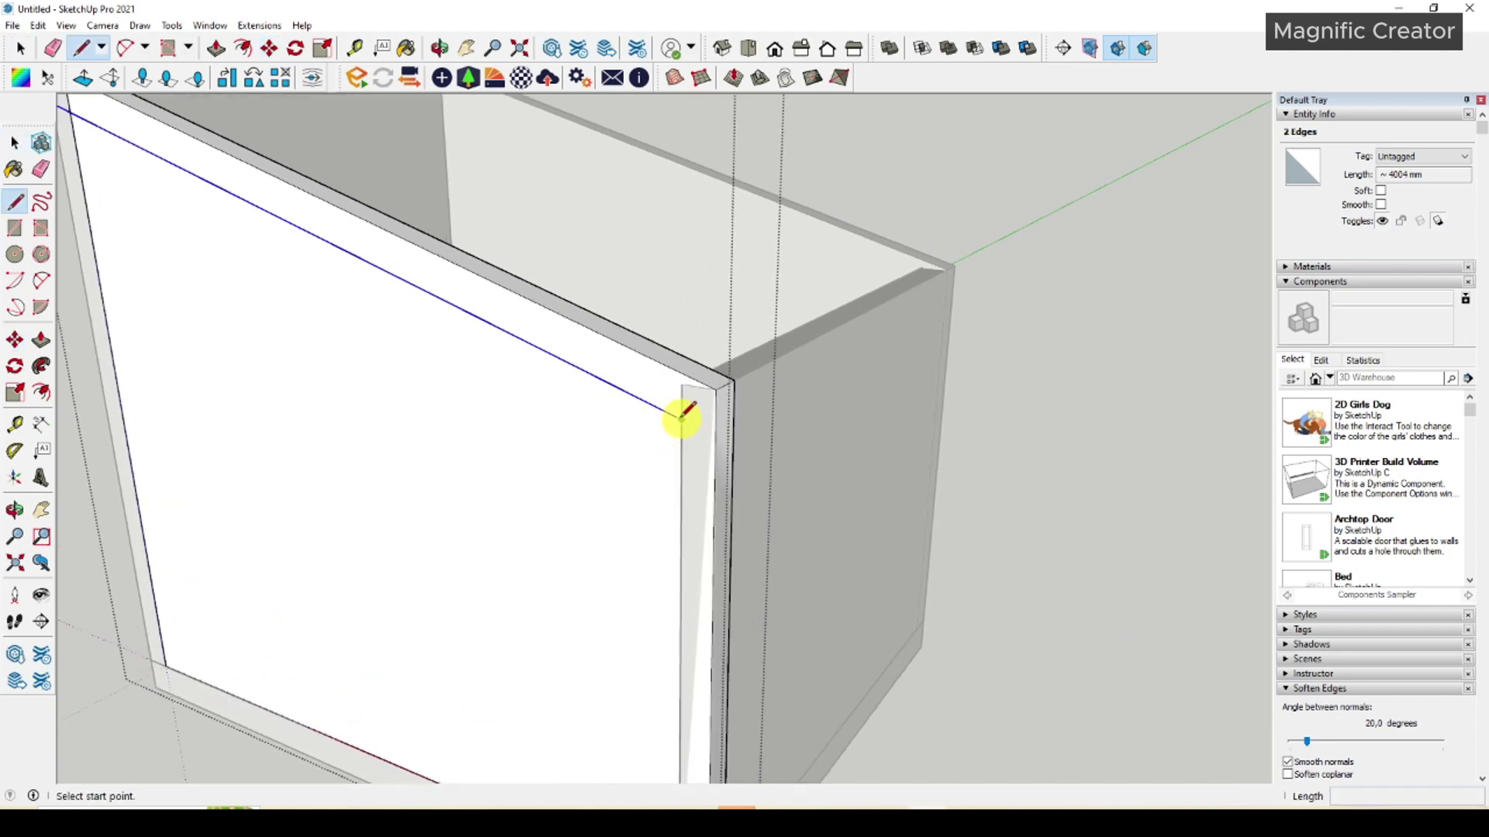
{"action": "left_click", "coordinate": [682, 418]}
{"action": "scroll", "coordinate": [685, 419], "scroll_direction": "down", "scroll_amount": 2}
{"action": "middle_click_drag", "start_coordinate": [686, 420], "coordinate": [830, 382]}
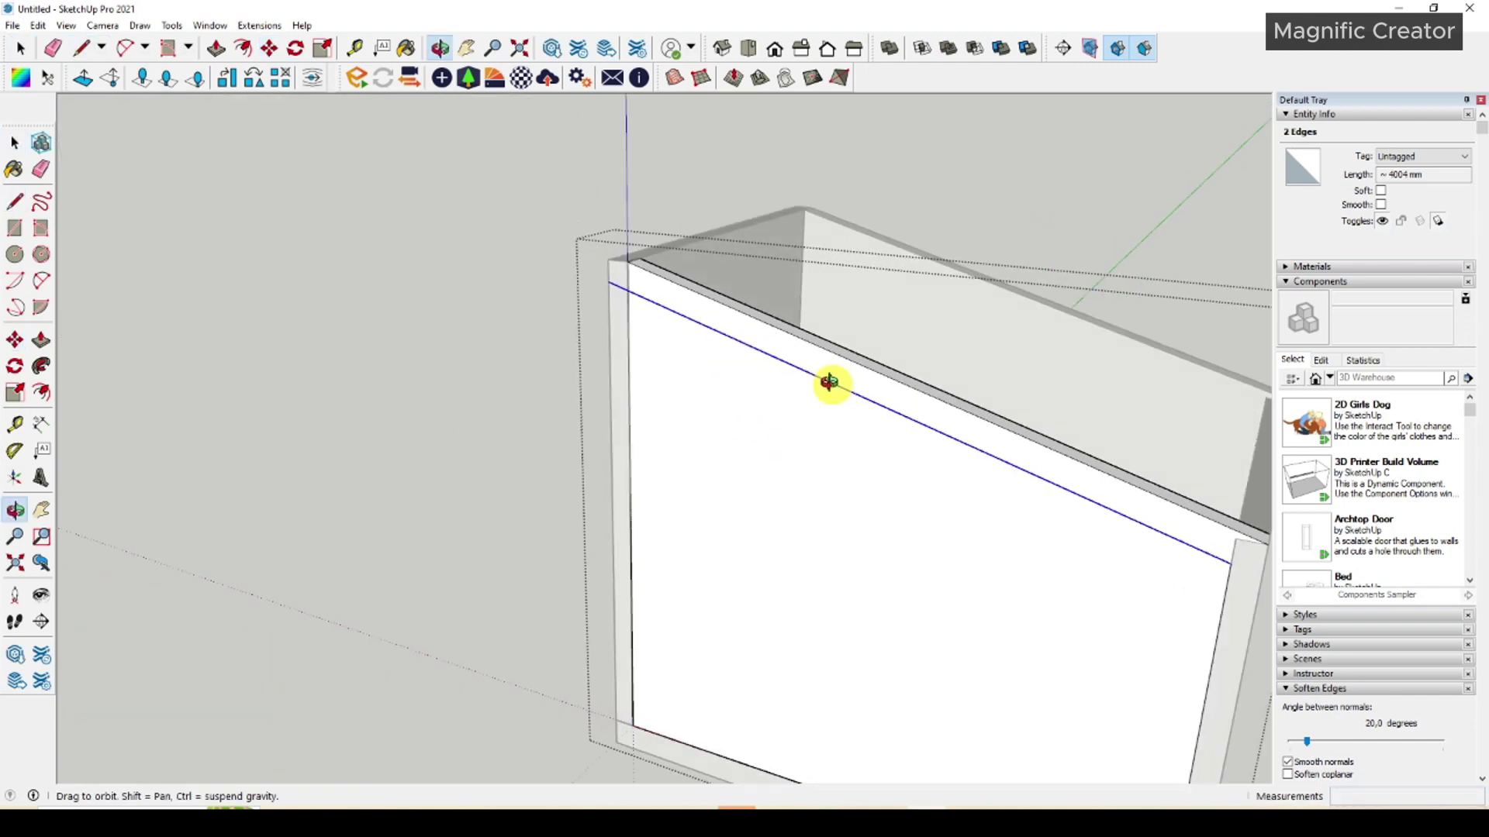
{"action": "key", "text": "space"}
{"action": "scroll", "coordinate": [620, 286], "scroll_direction": "up", "scroll_amount": 2}
{"action": "key", "text": "e"}
{"action": "left_click_drag", "start_coordinate": [609, 278], "coordinate": [614, 305]}
{"action": "key", "text": "space"}
{"action": "scroll", "coordinate": [642, 355], "scroll_direction": "down", "scroll_amount": 2}
{"action": "scroll", "coordinate": [700, 464], "scroll_direction": "down", "scroll_amount": 2}
Push/Pull the front wall's inner face back through its thickness to open it, leaving a sloping beam, and close the group.
{"action": "left_click", "coordinate": [704, 463]}
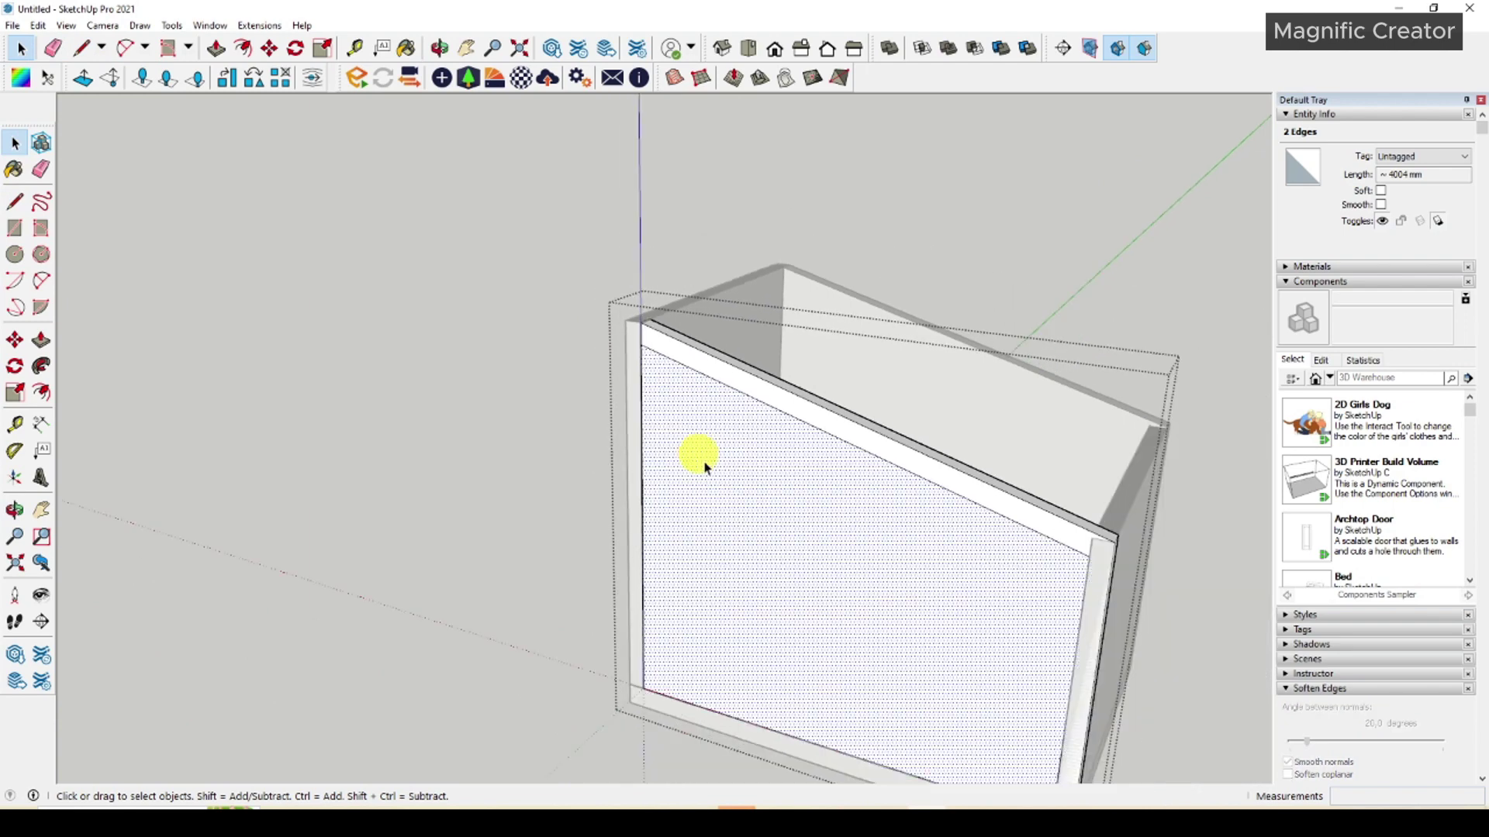
{"action": "middle_click_drag", "start_coordinate": [789, 555], "coordinate": [1050, 292], "text": "shift"}
{"action": "key", "text": "p"}
{"action": "left_click", "coordinate": [664, 502]}
{"action": "left_click", "coordinate": [915, 487]}
{"action": "key", "text": "space"}
{"action": "middle_click_drag", "start_coordinate": [773, 486], "coordinate": [738, 604]}
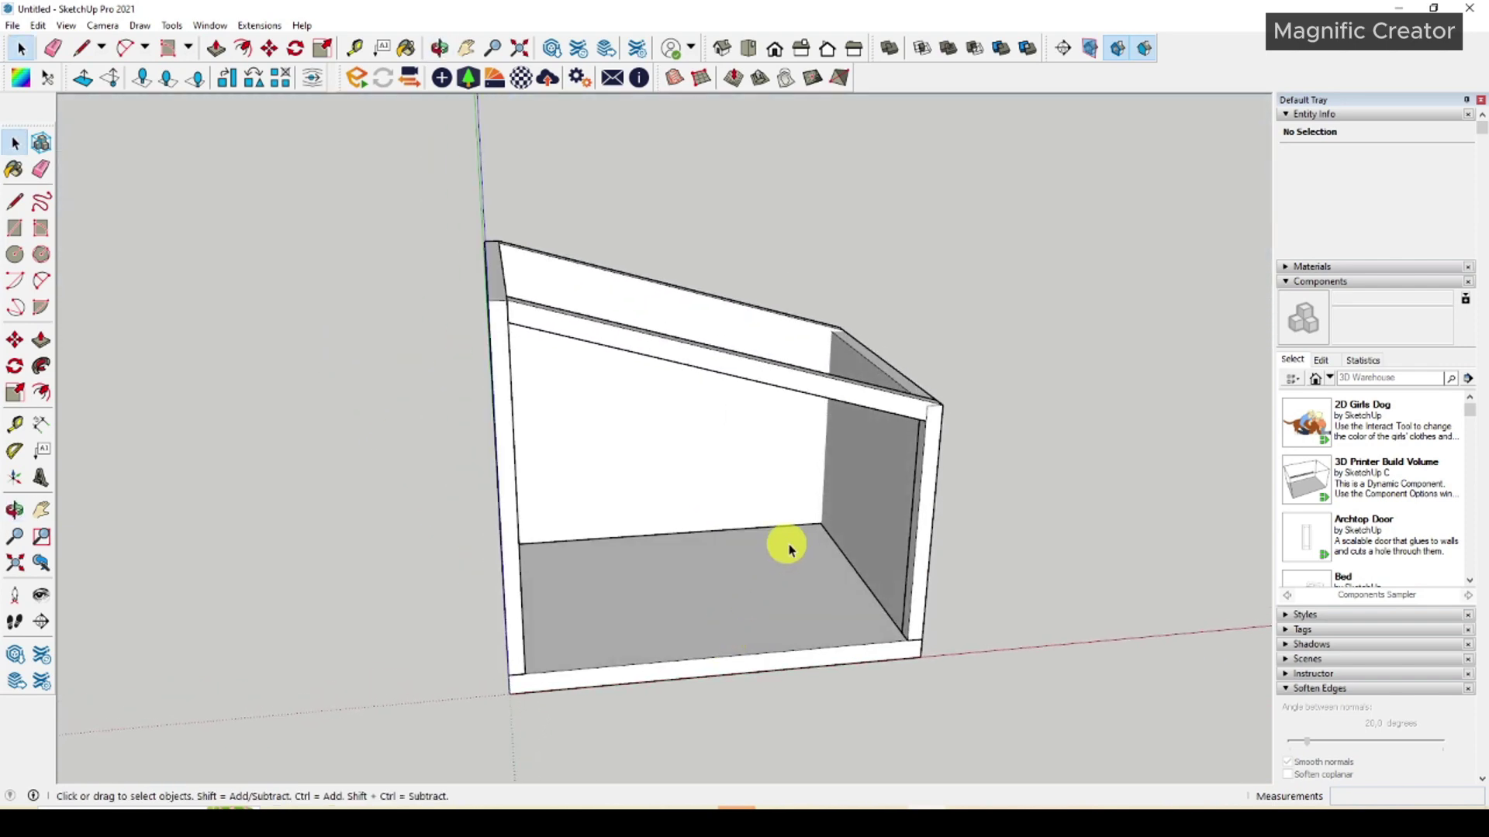
{"action": "middle_click_drag", "start_coordinate": [789, 548], "coordinate": [628, 431]}
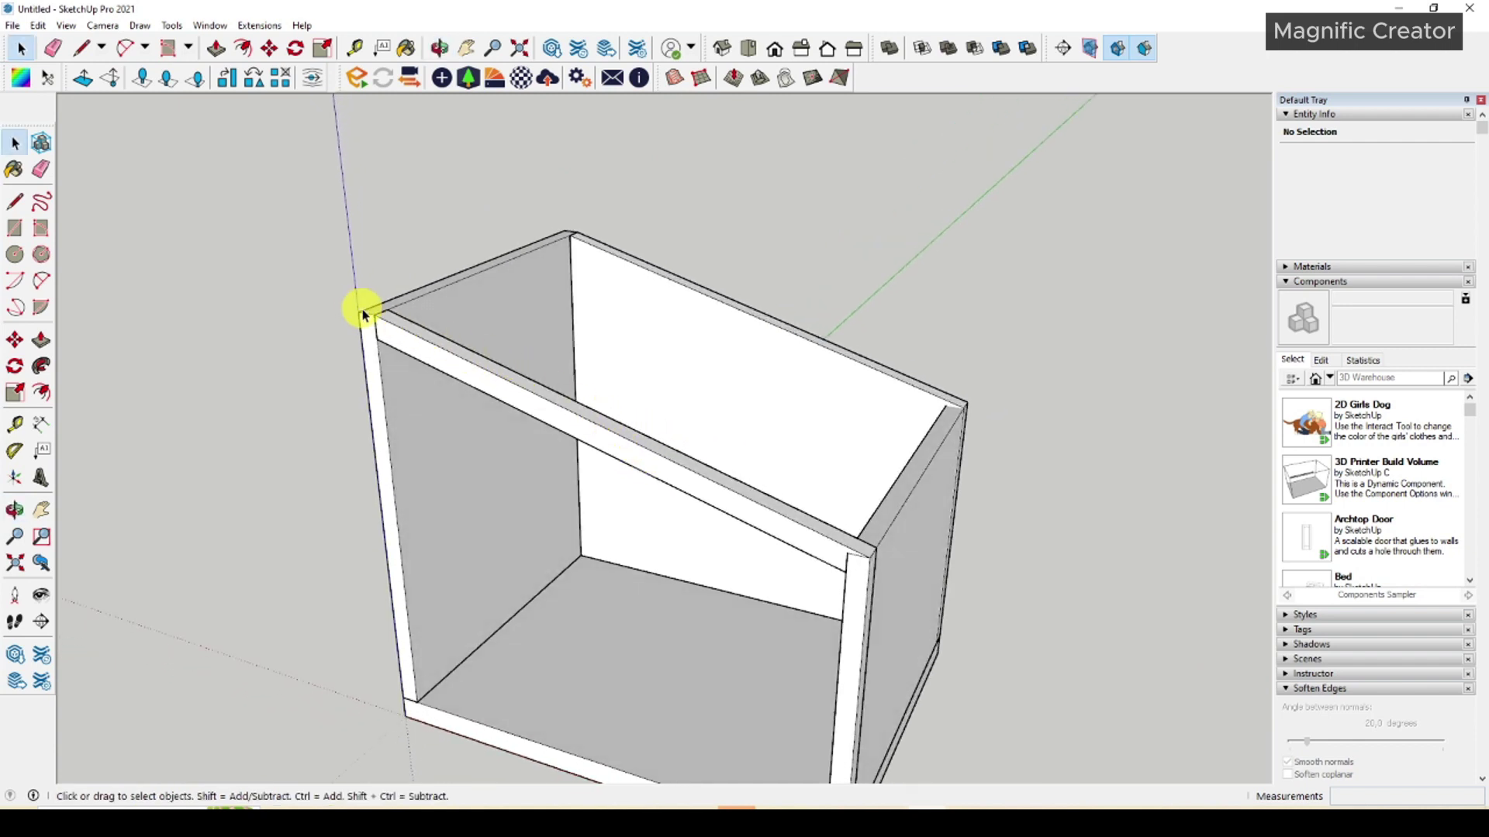
Draw lines along the front beam's sloping top edge and down the right wall's outer edge to the slab's bottom corner.
{"action": "scroll", "coordinate": [363, 315], "scroll_direction": "up", "scroll_amount": 5}
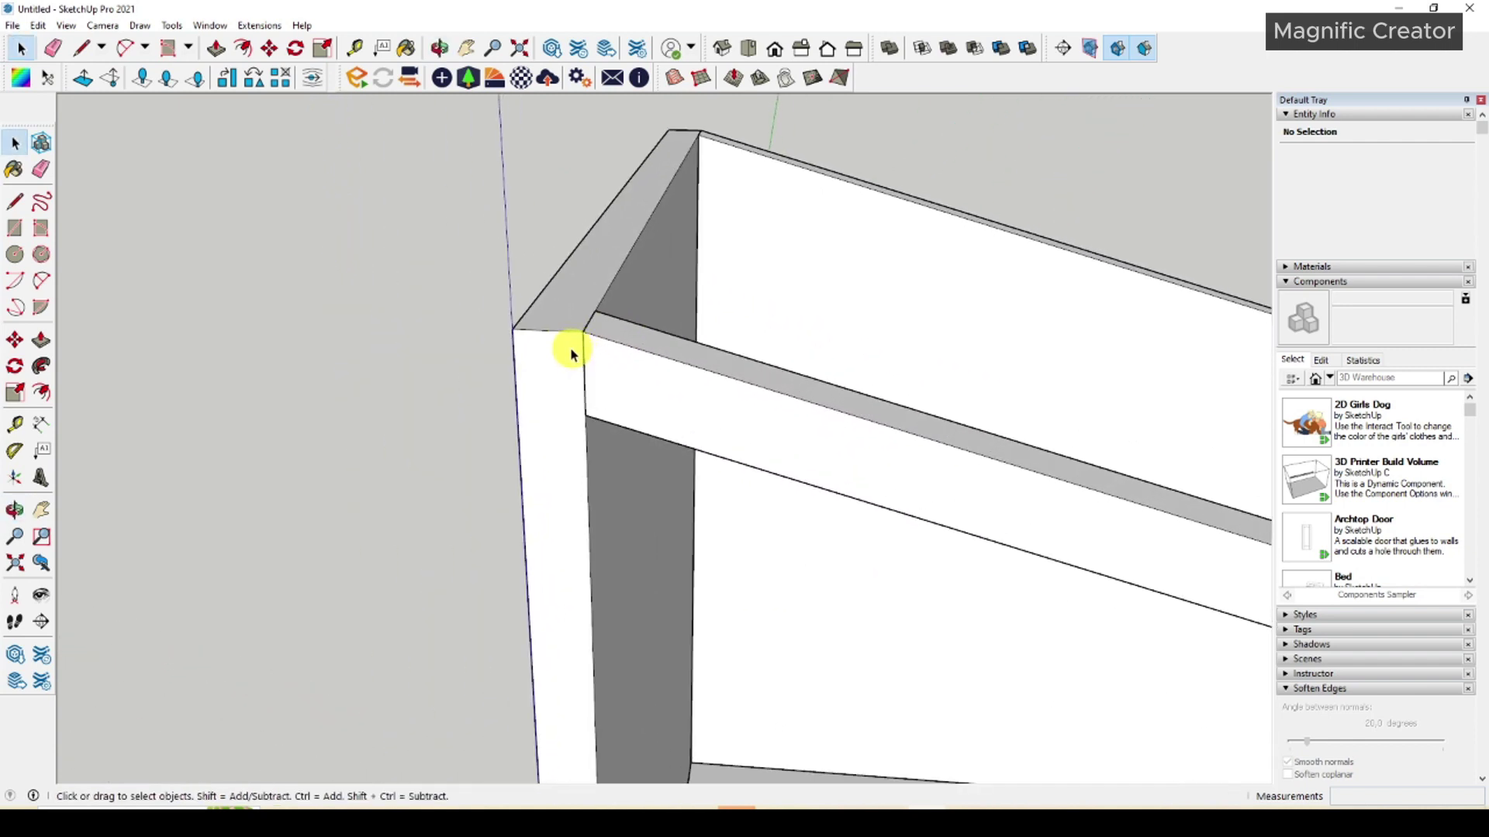
{"action": "scroll", "coordinate": [571, 354], "scroll_direction": "up", "scroll_amount": 3}
{"action": "middle_click_drag", "start_coordinate": [574, 352], "coordinate": [597, 318]}
{"action": "key", "text": "l"}
{"action": "left_click", "coordinate": [594, 318]}
{"action": "scroll", "coordinate": [684, 352], "scroll_direction": "down", "scroll_amount": 2}
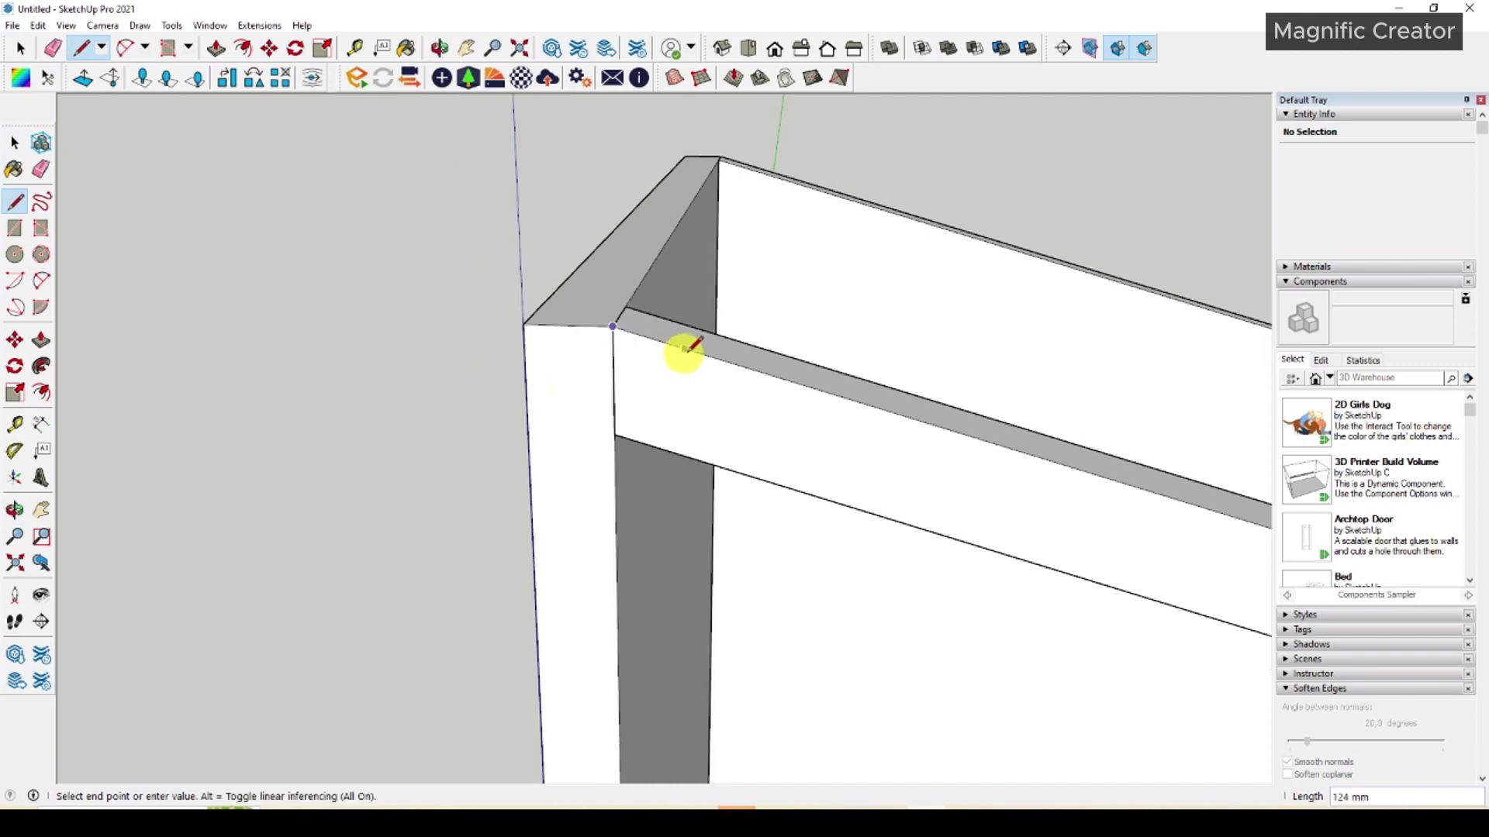
{"action": "scroll", "coordinate": [682, 352], "scroll_direction": "down", "scroll_amount": 6}
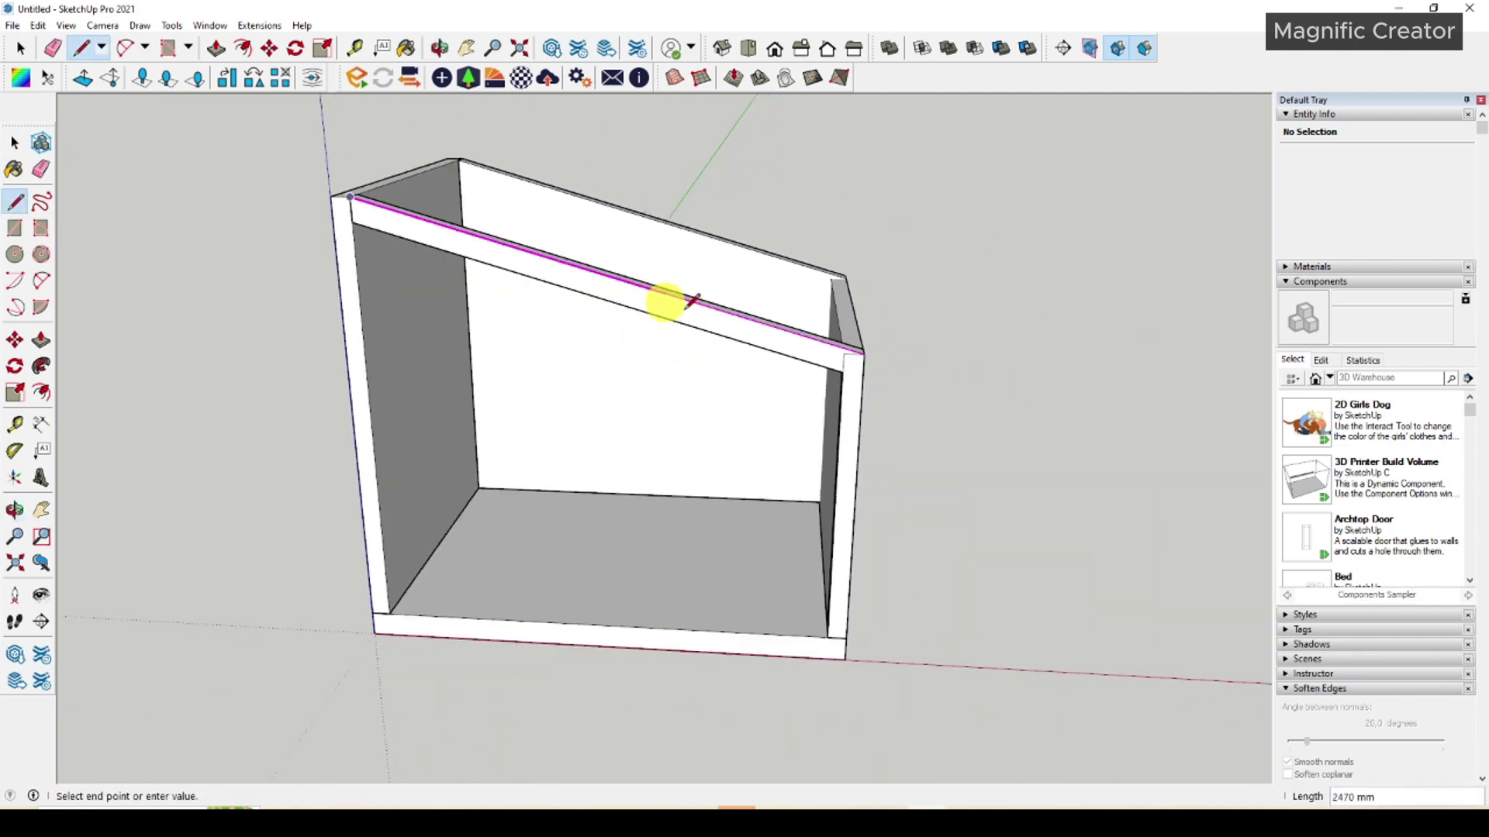
{"action": "scroll", "coordinate": [836, 329], "scroll_direction": "up", "scroll_amount": 2}
{"action": "left_click", "coordinate": [851, 342]}
{"action": "scroll", "coordinate": [848, 432], "scroll_direction": "down", "scroll_amount": 3}
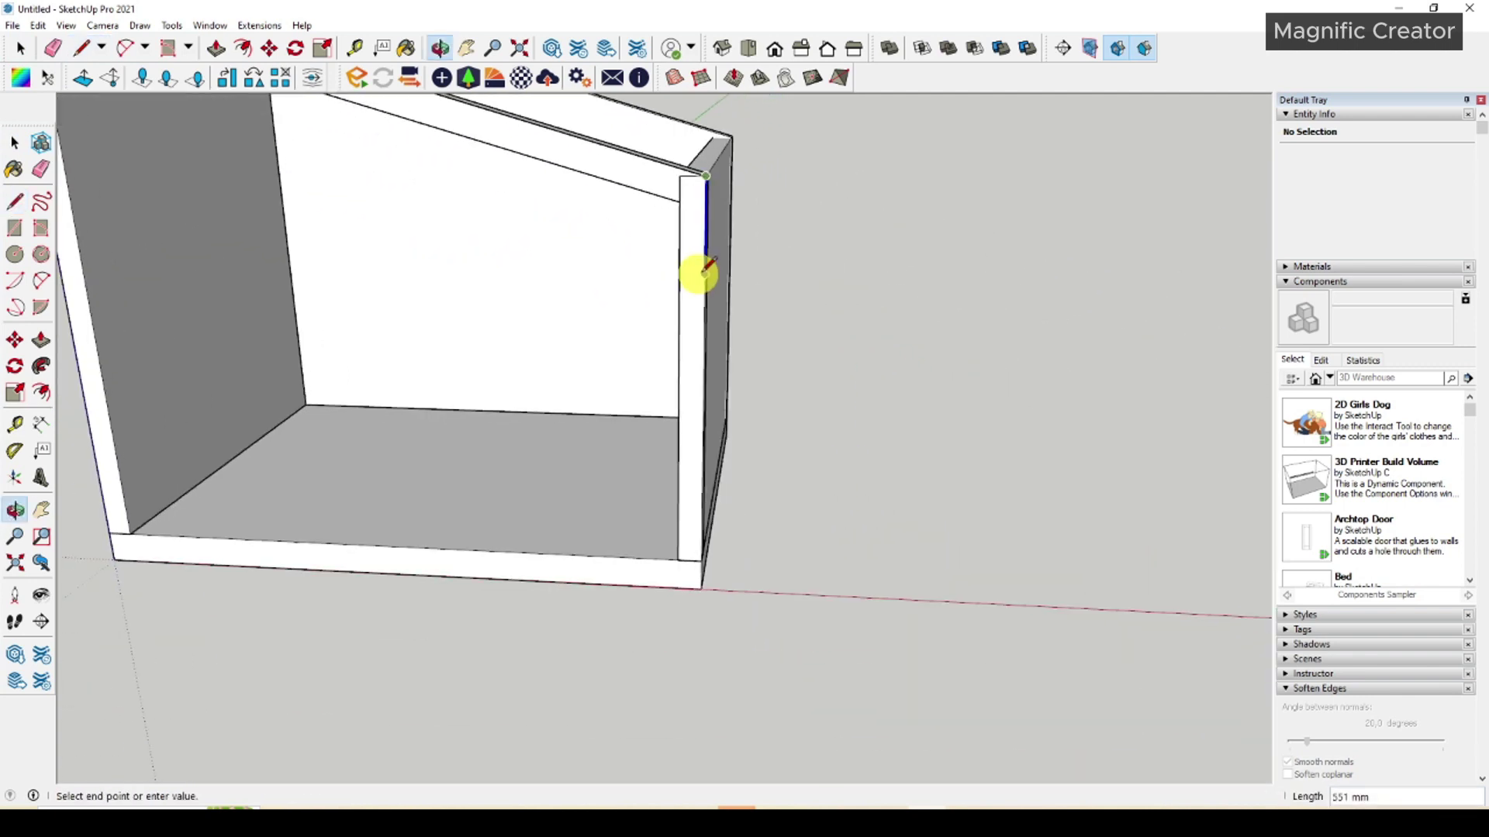
{"action": "left_click", "coordinate": [701, 588]}
{"action": "key", "text": "space"}
Offset the sloping and vertical front lines 150 mm outward to form the roof and side cladding profile.
{"action": "scroll", "coordinate": [702, 555], "scroll_direction": "down", "scroll_amount": 4}
{"action": "middle_click_drag", "start_coordinate": [701, 535], "coordinate": [546, 512]}
{"action": "scroll", "coordinate": [589, 381], "scroll_direction": "up", "scroll_amount": 4}
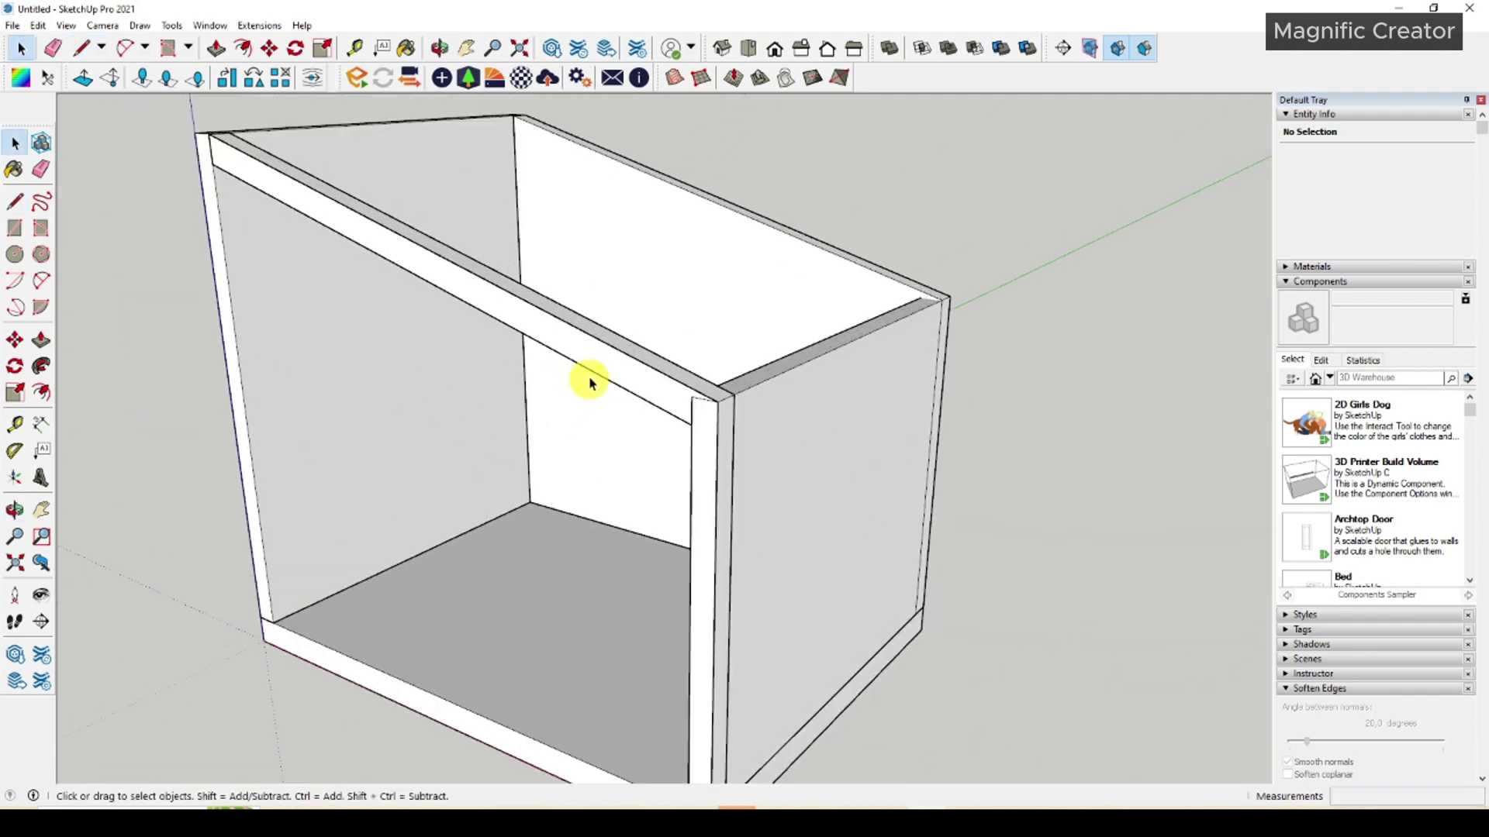
{"action": "left_click", "coordinate": [585, 313]}
{"action": "left_click", "coordinate": [41, 393]}
{"action": "scroll", "coordinate": [656, 364], "scroll_direction": "up", "scroll_amount": 1}
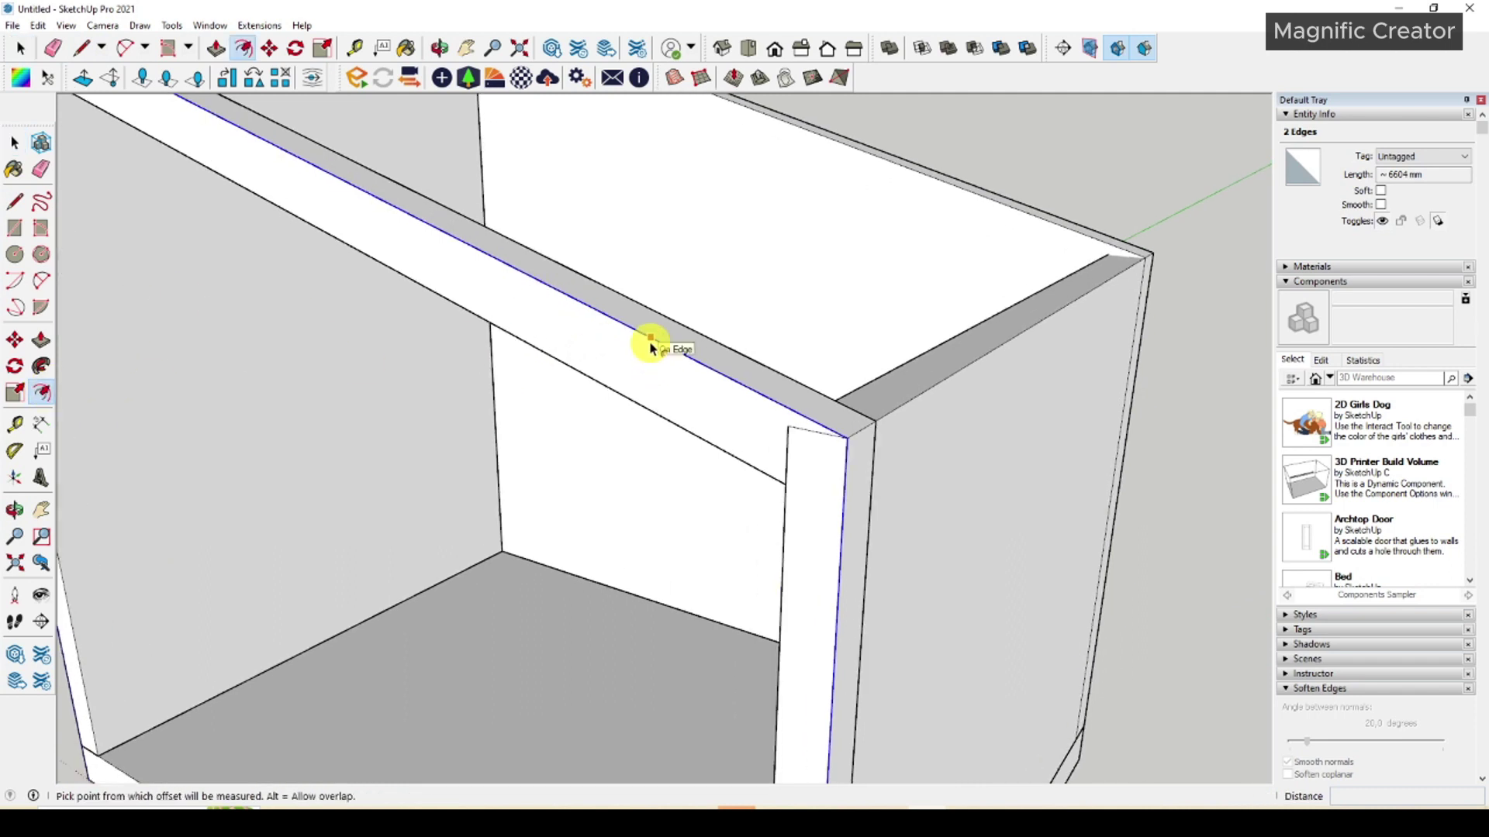
{"action": "left_click", "coordinate": [651, 339]}
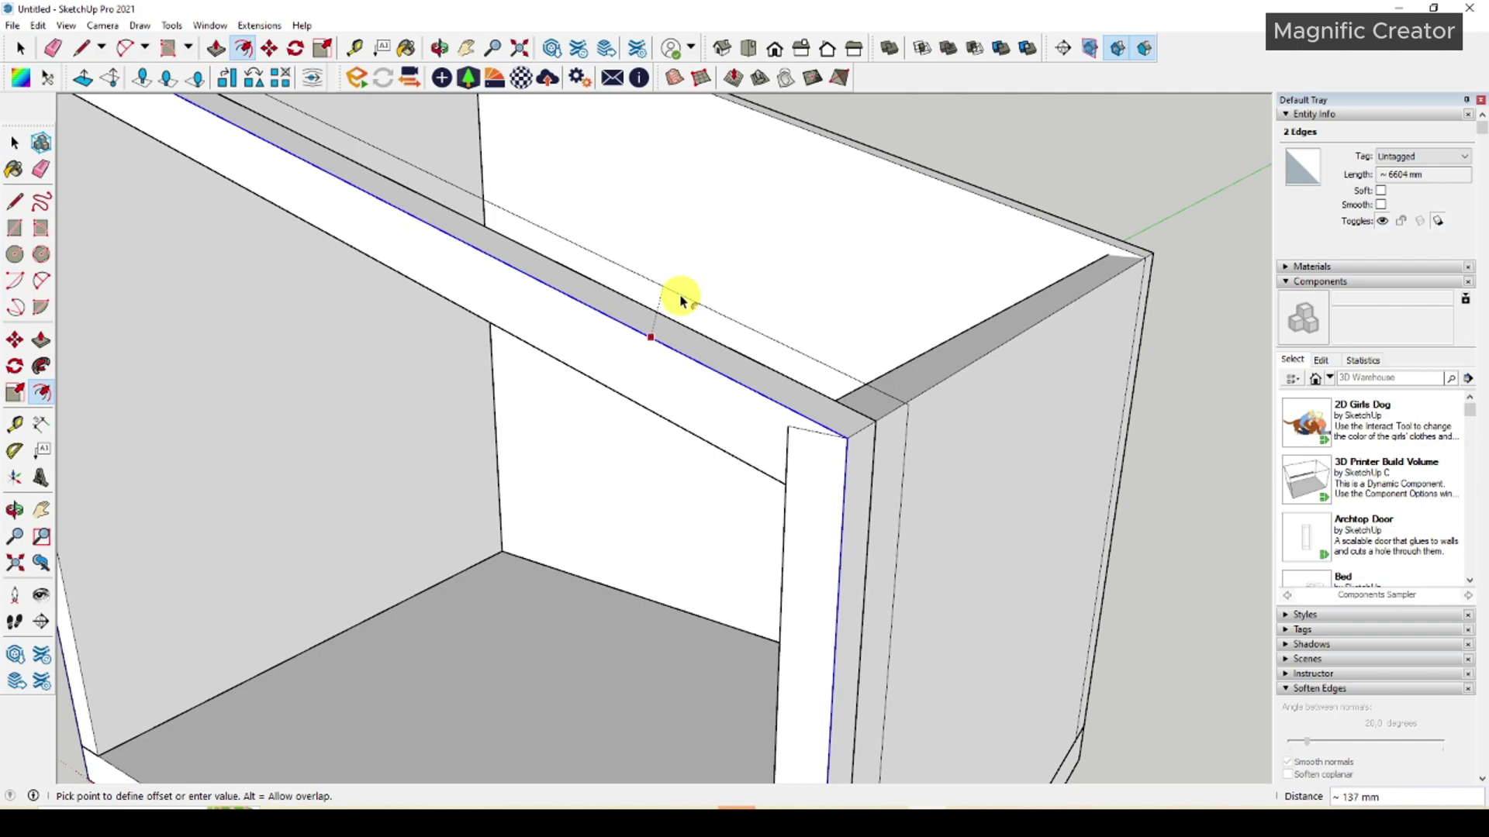
{"action": "key", "text": "Return"}
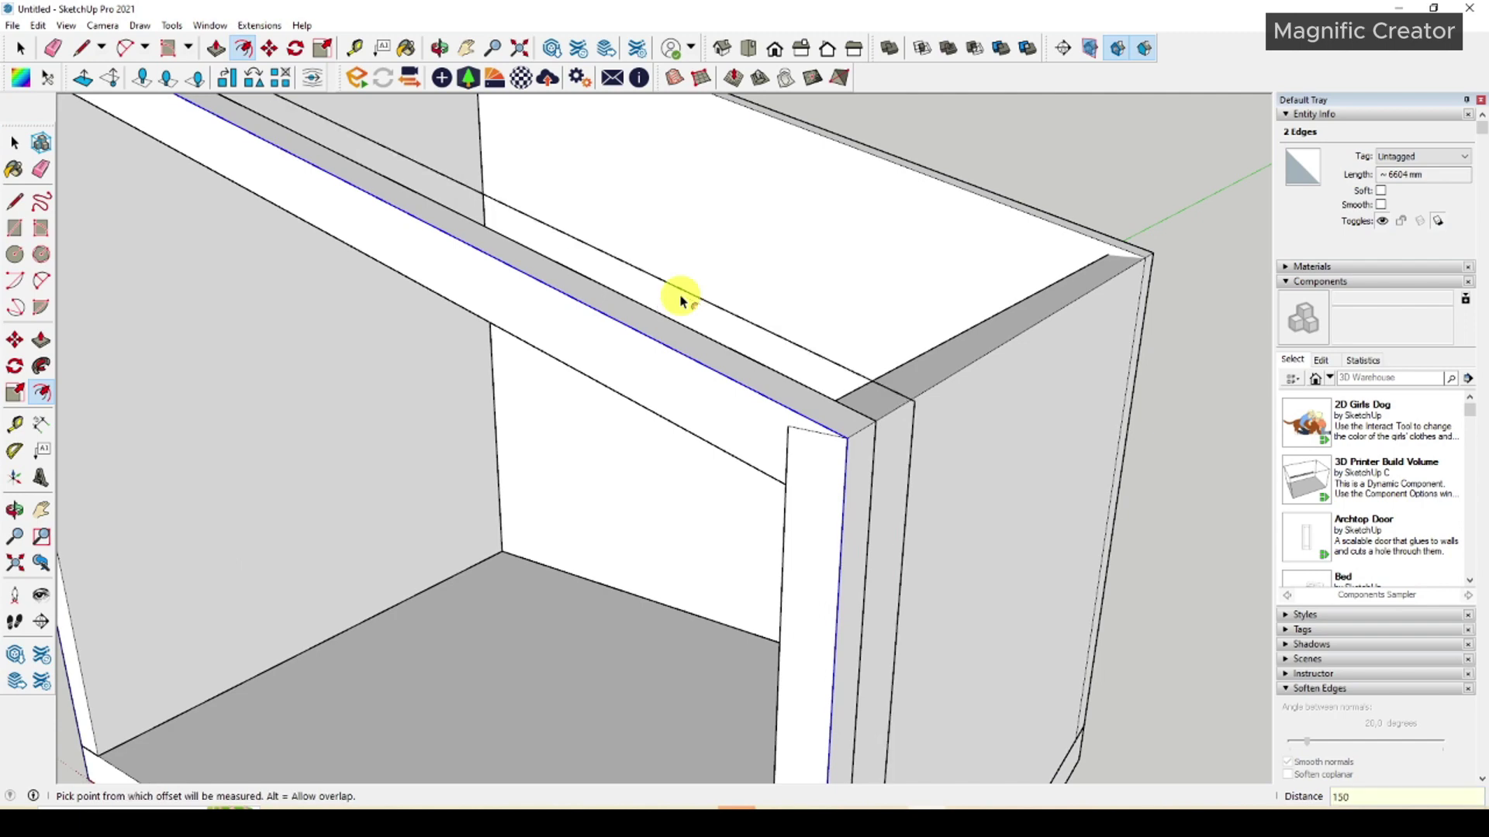
{"action": "key", "text": "space"}
Close both ends of the offset profile with short lines at the upper left corner and the slab's bottom corner.
{"action": "scroll", "coordinate": [790, 455], "scroll_direction": "down", "scroll_amount": 3}
{"action": "scroll", "coordinate": [561, 342], "scroll_direction": "up", "scroll_amount": 6}
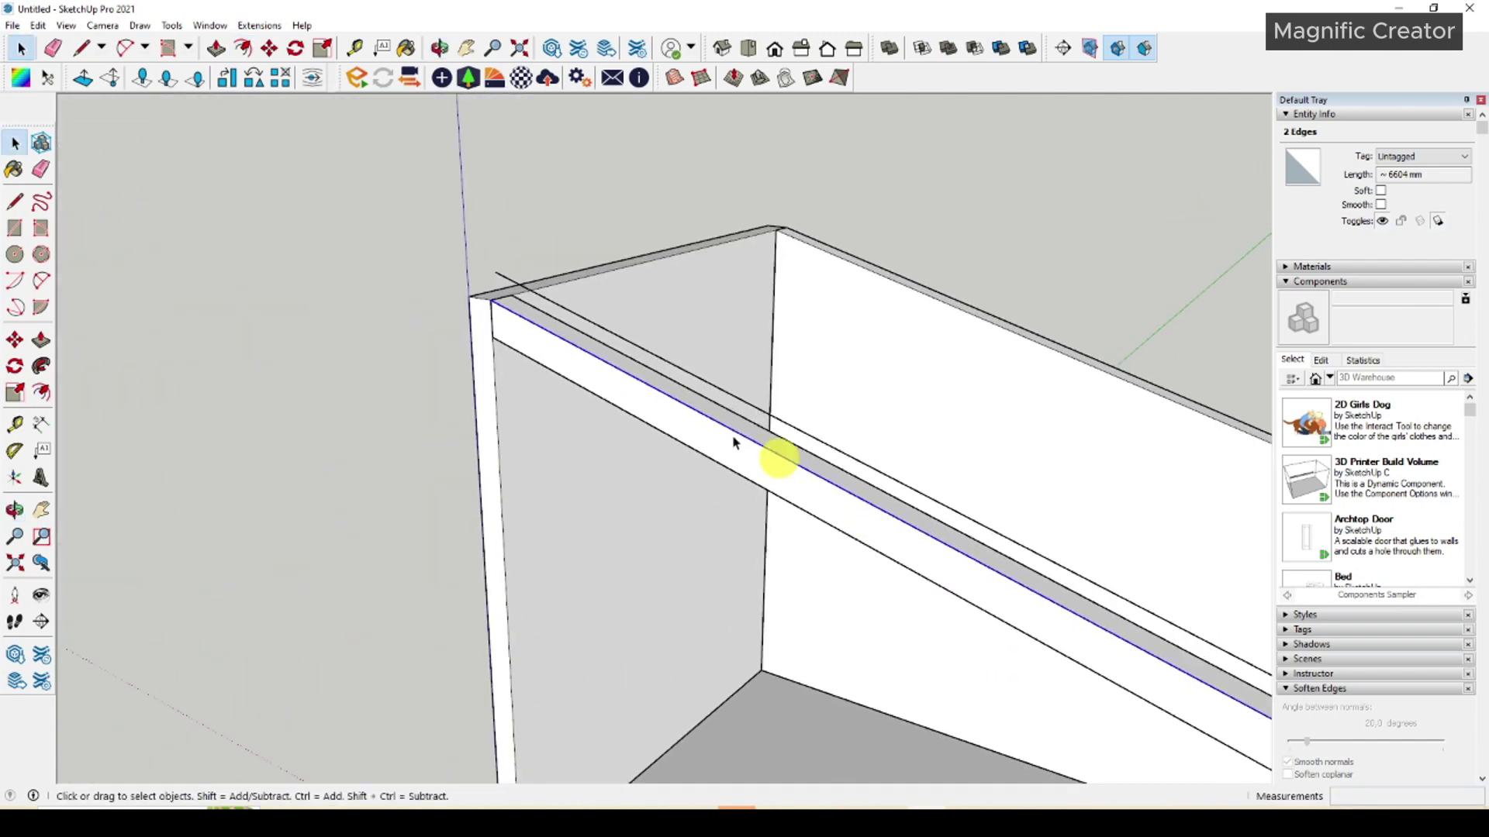
{"action": "key", "text": "l"}
{"action": "left_click", "coordinate": [676, 375]}
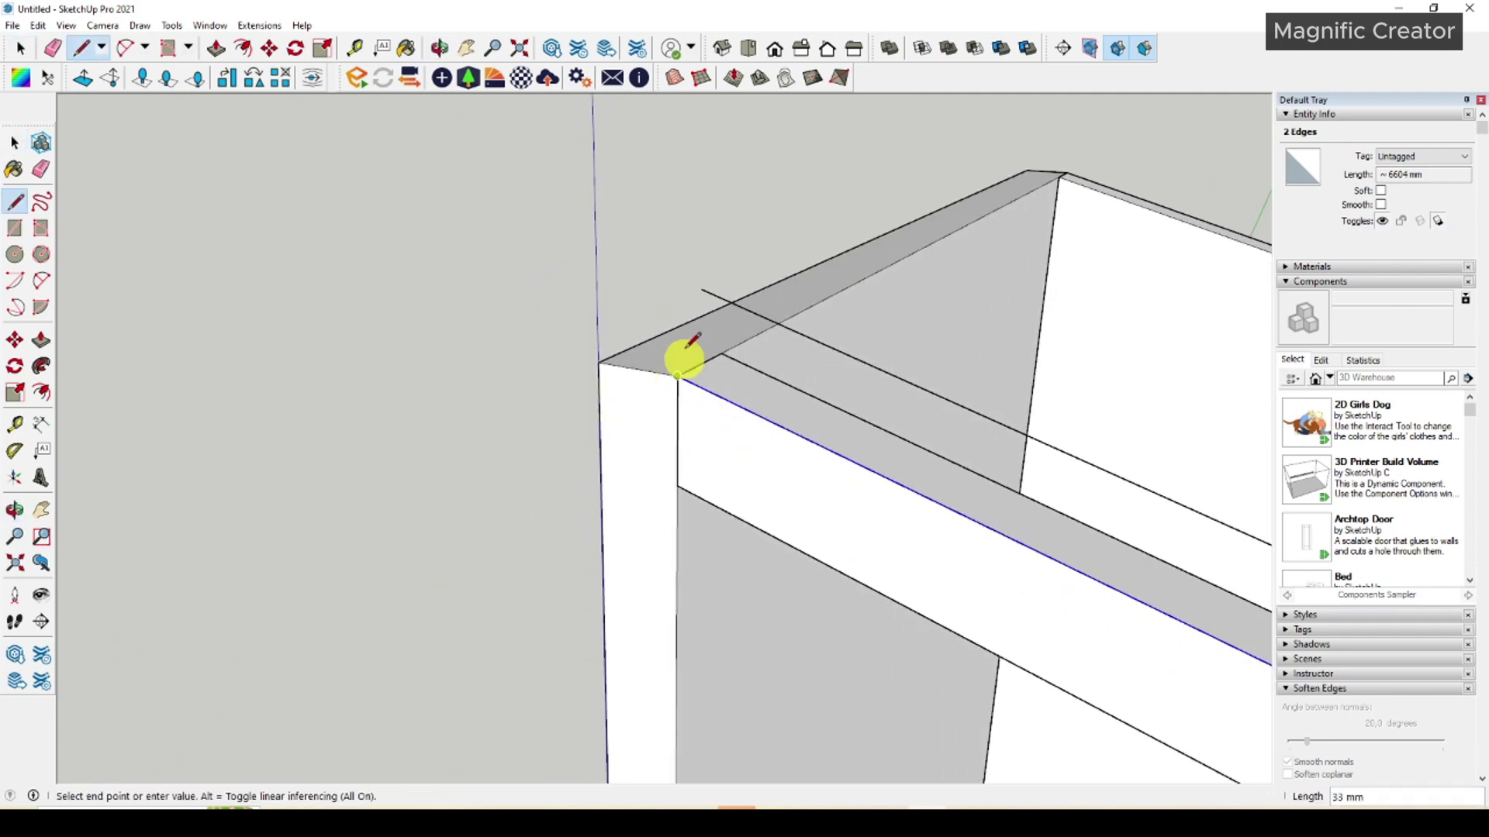
{"action": "key", "text": "space"}
{"action": "scroll", "coordinate": [767, 425], "scroll_direction": "down", "scroll_amount": 5}
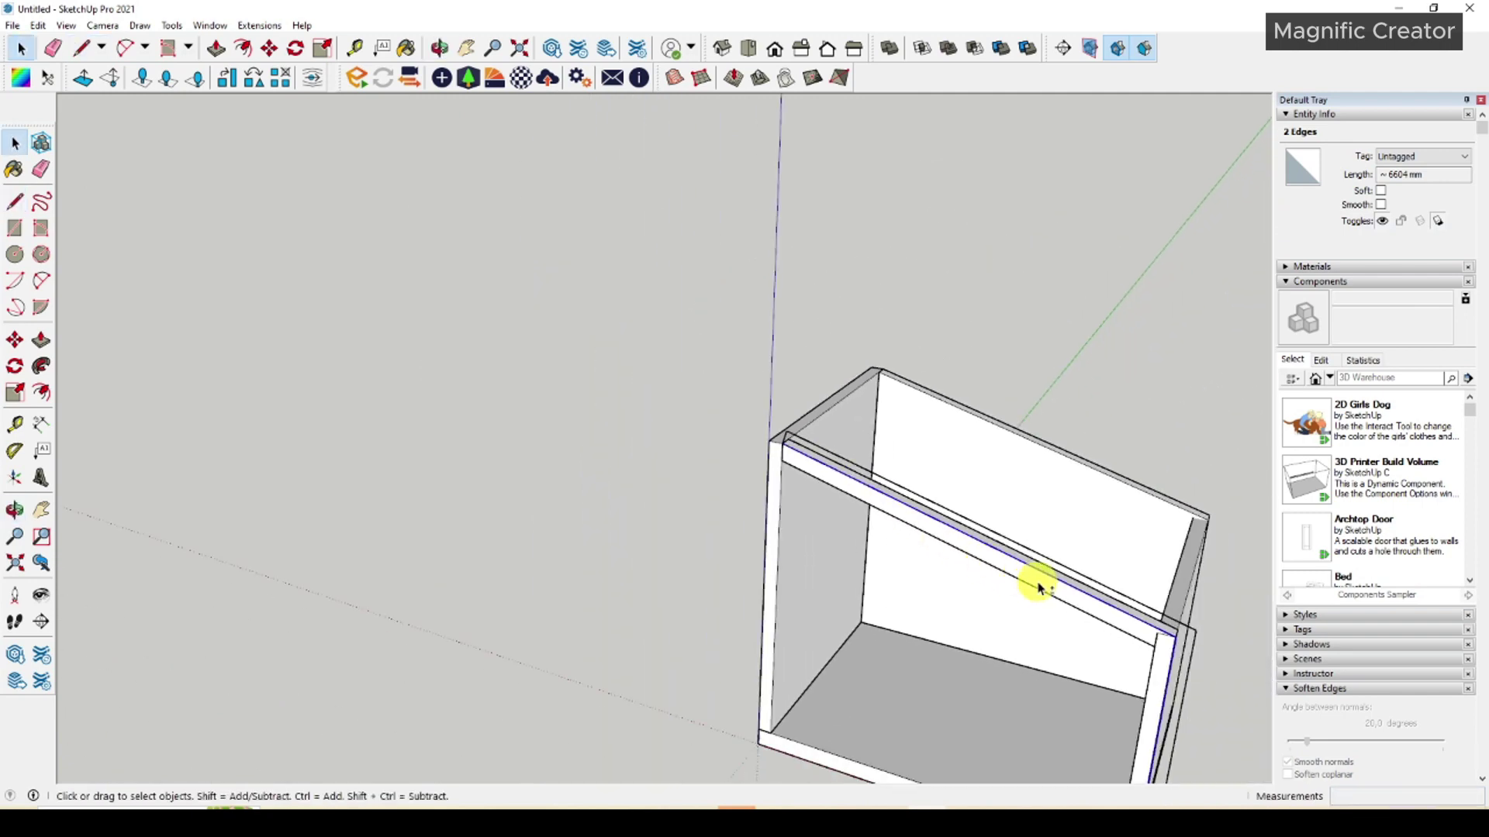
{"action": "scroll", "coordinate": [799, 578], "scroll_direction": "up", "scroll_amount": 4}
{"action": "key", "text": "l"}
{"action": "left_click", "coordinate": [853, 604]}
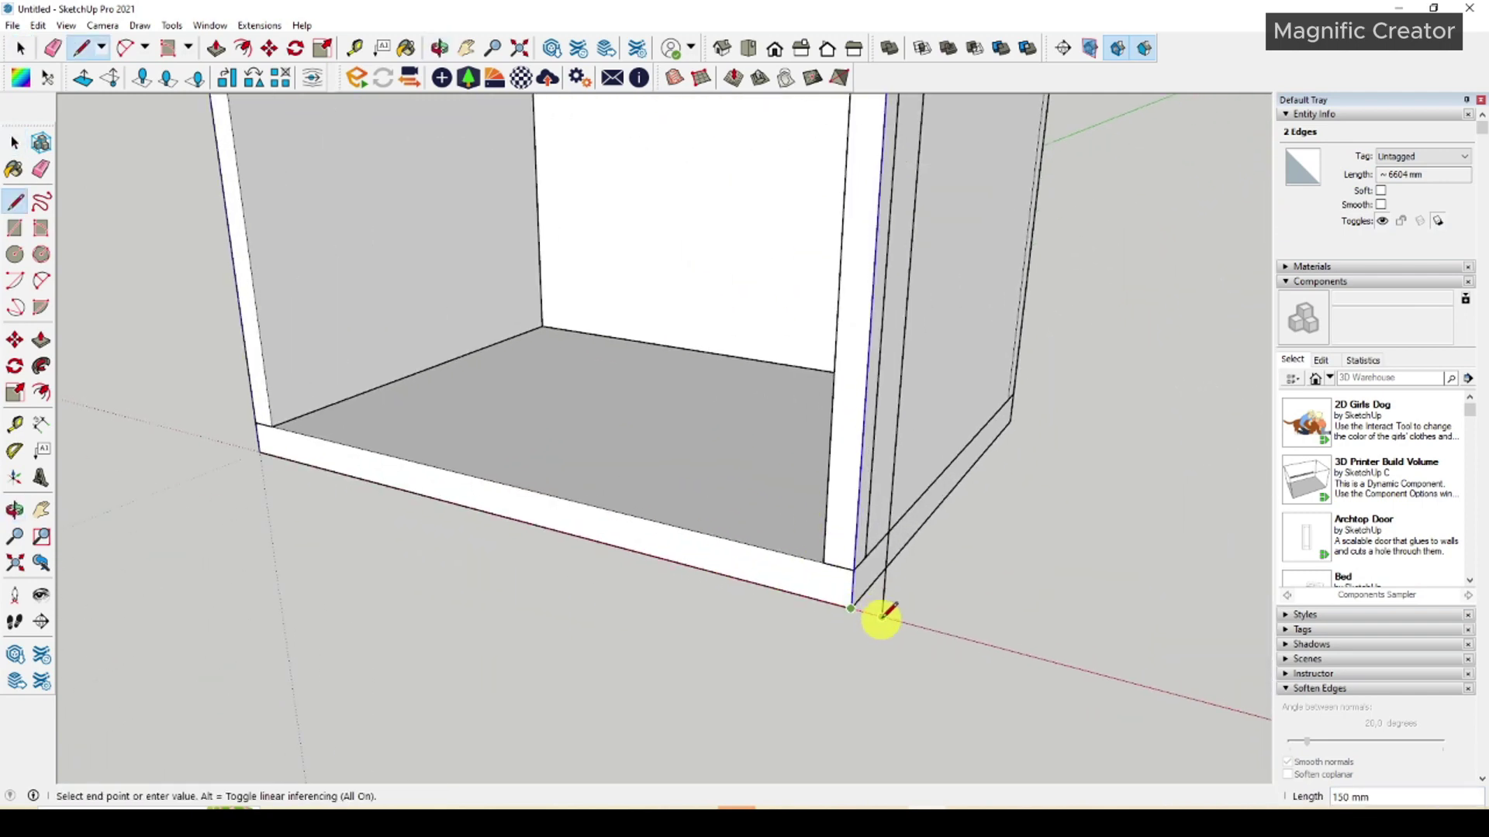
{"action": "key", "text": "space"}
Push/Pull the roof and side profile from the front to the rear edge of the building.
{"action": "key", "text": "p"}
{"action": "left_click", "coordinate": [881, 565]}
{"action": "scroll", "coordinate": [923, 497], "scroll_direction": "down", "scroll_amount": 4}
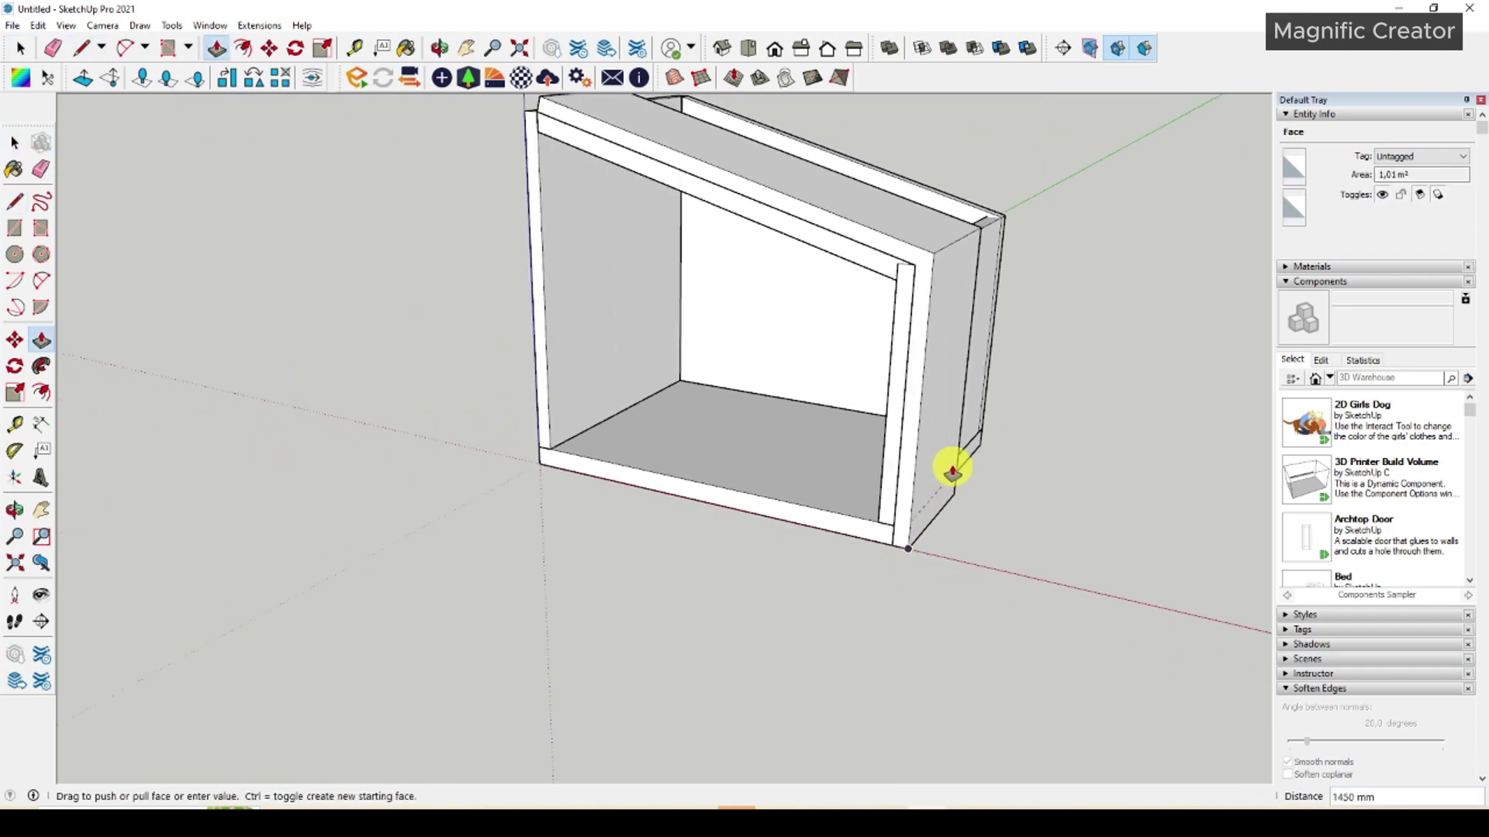
{"action": "middle_click_drag", "start_coordinate": [953, 471], "coordinate": [406, 436]}
{"action": "key", "text": "space"}
Push/Pull the front face of the roof and side shell 1000 mm forward as an overhang.
{"action": "middle_click_drag", "start_coordinate": [572, 499], "coordinate": [752, 484]}
{"action": "key", "text": "p"}
{"action": "left_click", "coordinate": [745, 450]}
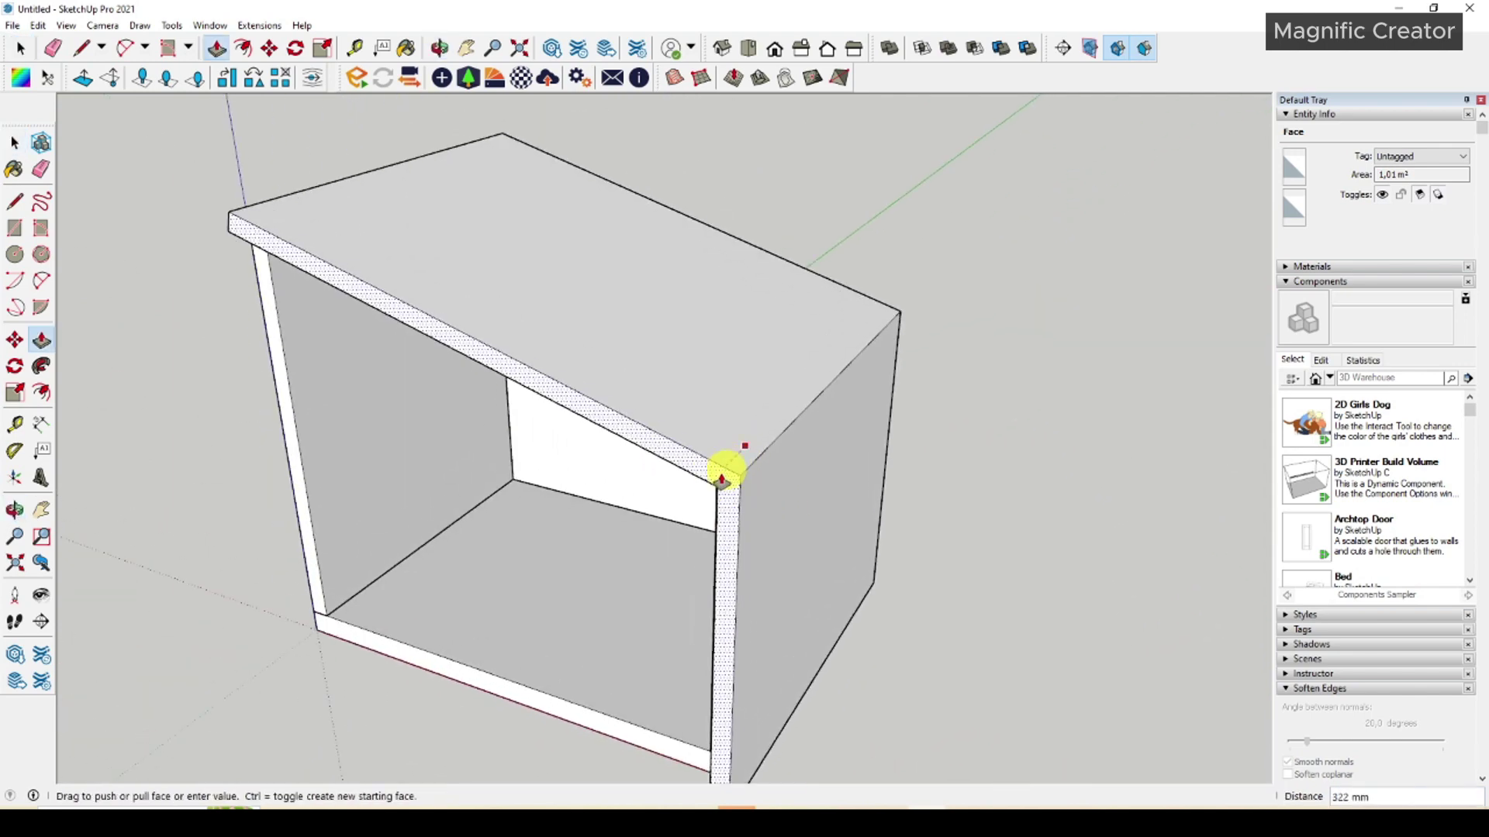
{"action": "scroll", "coordinate": [710, 482], "scroll_direction": "down", "scroll_amount": 1}
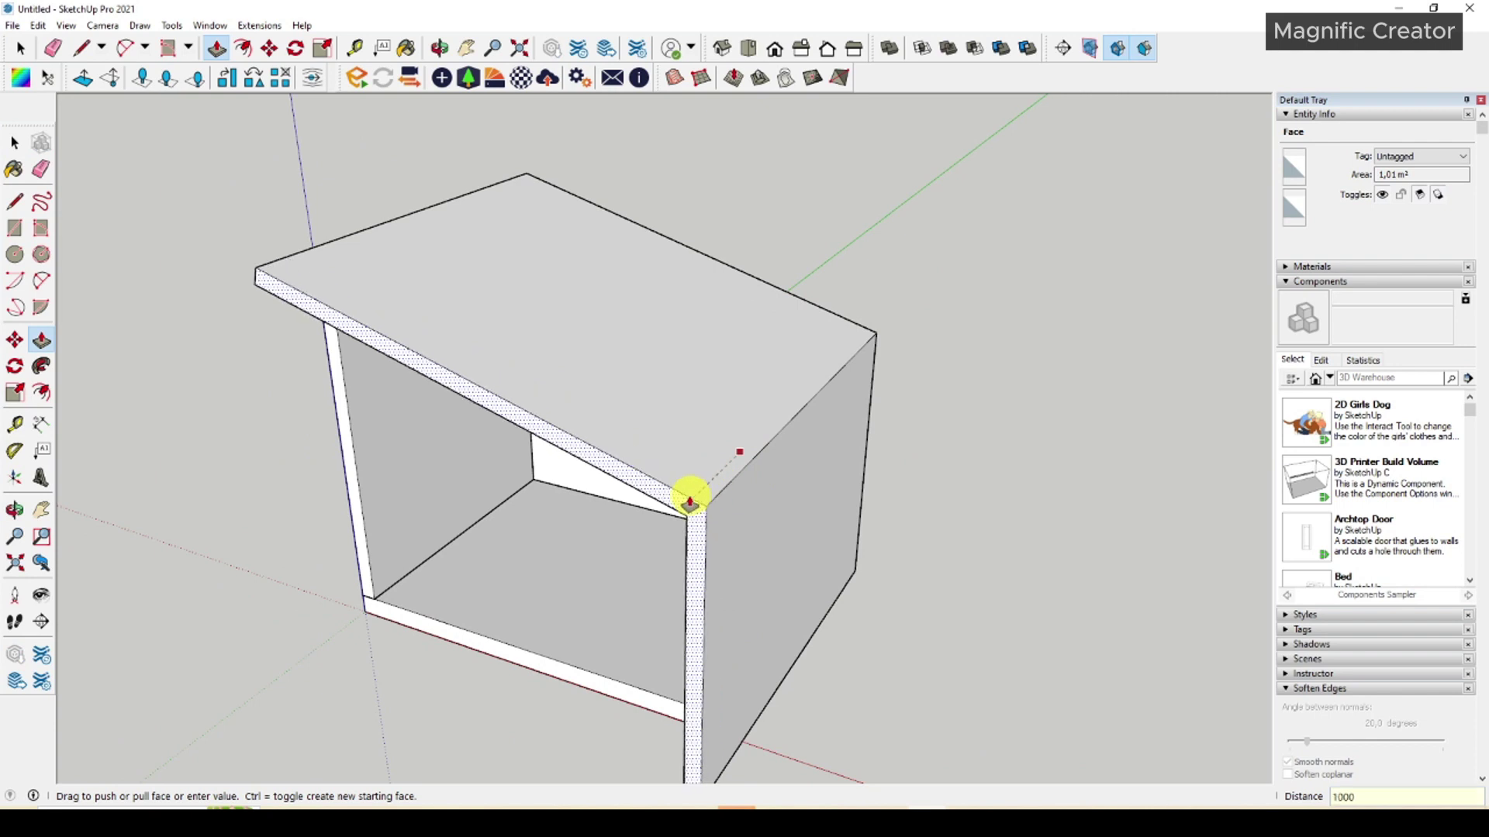
{"action": "left_click", "coordinate": [690, 502]}
{"action": "key", "text": "space"}
Select all of the roof and side shell's geometry and make it a group.
{"action": "middle_click_drag", "start_coordinate": [708, 498], "coordinate": [845, 416]}
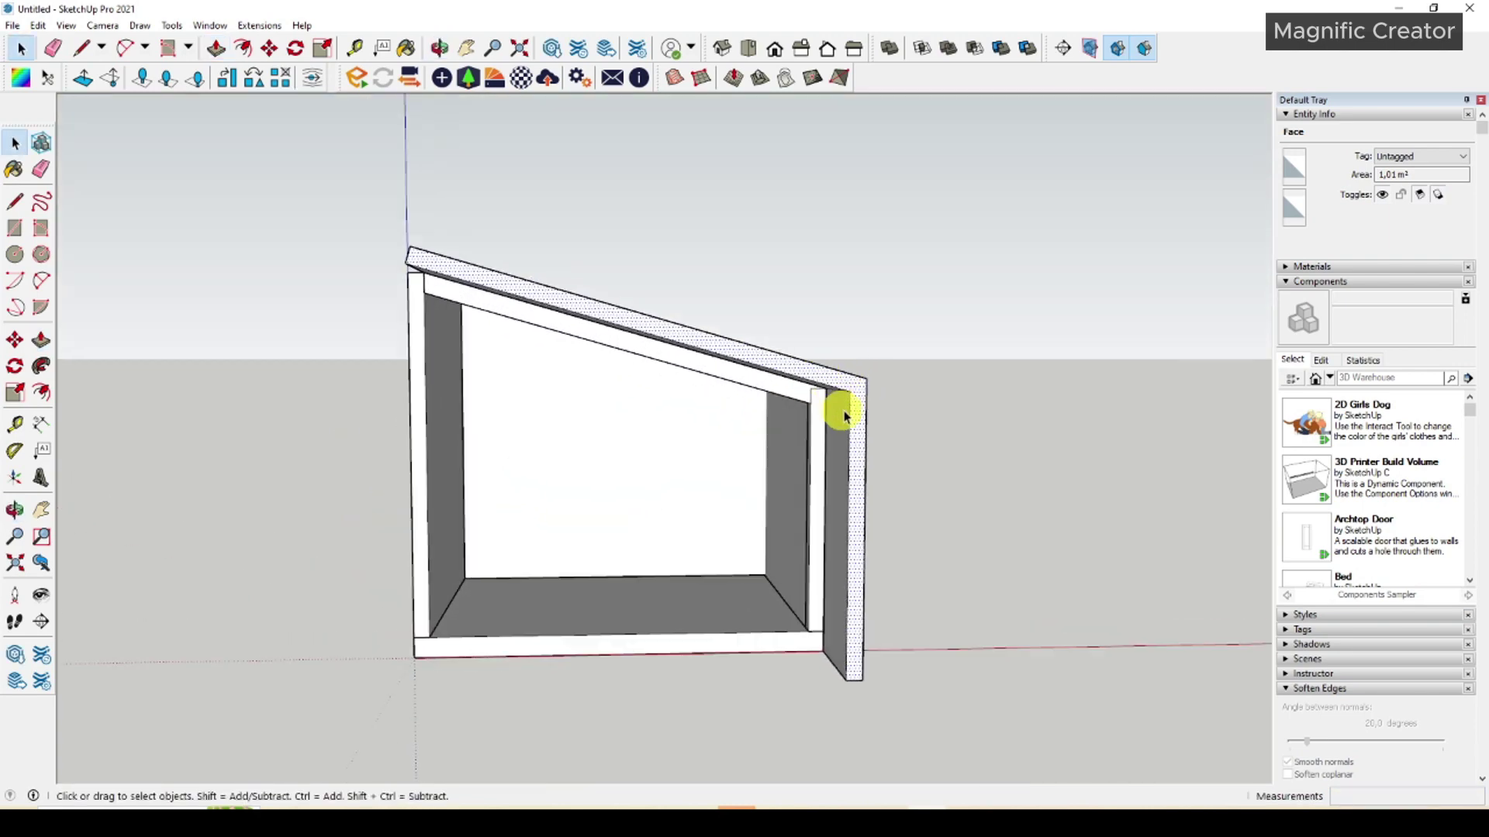
{"action": "scroll", "coordinate": [845, 416], "scroll_direction": "up", "scroll_amount": 1}
{"action": "triple_click", "coordinate": [847, 406]}
{"action": "right_click", "coordinate": [857, 401]}
{"action": "left_click", "coordinate": [890, 533]}
Open the roof and side shell group and Push/Pull its rear face outward beyond the back wall.
{"action": "middle_click_drag", "start_coordinate": [834, 530], "coordinate": [539, 471]}
{"action": "scroll", "coordinate": [645, 388], "scroll_direction": "up", "scroll_amount": 1}
{"action": "triple_click", "coordinate": [655, 396]}
{"action": "scroll", "coordinate": [679, 387], "scroll_direction": "up", "scroll_amount": 1}
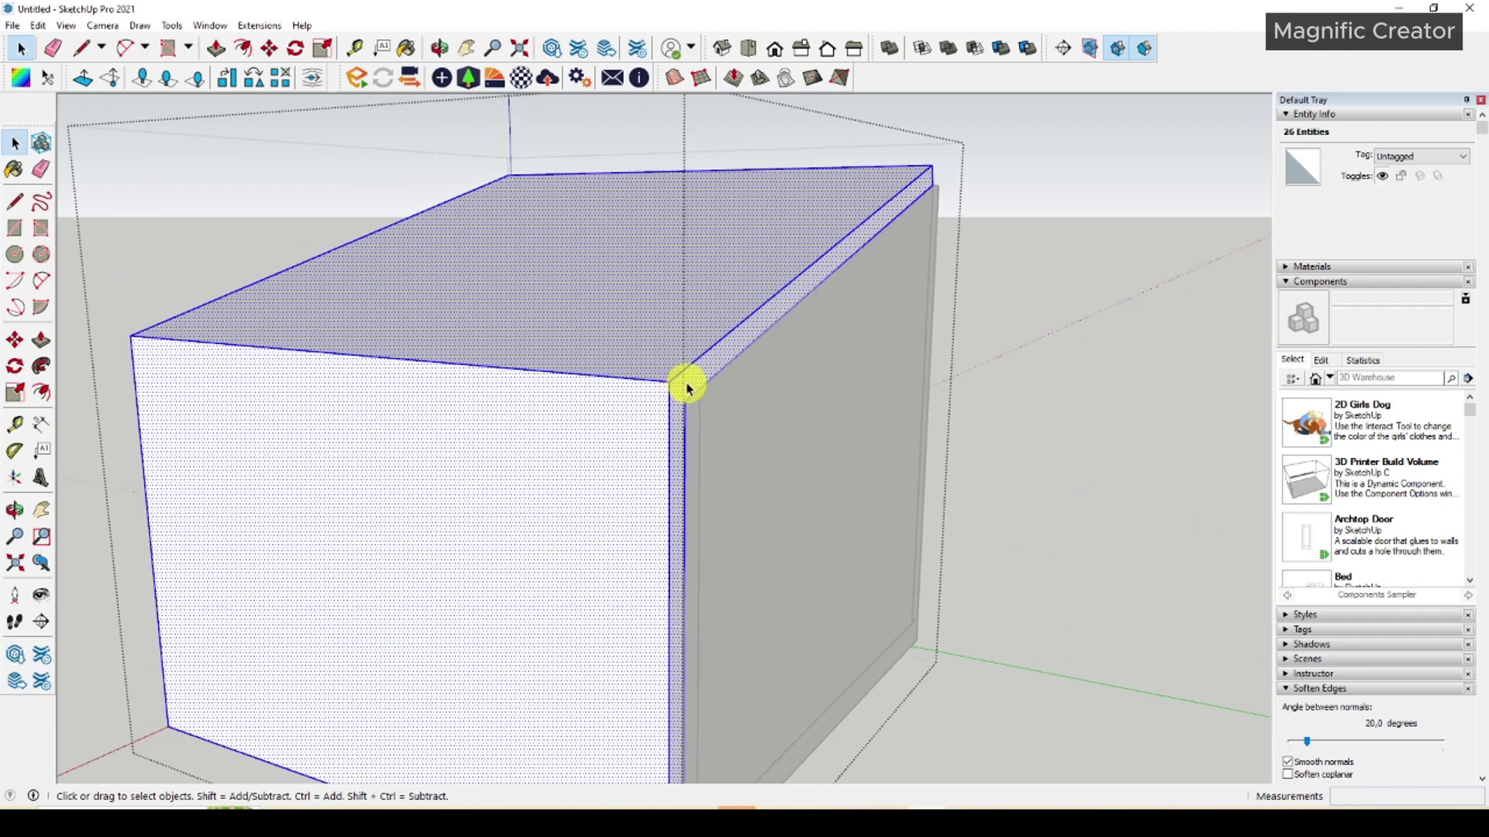
{"action": "left_click", "coordinate": [687, 388]}
{"action": "left_click", "coordinate": [41, 340]}
{"action": "left_click", "coordinate": [706, 373]}
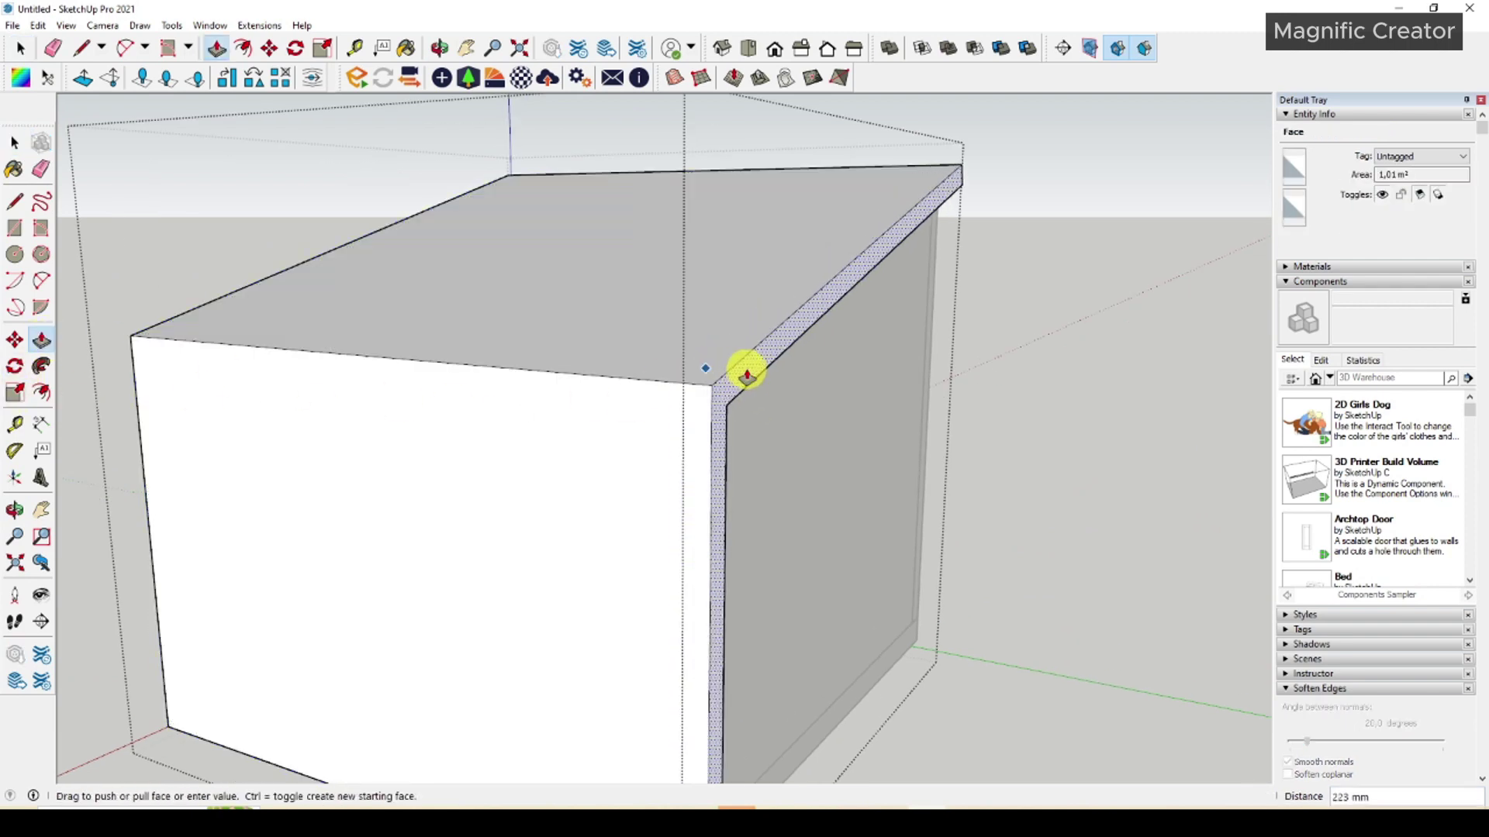
{"action": "left_click", "coordinate": [791, 375]}
{"action": "key", "text": "space"}
{"action": "scroll", "coordinate": [733, 392], "scroll_direction": "down", "scroll_amount": 3}
{"action": "middle_click_drag", "start_coordinate": [667, 417], "coordinate": [515, 321]}
{"action": "key", "text": "space"}
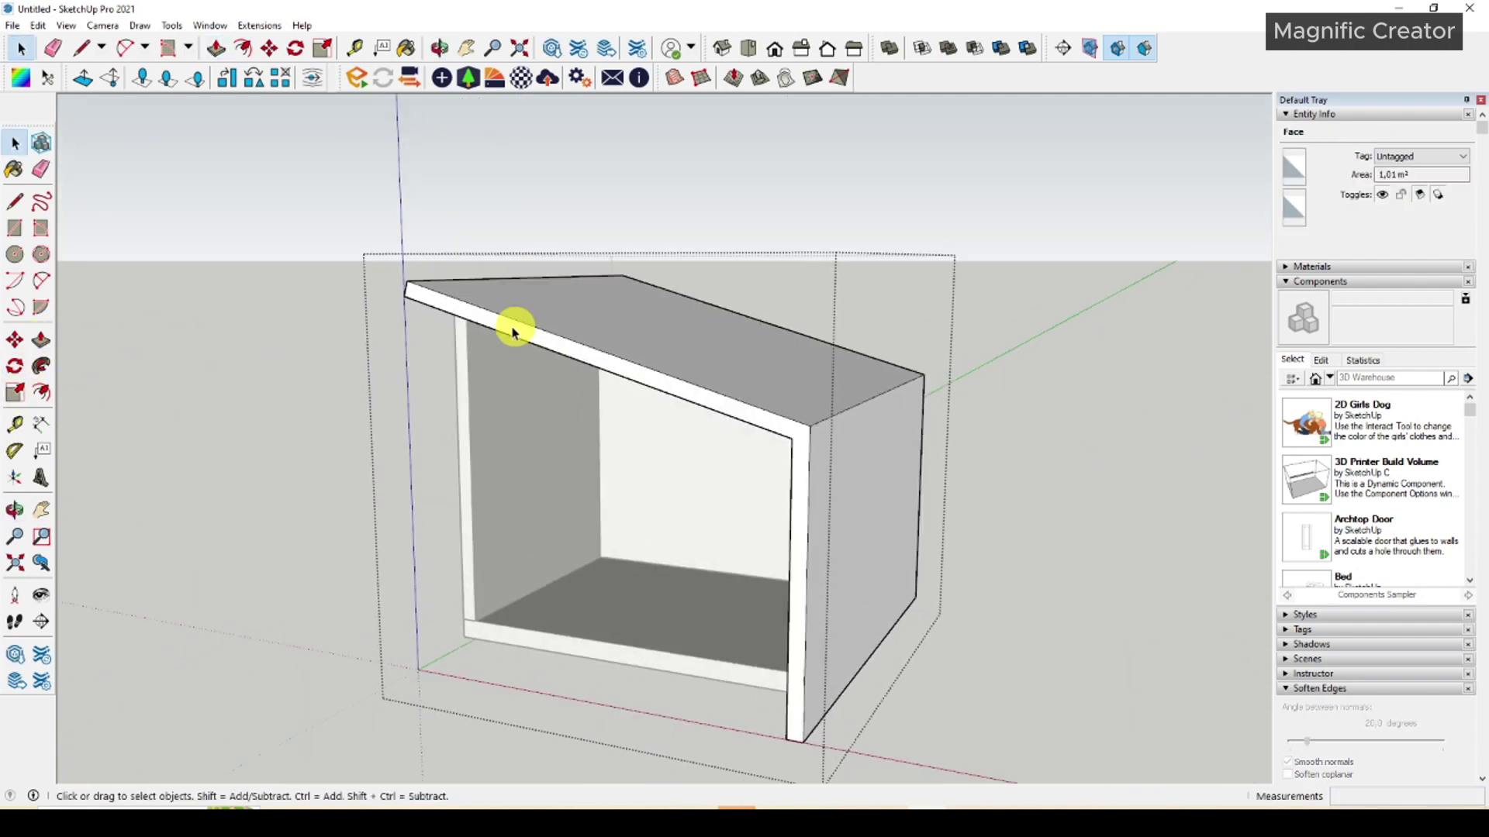
Push/Pull the roof's high end face outward past the left wall as a side overhang.
{"action": "scroll", "coordinate": [681, 305], "scroll_direction": "up", "scroll_amount": 5}
{"action": "left_click", "coordinate": [615, 311]}
{"action": "key", "text": "p"}
{"action": "left_click_drag", "start_coordinate": [615, 312], "coordinate": [461, 279]}
{"action": "key", "text": "space"}
Open the left wall's group and Push/Pull its top face up about 90 mm to close the gap under the roof.
{"action": "scroll", "coordinate": [562, 316], "scroll_direction": "up", "scroll_amount": 3}
{"action": "triple_click", "coordinate": [570, 330]}
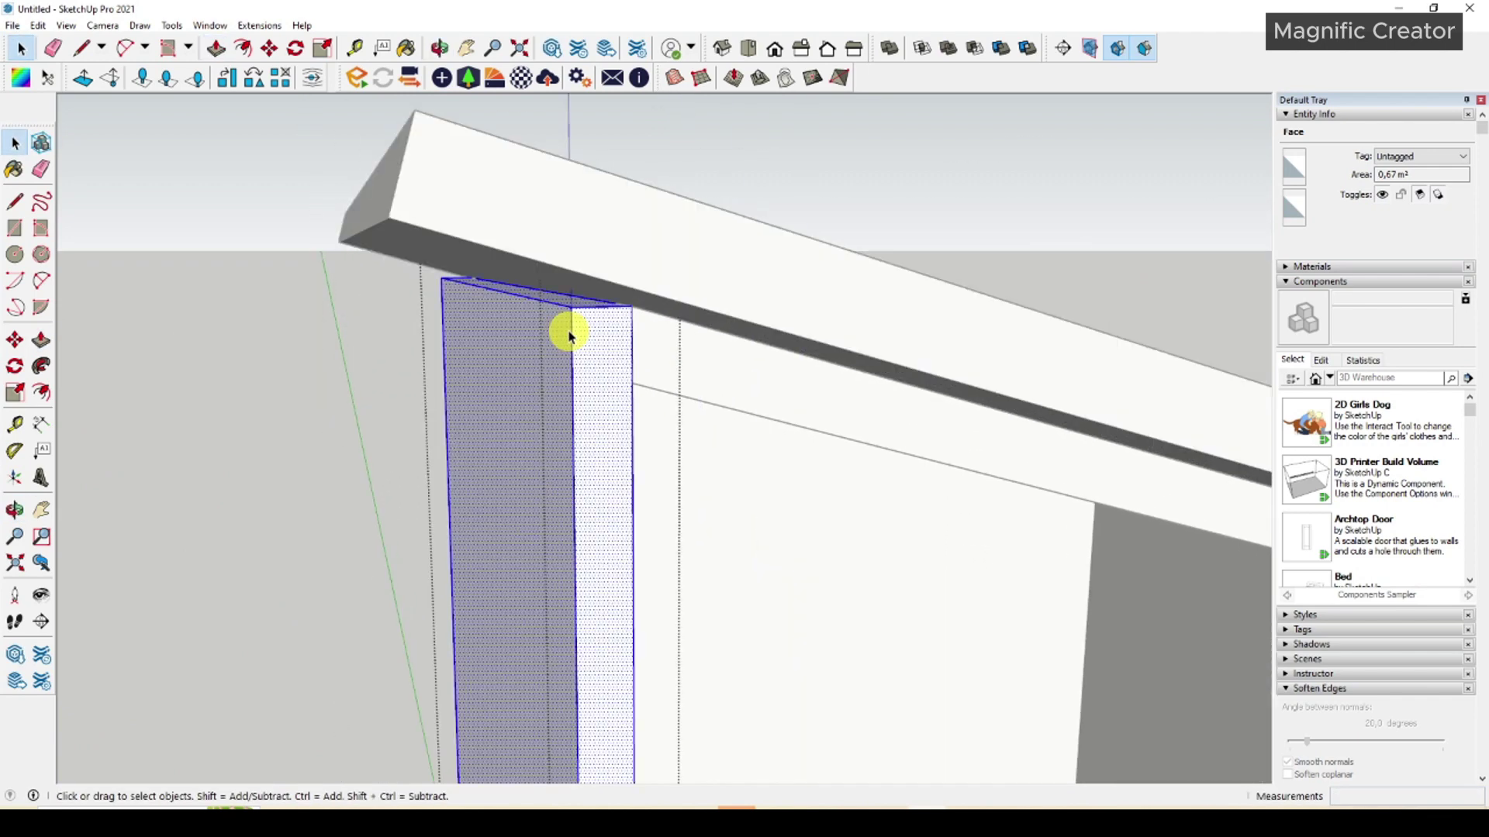
{"action": "middle_click_drag", "start_coordinate": [570, 330], "coordinate": [454, 273]}
{"action": "left_click_drag", "start_coordinate": [453, 273], "coordinate": [565, 328]}
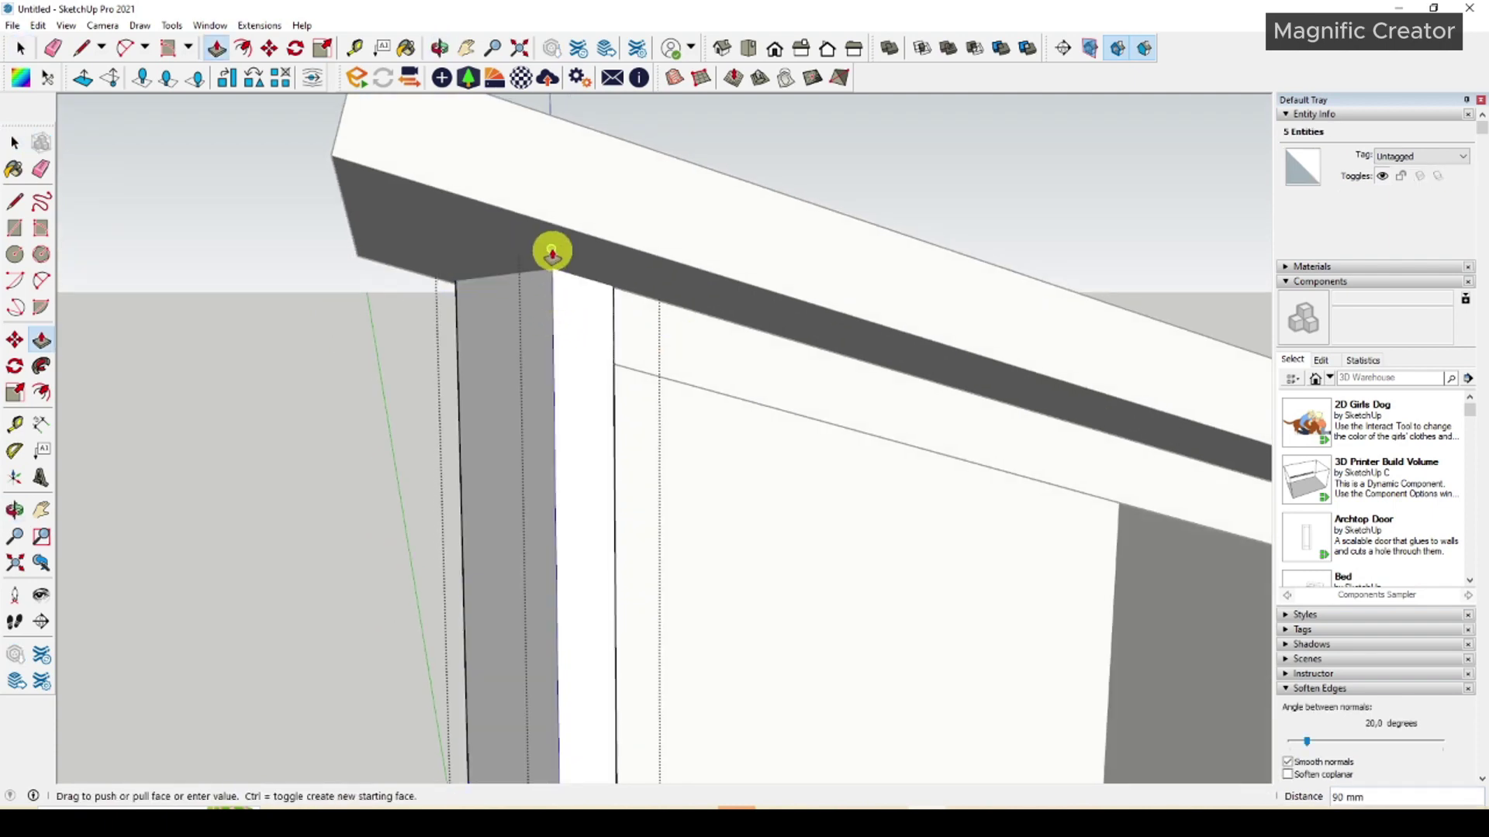
{"action": "scroll", "coordinate": [548, 304], "scroll_direction": "down", "scroll_amount": 6}
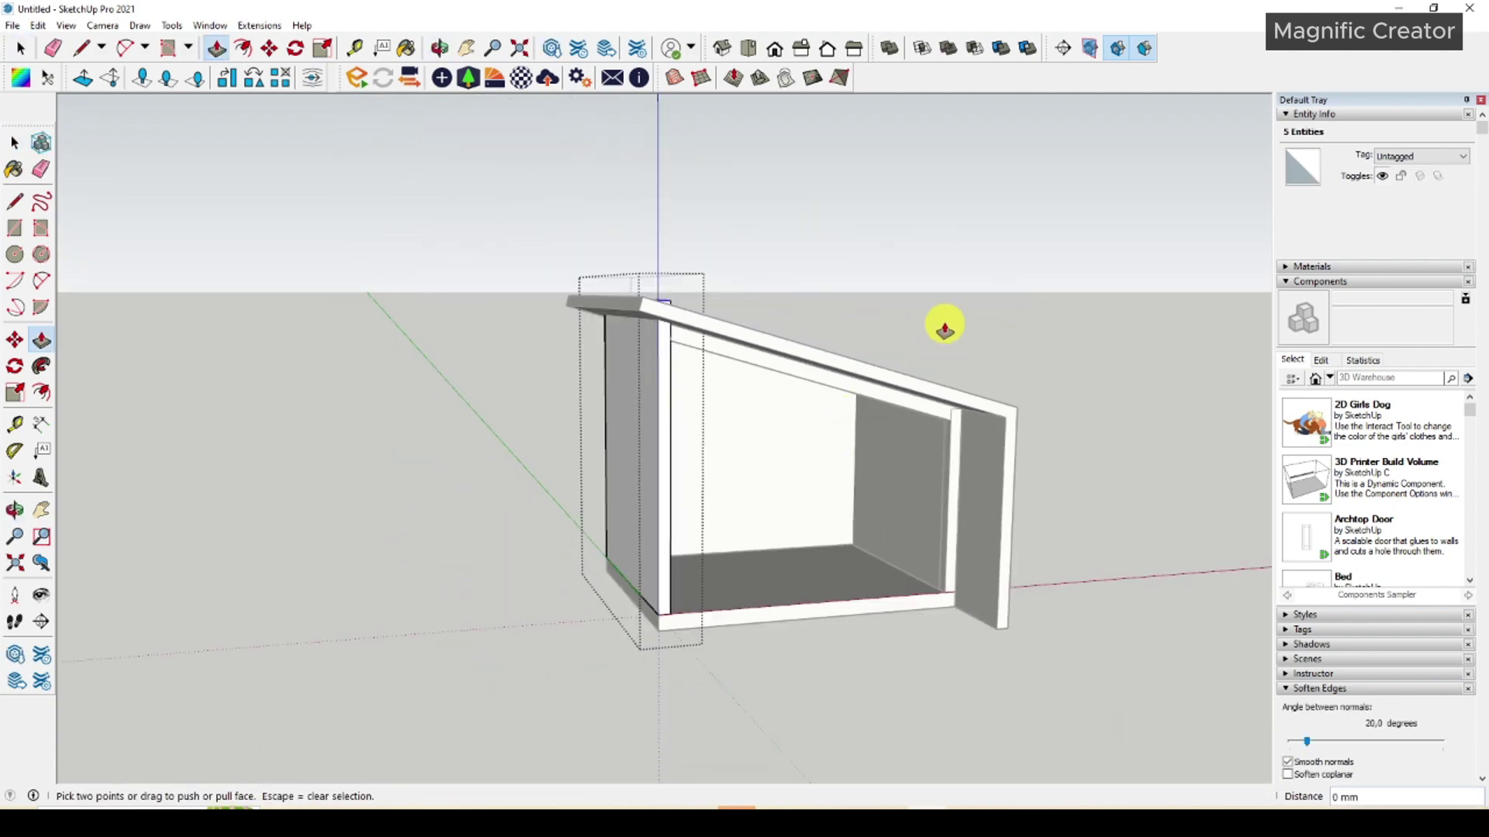
{"action": "key", "text": "space"}
{"action": "left_click", "coordinate": [953, 316]}
Push/Pull the left wall's protruding top face down to the roof's underside and close the group.
{"action": "scroll", "coordinate": [721, 309], "scroll_direction": "up", "scroll_amount": 6}
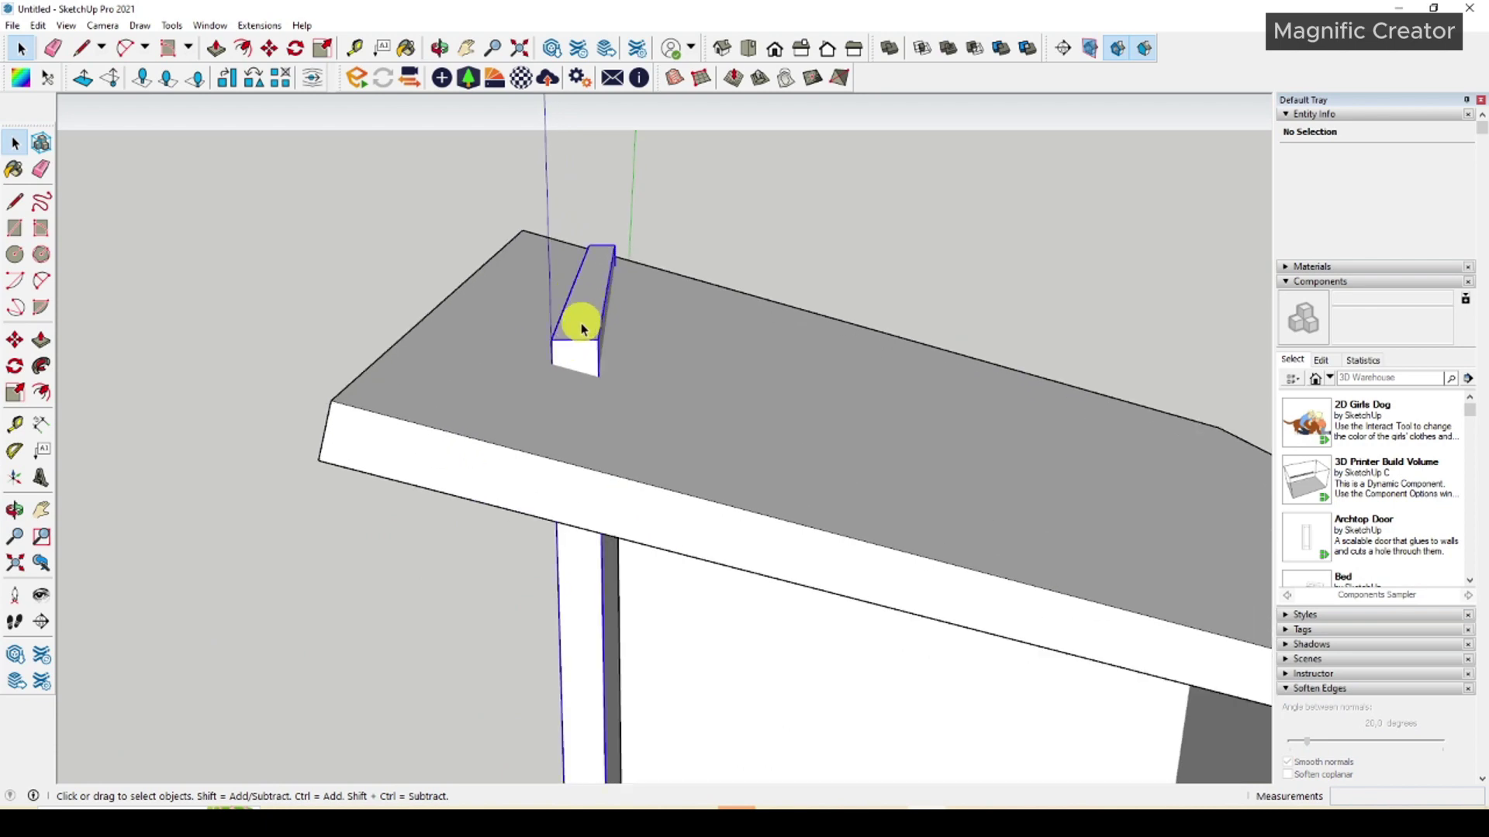
{"action": "left_click", "coordinate": [583, 329]}
{"action": "middle_click_drag", "start_coordinate": [585, 302], "coordinate": [684, 324]}
{"action": "key", "text": "p"}
{"action": "left_click", "coordinate": [669, 256]}
{"action": "left_click", "coordinate": [675, 288]}
{"action": "left_click", "coordinate": [684, 332]}
{"action": "key", "text": "space"}
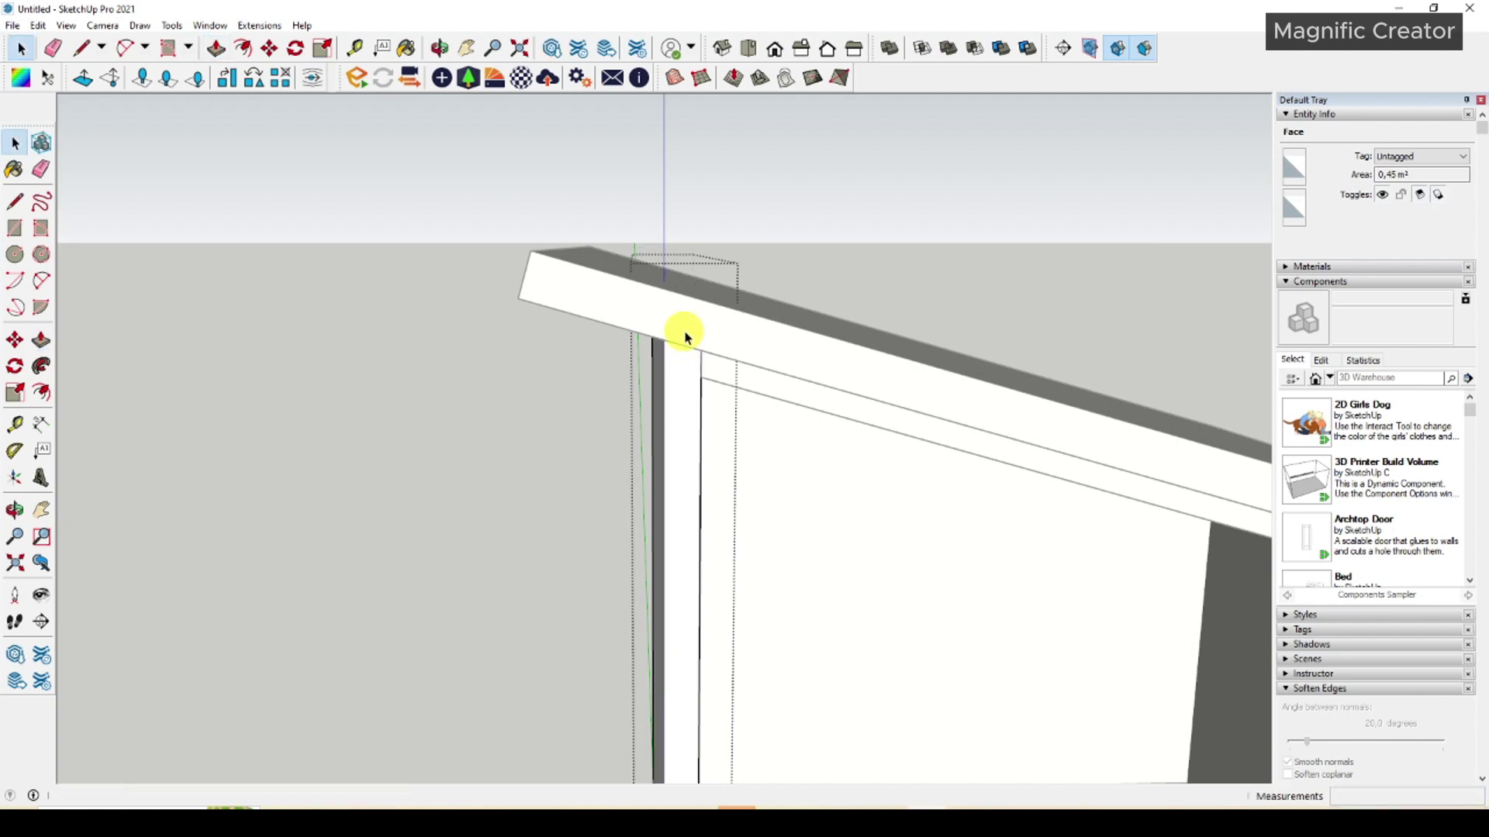
{"action": "scroll", "coordinate": [881, 256], "scroll_direction": "down", "scroll_amount": 2}
{"action": "left_click", "coordinate": [881, 256]}
Draw a 4000 mm wide rectangle on the floor slab's front face, starting at the origin and ending slightly below the slab's top edge.
{"action": "scroll", "coordinate": [802, 497], "scroll_direction": "down", "scroll_amount": 2}
{"action": "middle_click_drag", "start_coordinate": [798, 505], "coordinate": [868, 478]}
{"action": "scroll", "coordinate": [764, 500], "scroll_direction": "up", "scroll_amount": 2}
{"action": "middle_click_drag", "start_coordinate": [752, 501], "coordinate": [746, 533]}
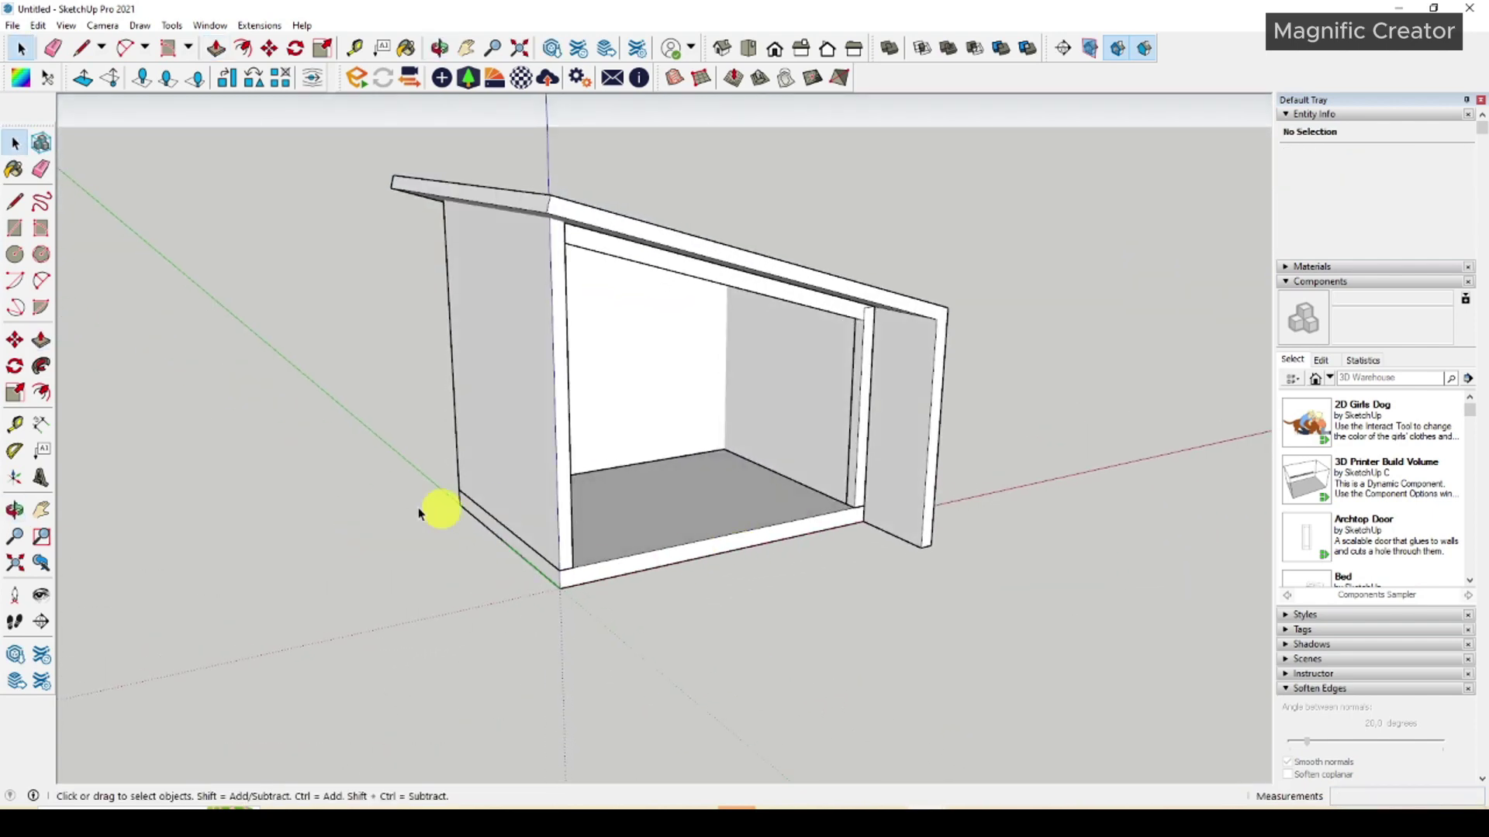
{"action": "left_click", "coordinate": [24, 231]}
{"action": "scroll", "coordinate": [548, 558], "scroll_direction": "up", "scroll_amount": 4}
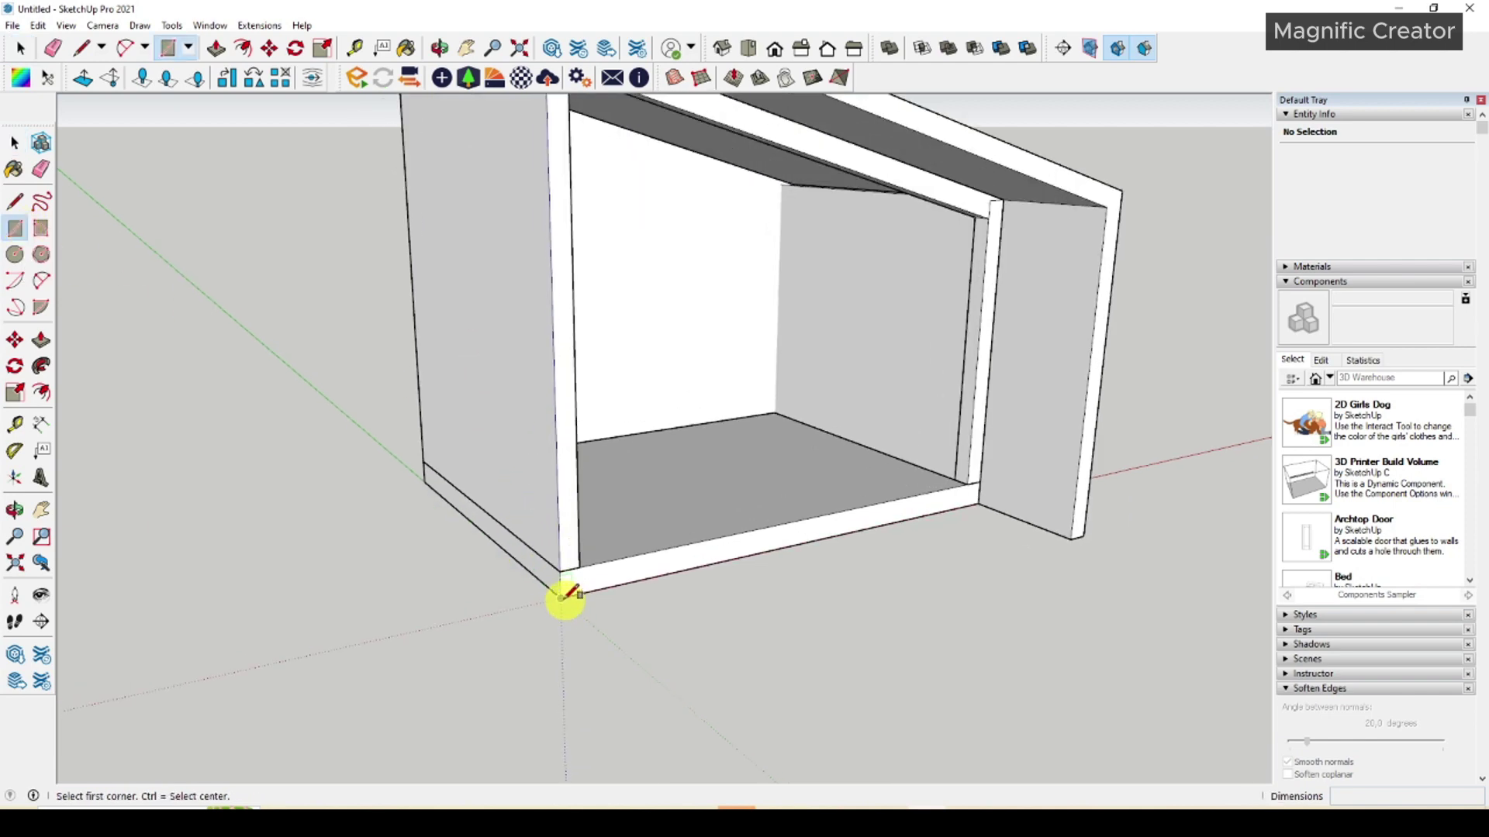
{"action": "left_click", "coordinate": [565, 598]}
{"action": "scroll", "coordinate": [1008, 504], "scroll_direction": "up", "scroll_amount": 3}
{"action": "scroll", "coordinate": [961, 457], "scroll_direction": "up", "scroll_amount": 1}
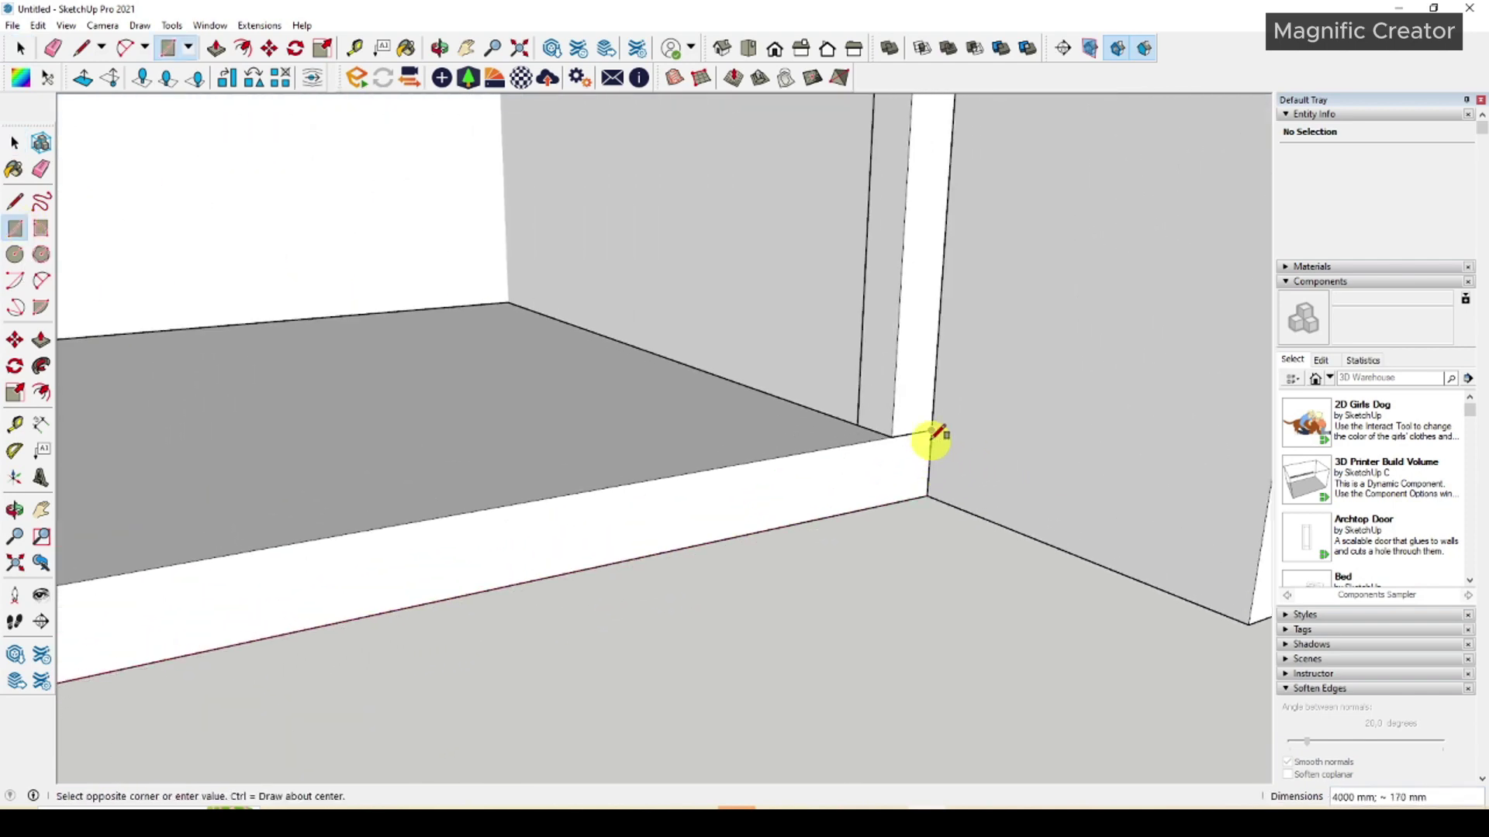
{"action": "left_click", "coordinate": [930, 440]}
{"action": "key", "text": "space"}
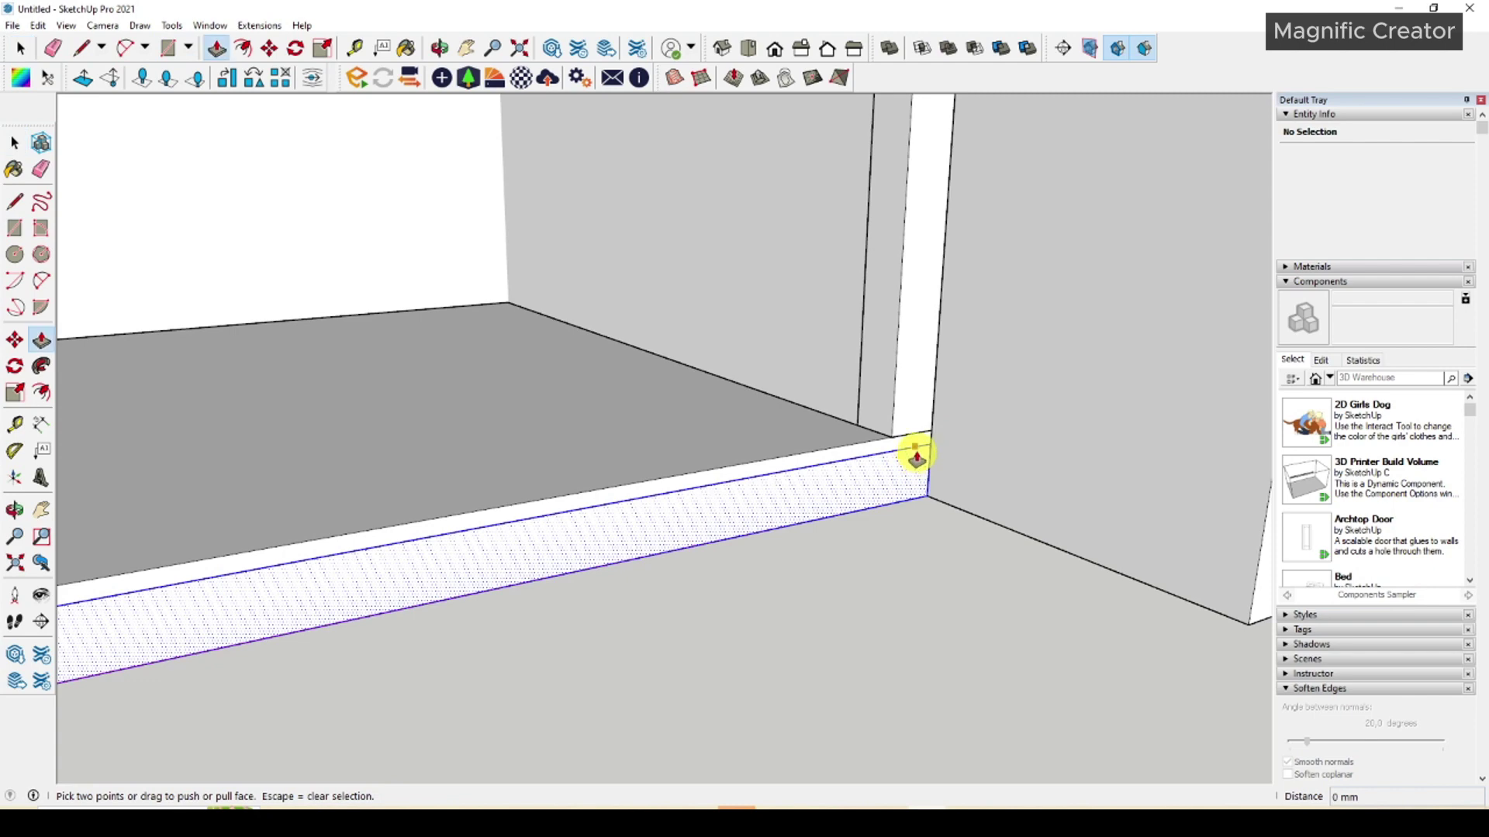
Push/Pull the rectangle on the slab's front forward until it is flush with the side shell's front edge.
{"action": "left_click", "coordinate": [917, 458]}
{"action": "left_click", "coordinate": [1140, 455]}
{"action": "key", "text": "space"}
{"action": "scroll", "coordinate": [883, 559], "scroll_direction": "down", "scroll_amount": 5}
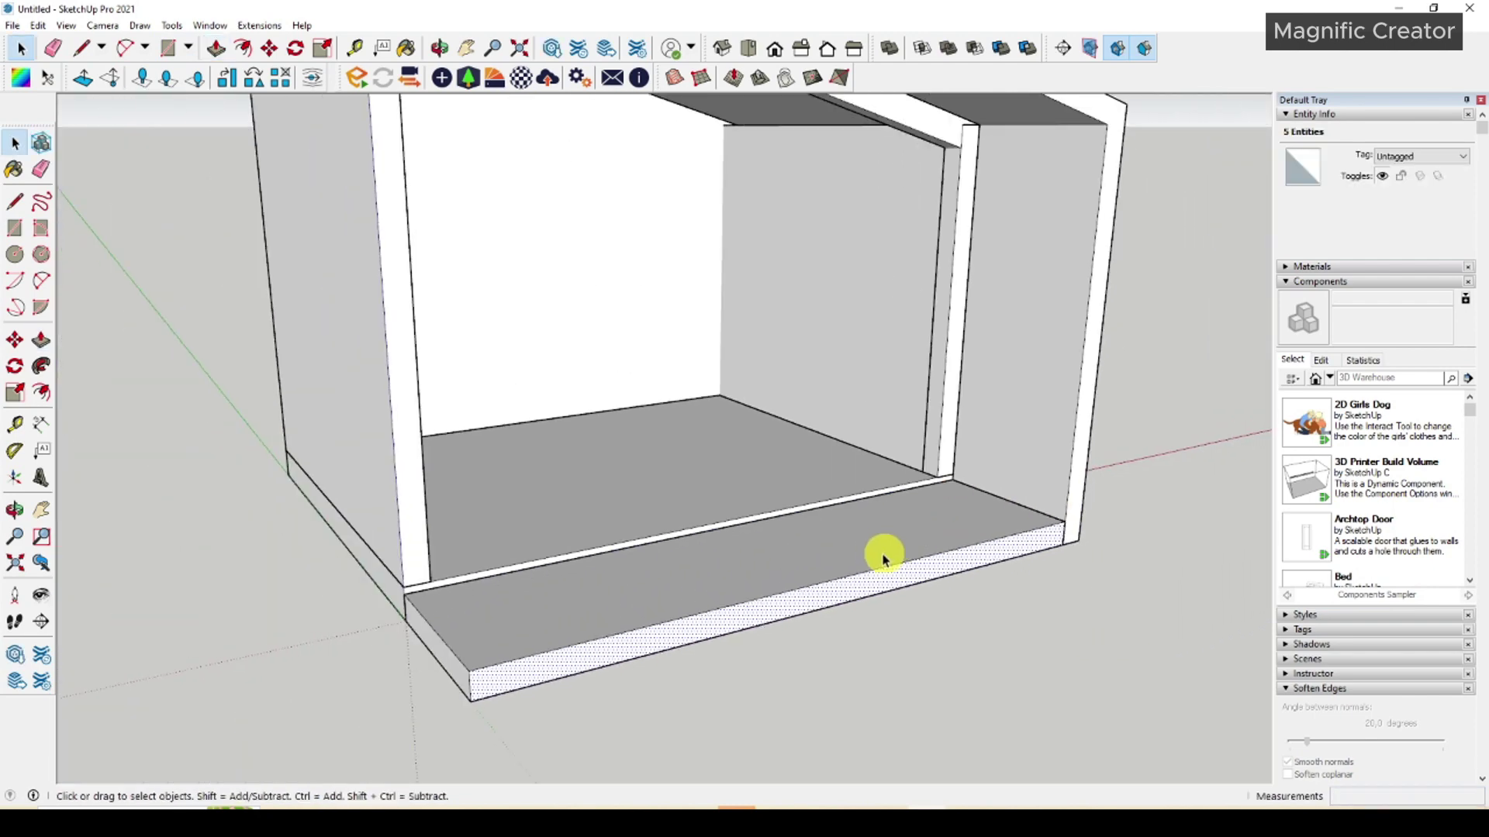
Select all of the front porch slab's geometry and make it a group.
{"action": "triple_click", "coordinate": [882, 556]}
{"action": "right_click", "coordinate": [882, 550]}
{"action": "left_click", "coordinate": [921, 685]}
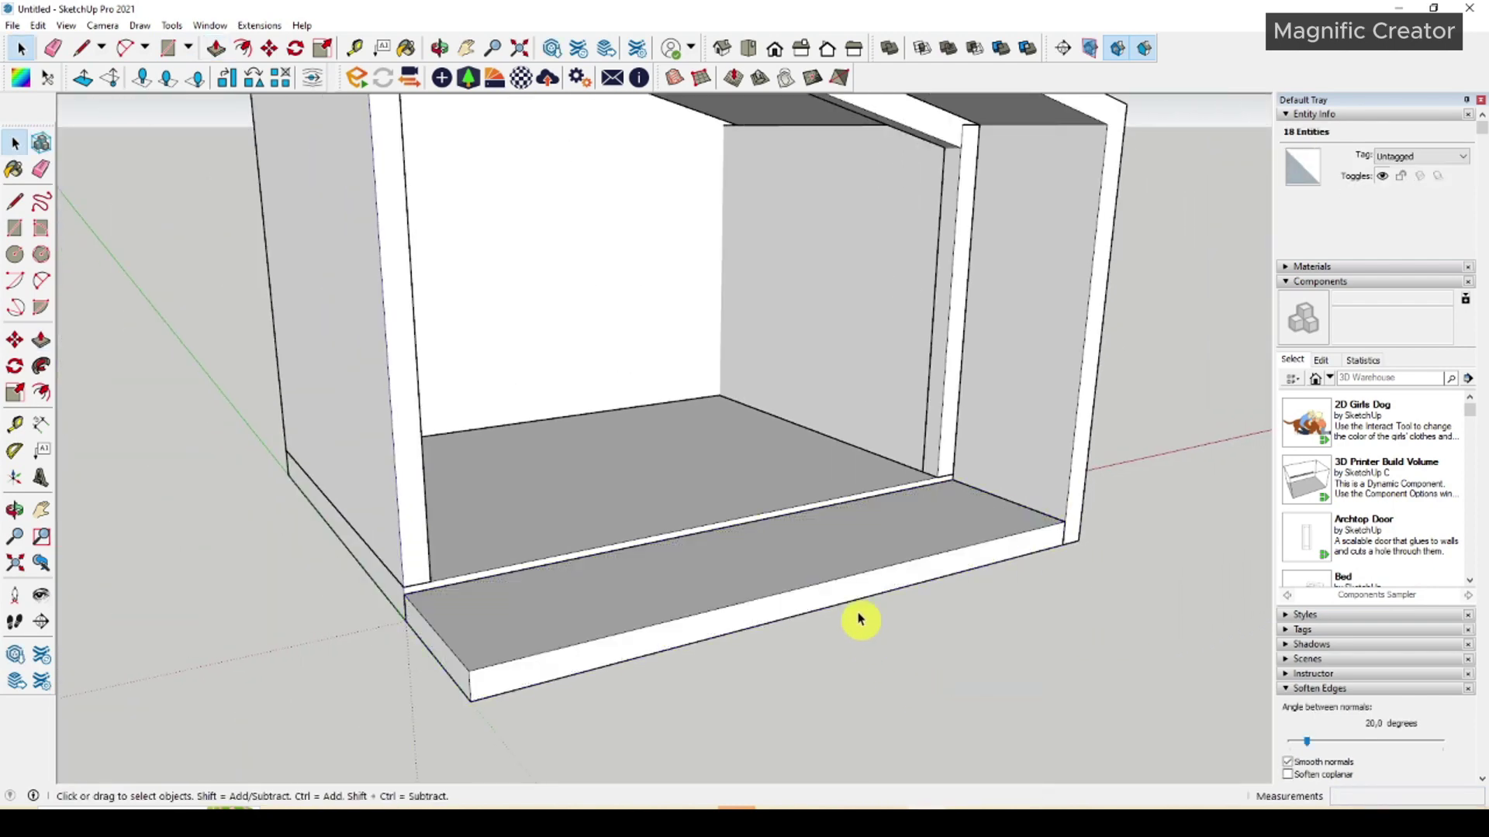
{"action": "left_click", "coordinate": [915, 558]}
Draw a 3700 mm horizontal line across the front opening from the sloped beam's low end and close the triangle up the left wall.
{"action": "middle_click_drag", "start_coordinate": [940, 559], "coordinate": [794, 567]}
{"action": "scroll", "coordinate": [907, 432], "scroll_direction": "up", "scroll_amount": 5}
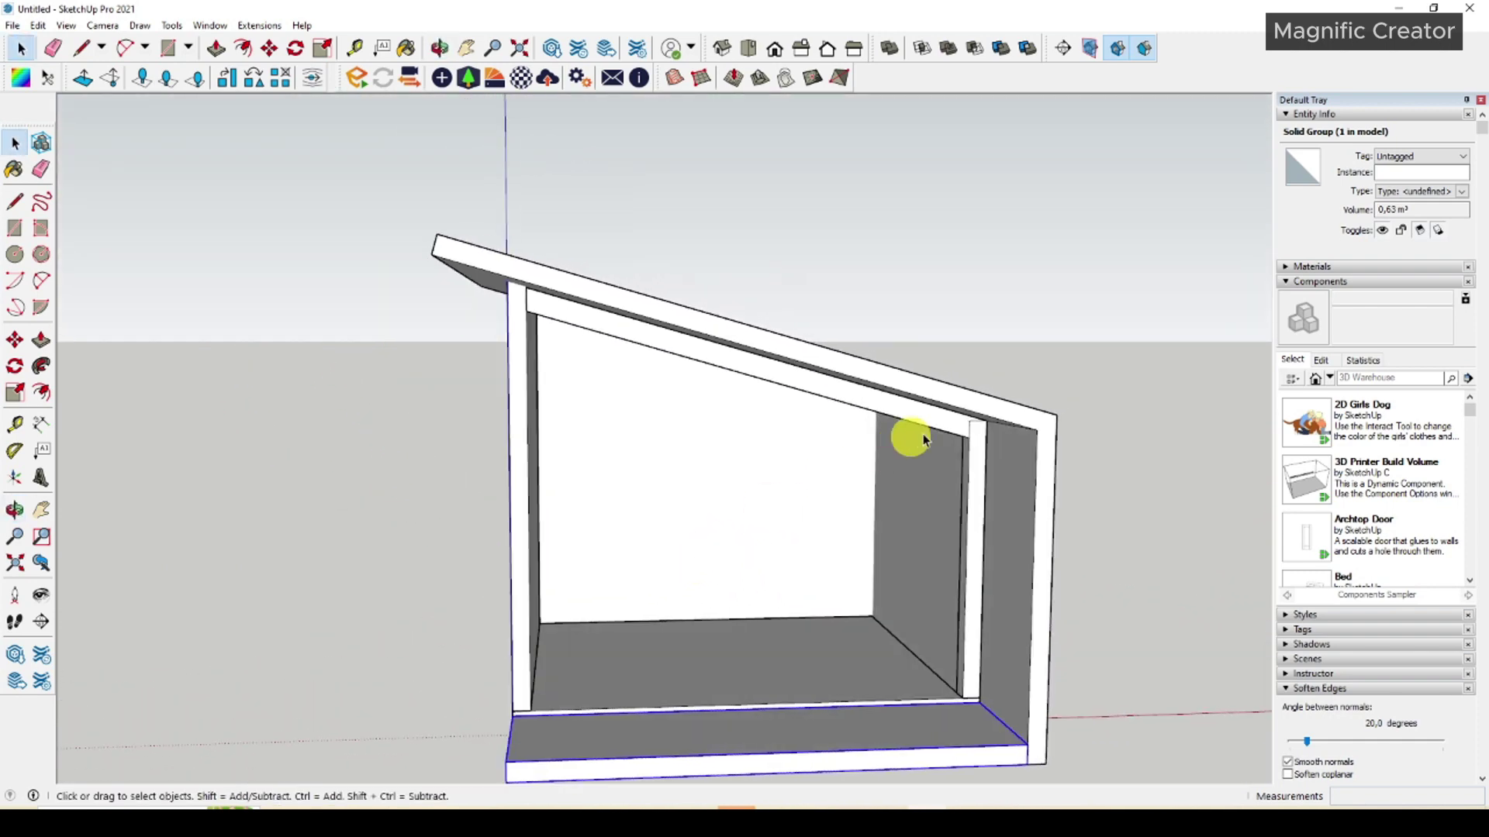
{"action": "middle_click_drag", "start_coordinate": [971, 449], "coordinate": [978, 404]}
{"action": "key", "text": "l"}
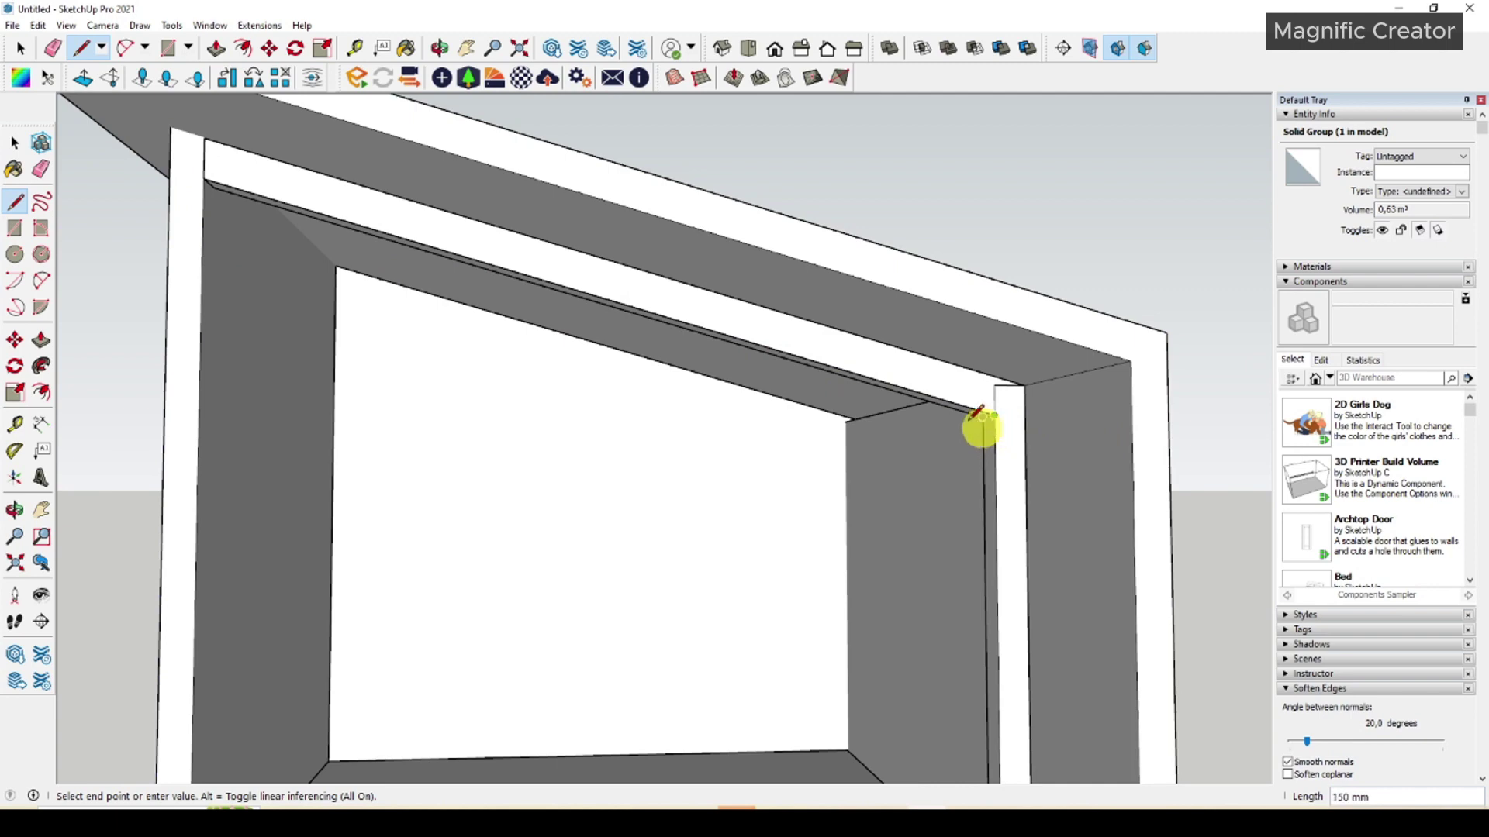
{"action": "scroll", "coordinate": [886, 419], "scroll_direction": "down", "scroll_amount": 3}
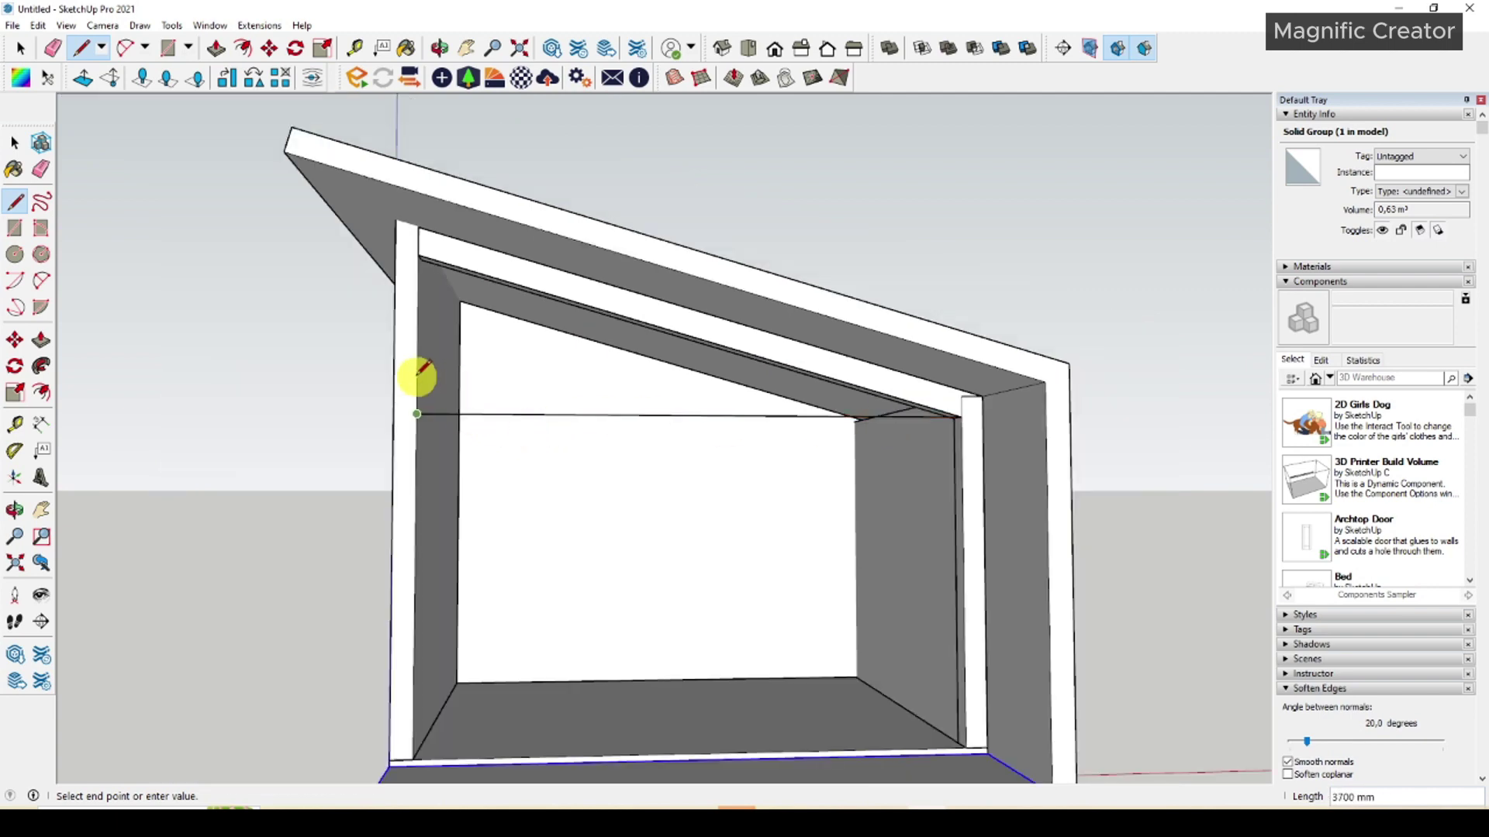
{"action": "left_click", "coordinate": [419, 259]}
{"action": "key", "text": "space"}
Offset the triangular face under the sloped beam inward by about 48 mm and erase the inner face.
{"action": "scroll", "coordinate": [508, 283], "scroll_direction": "up", "scroll_amount": 2}
{"action": "middle_click_drag", "start_coordinate": [528, 291], "coordinate": [756, 385]}
{"action": "scroll", "coordinate": [698, 353], "scroll_direction": "up", "scroll_amount": 1}
{"action": "left_click", "coordinate": [691, 349]}
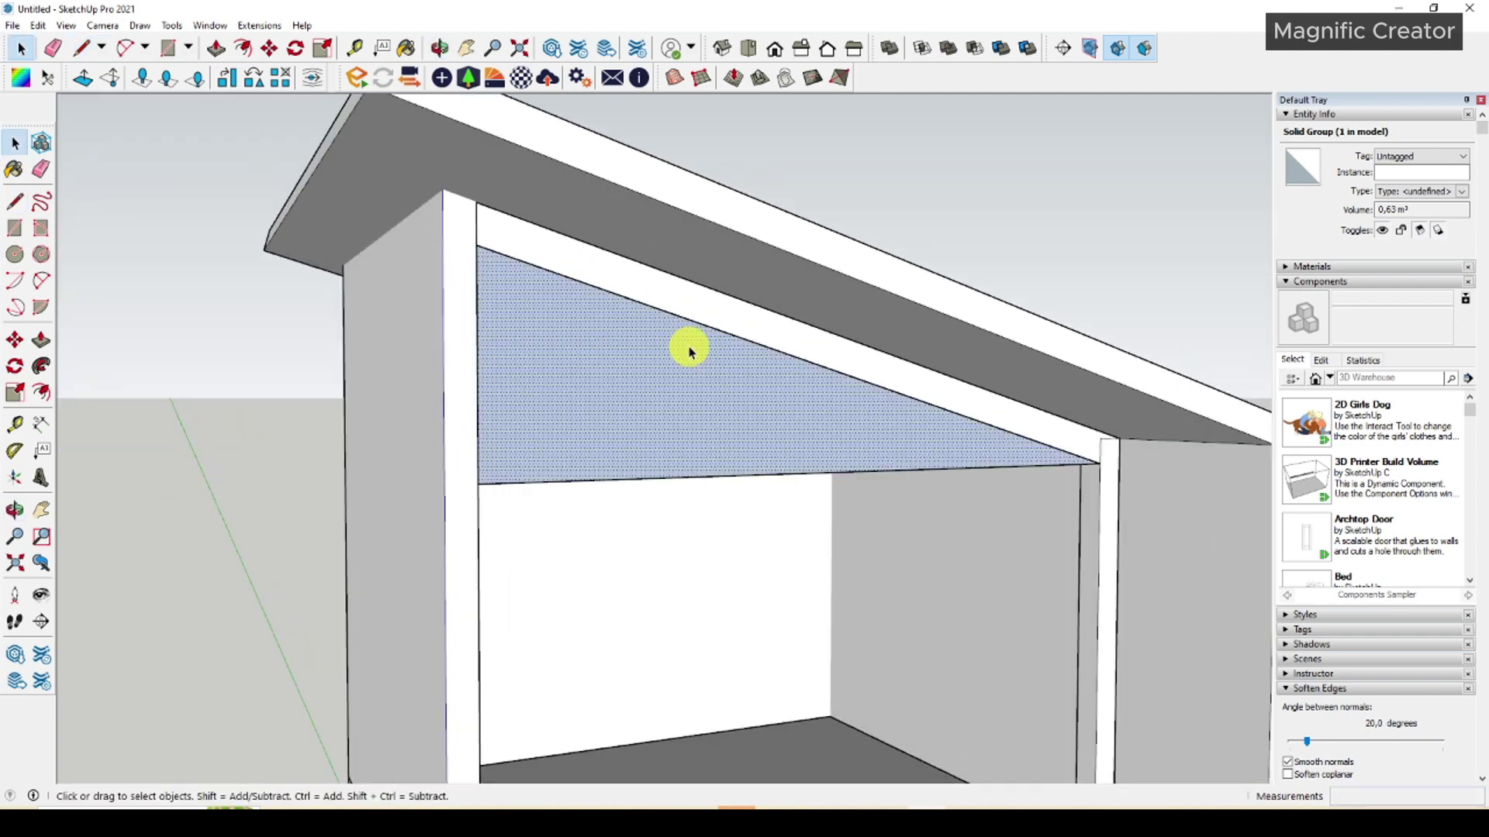
{"action": "scroll", "coordinate": [669, 329], "scroll_direction": "up", "scroll_amount": 2}
{"action": "key", "text": "f"}
{"action": "left_click", "coordinate": [636, 316]}
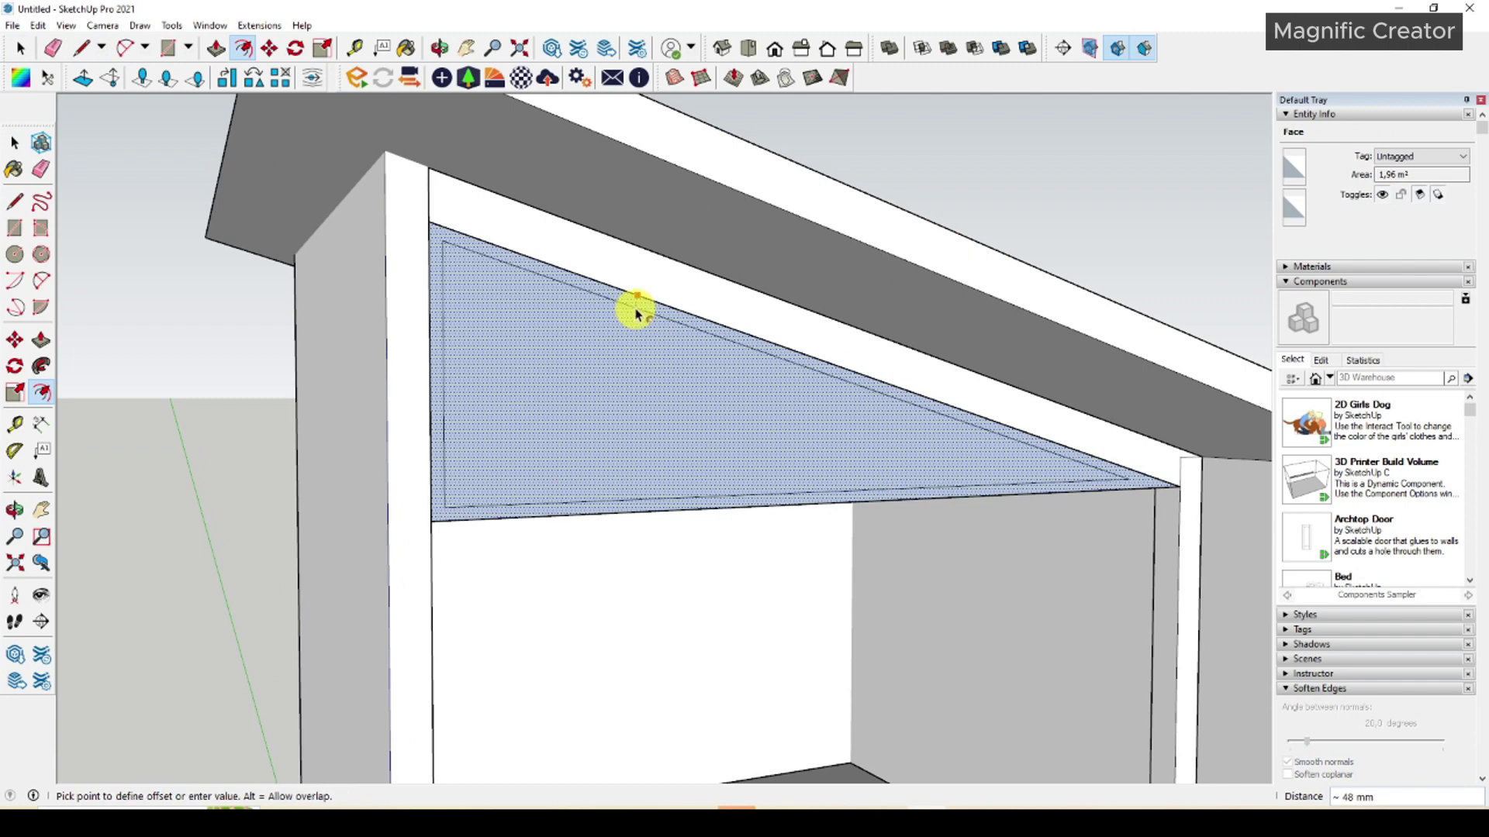
{"action": "left_click", "coordinate": [636, 315]}
{"action": "key", "text": "space"}
{"action": "right_click", "coordinate": [643, 399]}
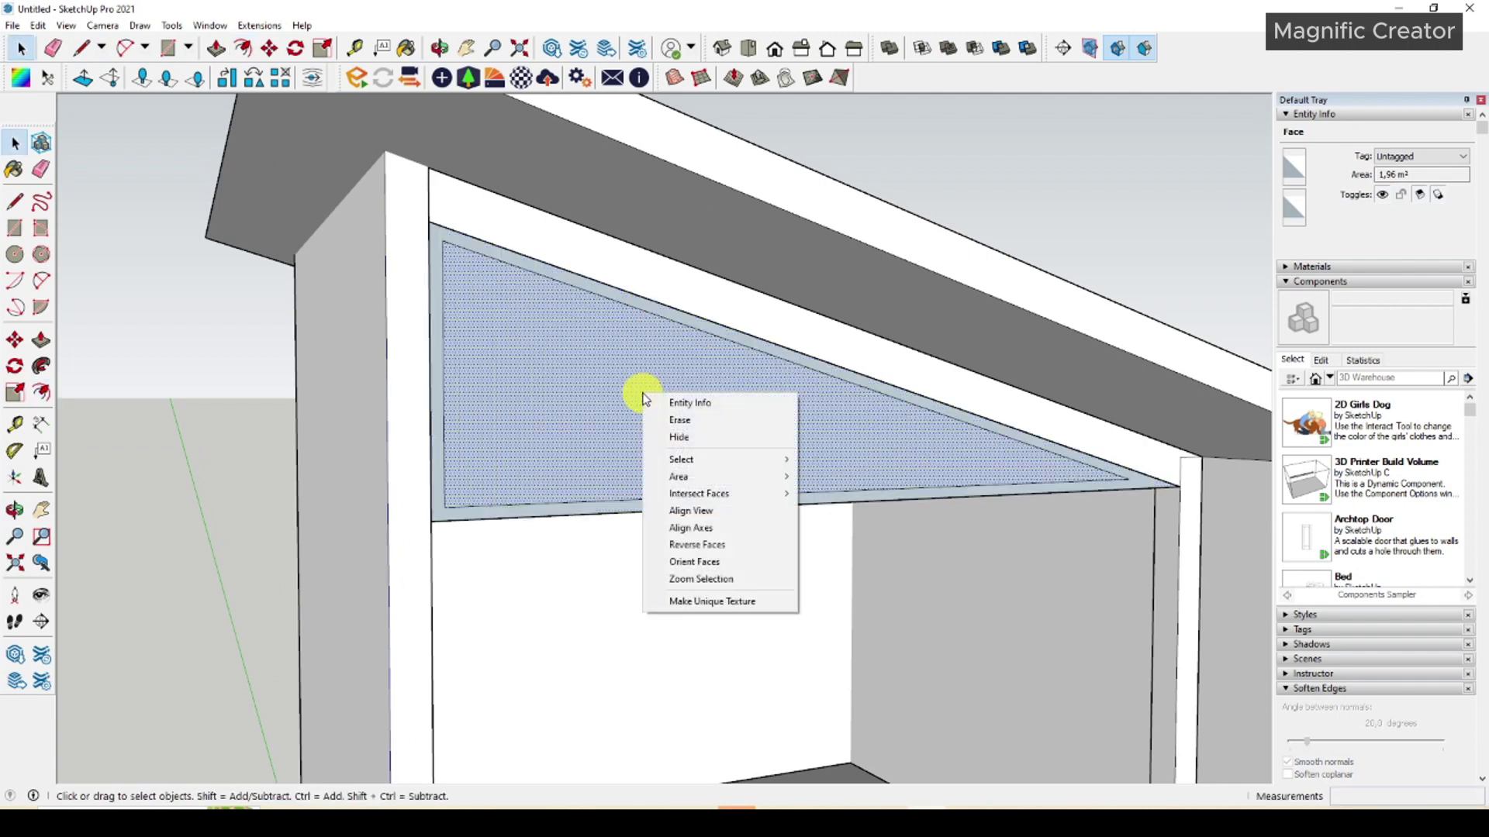
{"action": "left_click", "coordinate": [679, 420]}
Push/Pull the remaining triangular frame face by about 117 mm.
{"action": "scroll", "coordinate": [1060, 496], "scroll_direction": "up", "scroll_amount": 5}
{"action": "double_click", "coordinate": [1074, 485]}
{"action": "key", "text": "p"}
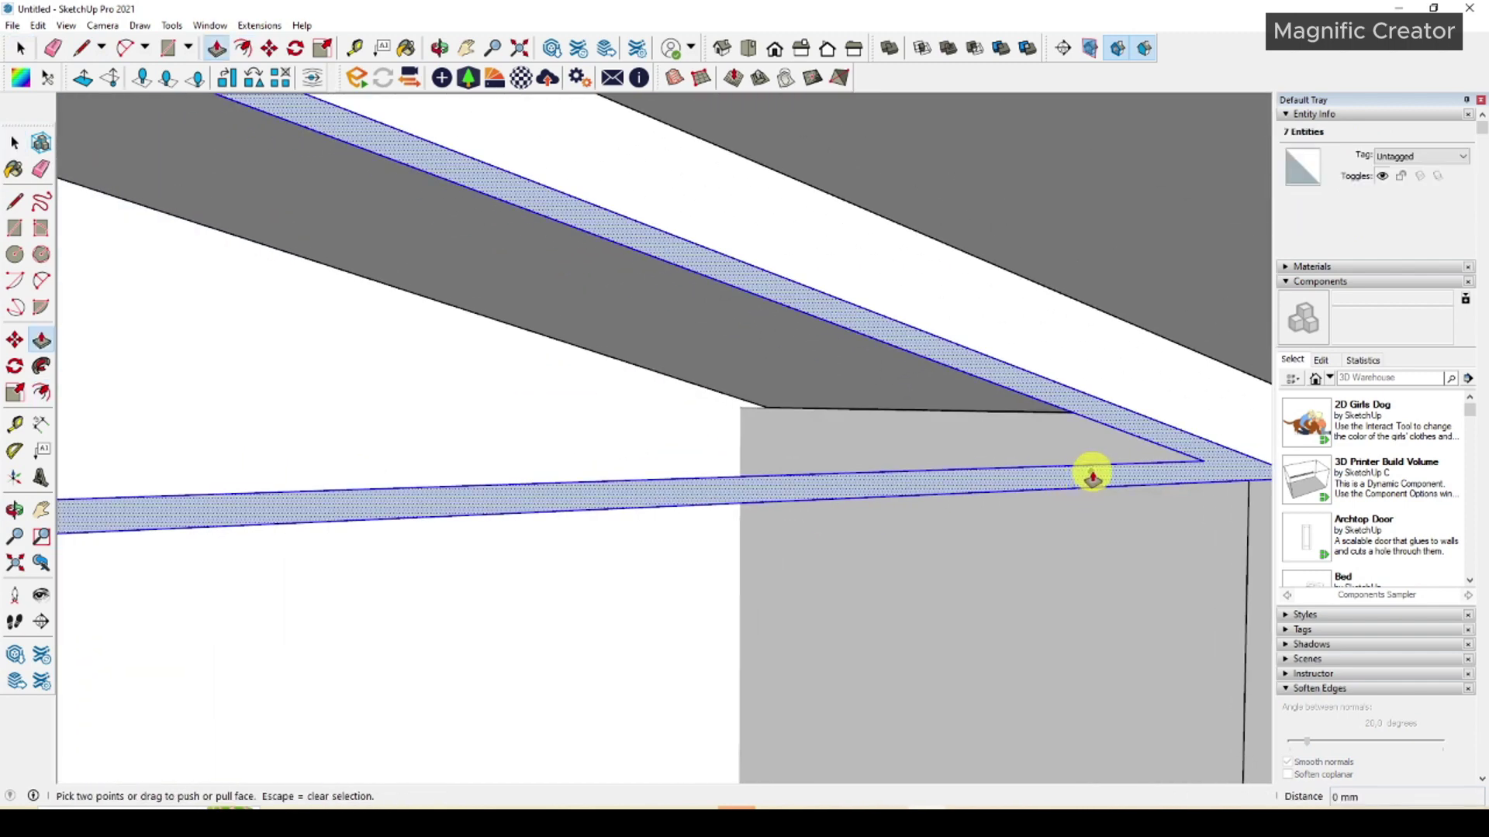
{"action": "left_click", "coordinate": [1092, 476]}
{"action": "middle_click_drag", "start_coordinate": [1080, 482], "coordinate": [1206, 538]}
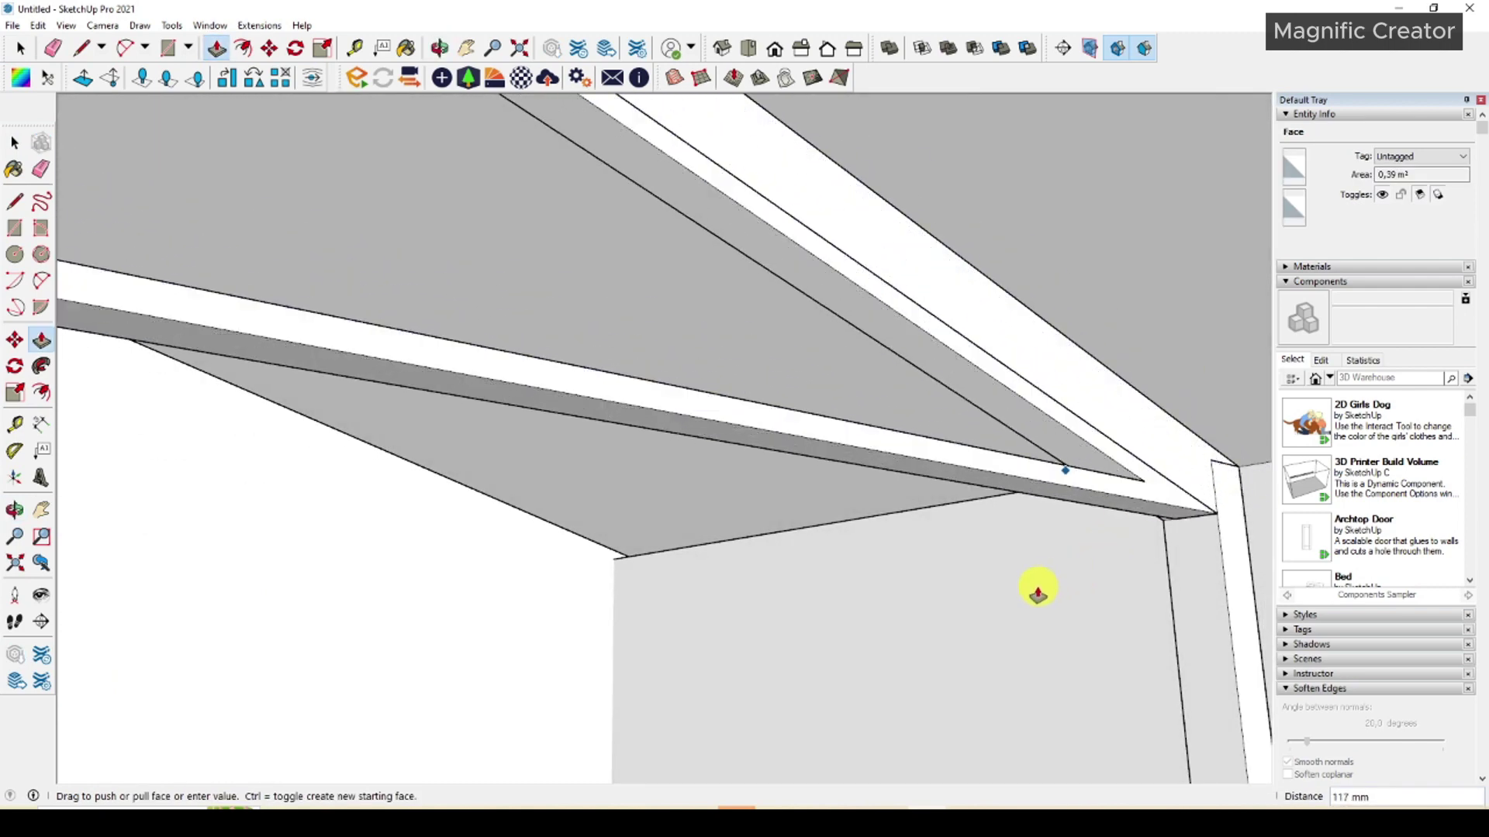
Make the triangular window frame a group and collapse the components list.
{"action": "triple_click", "coordinate": [1062, 471]}
{"action": "right_click", "coordinate": [1062, 470]}
{"action": "left_click", "coordinate": [1123, 606]}
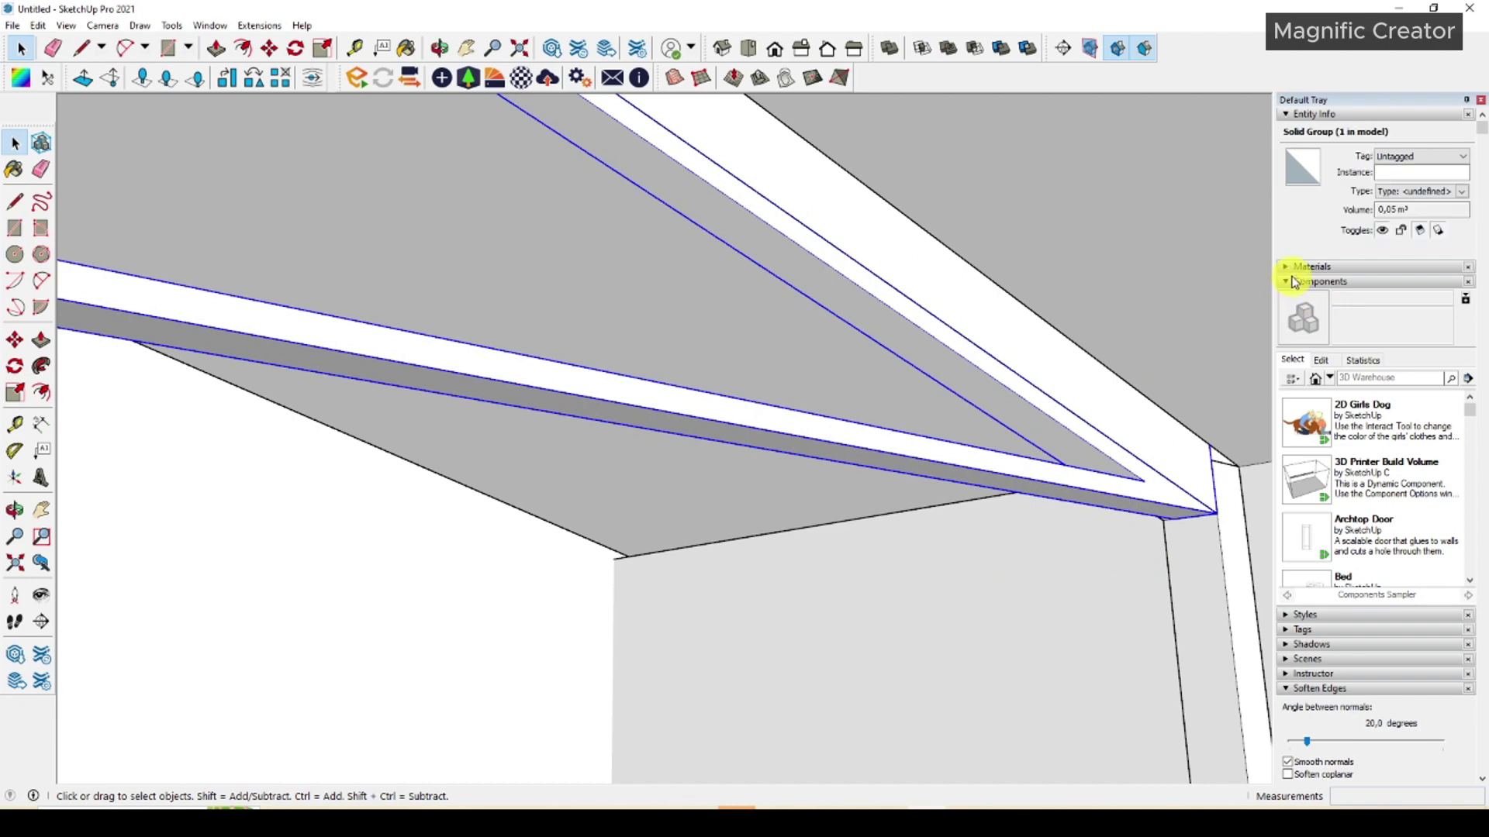
{"action": "left_click", "coordinate": [1292, 282]}
Draw a 3700 mm horizontal line across the lower front opening from the right post to the left wall.
{"action": "scroll", "coordinate": [887, 508], "scroll_direction": "down", "scroll_amount": 7}
{"action": "middle_click_drag", "start_coordinate": [890, 500], "coordinate": [882, 532]}
{"action": "scroll", "coordinate": [1011, 598], "scroll_direction": "up", "scroll_amount": 3}
{"action": "middle_click_drag", "start_coordinate": [1013, 599], "coordinate": [928, 611]}
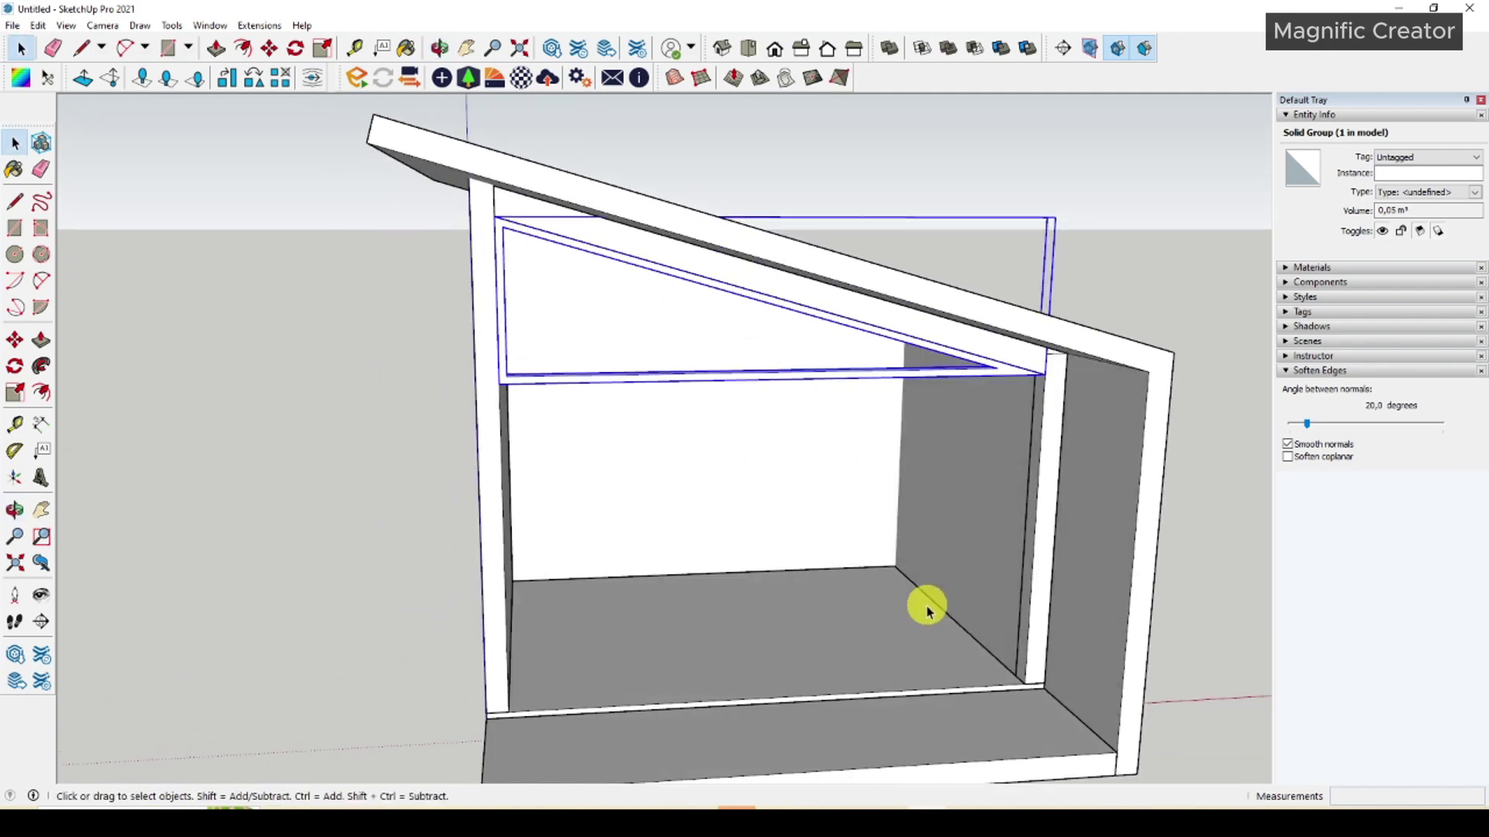
{"action": "middle_click_drag", "start_coordinate": [772, 514], "coordinate": [594, 589]}
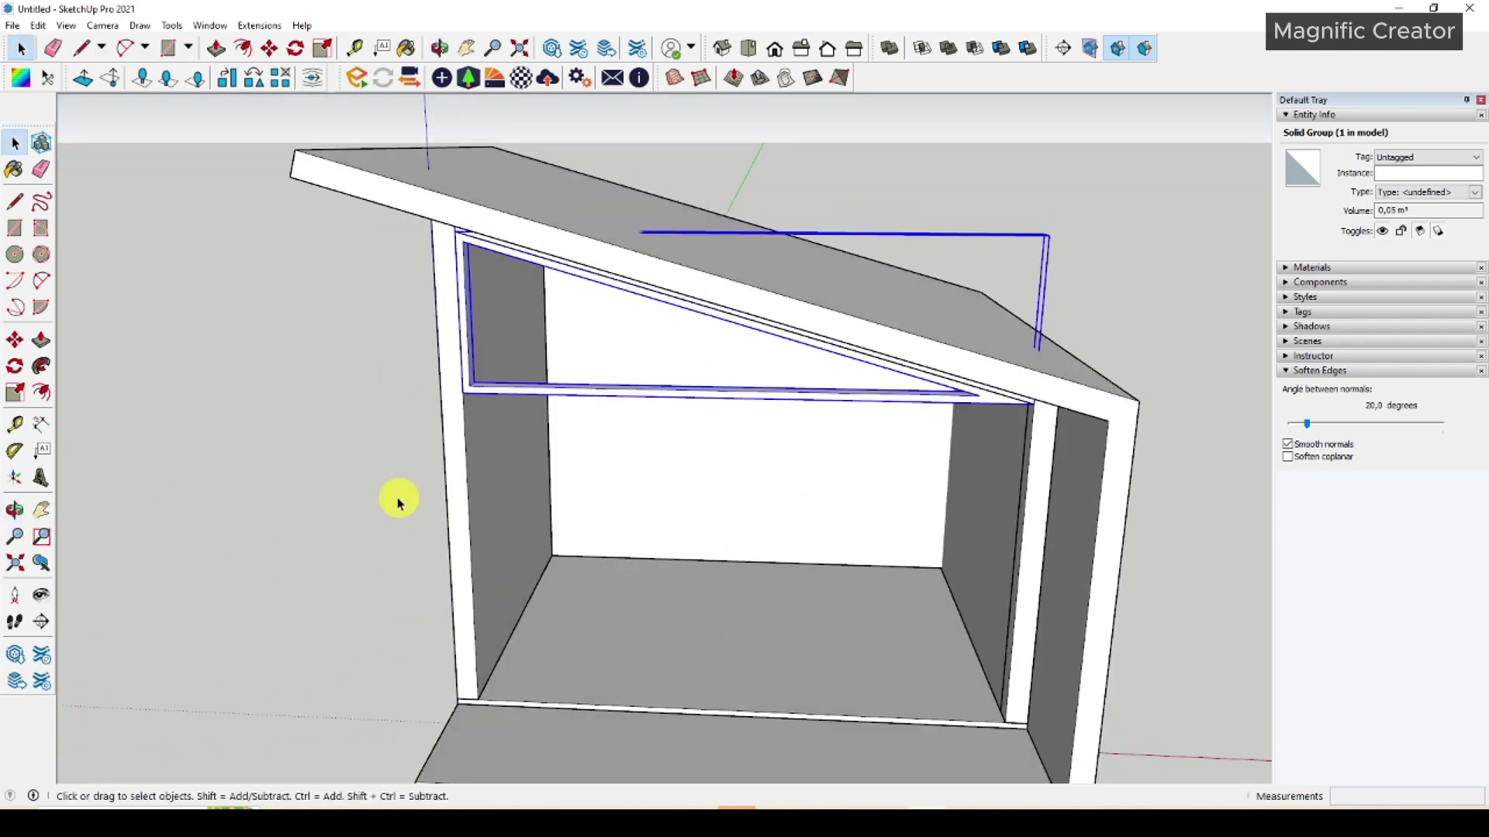
{"action": "middle_click_drag", "start_coordinate": [453, 570], "coordinate": [519, 557]}
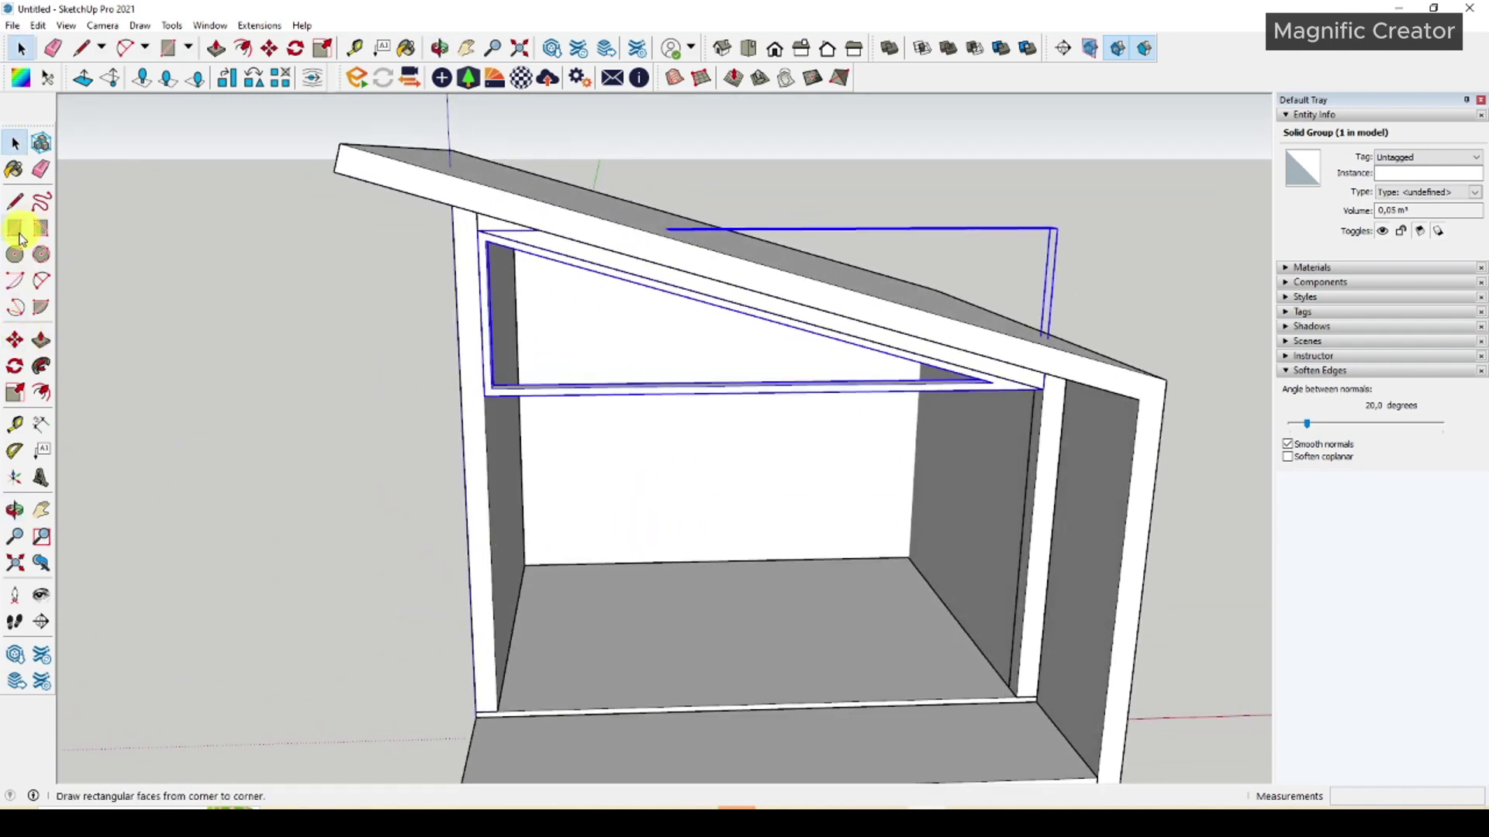
{"action": "left_click", "coordinate": [22, 204]}
{"action": "scroll", "coordinate": [1053, 603], "scroll_direction": "up", "scroll_amount": 2}
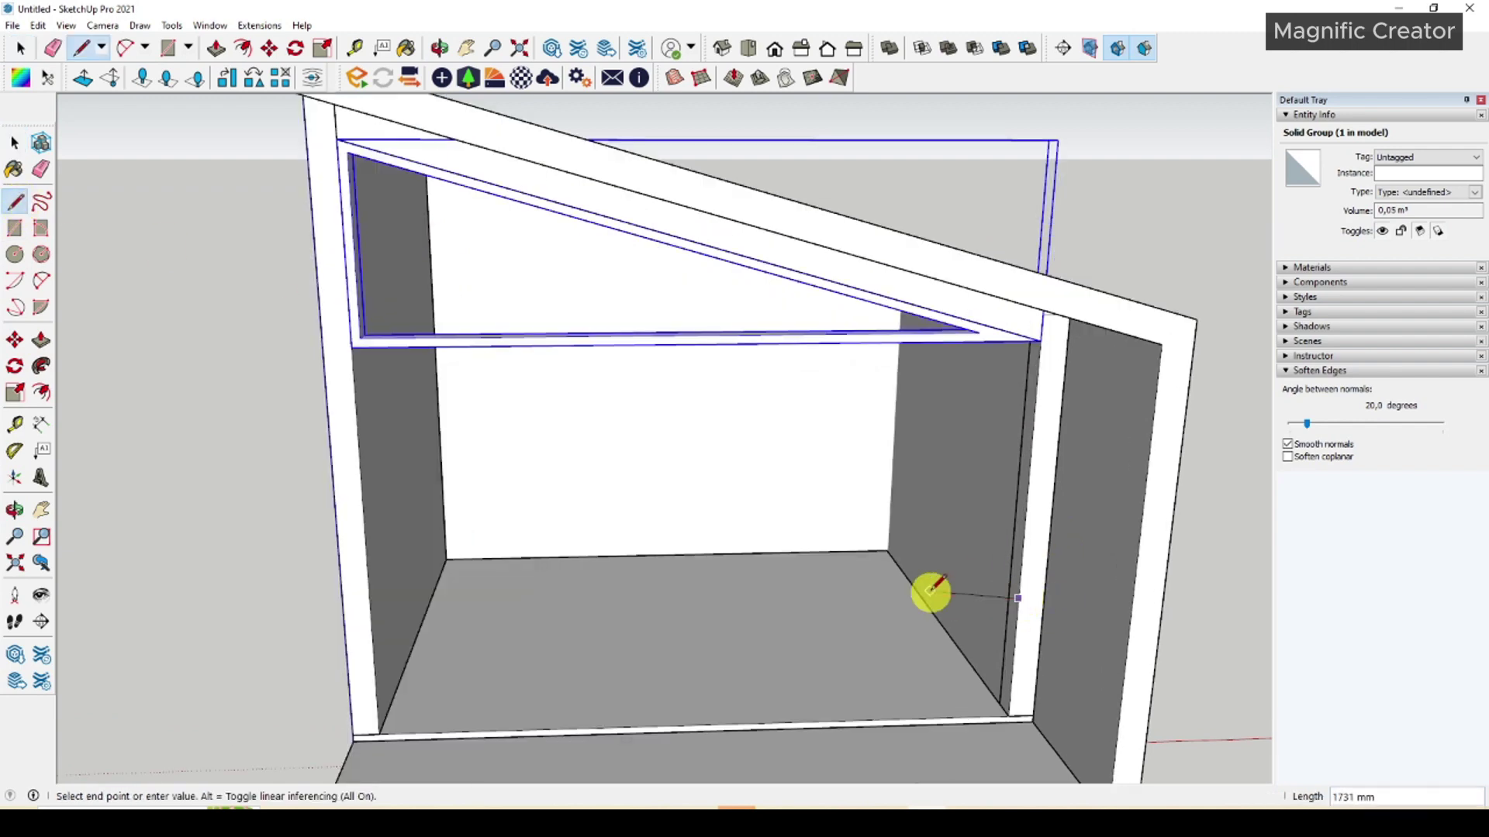
{"action": "left_click", "coordinate": [368, 542]}
{"action": "key", "text": "space"}
Divide the horizontal line across the opening into three equal segments and delete the middle one.
{"action": "right_click", "coordinate": [442, 618]}
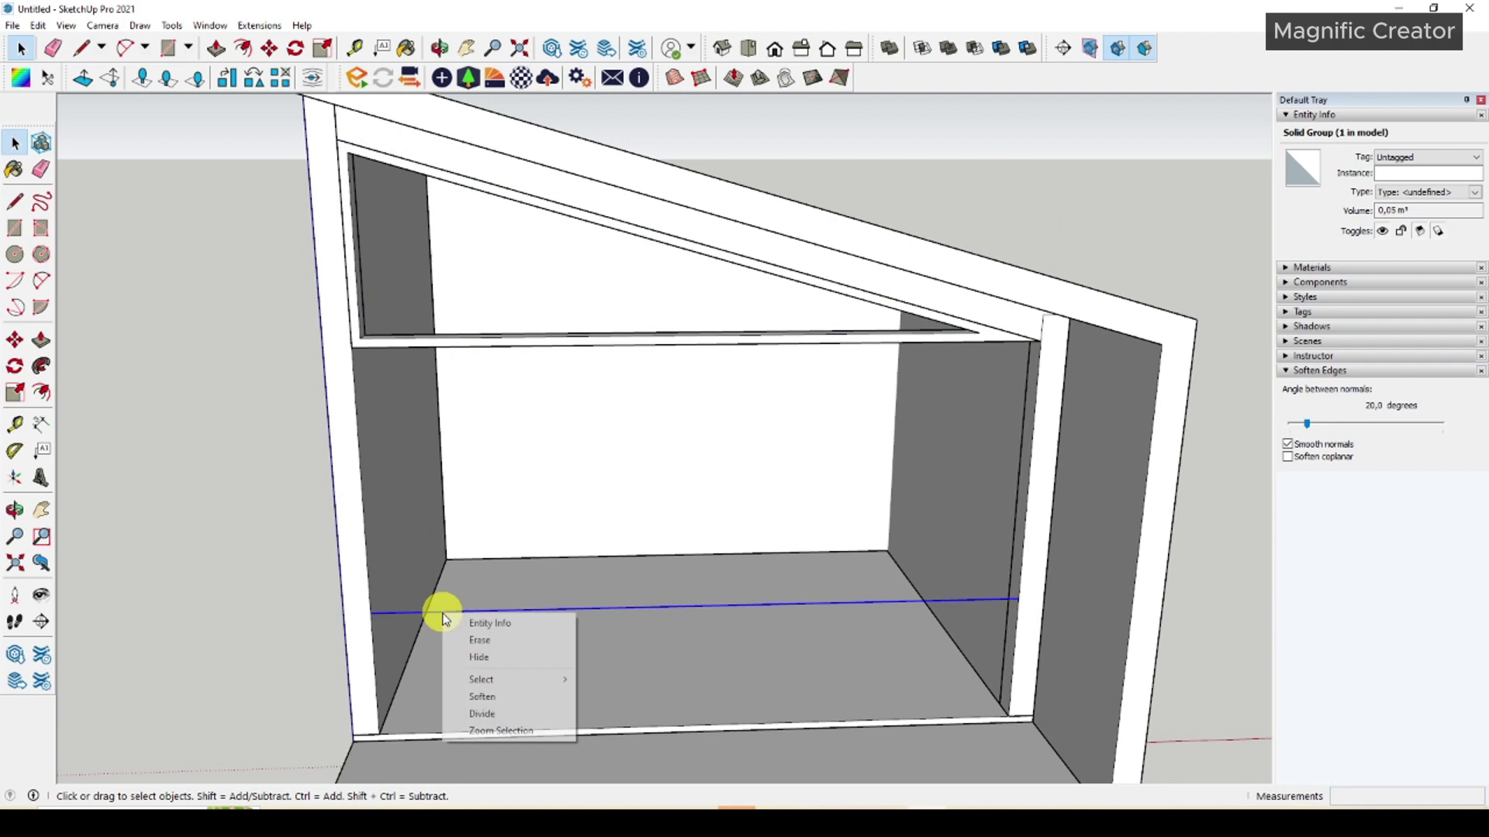
{"action": "left_click", "coordinate": [499, 708]}
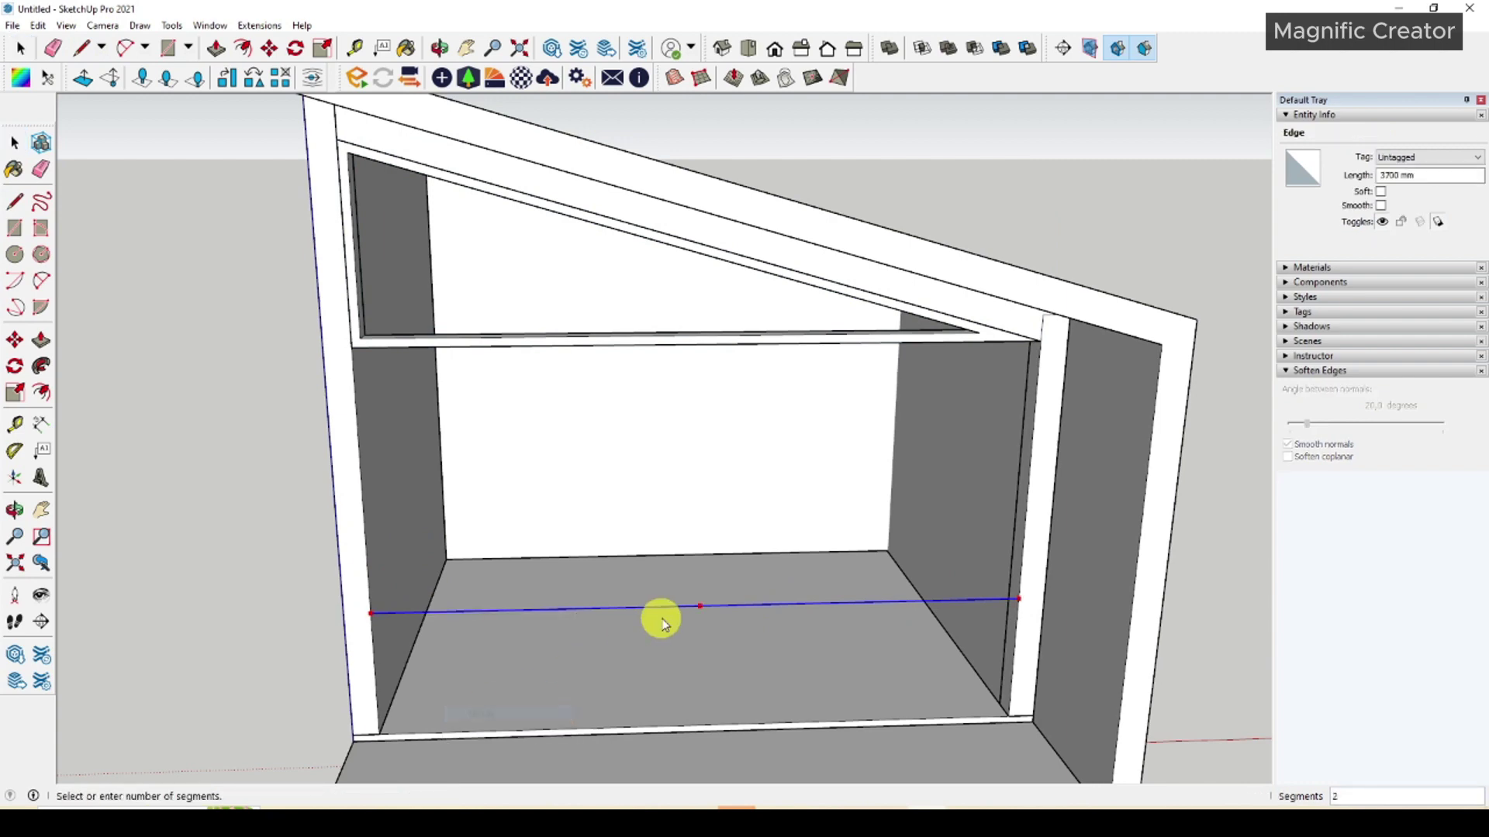
{"action": "left_click", "coordinate": [606, 618]}
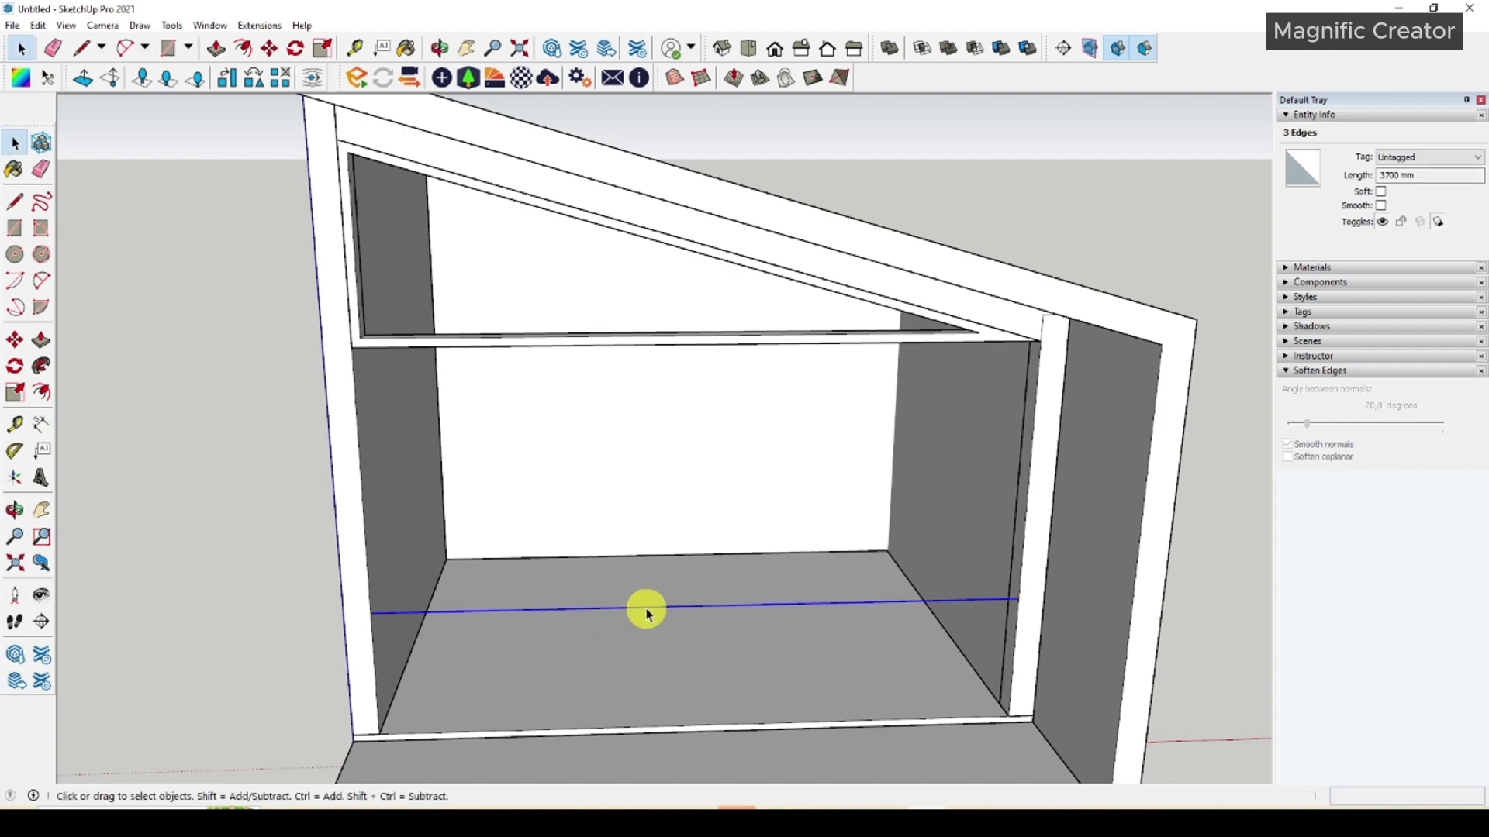
{"action": "key", "text": "Delete"}
Draw a rectangle from the right segment's inner end to the opening's upper right corner and scale it down to the floor edge.
{"action": "left_click", "coordinate": [808, 602]}
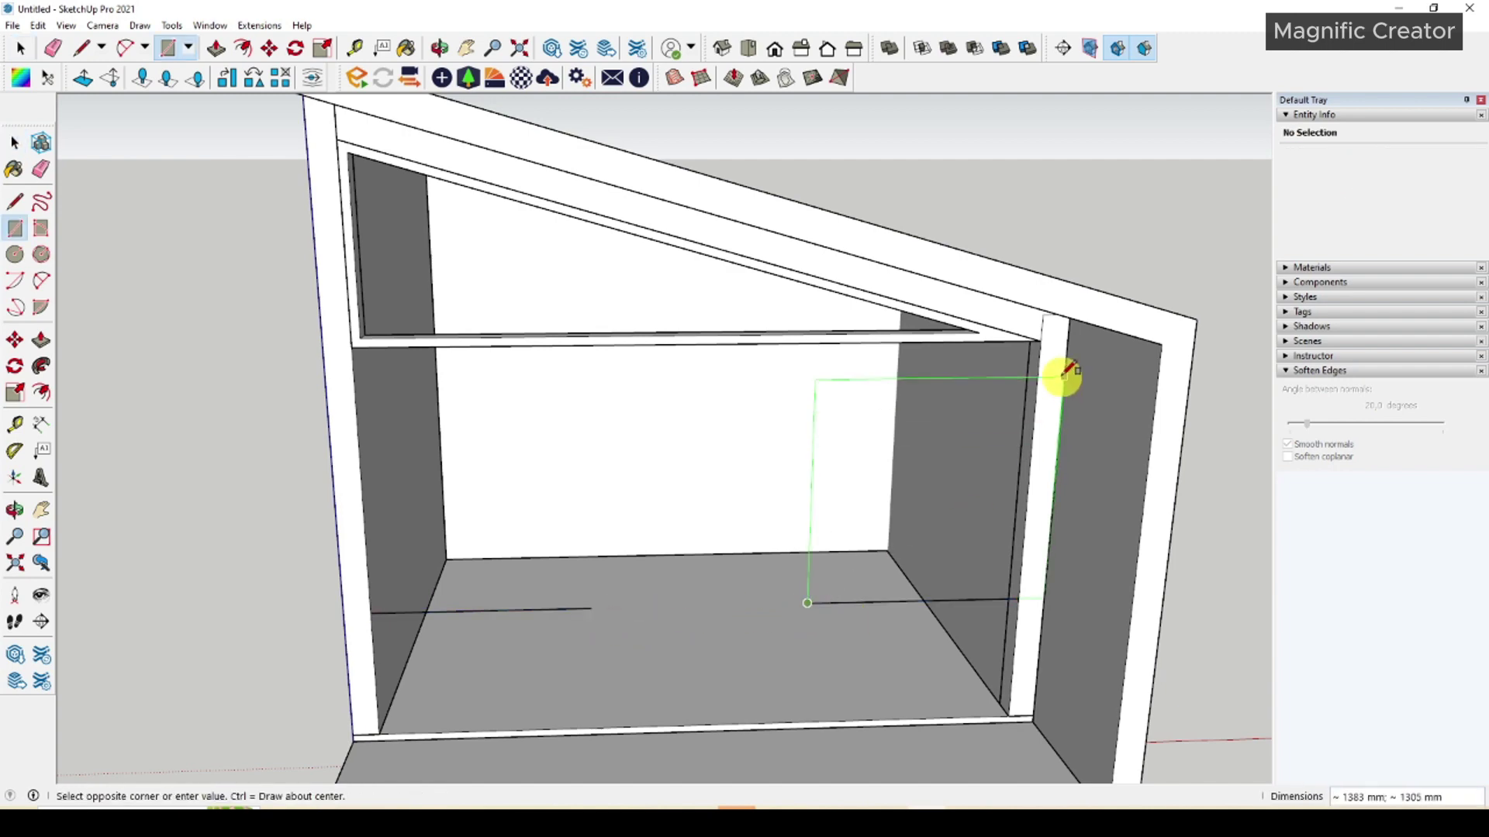
{"action": "left_click", "coordinate": [1039, 346]}
{"action": "key", "text": "space"}
{"action": "double_click", "coordinate": [901, 518]}
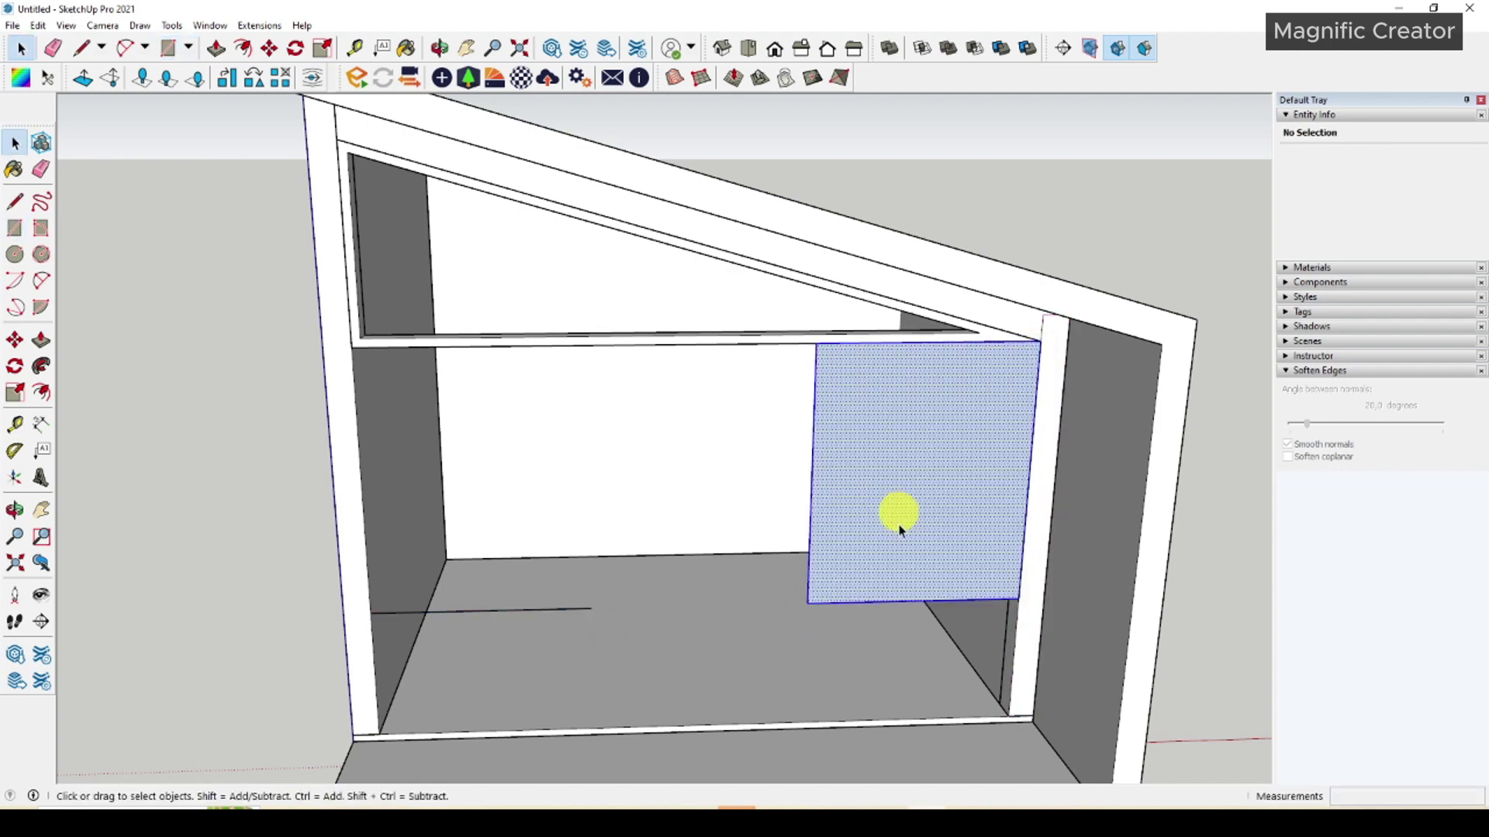
{"action": "key", "text": "s"}
{"action": "left_click", "coordinate": [909, 602]}
{"action": "key", "text": "space"}
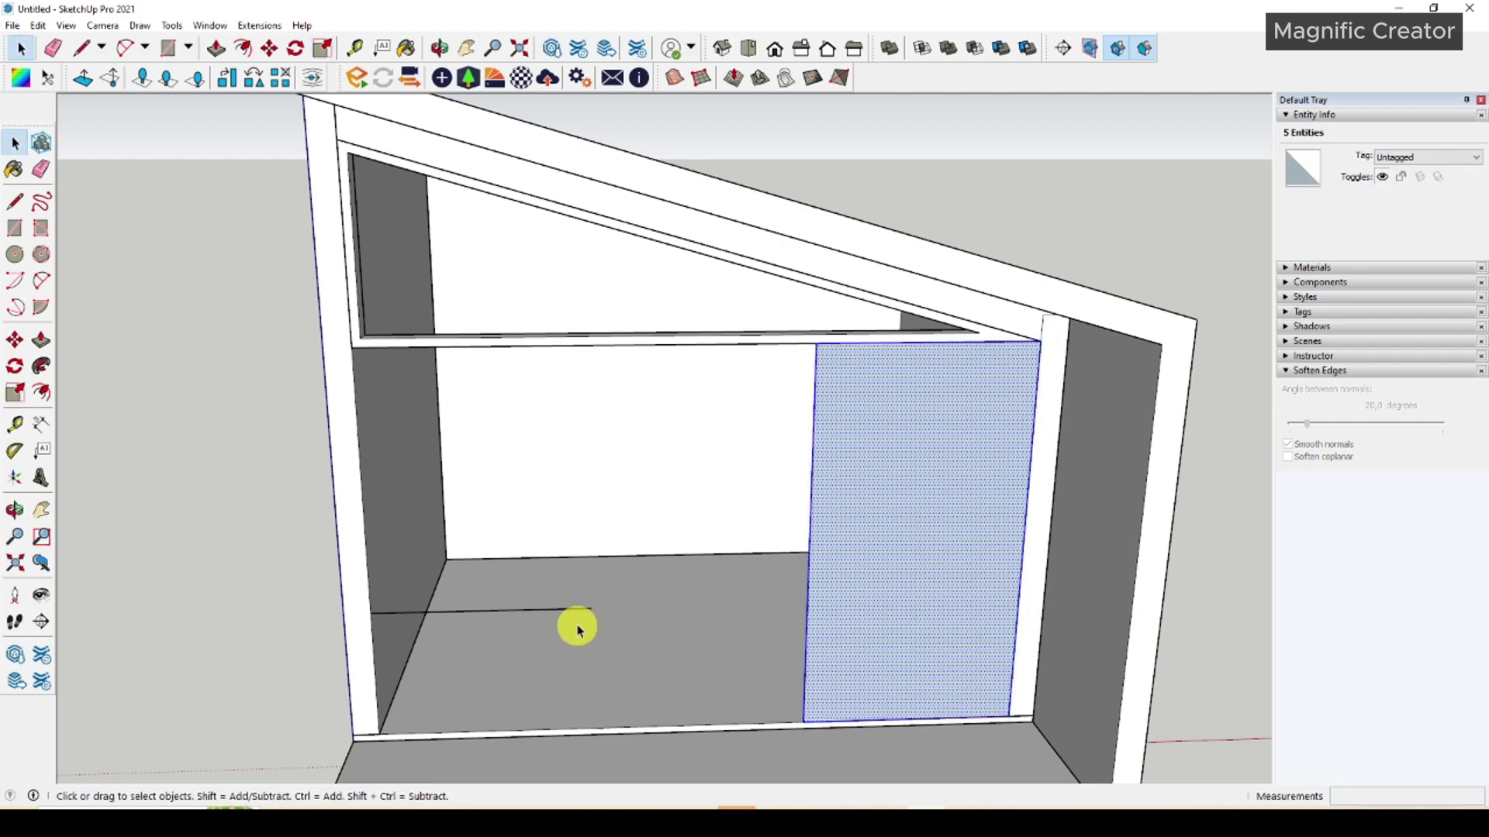
Push/Pull the rectangular panel in the opening to a thickness of 45 mm and make it a group.
{"action": "middle_click_drag", "start_coordinate": [871, 631], "coordinate": [881, 602]}
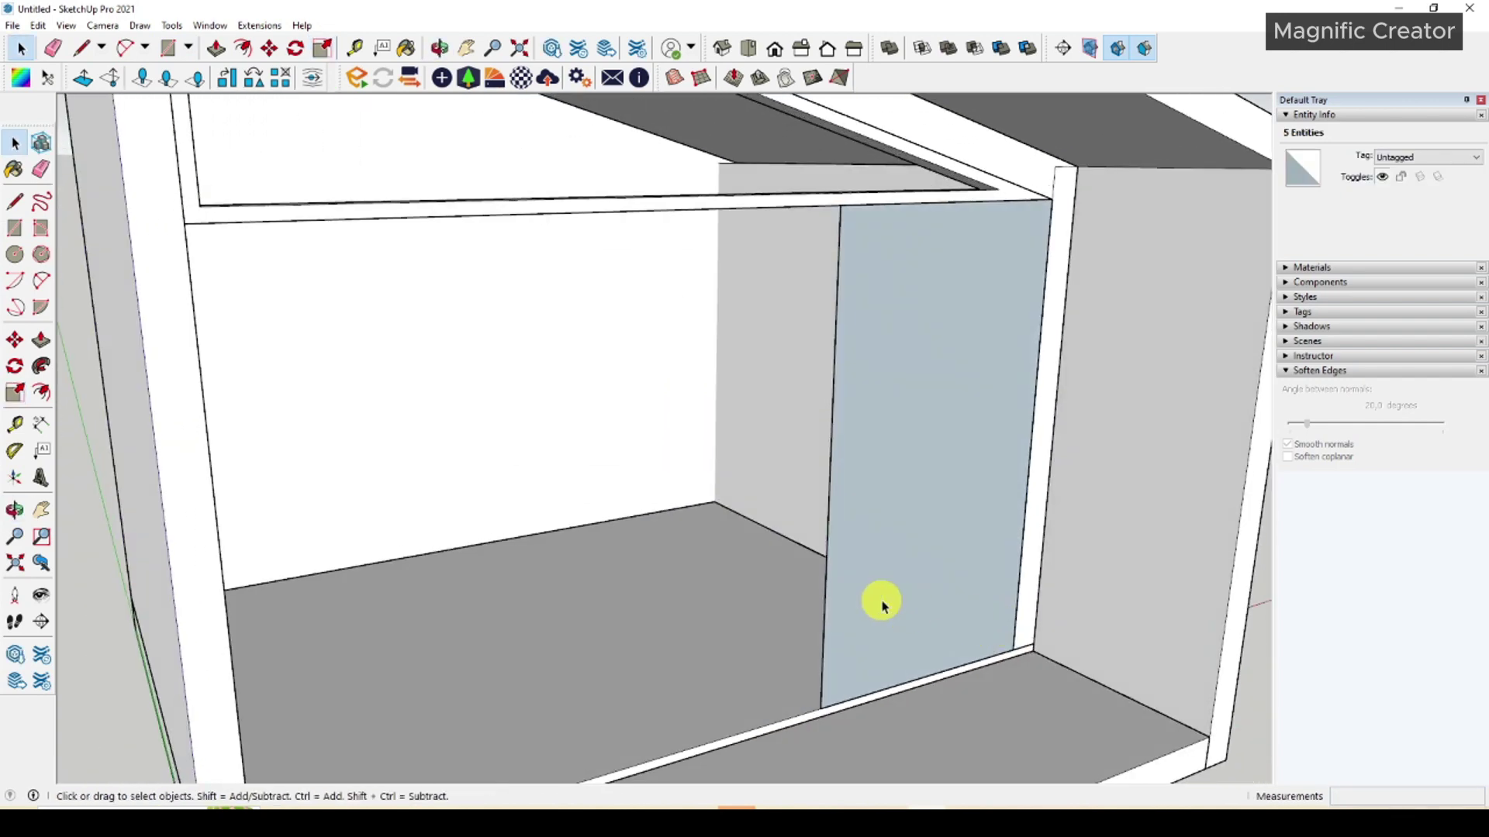
{"action": "key", "text": "p"}
{"action": "left_click_drag", "start_coordinate": [866, 603], "coordinate": [852, 607]}
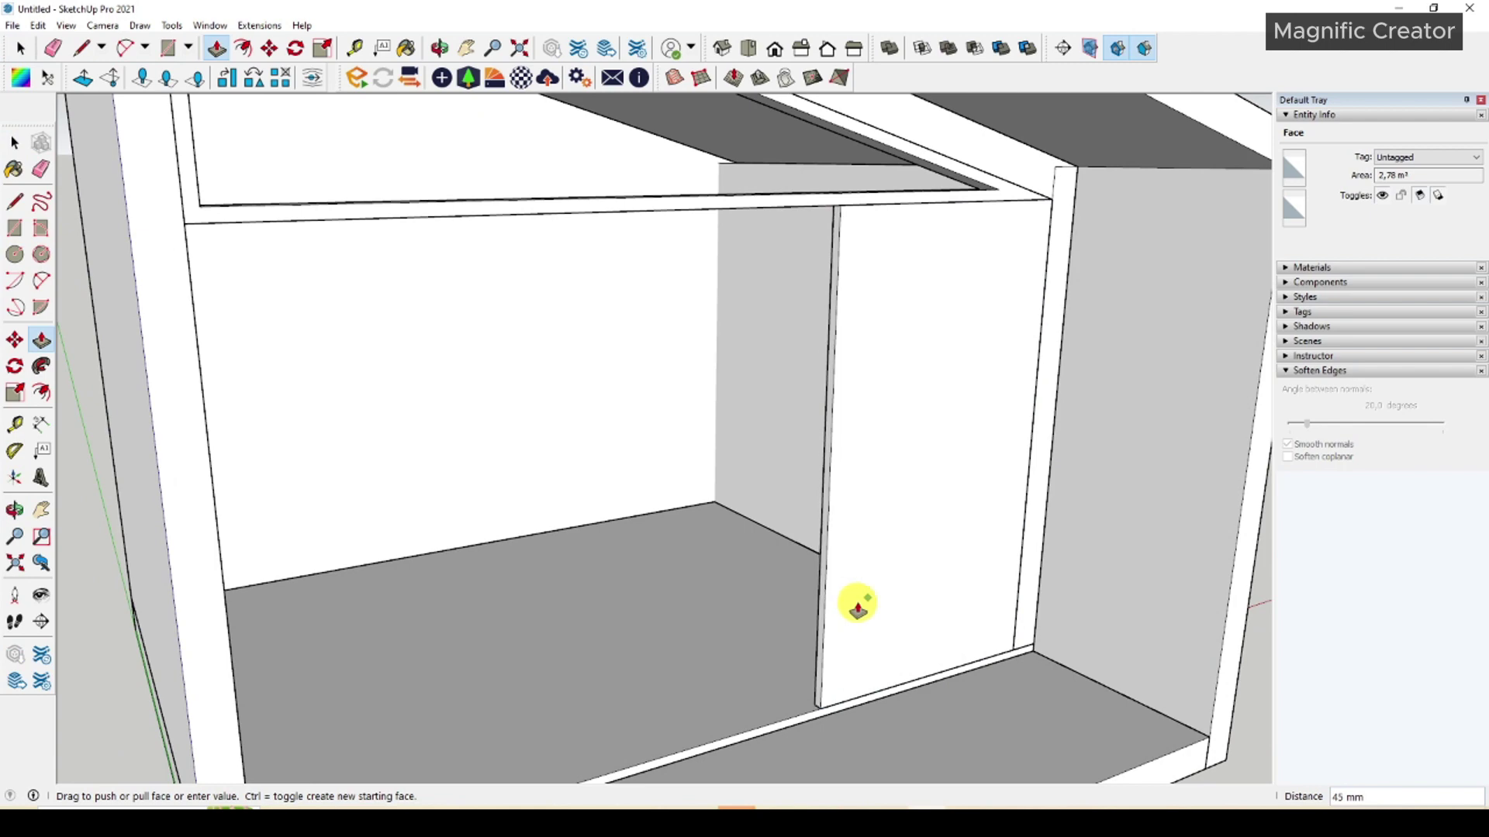
{"action": "key", "text": "space"}
{"action": "triple_click", "coordinate": [881, 465]}
{"action": "right_click", "coordinate": [881, 465]}
{"action": "left_click", "coordinate": [923, 602]}
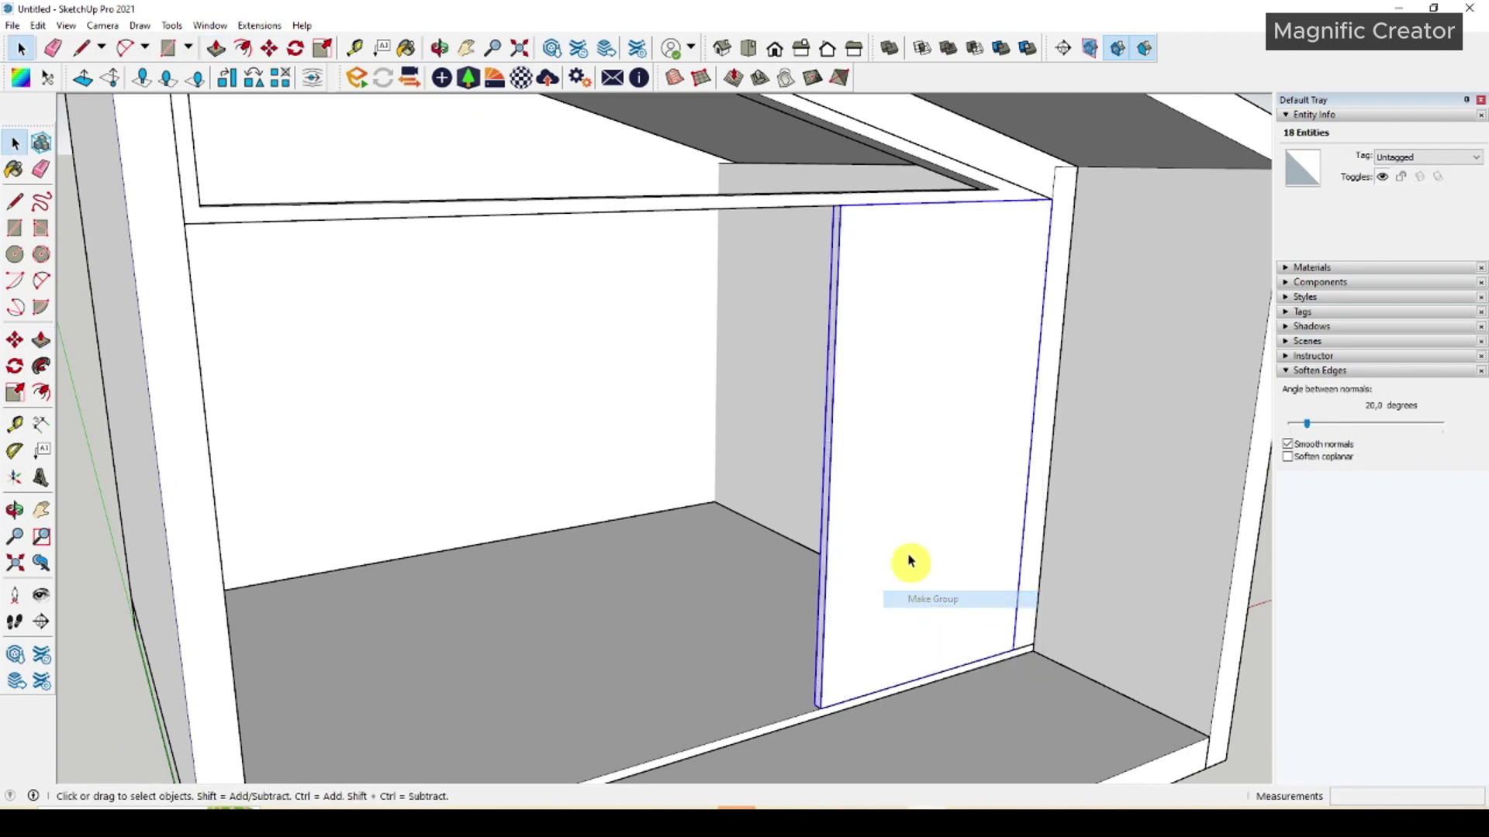
Open the panel group for editing and offset its front face inward to outline a narrow frame.
{"action": "left_click", "coordinate": [936, 426]}
{"action": "scroll", "coordinate": [888, 475], "scroll_direction": "up", "scroll_amount": 2}
{"action": "key", "text": "f"}
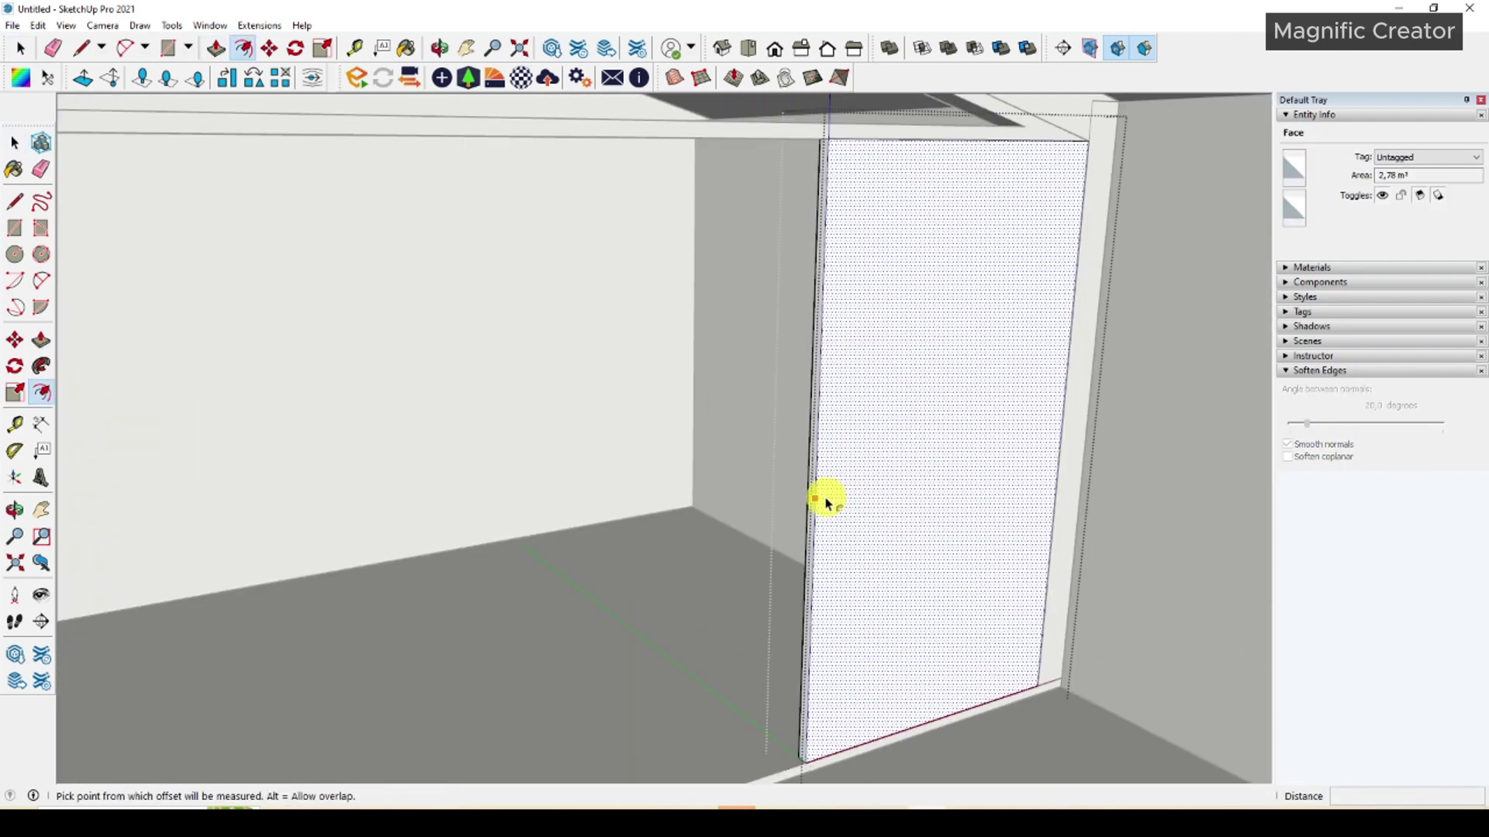
{"action": "left_click", "coordinate": [825, 500]}
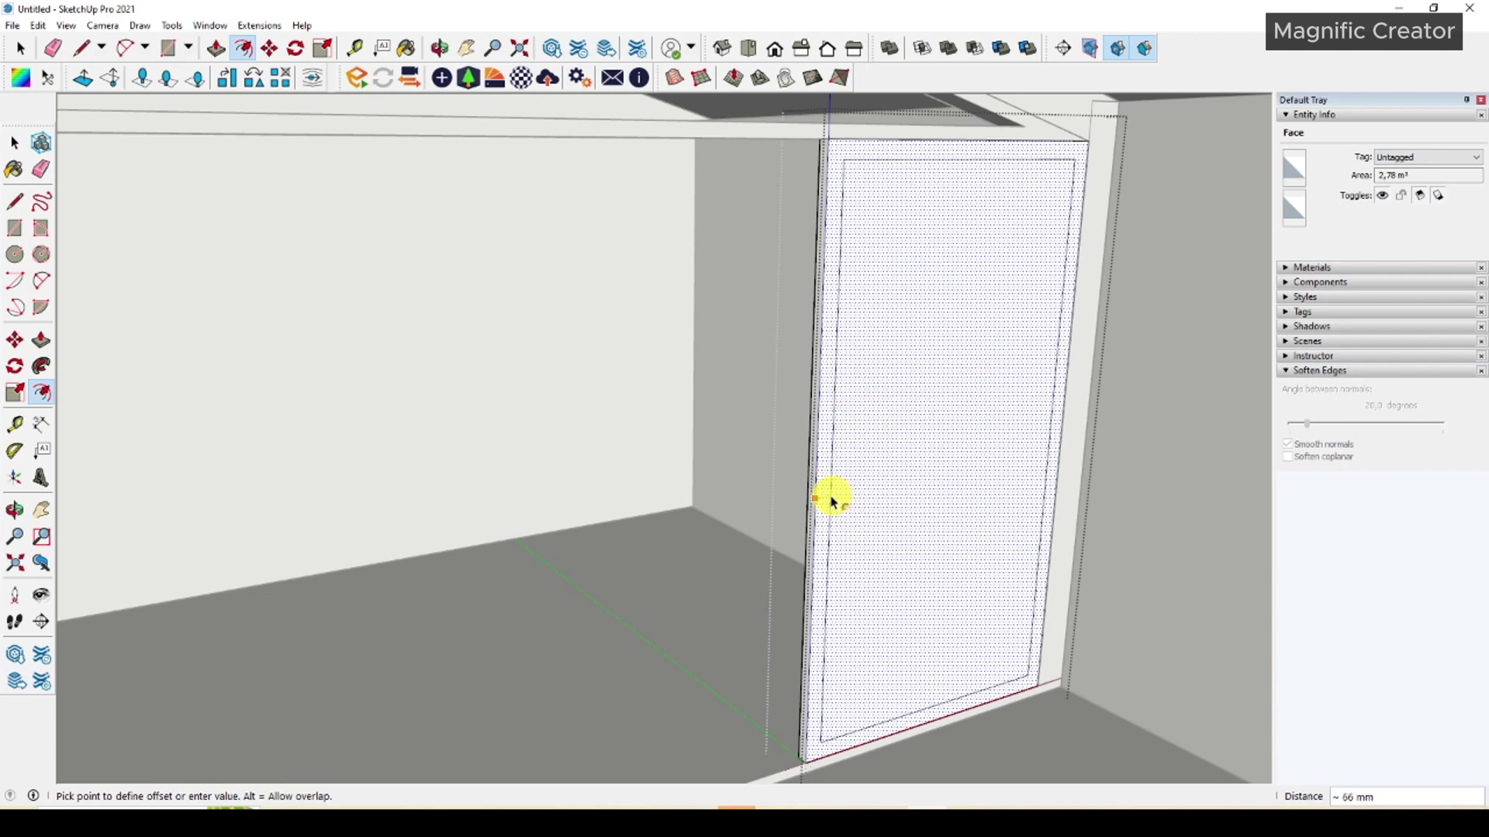
{"action": "left_click", "coordinate": [828, 498]}
Push the inner face back 45 mm through the panel to leave an open frame, and close the group.
{"action": "key", "text": "p"}
{"action": "left_click", "coordinate": [990, 460]}
{"action": "left_click", "coordinate": [915, 539]}
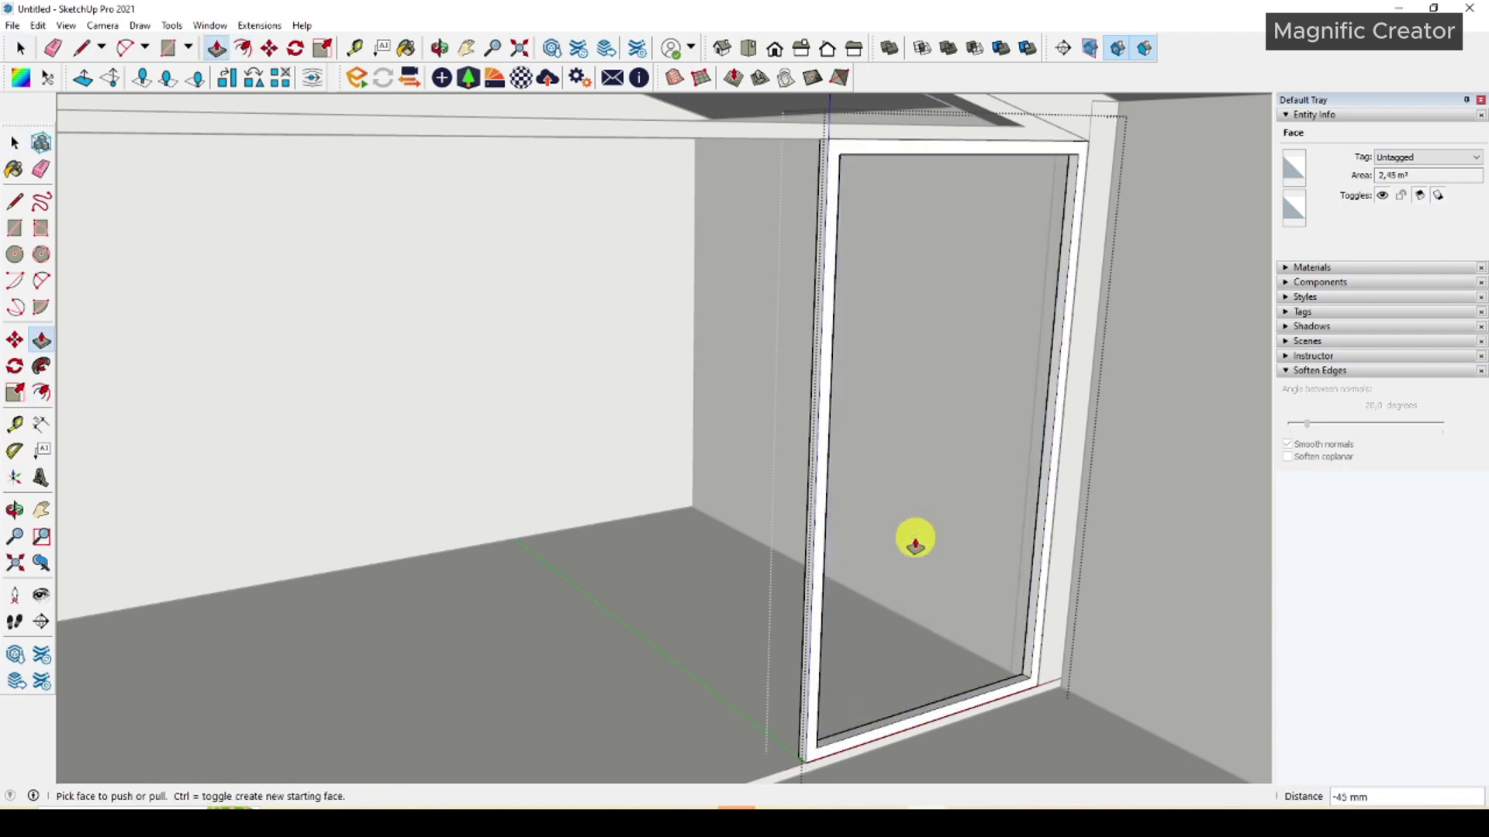
{"action": "key", "text": "space"}
{"action": "scroll", "coordinate": [841, 535], "scroll_direction": "down", "scroll_amount": 6}
{"action": "left_click", "coordinate": [1103, 293]}
Draw a rectangle inside the frame opening at mid-depth, from the lower right inner edge to the upper left inner edge.
{"action": "scroll", "coordinate": [877, 590], "scroll_direction": "up", "scroll_amount": 5}
{"action": "middle_click_drag", "start_coordinate": [876, 580], "coordinate": [903, 564]}
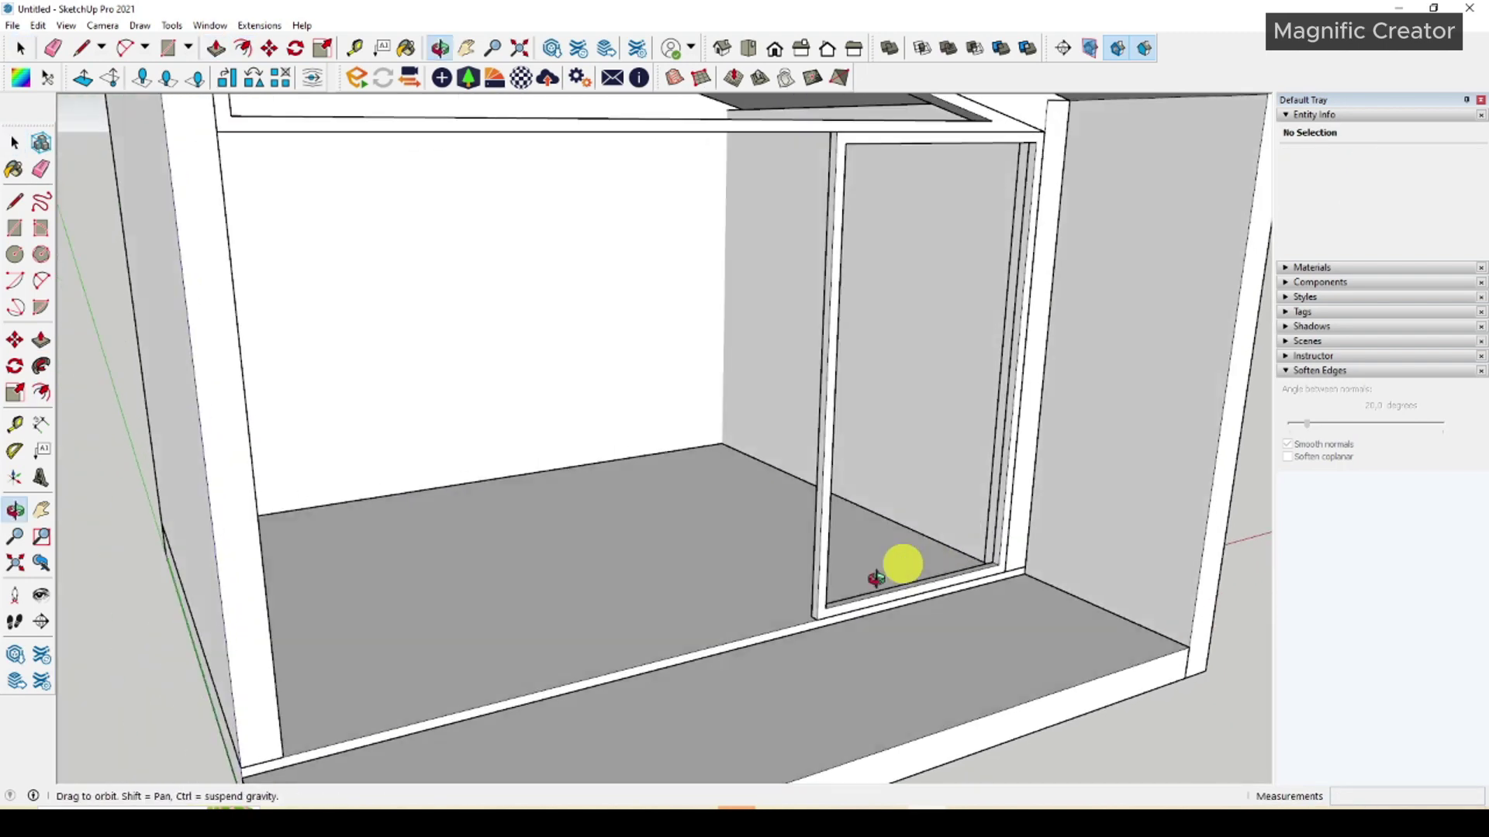
{"action": "scroll", "coordinate": [997, 655], "scroll_direction": "up", "scroll_amount": 4}
{"action": "key", "text": "r"}
{"action": "scroll", "coordinate": [955, 622], "scroll_direction": "up", "scroll_amount": 3}
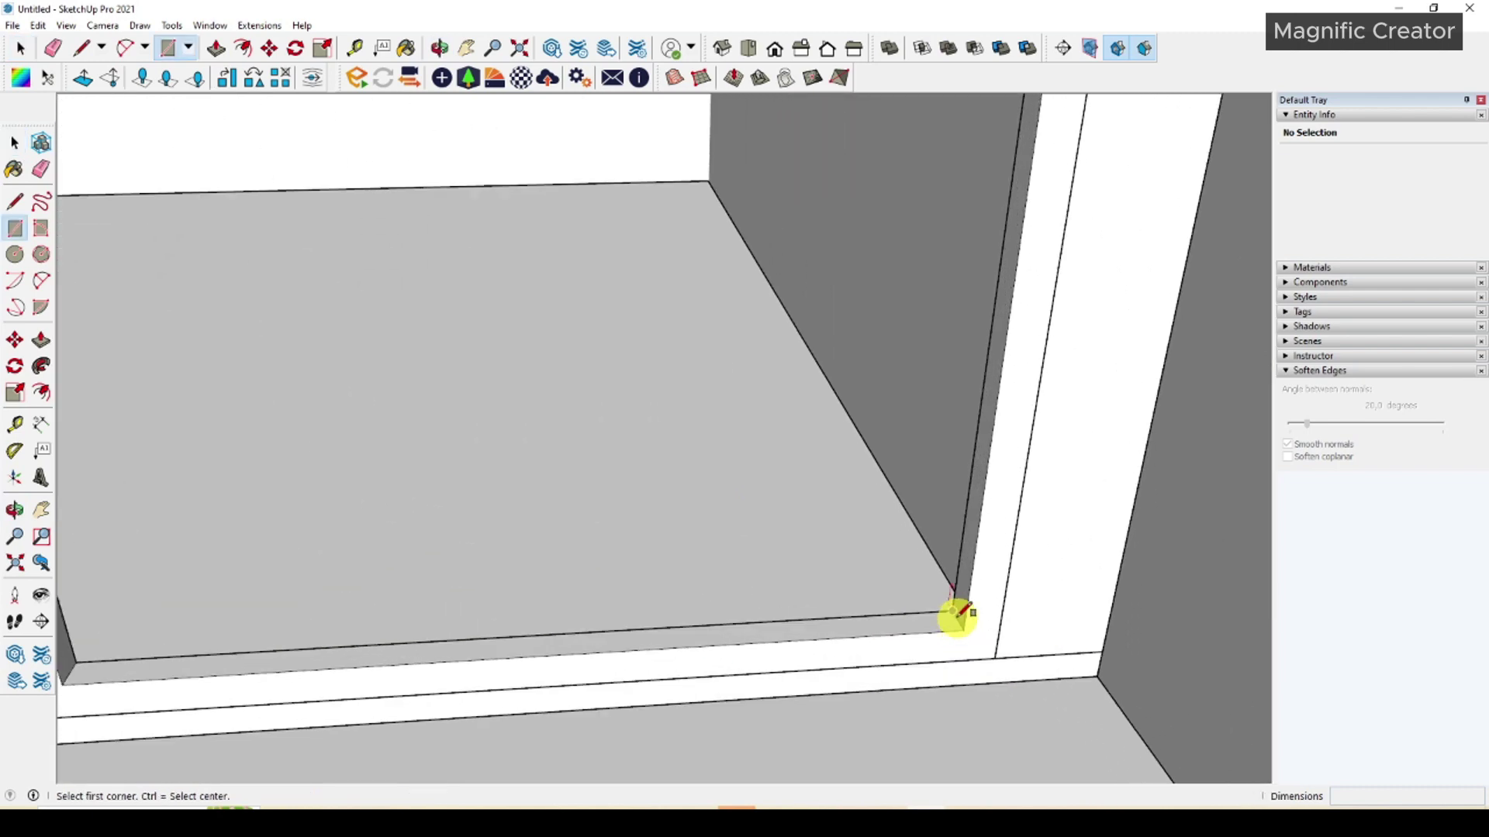
{"action": "scroll", "coordinate": [959, 614], "scroll_direction": "down", "scroll_amount": 2}
{"action": "left_click", "coordinate": [957, 615]}
{"action": "scroll", "coordinate": [941, 631], "scroll_direction": "down", "scroll_amount": 5}
{"action": "middle_click_drag", "start_coordinate": [724, 618], "coordinate": [661, 458]}
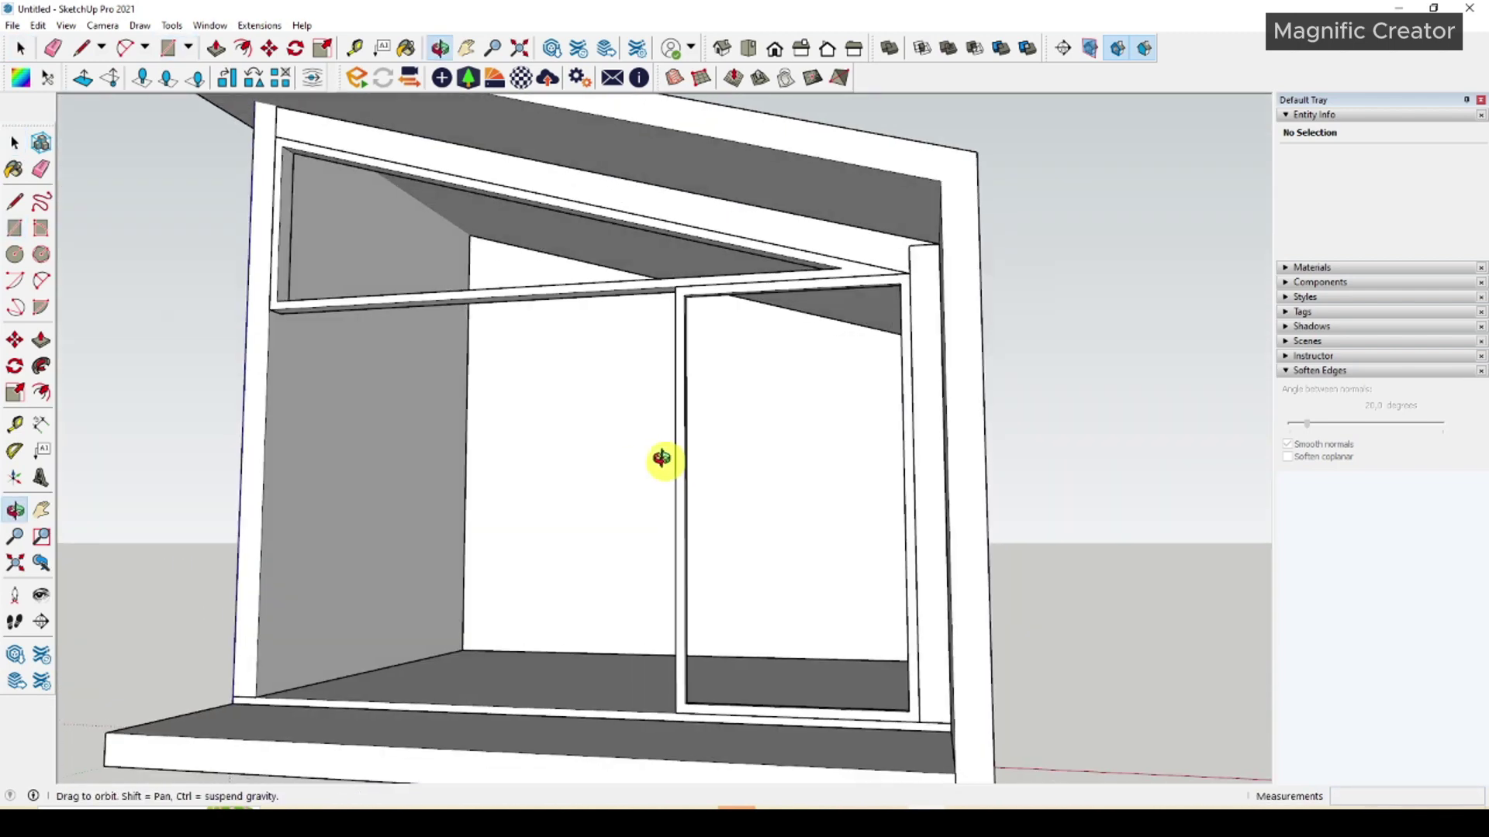
{"action": "scroll", "coordinate": [681, 282], "scroll_direction": "up", "scroll_amount": 3}
{"action": "scroll", "coordinate": [688, 289], "scroll_direction": "up", "scroll_amount": 2}
{"action": "middle_click_drag", "start_coordinate": [687, 289], "coordinate": [618, 233]}
{"action": "scroll", "coordinate": [659, 335], "scroll_direction": "up", "scroll_amount": 2}
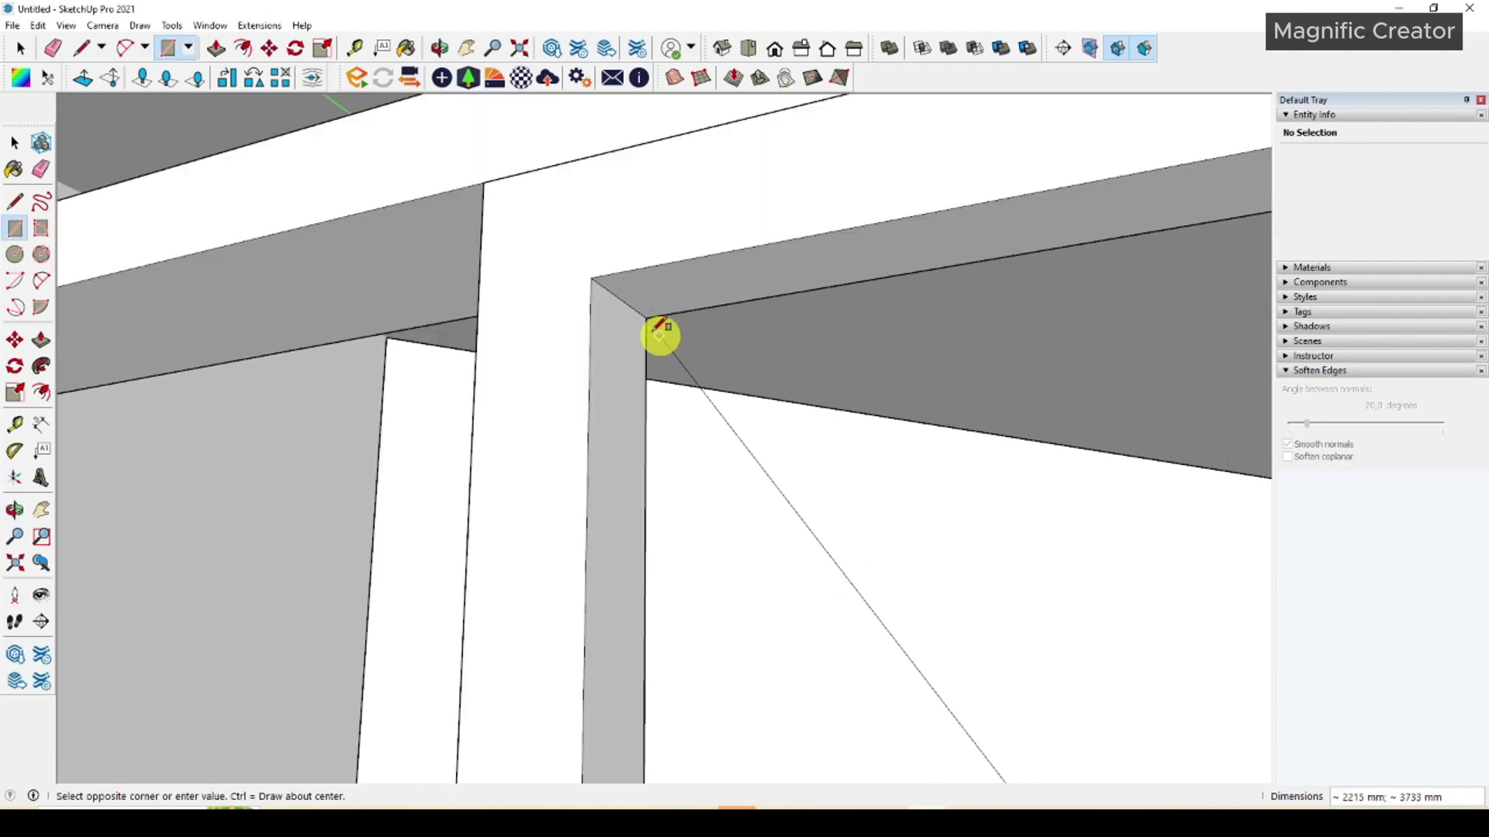
{"action": "left_click", "coordinate": [624, 301]}
Push/Pull the rectangle inside the frame into a thin pane and make it a group.
{"action": "key", "text": "p"}
{"action": "double_click", "coordinate": [682, 316]}
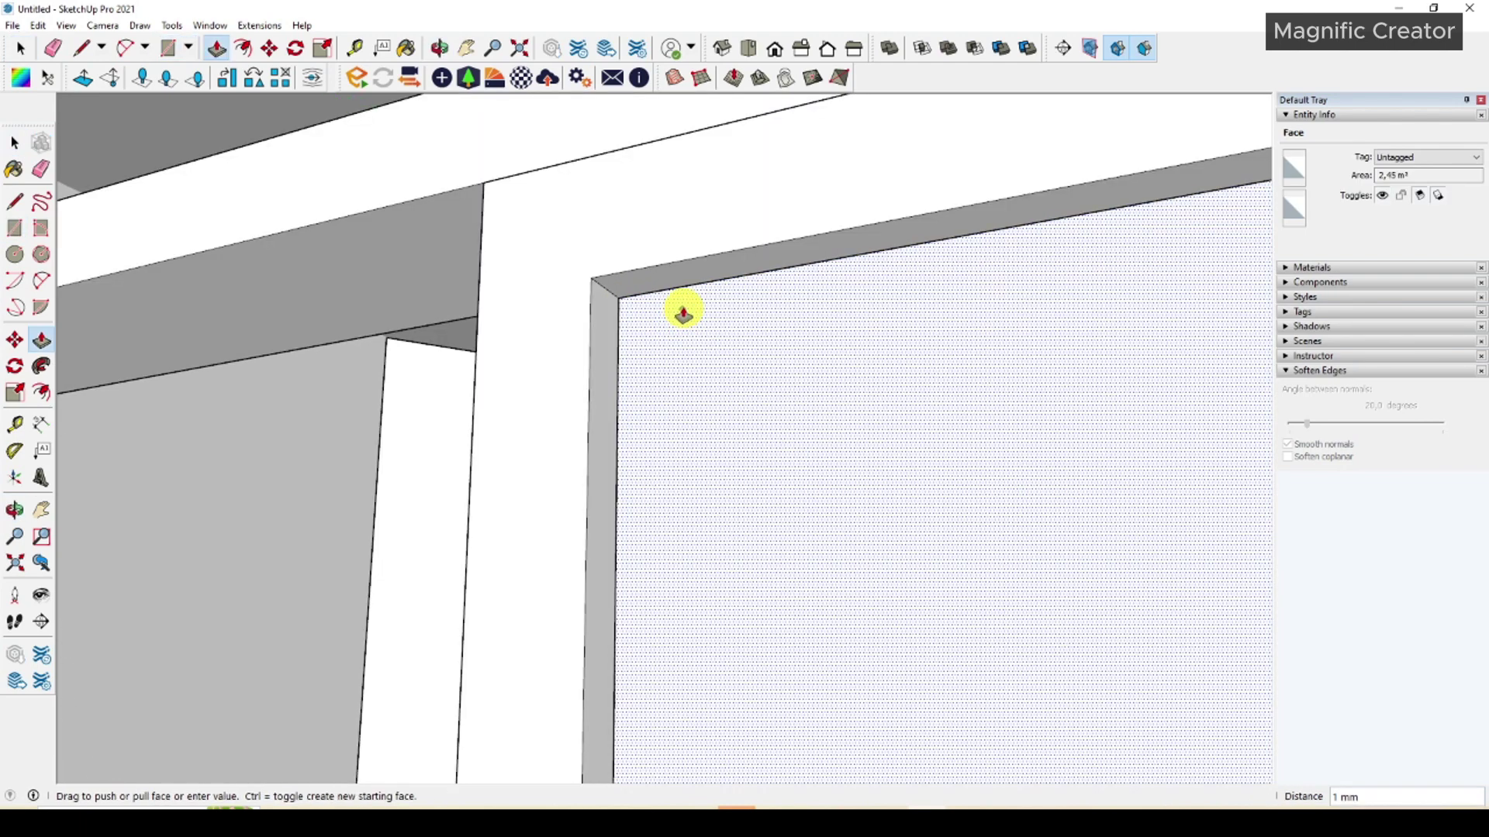
{"action": "key", "text": "space"}
{"action": "right_click", "coordinate": [789, 350]}
{"action": "left_click", "coordinate": [845, 479]}
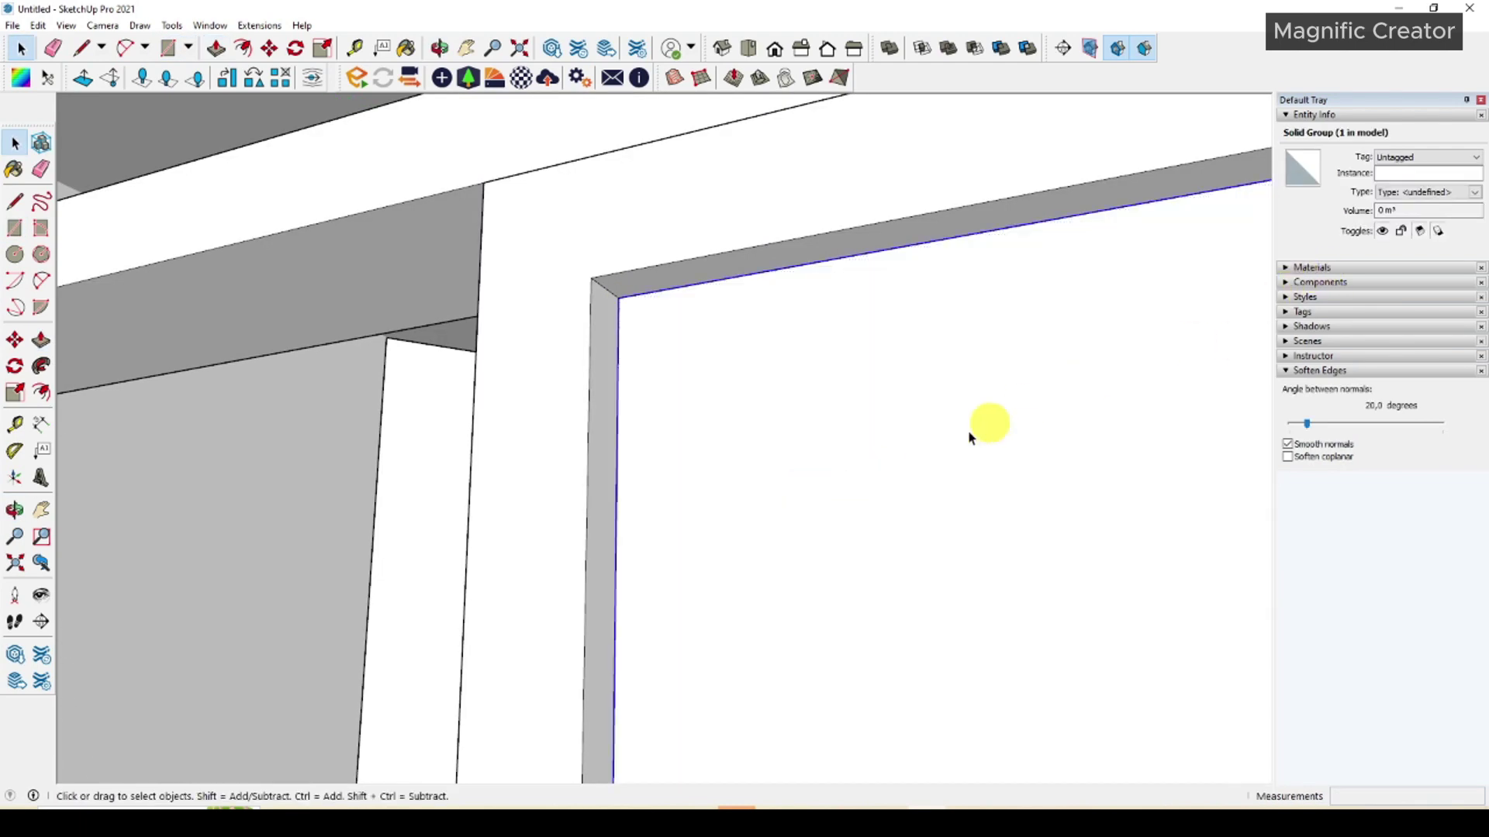
Paint the sloped upper frame and the right-hand panel frame with Color M06 from the Colors collection.
{"action": "scroll", "coordinate": [892, 442], "scroll_direction": "down", "scroll_amount": 3}
{"action": "middle_click_drag", "start_coordinate": [782, 423], "coordinate": [919, 469]}
{"action": "scroll", "coordinate": [918, 470], "scroll_direction": "down", "scroll_amount": 3}
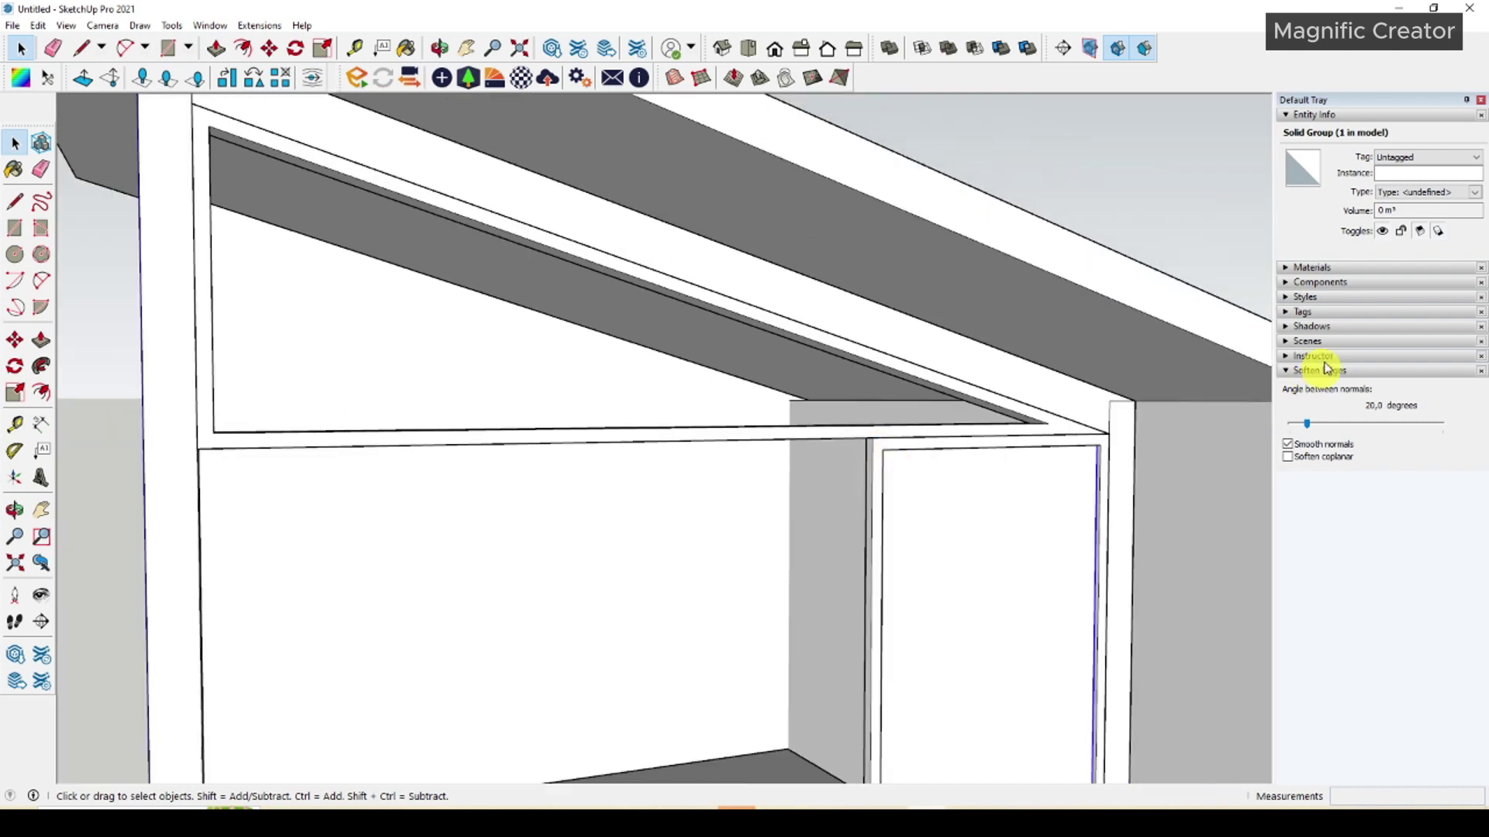
{"action": "left_click", "coordinate": [1284, 267]}
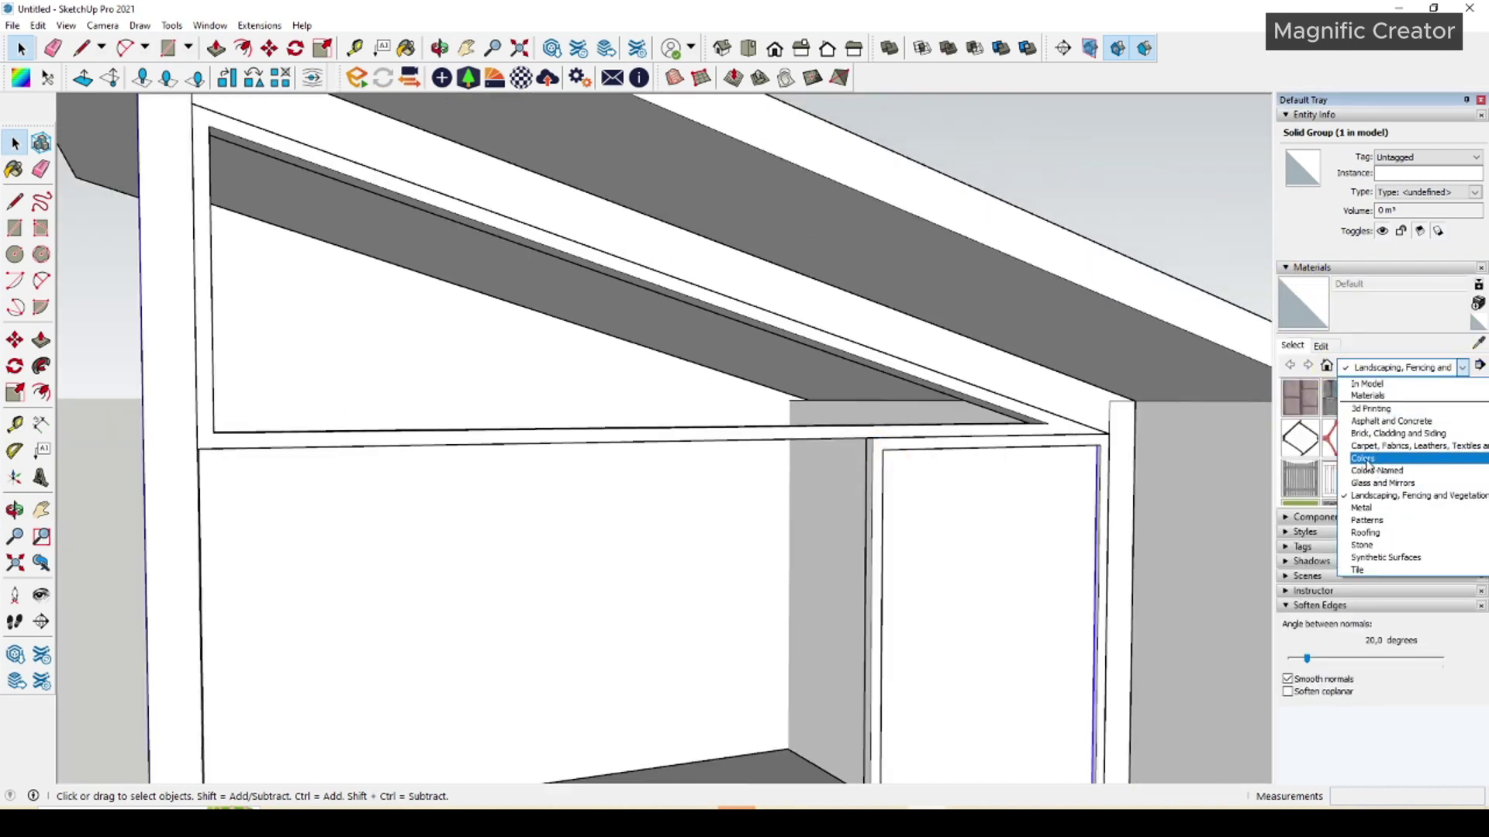
{"action": "left_click", "coordinate": [1365, 459]}
{"action": "scroll", "coordinate": [1365, 456], "scroll_direction": "down", "scroll_amount": 8}
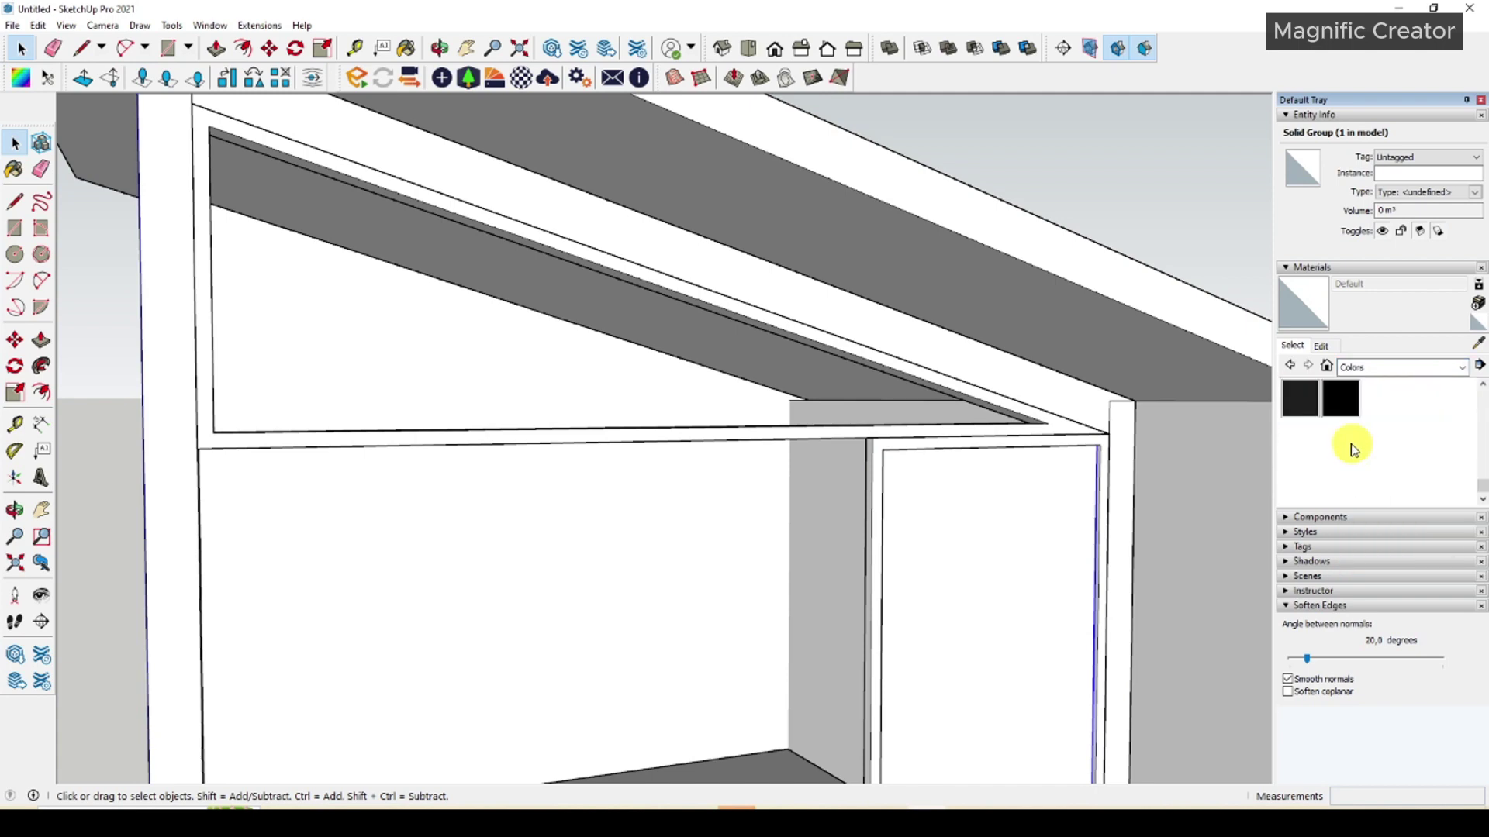
{"action": "scroll", "coordinate": [1353, 445], "scroll_direction": "up", "scroll_amount": 1}
{"action": "left_click", "coordinate": [1384, 459]}
{"action": "scroll", "coordinate": [828, 432], "scroll_direction": "up", "scroll_amount": 1}
{"action": "left_click", "coordinate": [860, 369]}
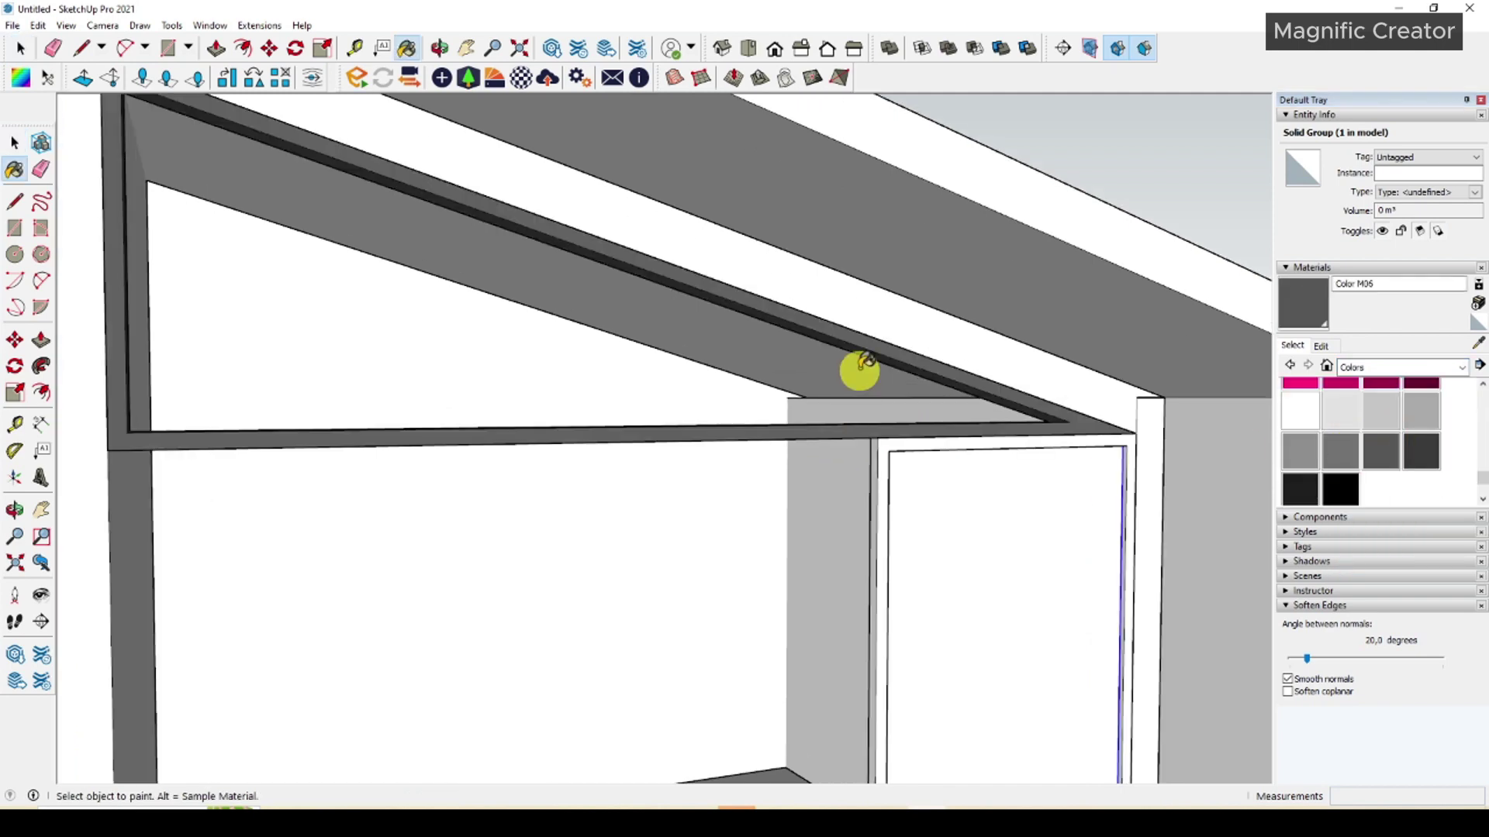
{"action": "left_click", "coordinate": [884, 454]}
{"action": "scroll", "coordinate": [882, 455], "scroll_direction": "down", "scroll_amount": 4}
{"action": "key", "text": "space"}
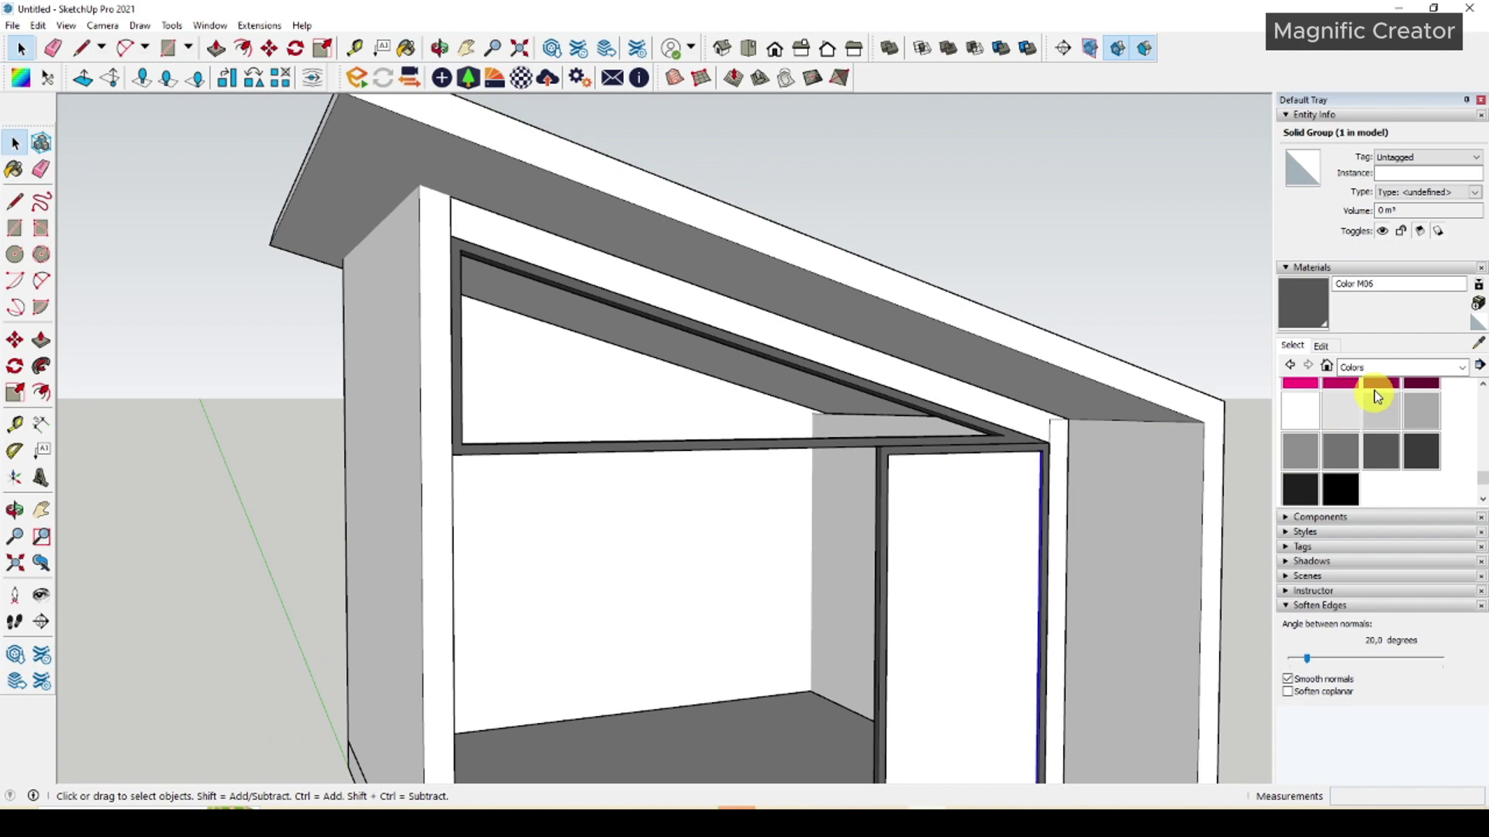
Paint the pane in the right-hand frame with Translucent Glass Blue from the Glass and Mirrors collection.
{"action": "left_click", "coordinate": [1462, 369]}
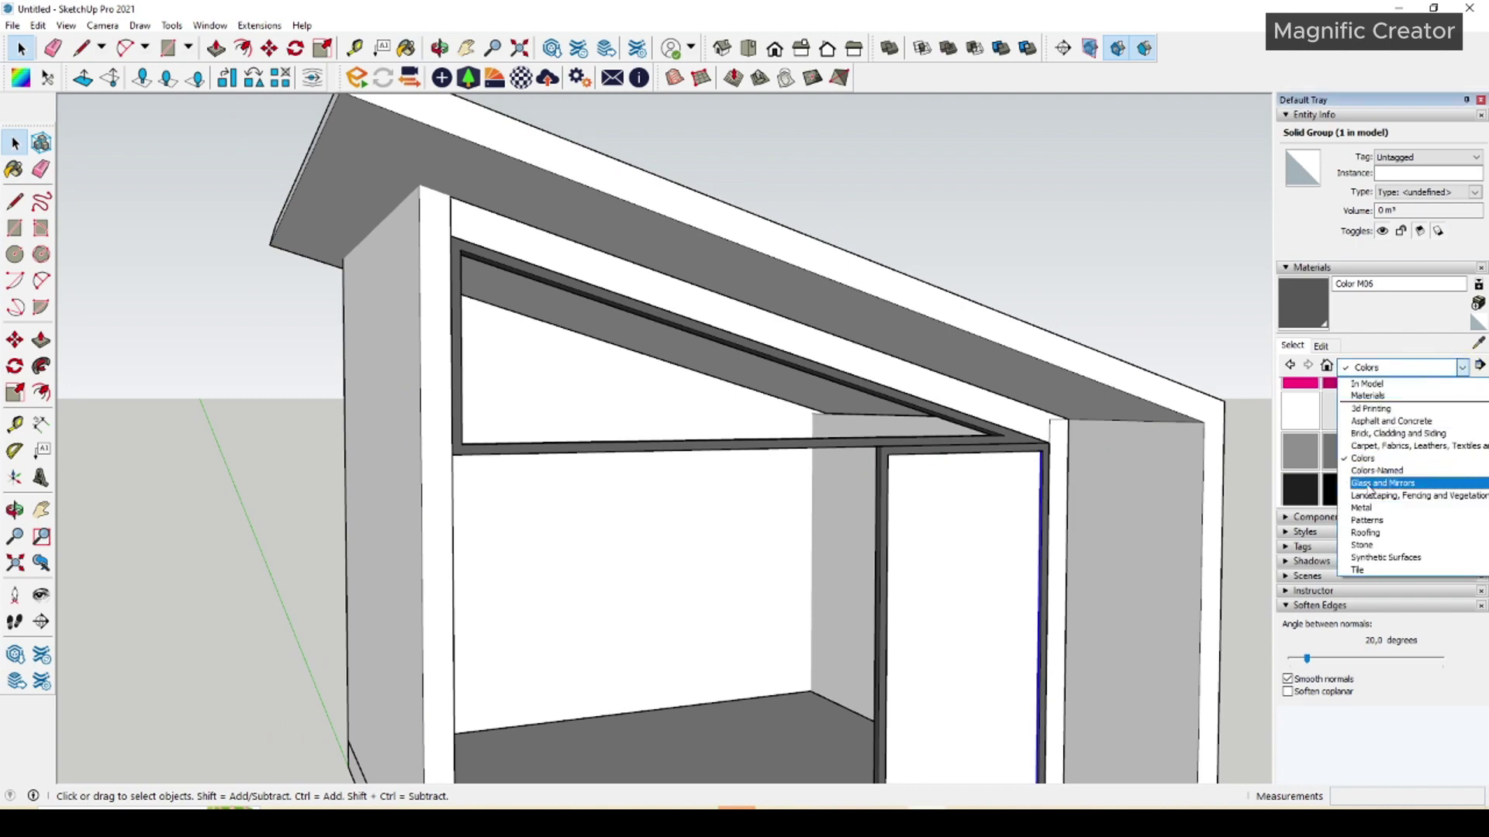
{"action": "left_click", "coordinate": [1370, 485]}
{"action": "left_click", "coordinate": [1143, 460]}
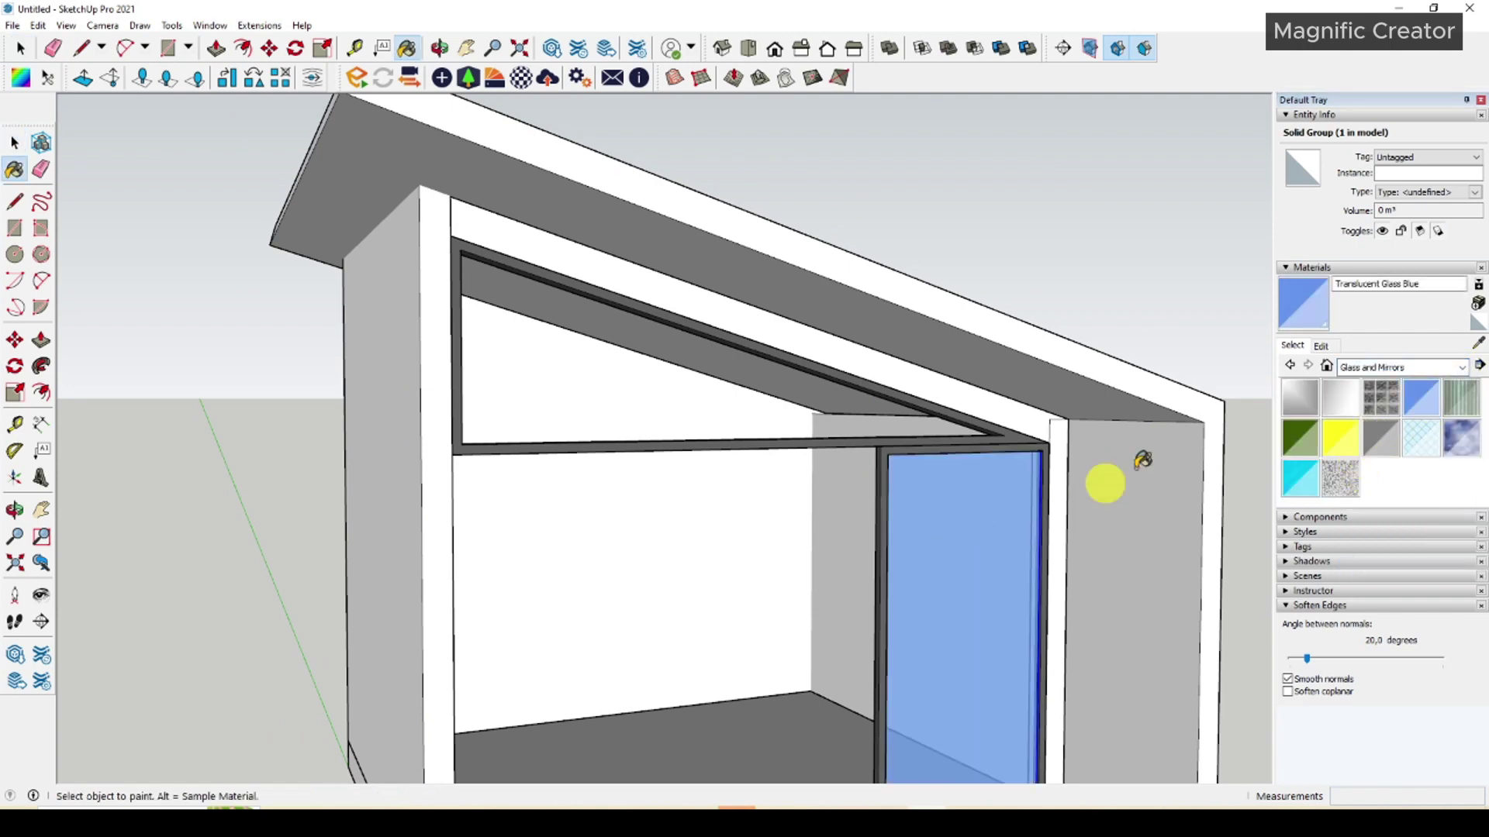
Edit the Translucent Glass Blue material to a lighter blue and set its opacity to 17.
{"action": "left_click", "coordinate": [1321, 346]}
{"action": "left_click", "coordinate": [1312, 433]}
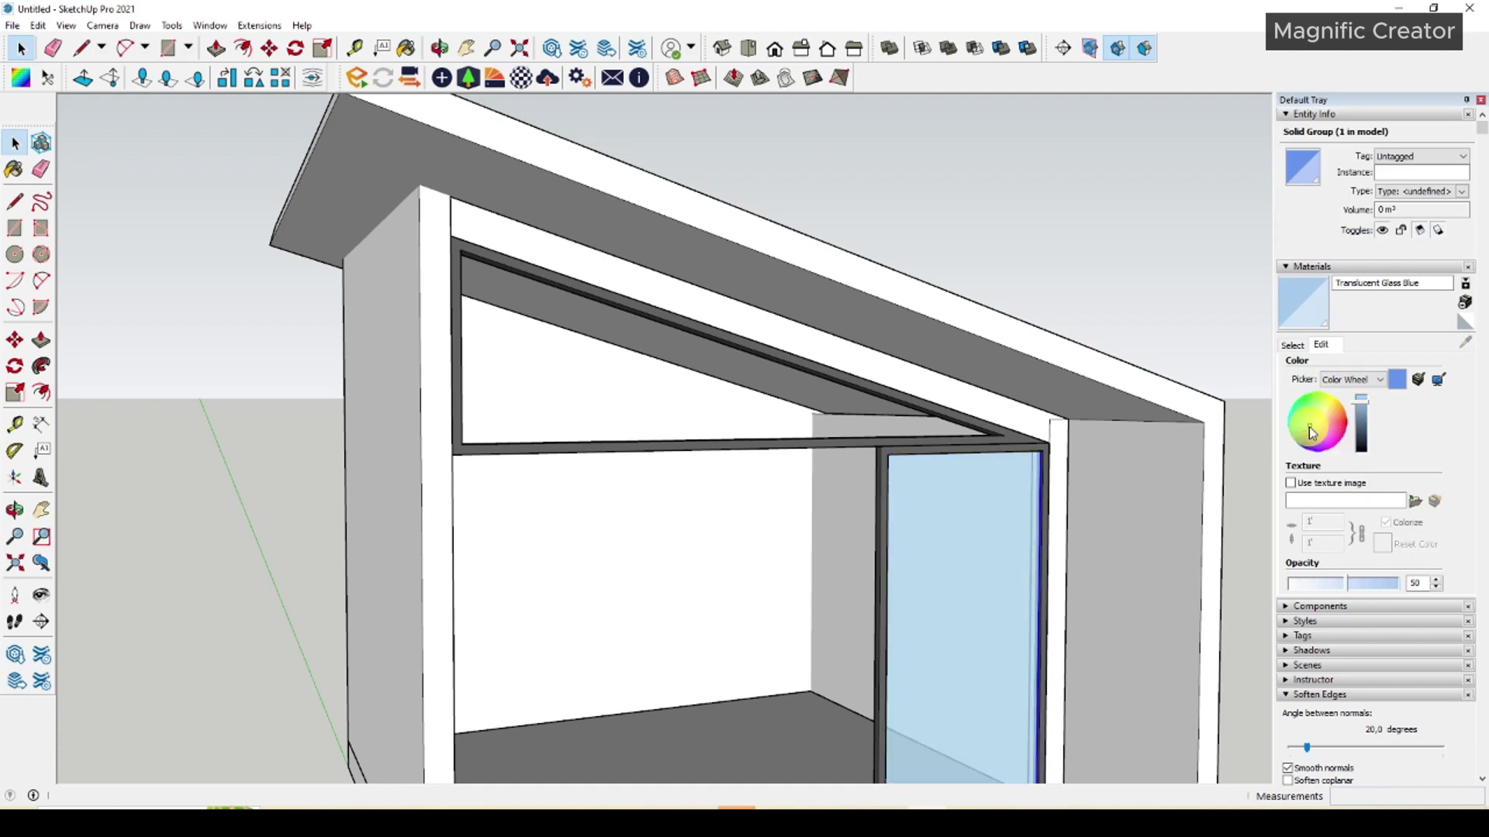
{"action": "left_click_drag", "start_coordinate": [1314, 594], "coordinate": [1323, 589]}
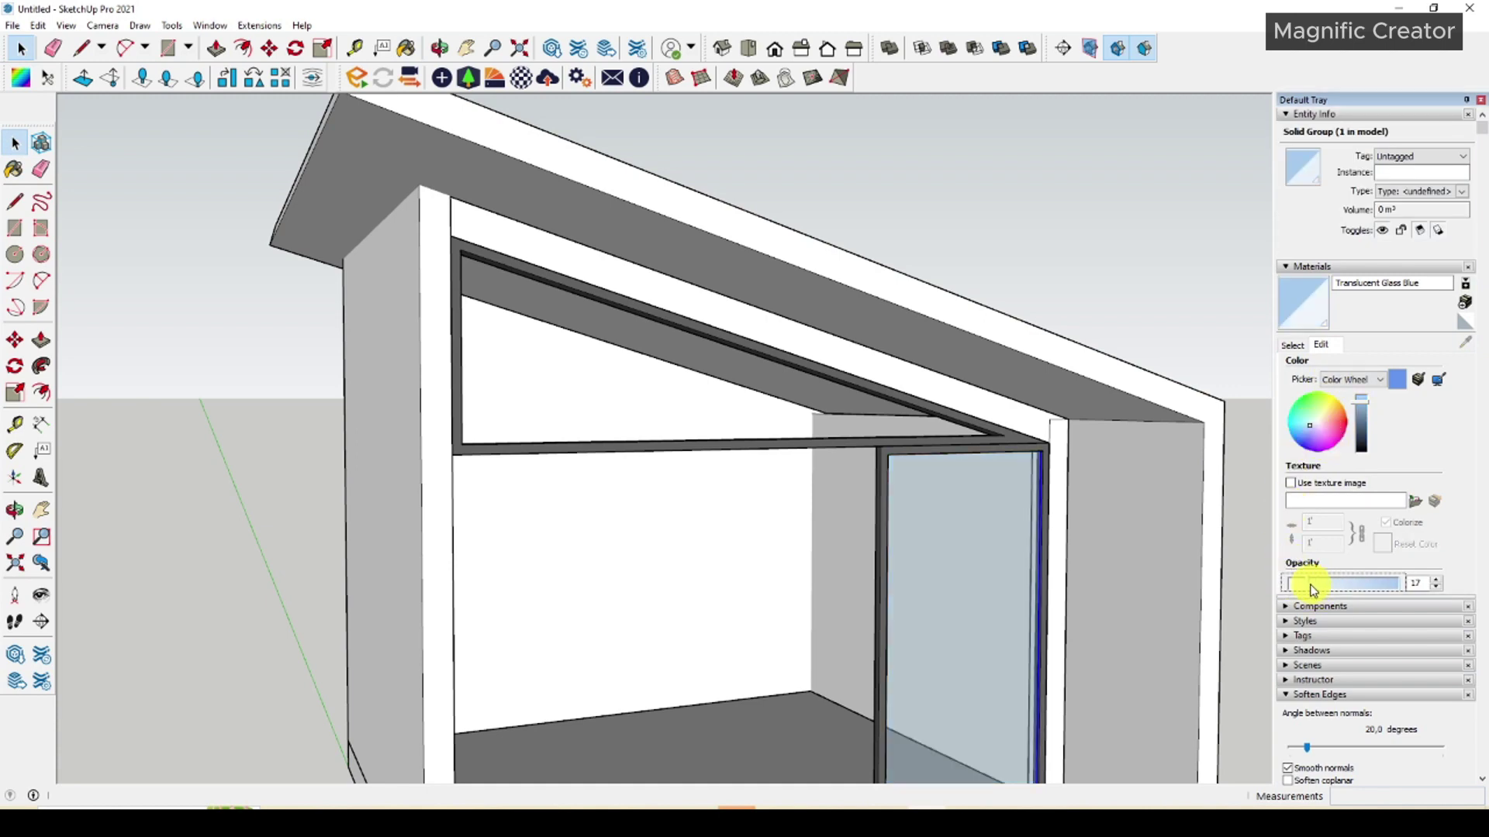
{"action": "scroll", "coordinate": [884, 449], "scroll_direction": "up", "scroll_amount": 3}
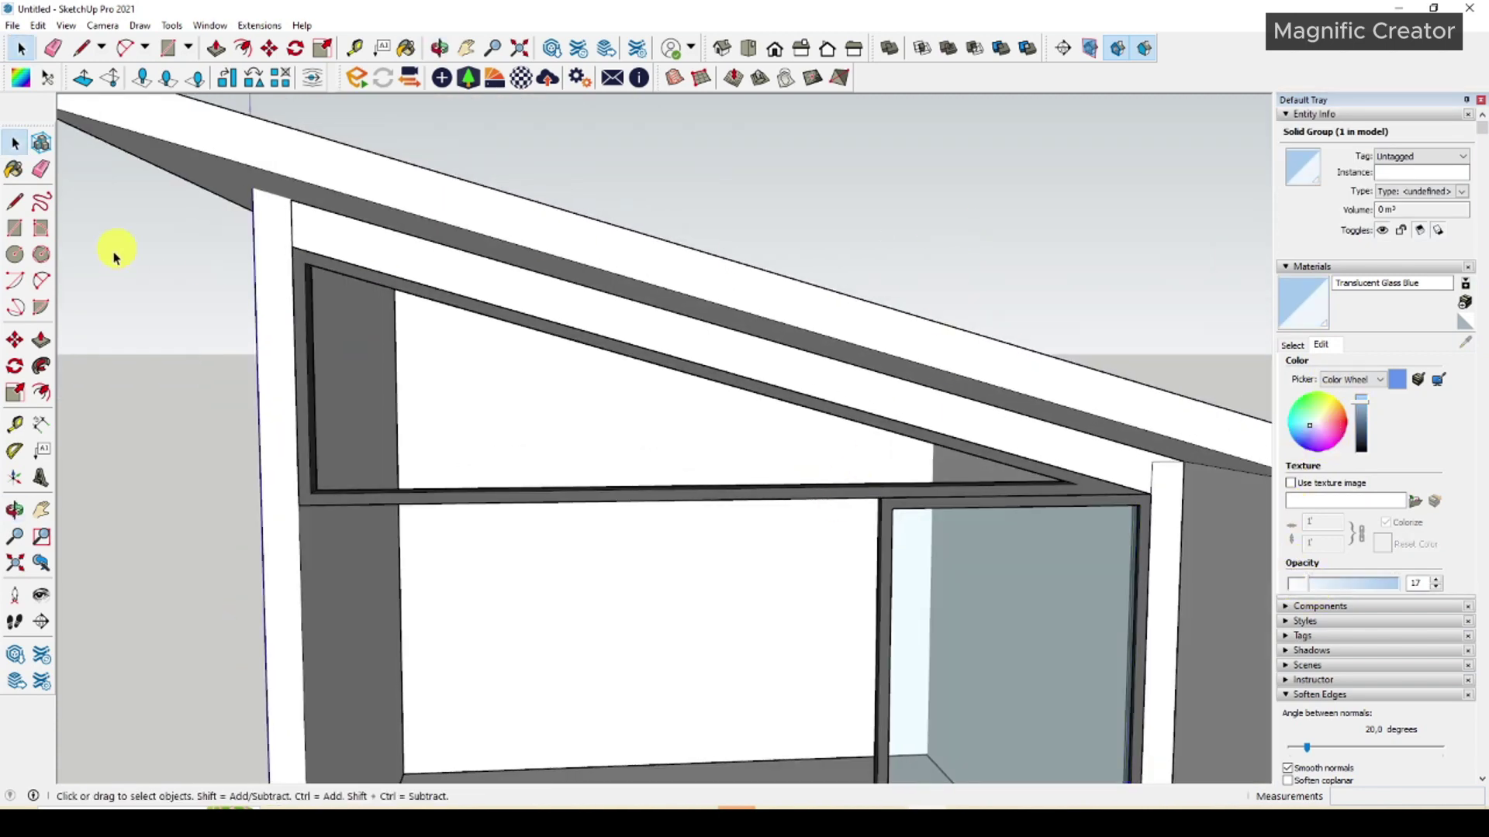
{"action": "left_click", "coordinate": [114, 257]}
Trace the inside of the sloped upper frame with lines at mid-depth to form a closed triangular face.
{"action": "scroll", "coordinate": [319, 243], "scroll_direction": "up", "scroll_amount": 5}
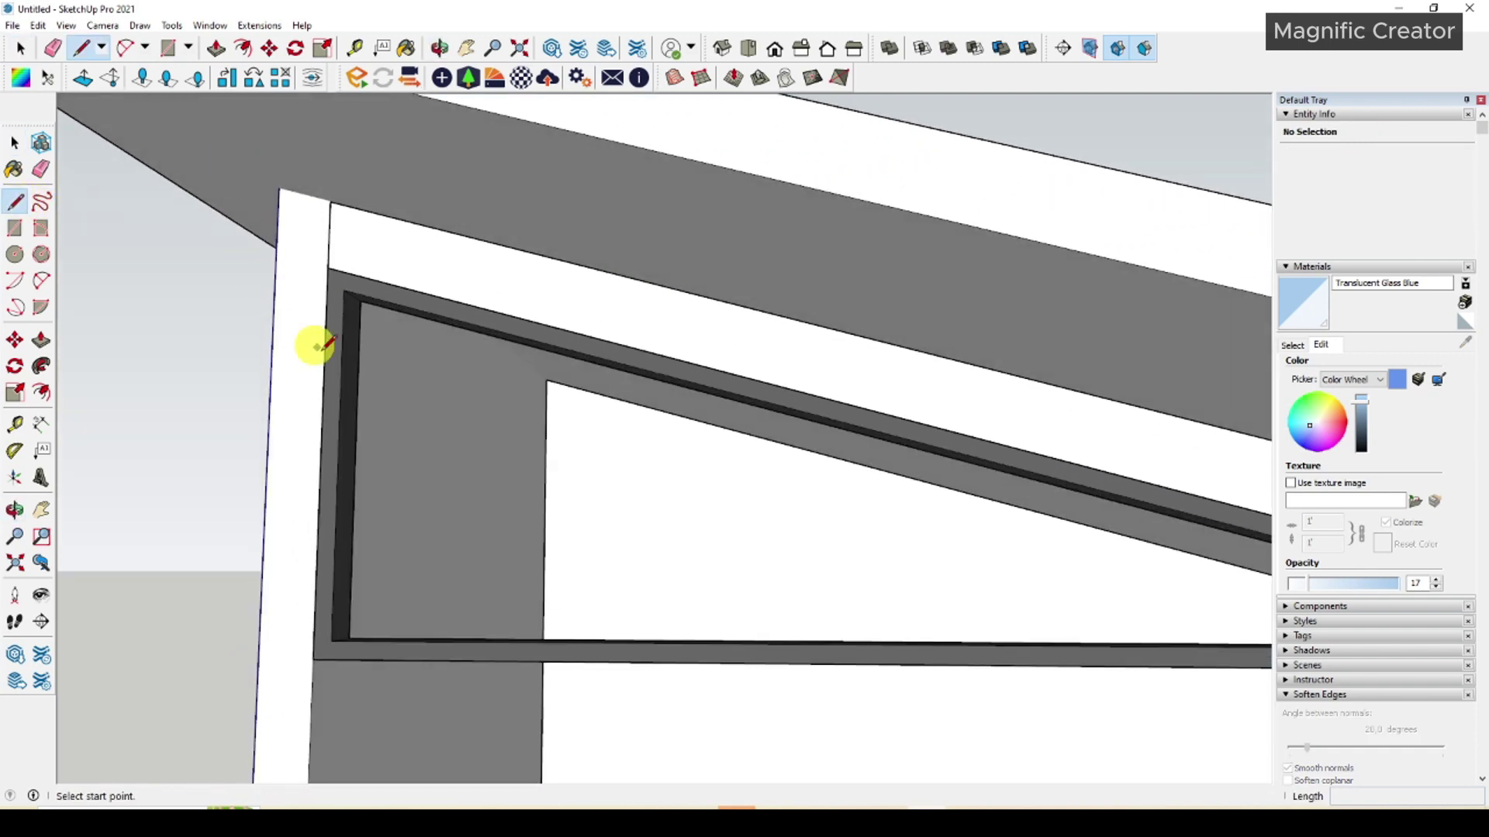
{"action": "left_click", "coordinate": [358, 261]}
{"action": "scroll", "coordinate": [356, 322], "scroll_direction": "down", "scroll_amount": 4}
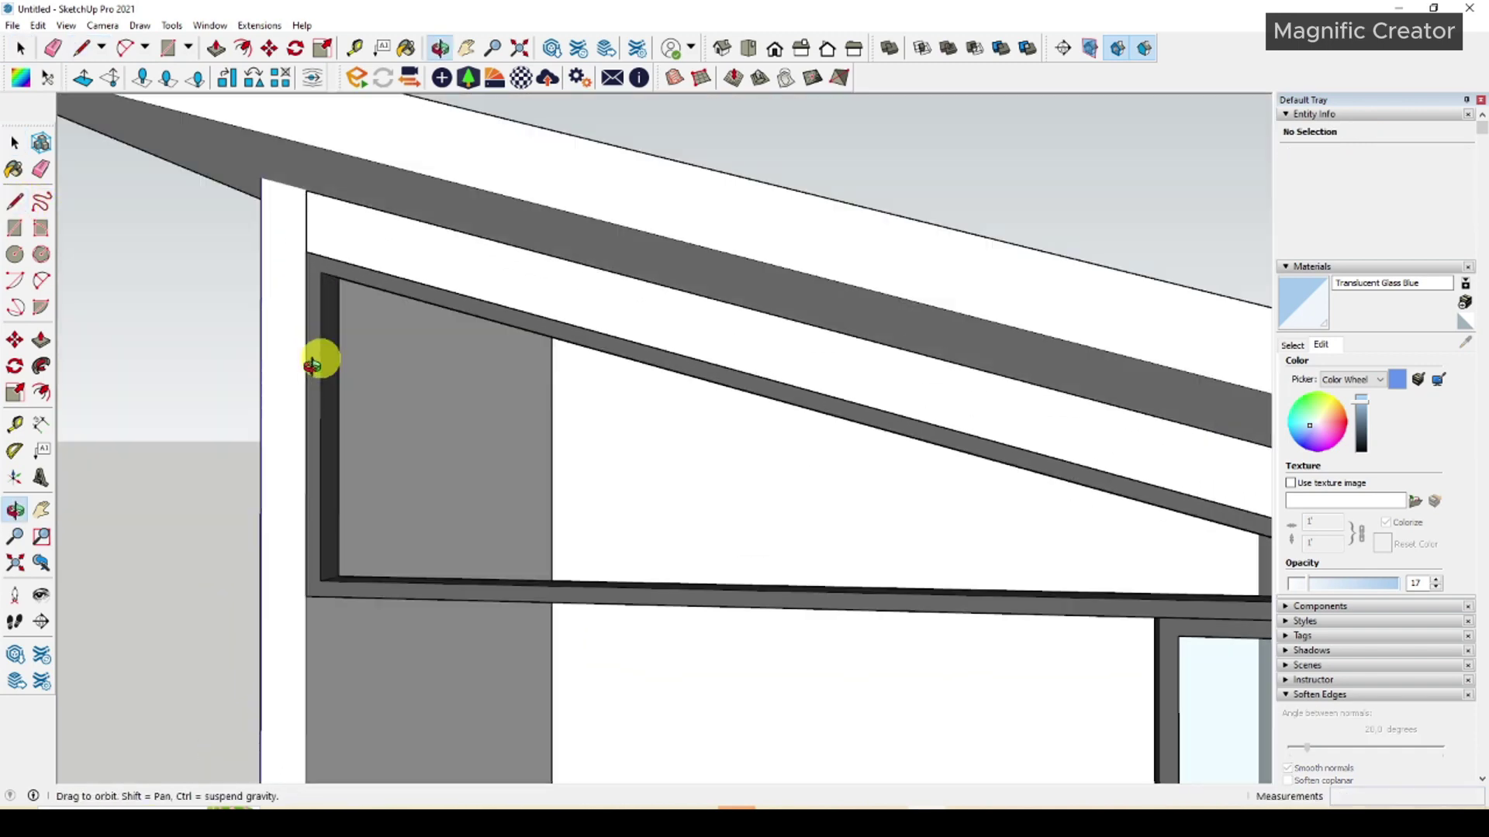
{"action": "scroll", "coordinate": [339, 612], "scroll_direction": "up", "scroll_amount": 5}
{"action": "left_click", "coordinate": [321, 620]}
{"action": "scroll", "coordinate": [355, 622], "scroll_direction": "down", "scroll_amount": 5}
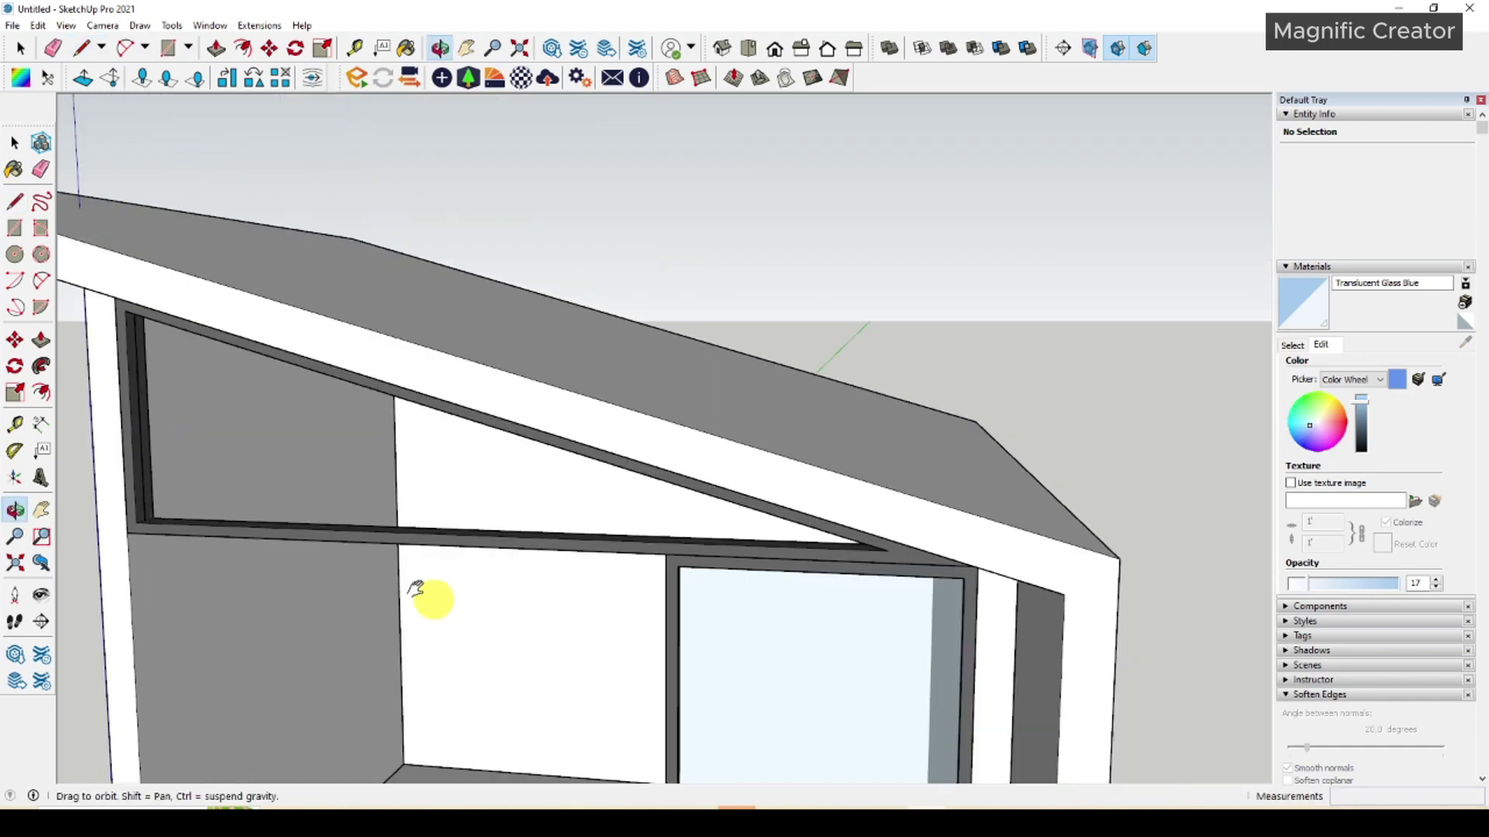
{"action": "scroll", "coordinate": [985, 477], "scroll_direction": "up", "scroll_amount": 6}
{"action": "scroll", "coordinate": [1013, 482], "scroll_direction": "up", "scroll_amount": 2}
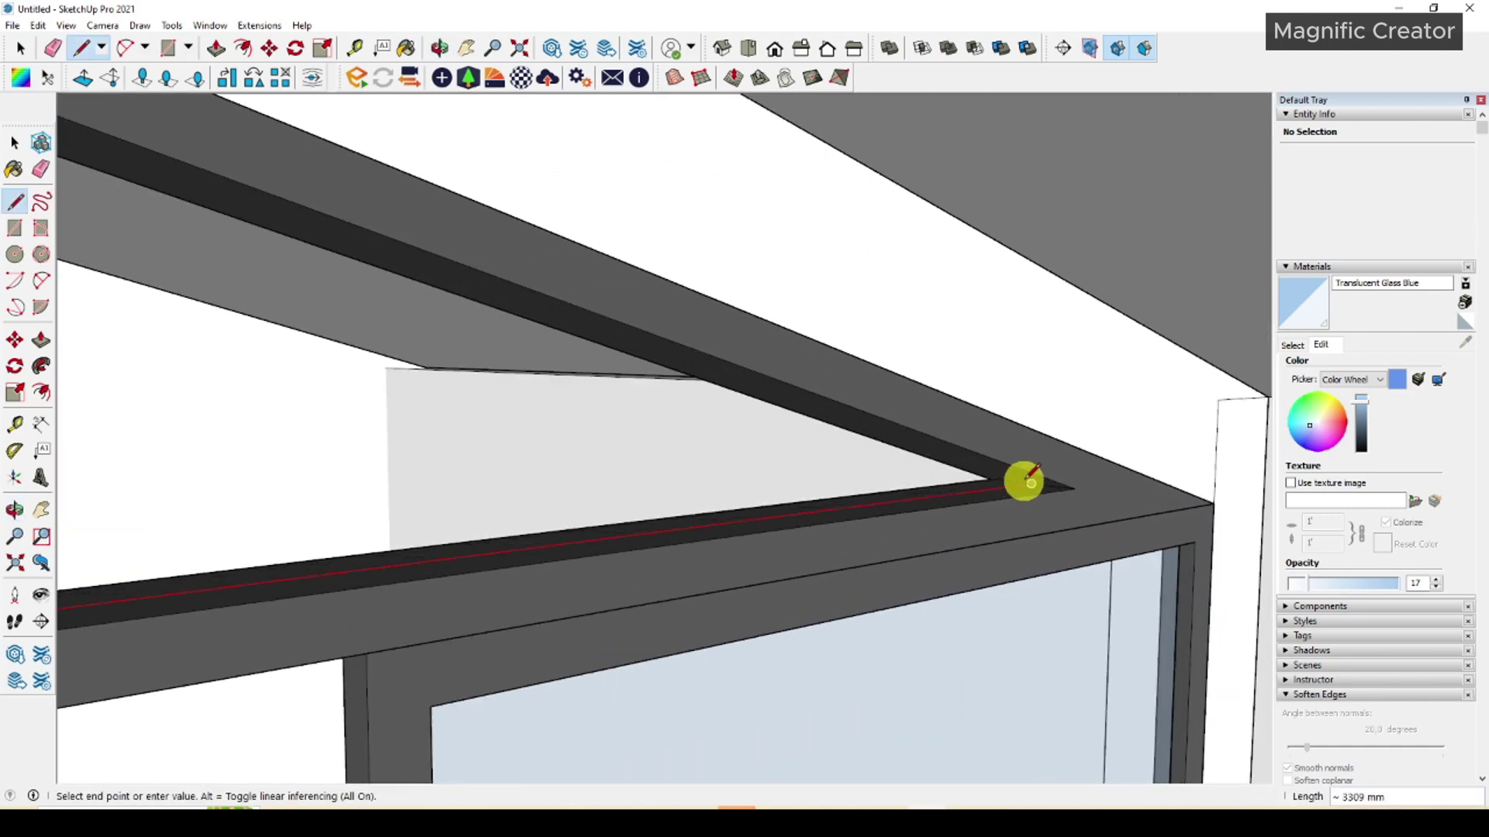
{"action": "scroll", "coordinate": [1027, 482], "scroll_direction": "up", "scroll_amount": 2}
{"action": "scroll", "coordinate": [718, 572], "scroll_direction": "down", "scroll_amount": 6}
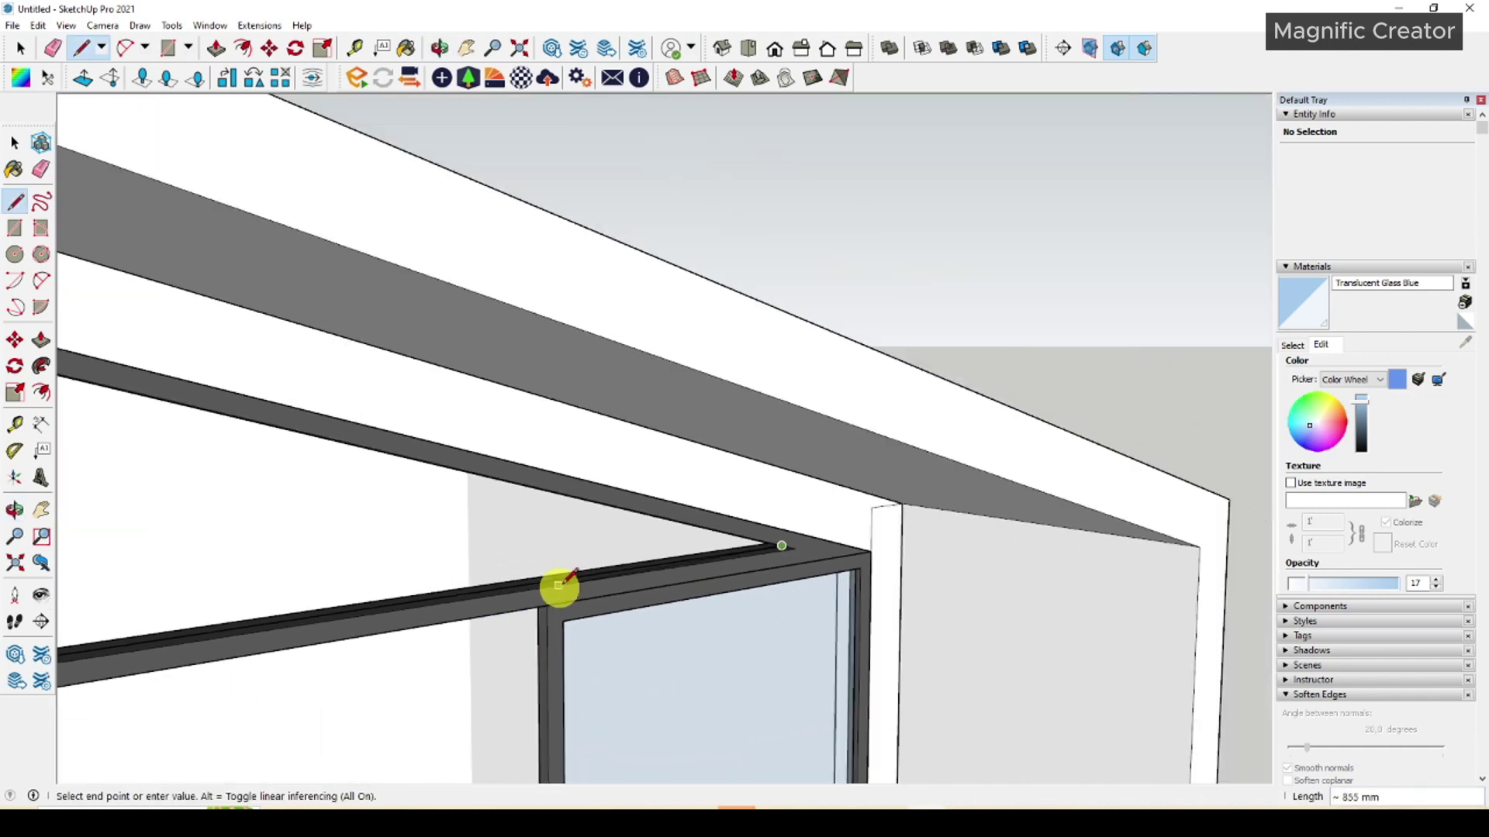
{"action": "middle_click_drag", "start_coordinate": [558, 585], "coordinate": [533, 326]}
{"action": "scroll", "coordinate": [276, 232], "scroll_direction": "up", "scroll_amount": 5}
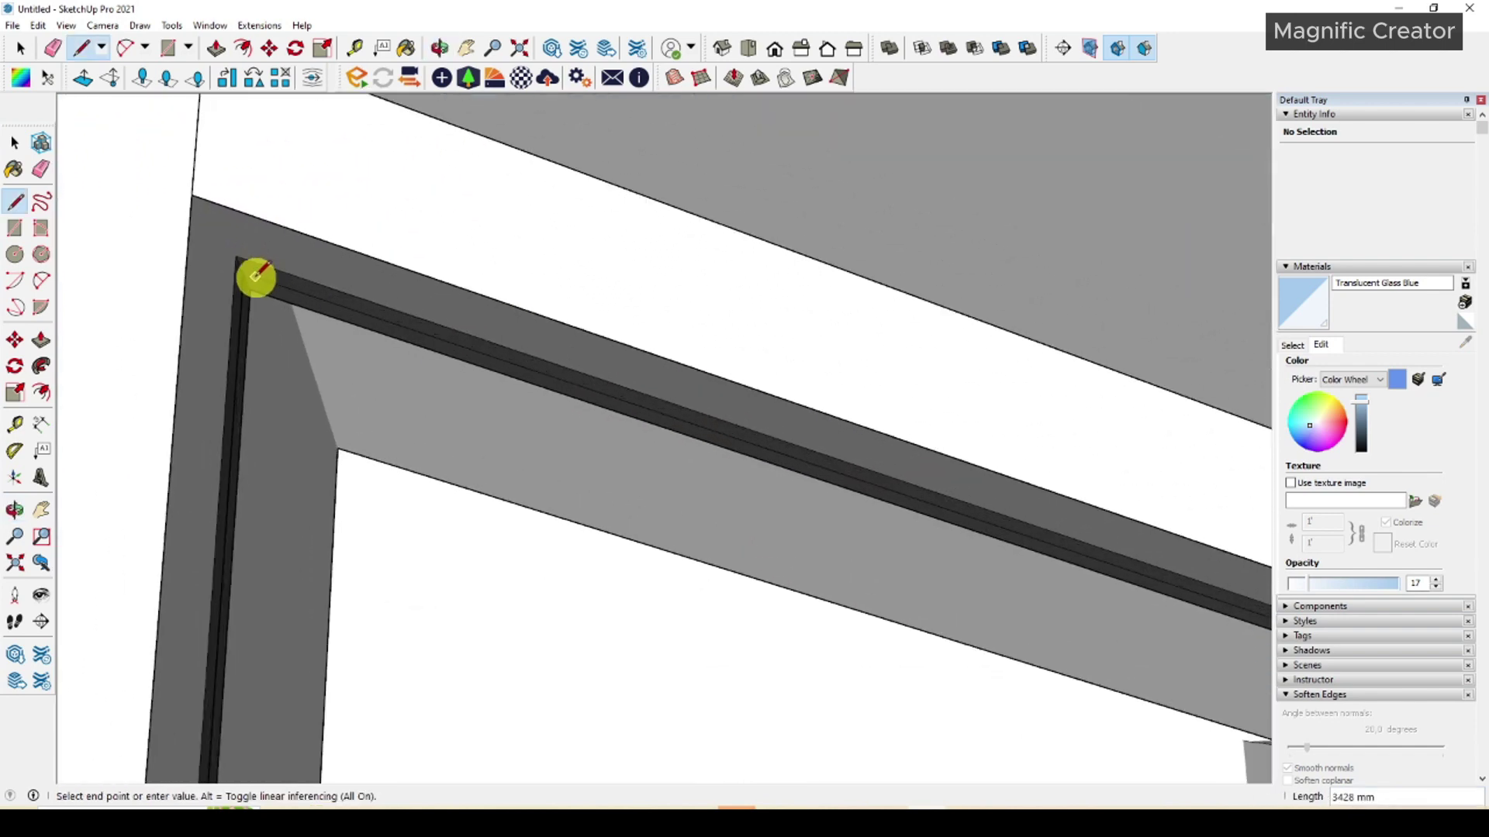
{"action": "key", "text": "space"}
Push/Pull the triangular face by 12 mm and make the resulting pane a group.
{"action": "scroll", "coordinate": [305, 344], "scroll_direction": "up", "scroll_amount": 2}
{"action": "scroll", "coordinate": [303, 339], "scroll_direction": "up", "scroll_amount": 1}
{"action": "key", "text": "p"}
{"action": "left_click", "coordinate": [314, 310]}
{"action": "left_click", "coordinate": [315, 304]}
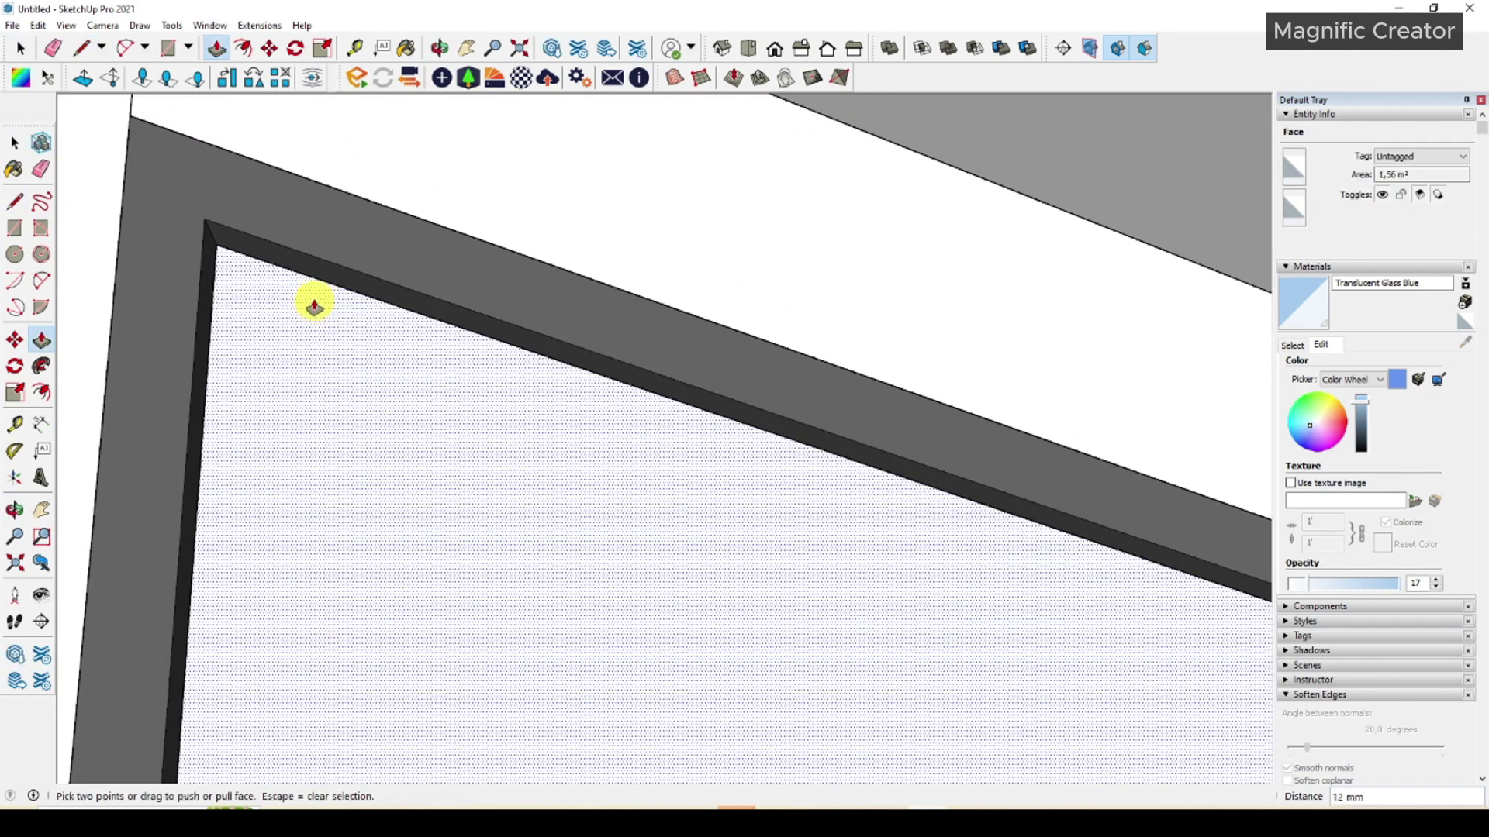
{"action": "key", "text": "space"}
{"action": "double_click", "coordinate": [331, 308]}
{"action": "right_click", "coordinate": [335, 308]}
{"action": "left_click", "coordinate": [396, 444]}
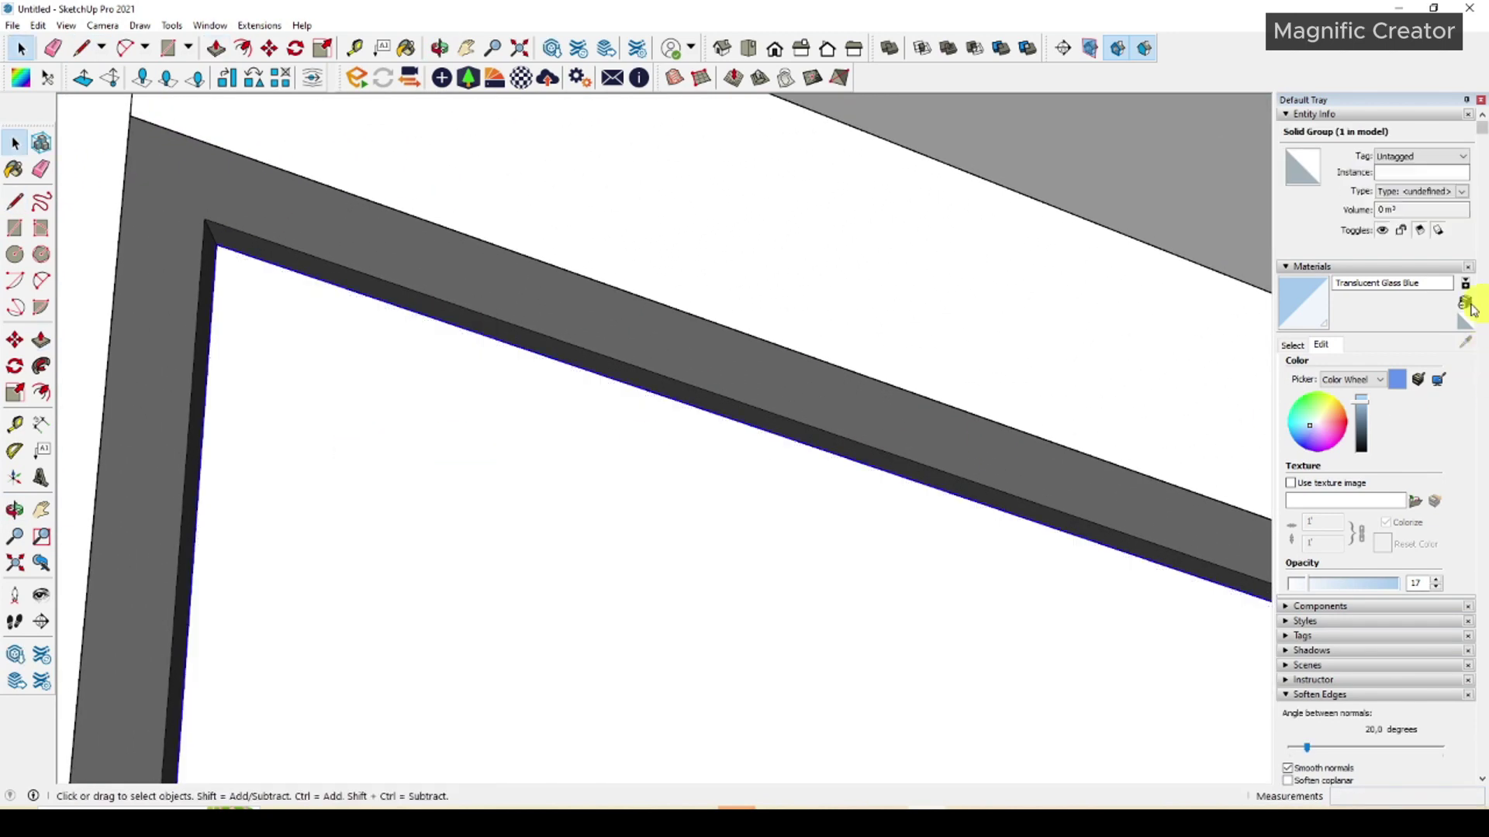
Paint the triangular pane in the upper frame with the edited Translucent Glass Blue material.
{"action": "scroll", "coordinate": [642, 508], "scroll_direction": "down", "scroll_amount": 8}
{"action": "middle_click_drag", "start_coordinate": [675, 443], "coordinate": [777, 463]}
{"action": "left_click", "coordinate": [777, 463]}
Group the right-hand frame with its glass pane and turn that group into a component.
{"action": "scroll", "coordinate": [767, 449], "scroll_direction": "up", "scroll_amount": 5}
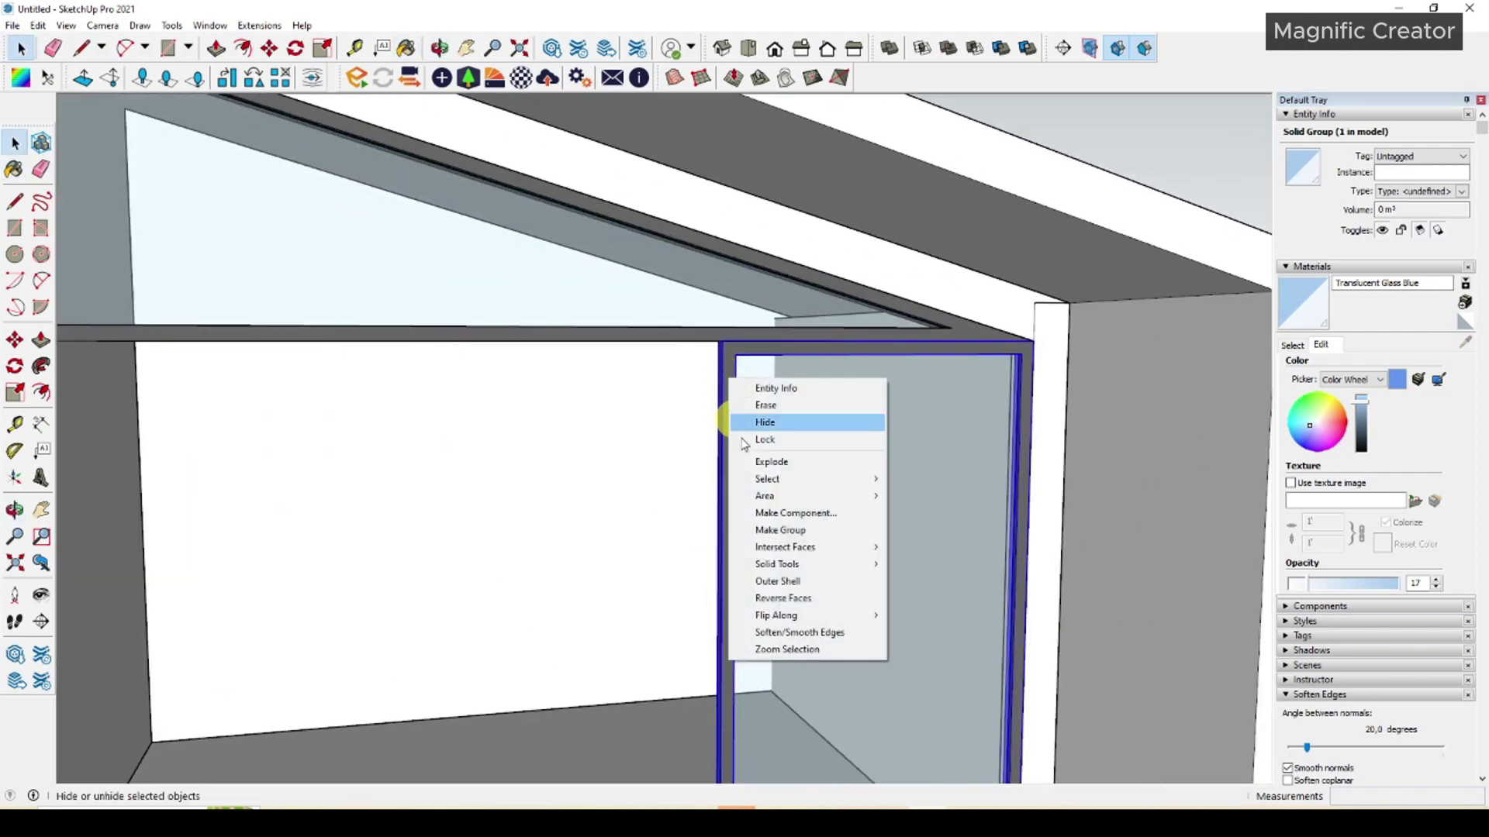
{"action": "left_click", "coordinate": [765, 535]}
{"action": "scroll", "coordinate": [801, 393], "scroll_direction": "down", "scroll_amount": 5}
{"action": "middle_click_drag", "start_coordinate": [801, 392], "coordinate": [738, 579]}
{"action": "scroll", "coordinate": [788, 491], "scroll_direction": "up", "scroll_amount": 5}
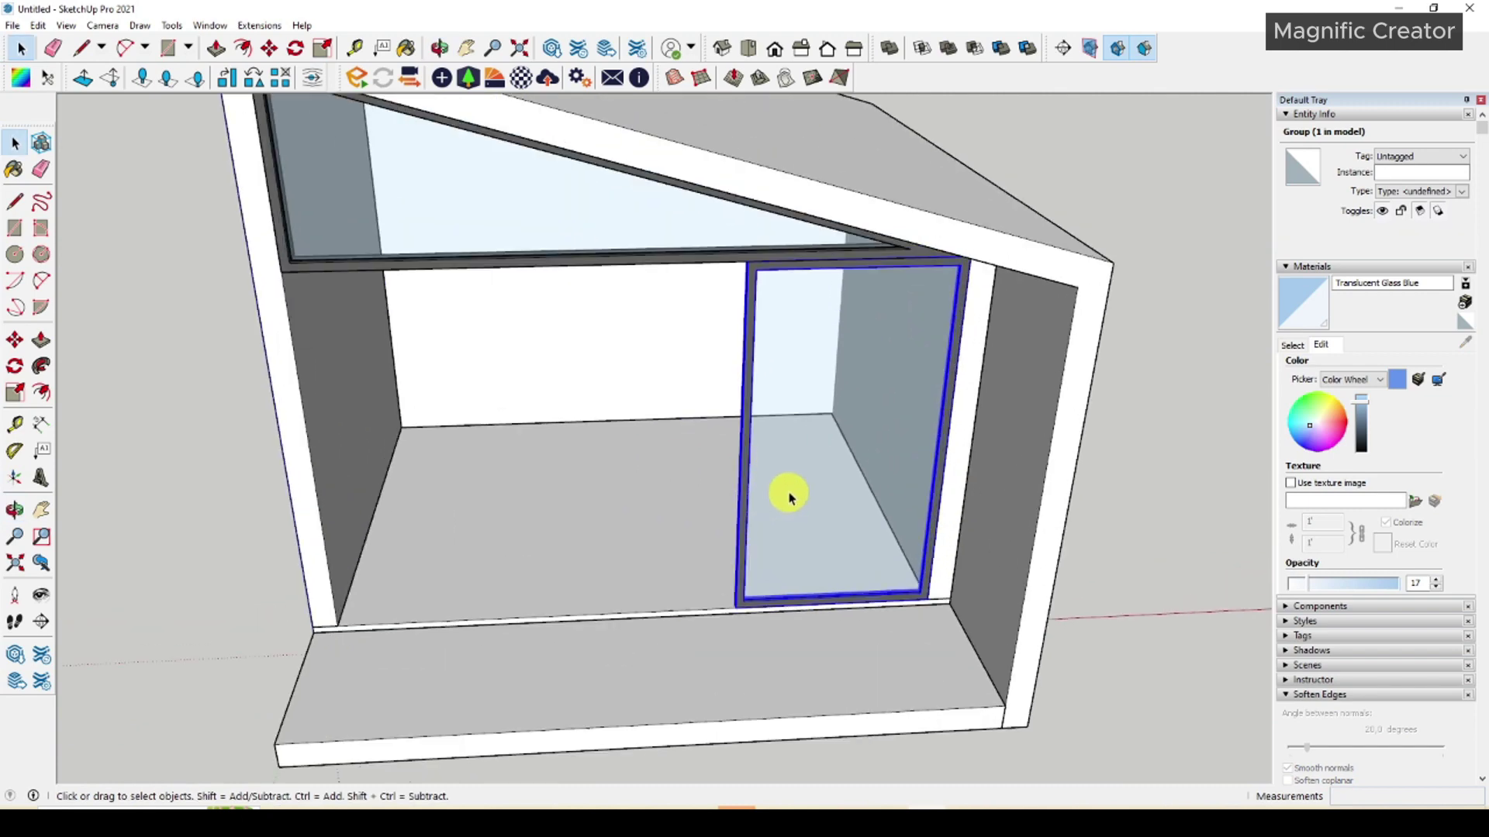
{"action": "right_click", "coordinate": [775, 448]}
{"action": "left_click", "coordinate": [842, 583]}
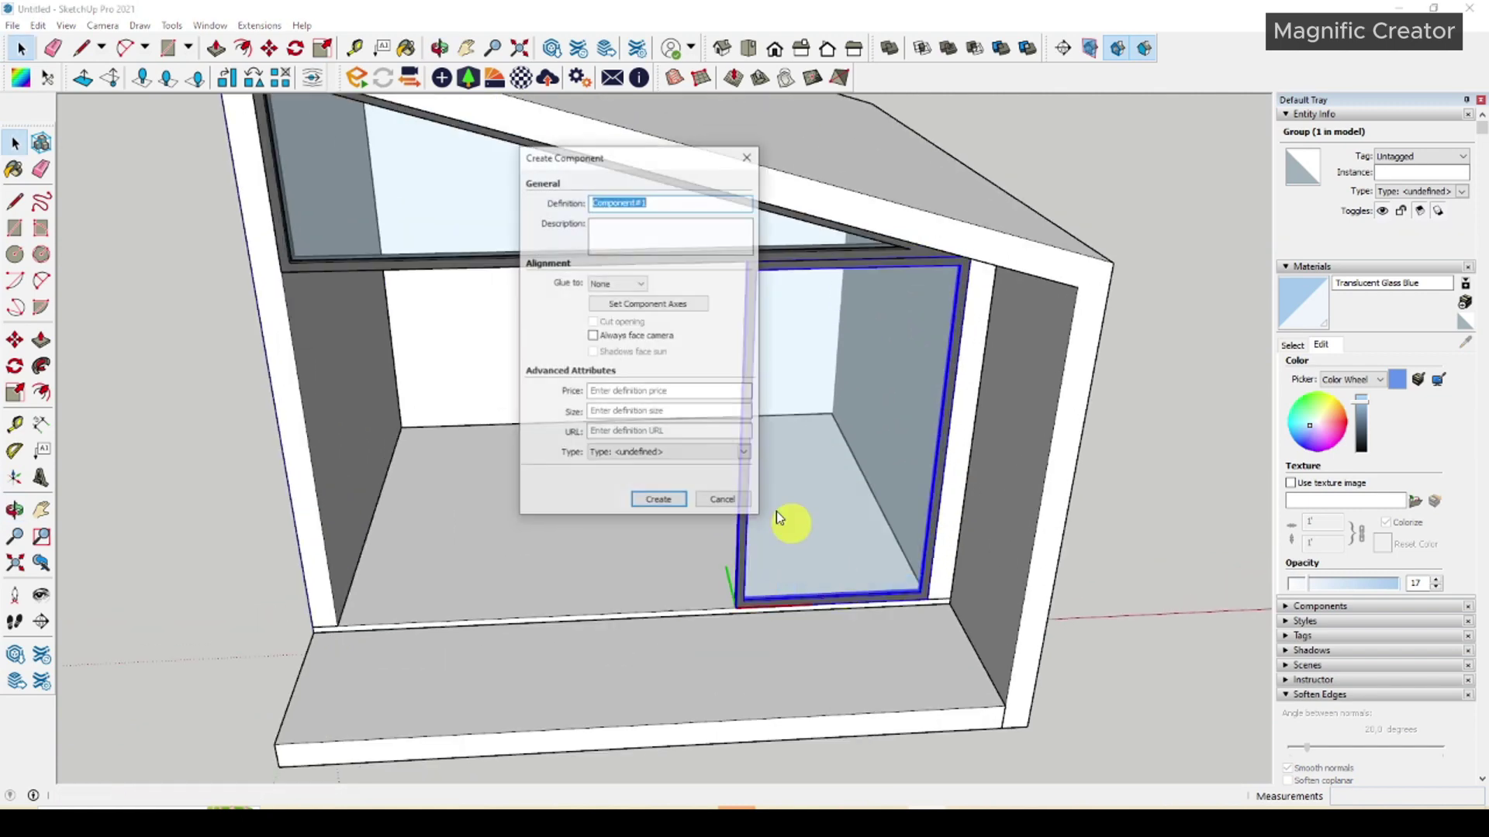
{"action": "left_click", "coordinate": [664, 502]}
Copy the glazed panel component along the front opening so it adjoins the original's left edge.
{"action": "scroll", "coordinate": [816, 536], "scroll_direction": "up", "scroll_amount": 3}
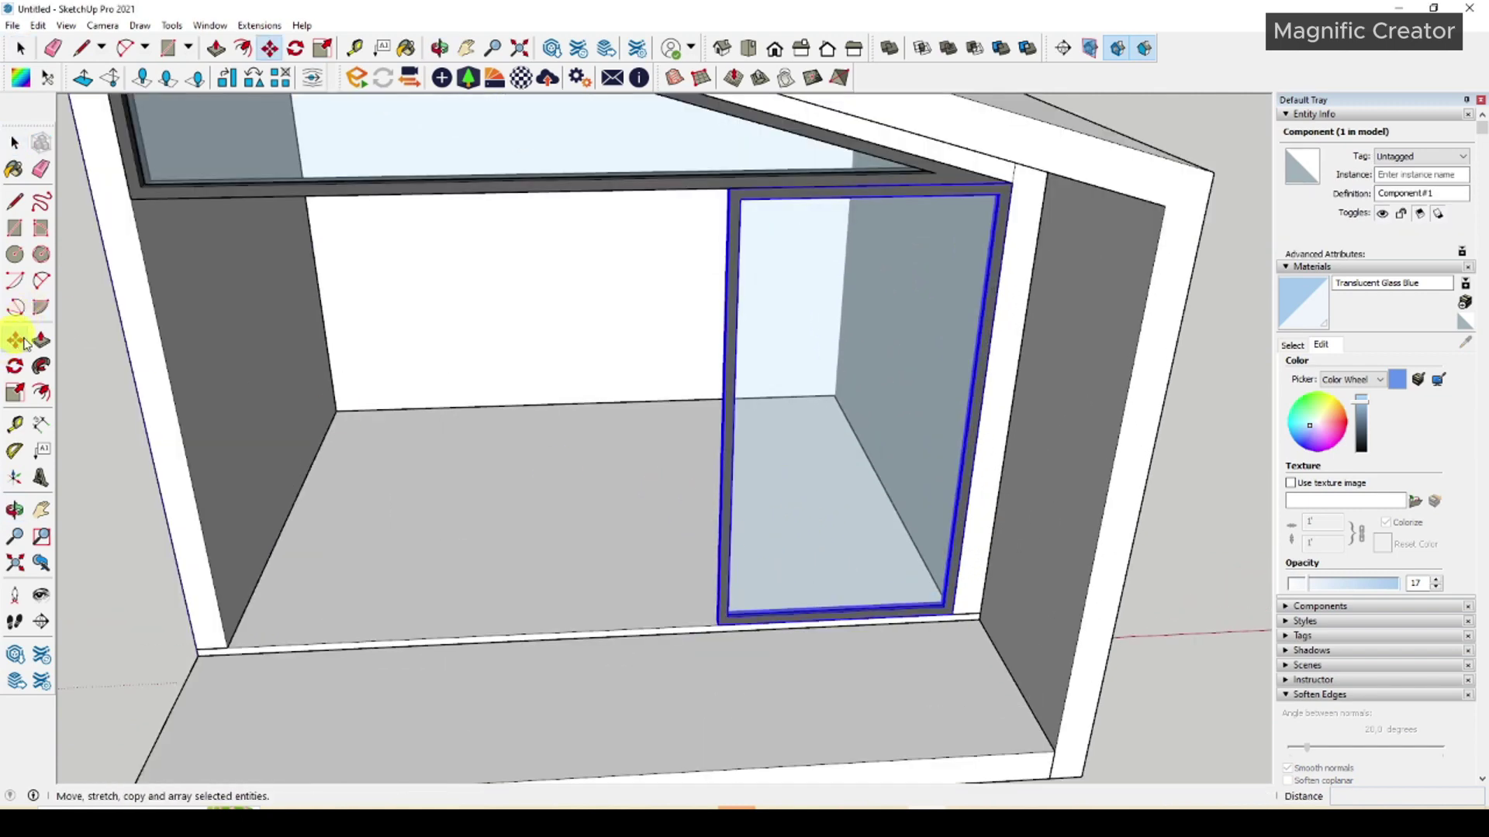
{"action": "left_click", "coordinate": [23, 342]}
{"action": "scroll", "coordinate": [921, 628], "scroll_direction": "up", "scroll_amount": 4}
{"action": "left_click", "coordinate": [980, 605]}
{"action": "key", "text": "ctrl"}
{"action": "scroll", "coordinate": [770, 603], "scroll_direction": "up", "scroll_amount": 3}
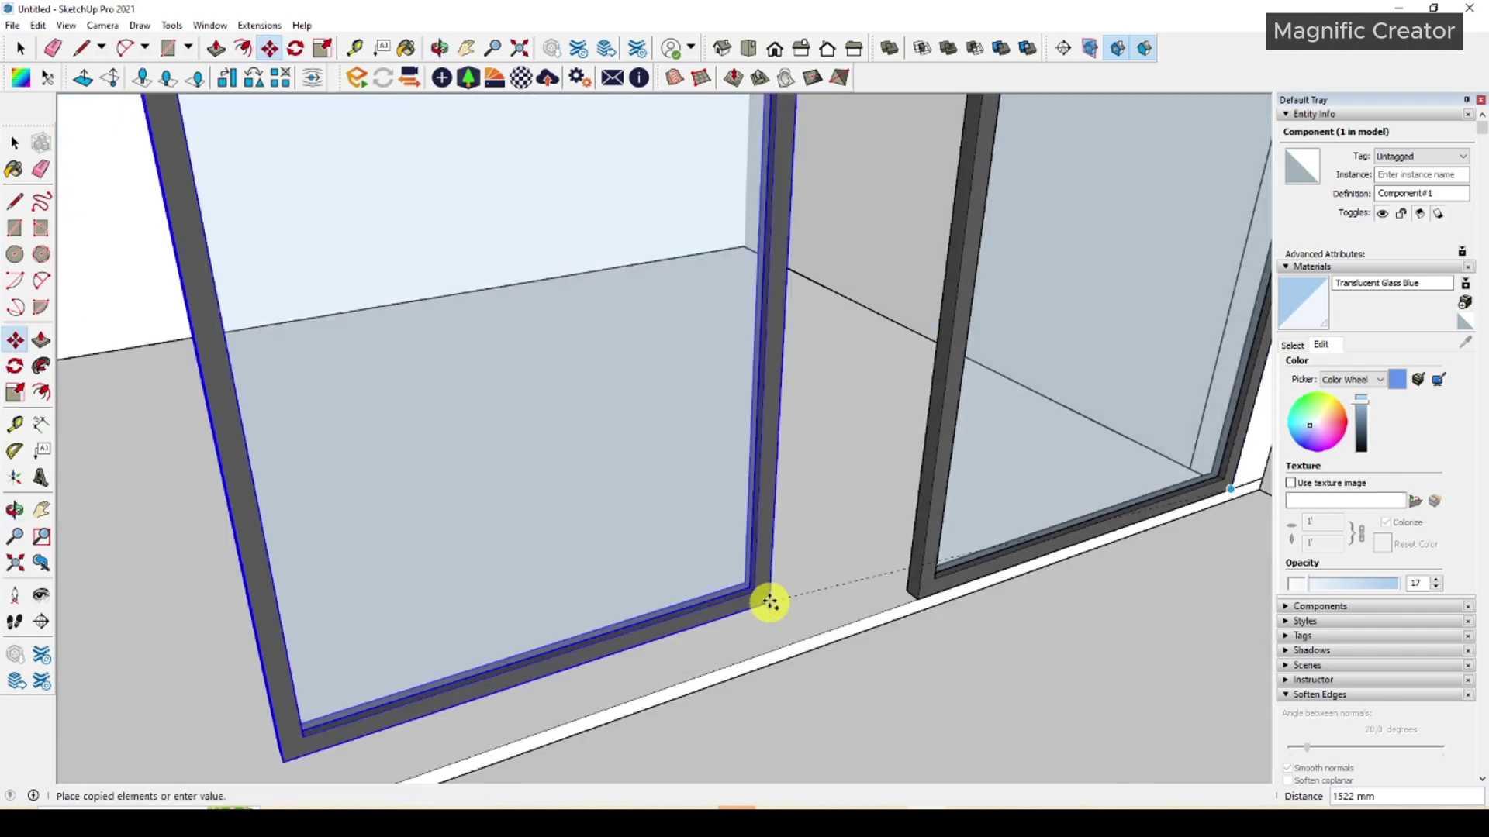
{"action": "scroll", "coordinate": [930, 587], "scroll_direction": "up", "scroll_amount": 2}
{"action": "left_click", "coordinate": [928, 592]}
Copy the middle glazed panel once more to fill the remaining left third of the front opening.
{"action": "key", "text": "ctrl"}
{"action": "scroll", "coordinate": [755, 629], "scroll_direction": "down", "scroll_amount": 2}
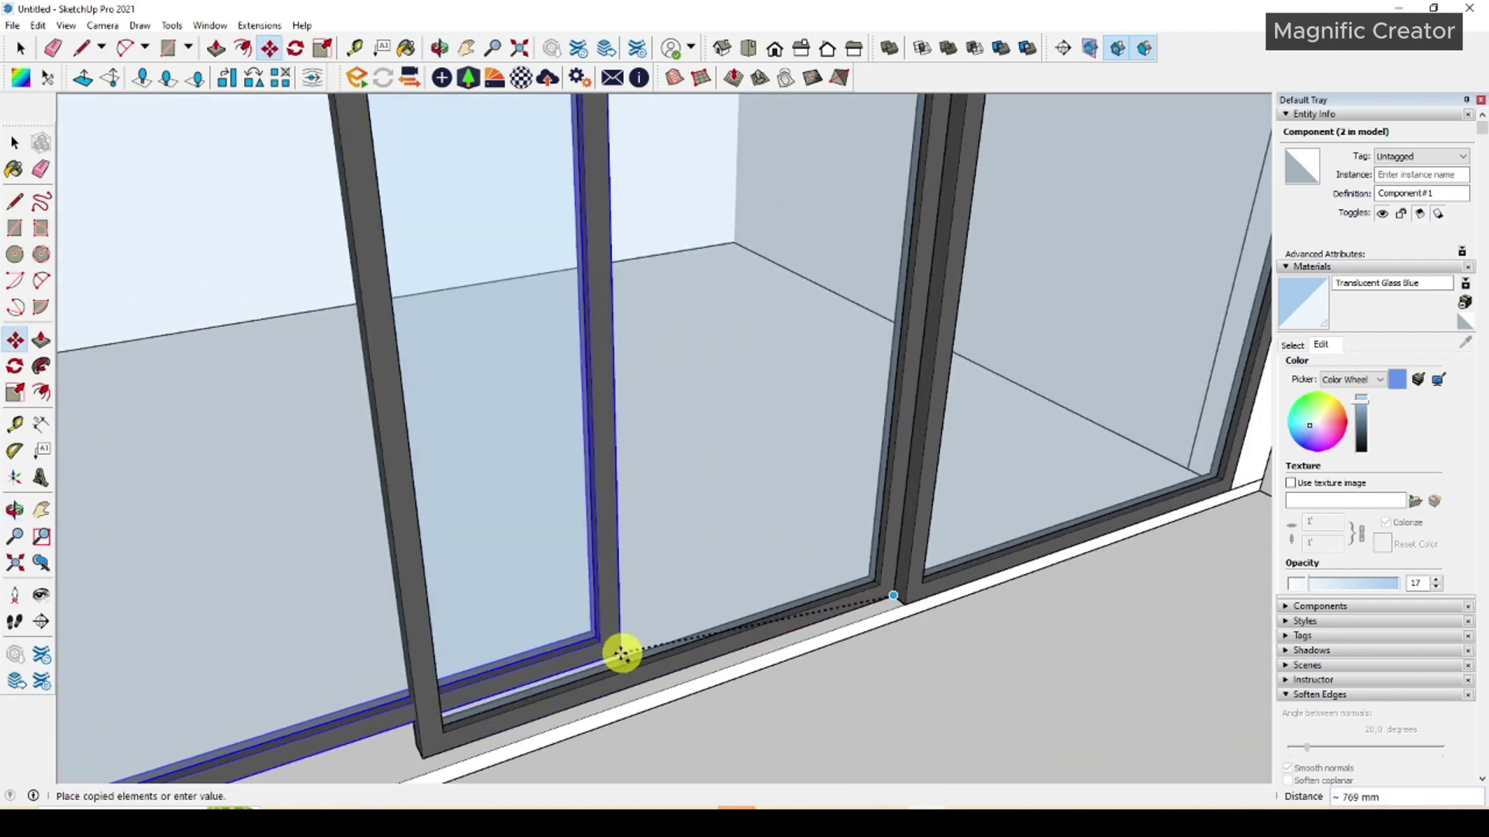
{"action": "middle_click_drag", "start_coordinate": [621, 651], "coordinate": [859, 496], "text": "shift"}
{"action": "scroll", "coordinate": [687, 563], "scroll_direction": "up", "scroll_amount": 1}
{"action": "left_click", "coordinate": [669, 580]}
{"action": "key", "text": "space"}
{"action": "scroll", "coordinate": [713, 577], "scroll_direction": "down", "scroll_amount": 7}
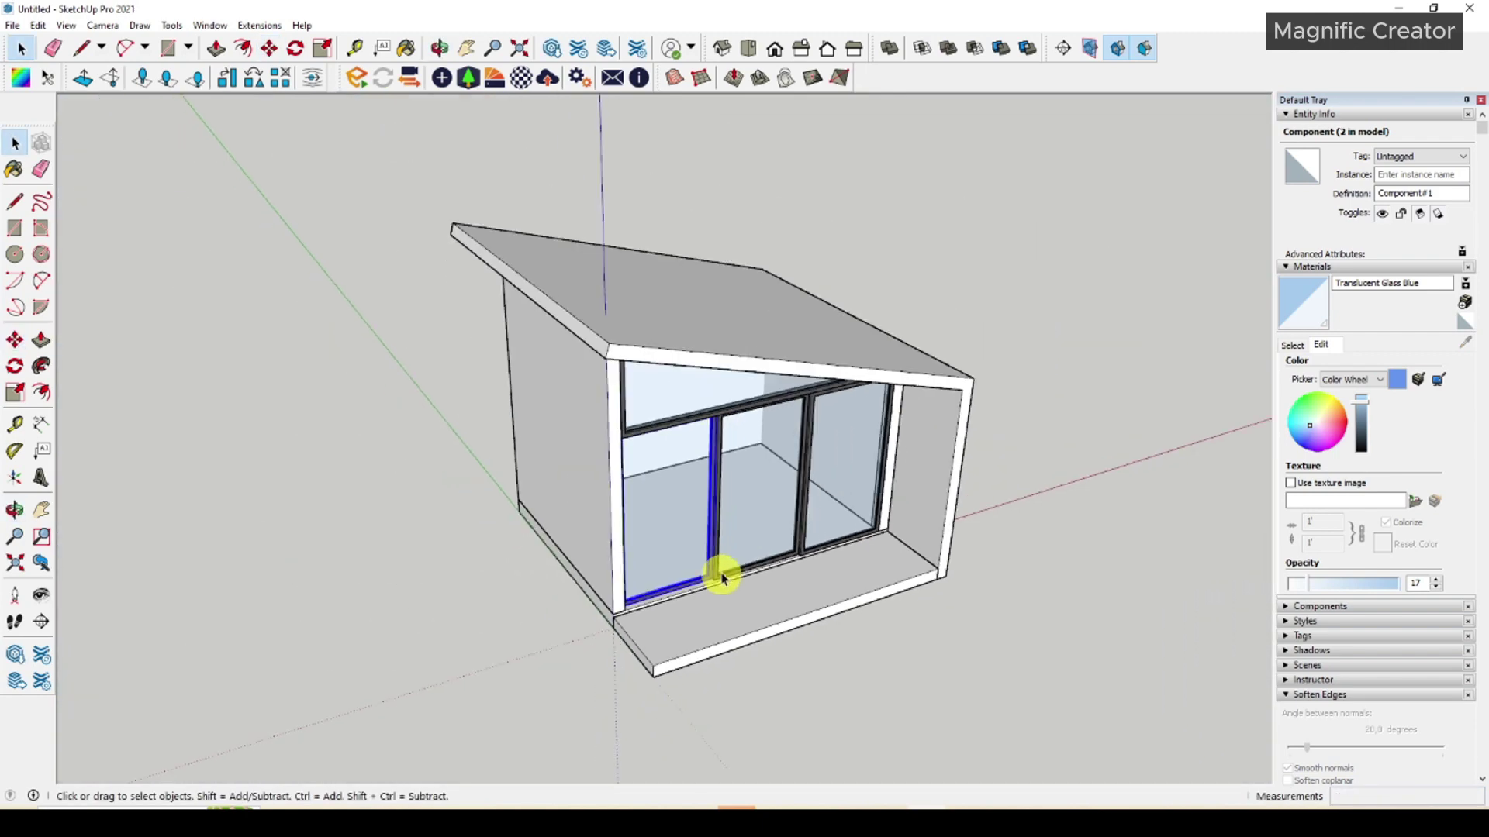
Draw a small square under the porch slab's front-left corner and pull it down into a short foot block.
{"action": "middle_click_drag", "start_coordinate": [725, 570], "coordinate": [696, 340]}
{"action": "scroll", "coordinate": [768, 566], "scroll_direction": "up", "scroll_amount": 3}
{"action": "scroll", "coordinate": [658, 439], "scroll_direction": "up", "scroll_amount": 2}
{"action": "key", "text": "l"}
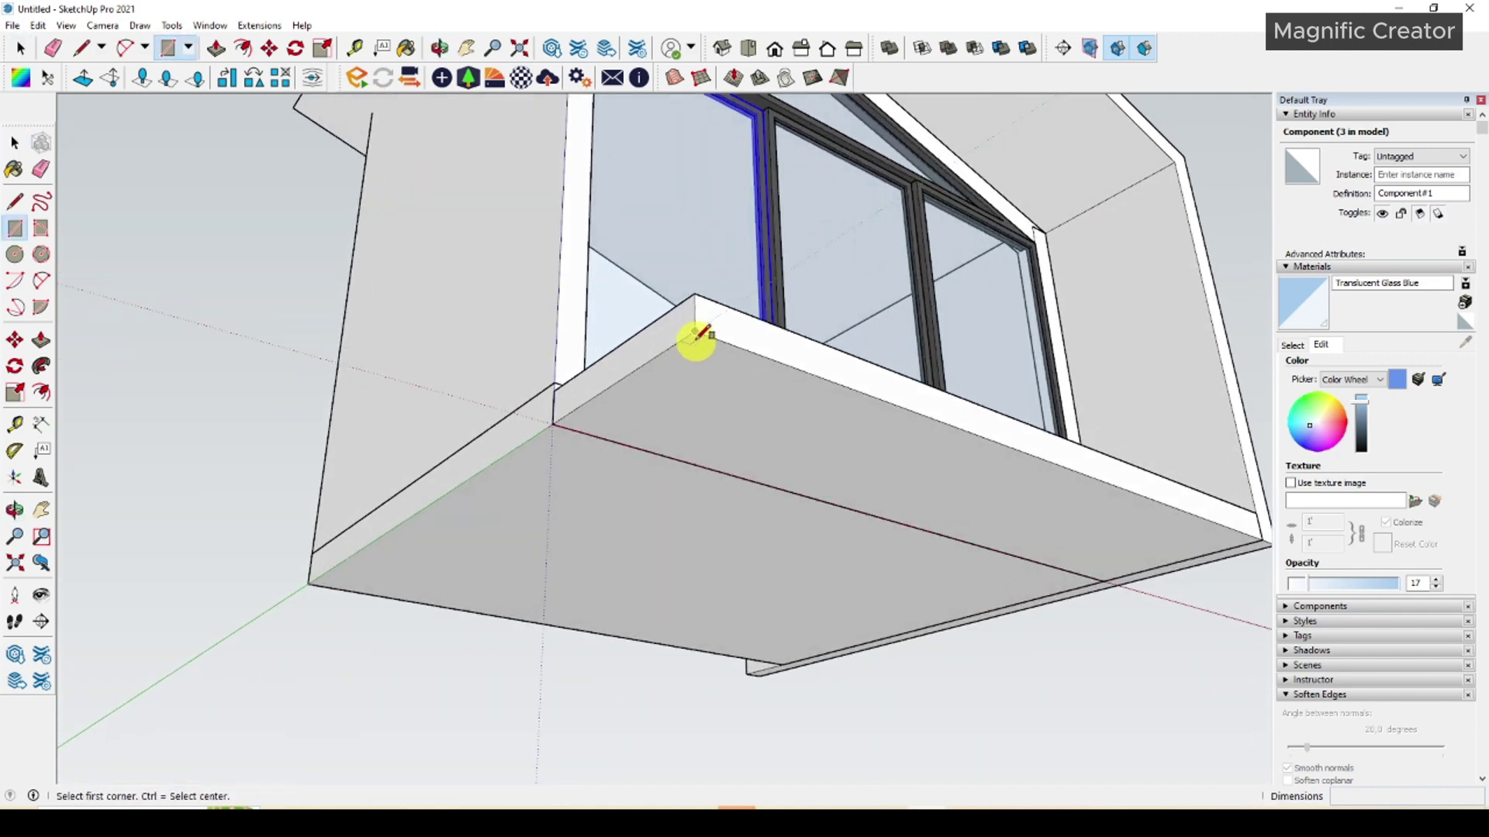
{"action": "key", "text": "space"}
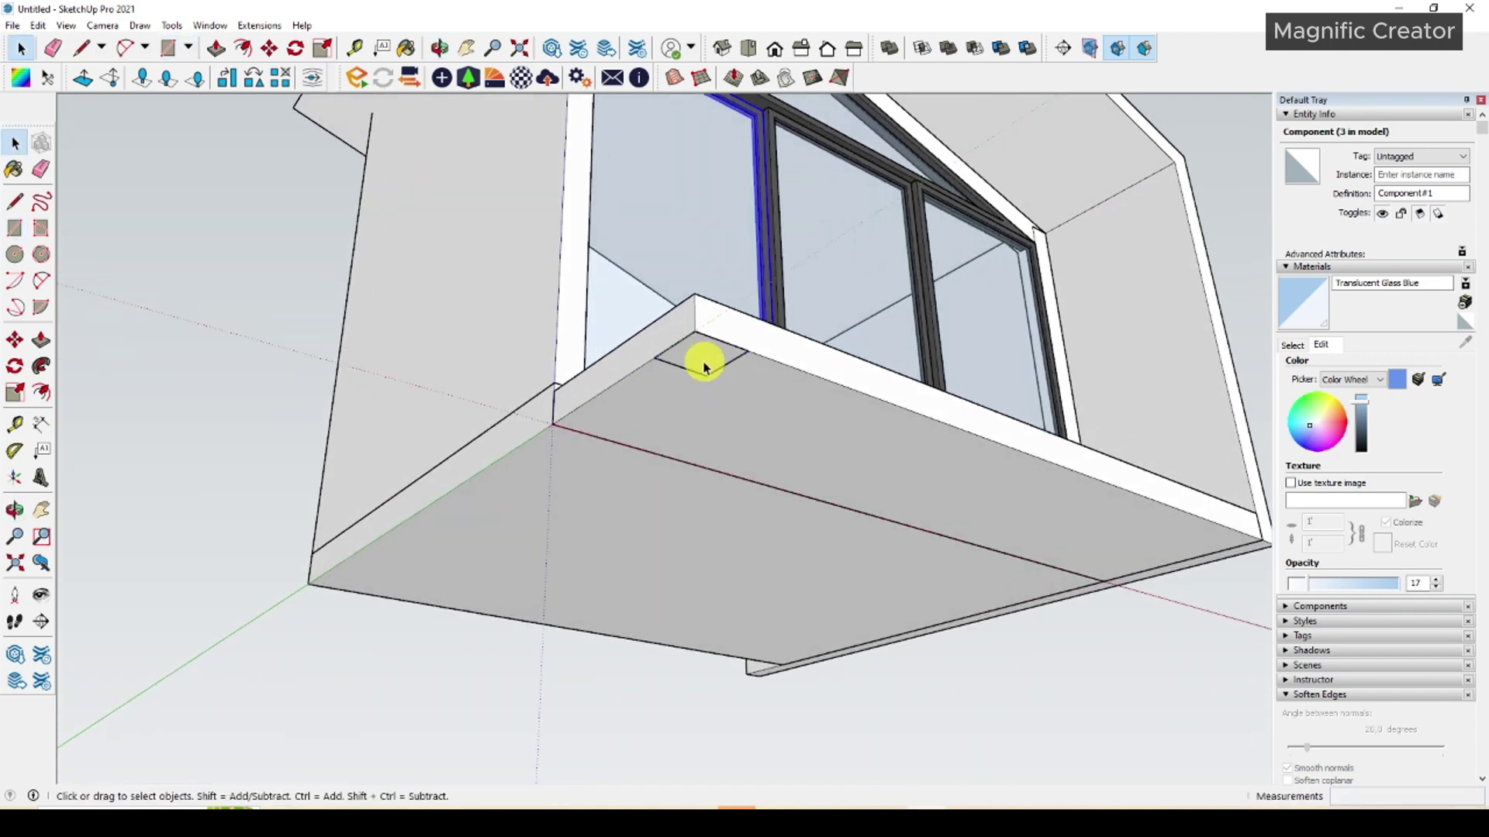
{"action": "left_click", "coordinate": [704, 349]}
{"action": "middle_click_drag", "start_coordinate": [706, 390], "coordinate": [587, 568]}
{"action": "left_click", "coordinate": [658, 547]}
{"action": "key", "text": "space"}
Group the whole foot block and turn that group into a component.
{"action": "scroll", "coordinate": [587, 567], "scroll_direction": "up", "scroll_amount": 2}
{"action": "left_click", "coordinate": [587, 587]}
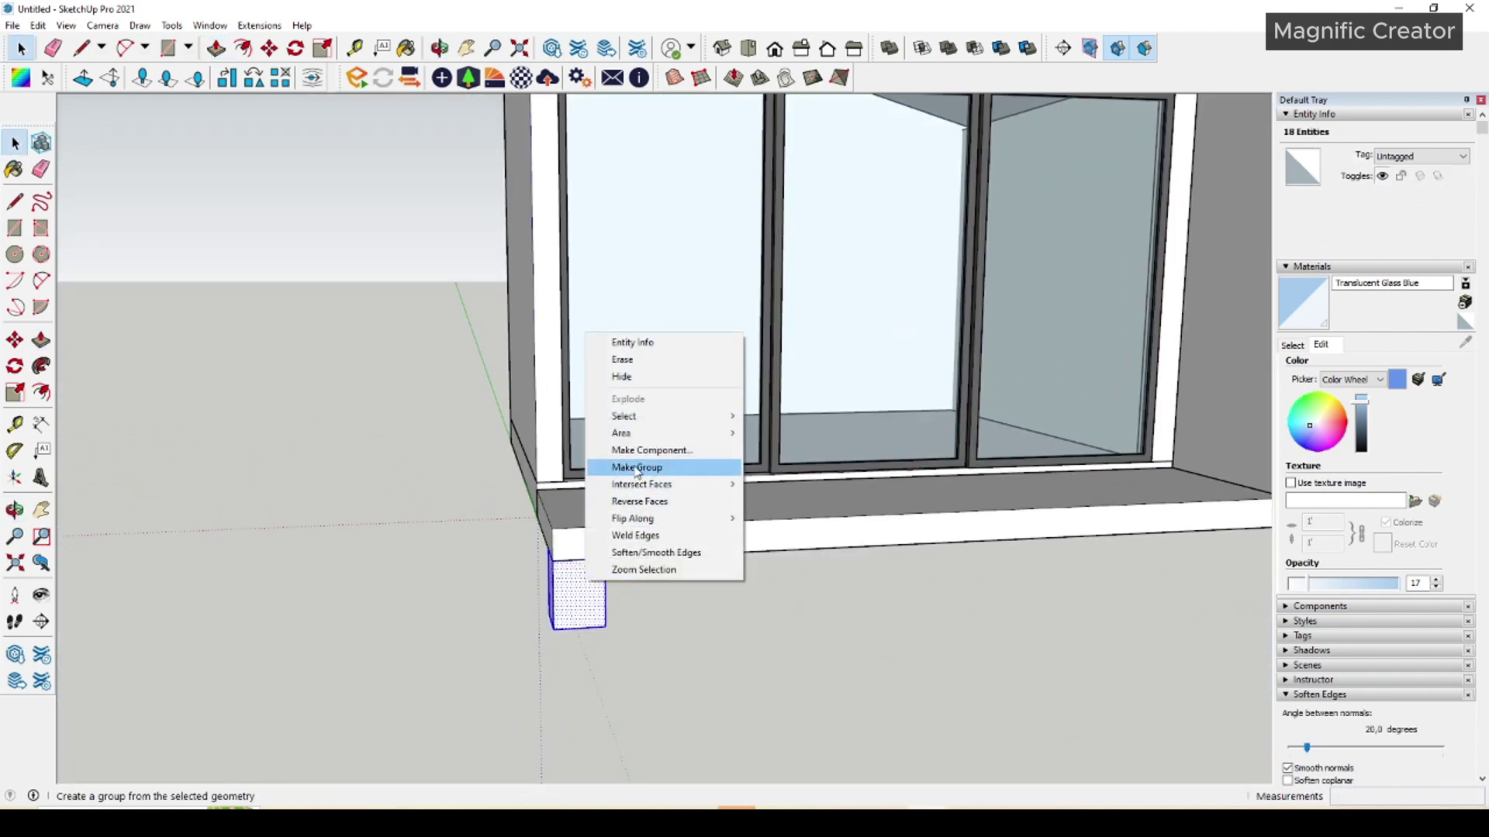
{"action": "left_click", "coordinate": [637, 468]}
{"action": "middle_click_drag", "start_coordinate": [636, 472], "coordinate": [640, 580]}
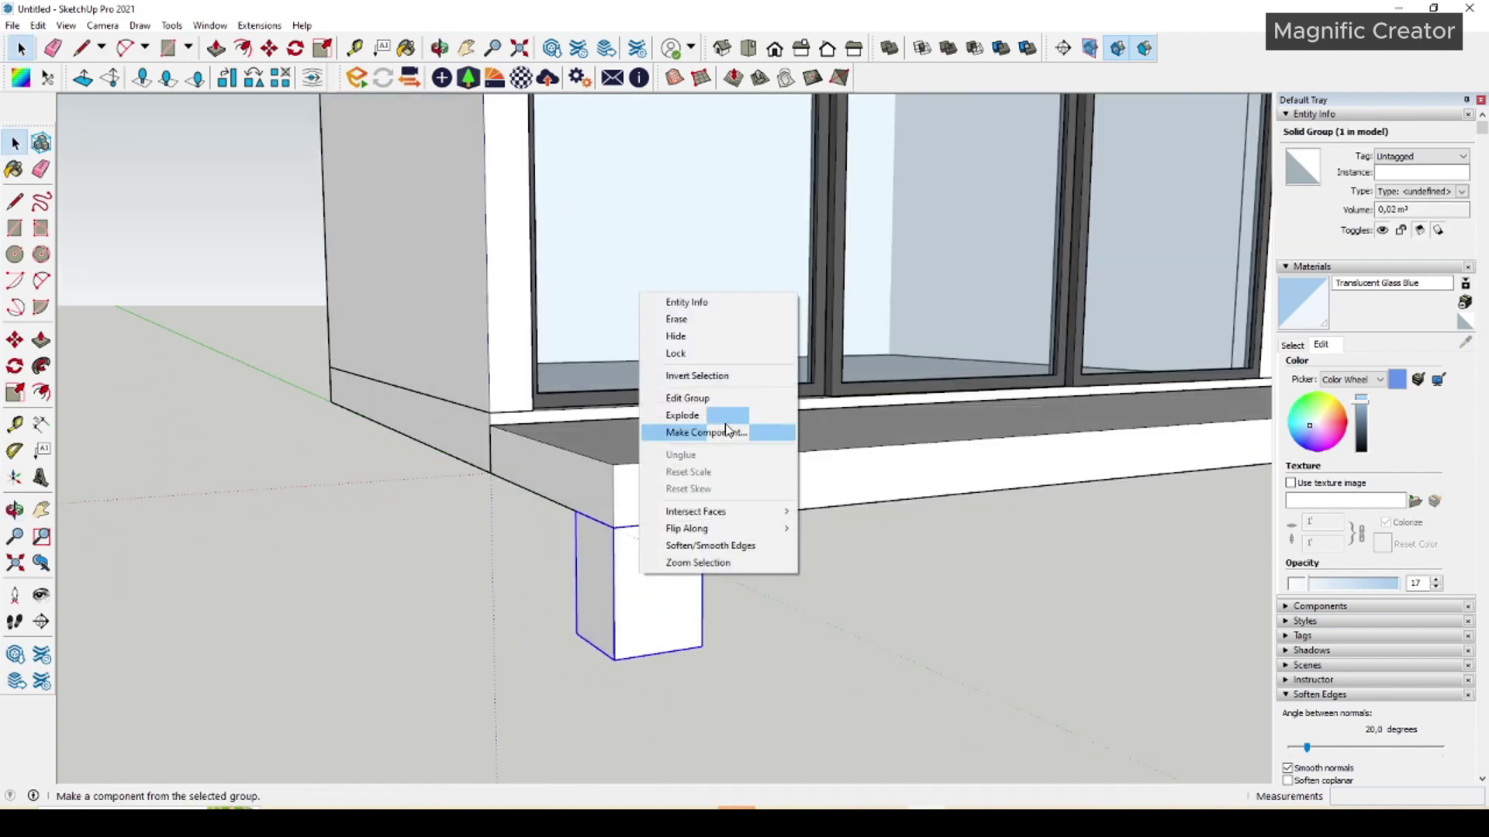
{"action": "left_click", "coordinate": [707, 433]}
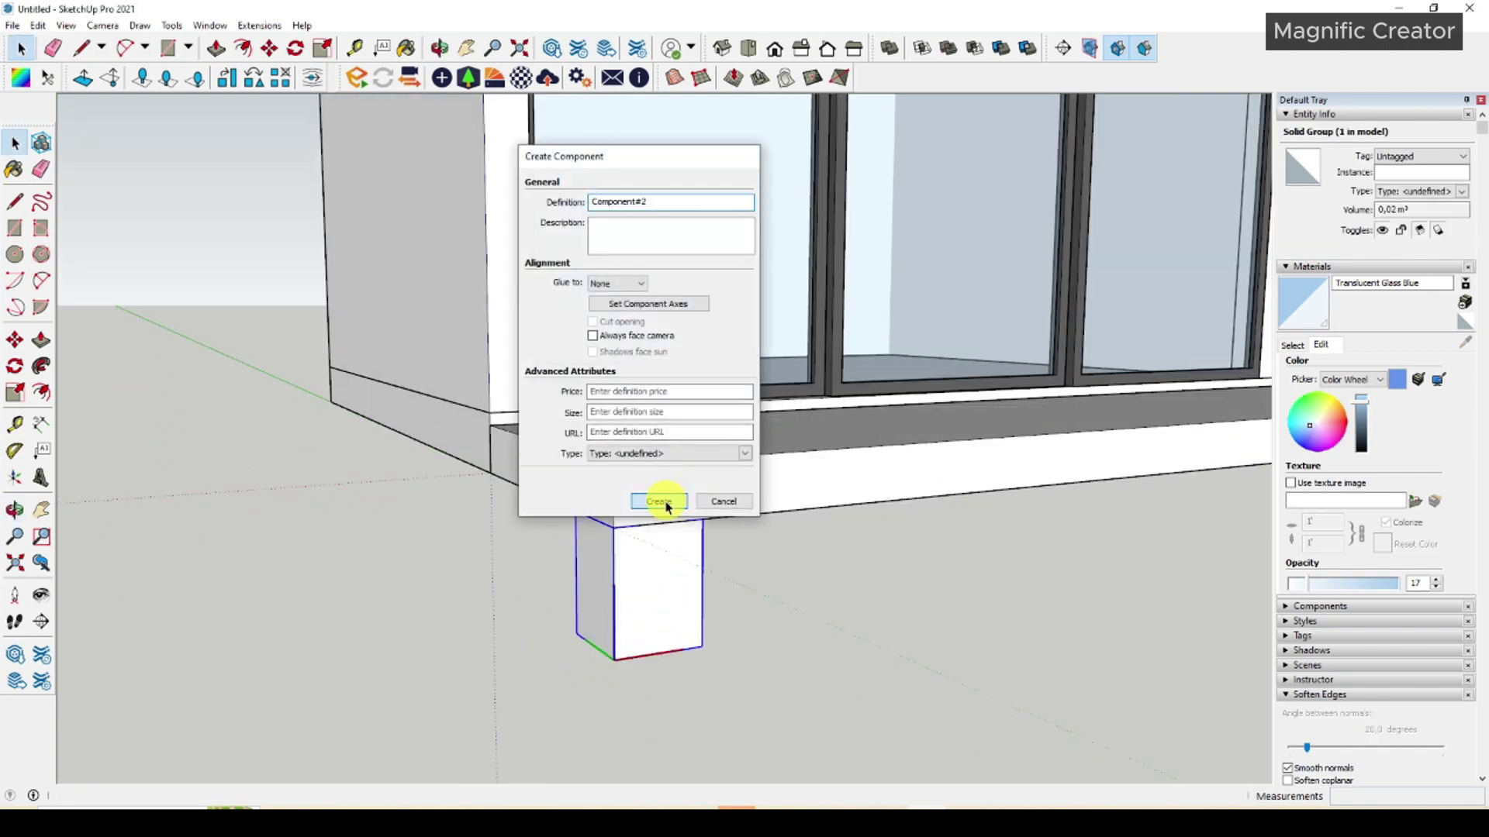
{"action": "left_click", "coordinate": [659, 502]}
Copy the foot block component along the porch's front edge to its opposite corner.
{"action": "middle_click_drag", "start_coordinate": [669, 555], "coordinate": [75, 419]}
{"action": "left_click", "coordinate": [14, 341]}
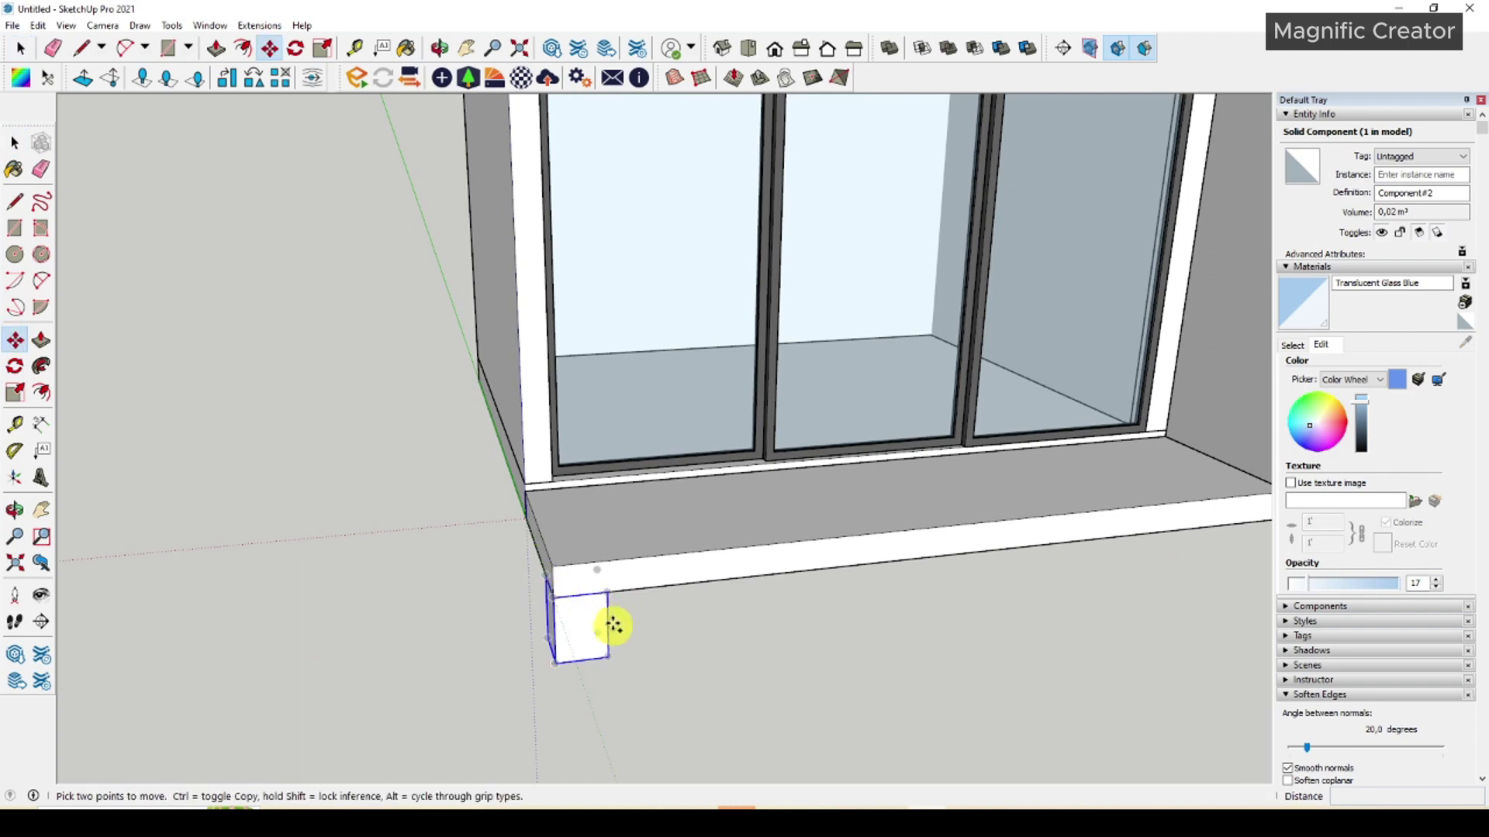
{"action": "key", "text": "ctrl"}
{"action": "left_click", "coordinate": [608, 592]}
{"action": "middle_click_drag", "start_coordinate": [608, 592], "coordinate": [857, 572]}
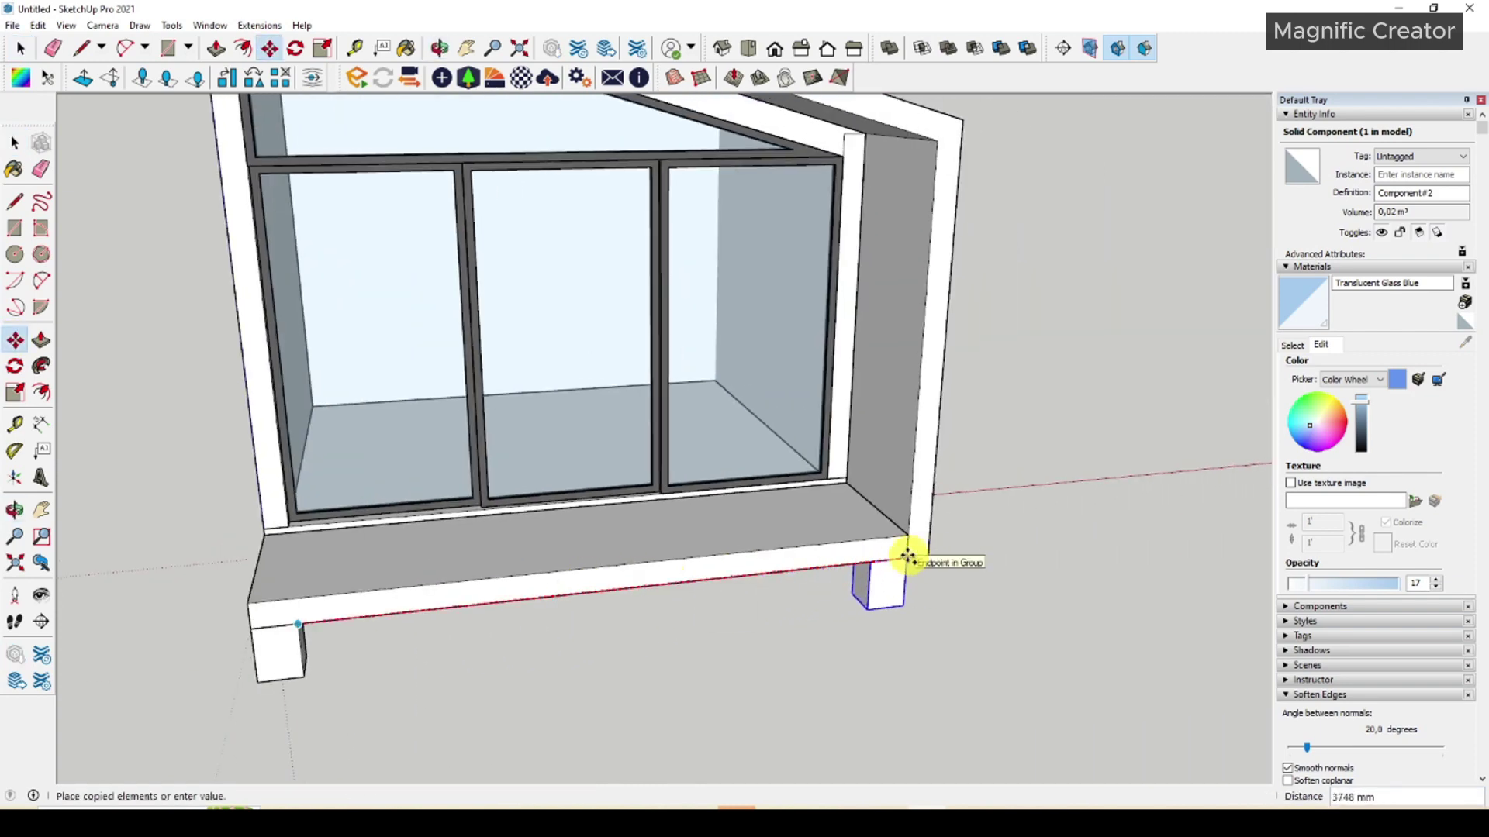
{"action": "left_click", "coordinate": [909, 556]}
{"action": "key", "text": "space"}
Copy both front foot blocks to the building's rear corners.
{"action": "middle_click_drag", "start_coordinate": [899, 562], "coordinate": [697, 652]}
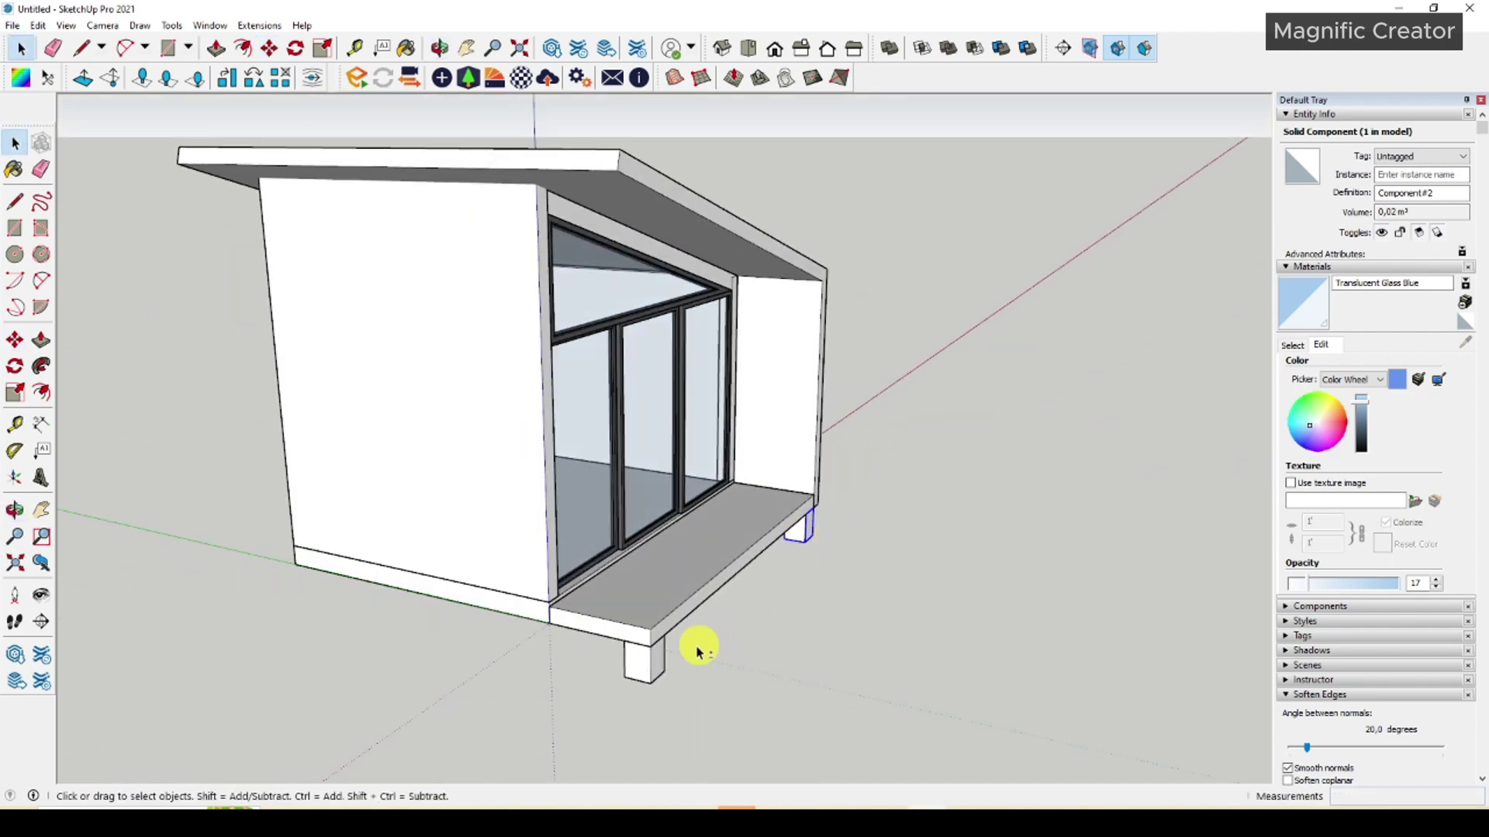
{"action": "key", "text": "m"}
{"action": "scroll", "coordinate": [618, 642], "scroll_direction": "up", "scroll_amount": 3}
{"action": "left_click", "coordinate": [618, 642]}
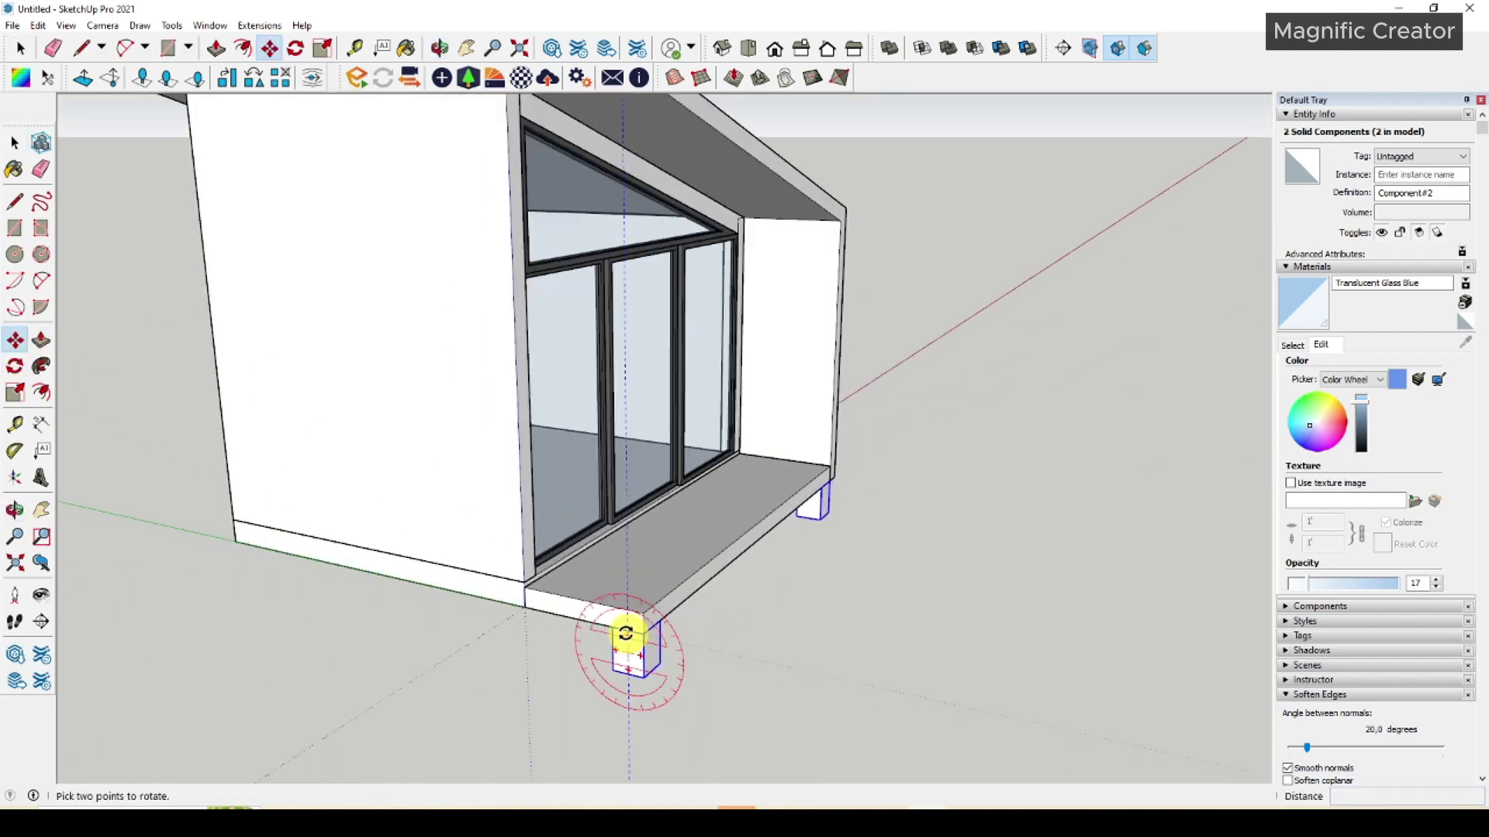
{"action": "key", "text": "ctrl"}
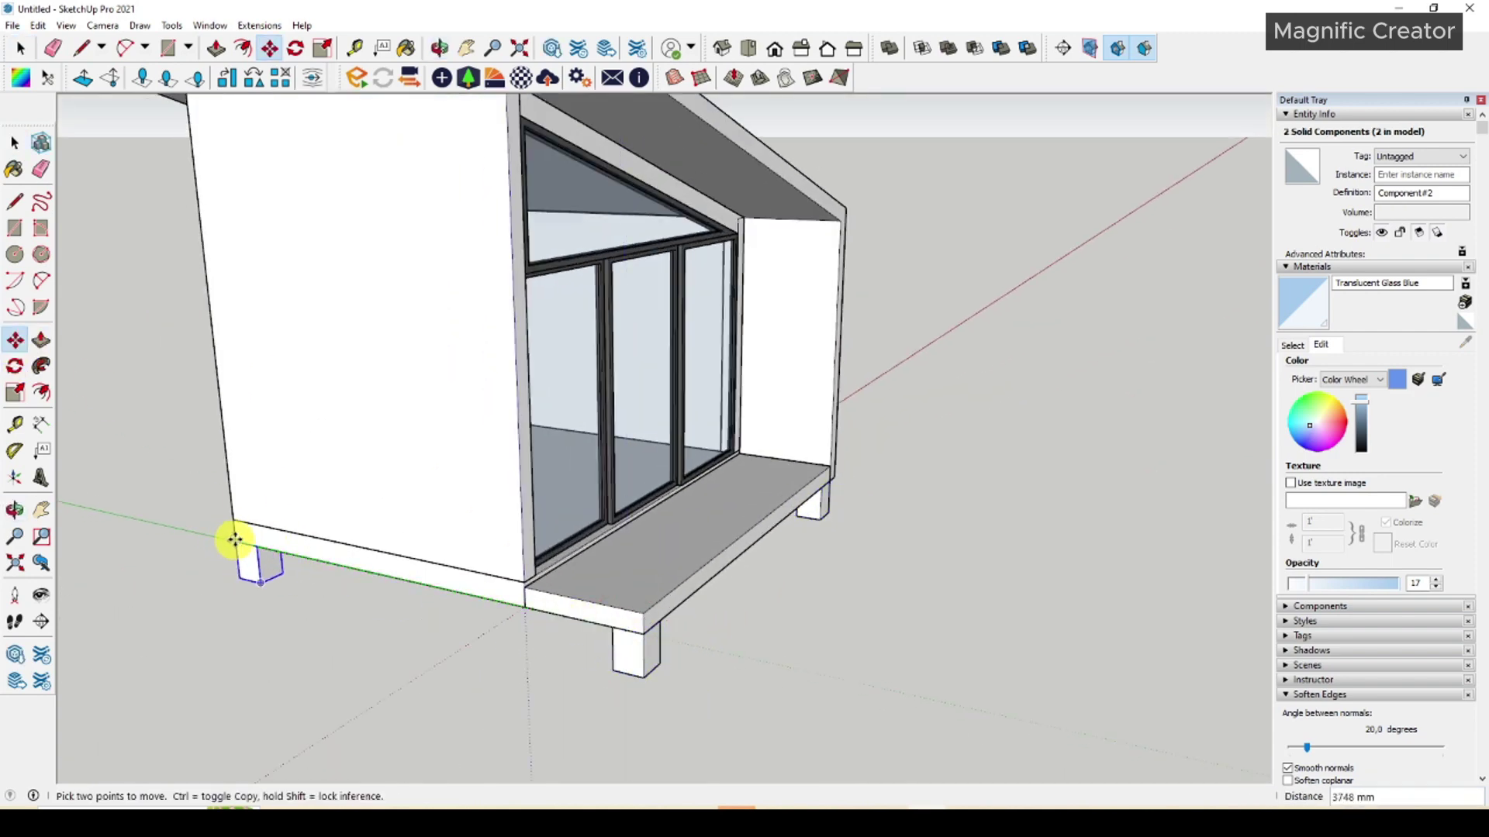
{"action": "left_click", "coordinate": [235, 541]}
{"action": "scroll", "coordinate": [737, 532], "scroll_direction": "down", "scroll_amount": 3}
{"action": "middle_click_drag", "start_coordinate": [737, 532], "coordinate": [625, 509]}
Examine the building on its foot blocks from several sides and return the materials to their library view.
{"action": "key", "text": "r"}
{"action": "middle_click_drag", "start_coordinate": [491, 515], "coordinate": [864, 694]}
{"action": "scroll", "coordinate": [602, 505], "scroll_direction": "up", "scroll_amount": 3}
{"action": "scroll", "coordinate": [742, 445], "scroll_direction": "up", "scroll_amount": 4}
{"action": "key", "text": "space"}
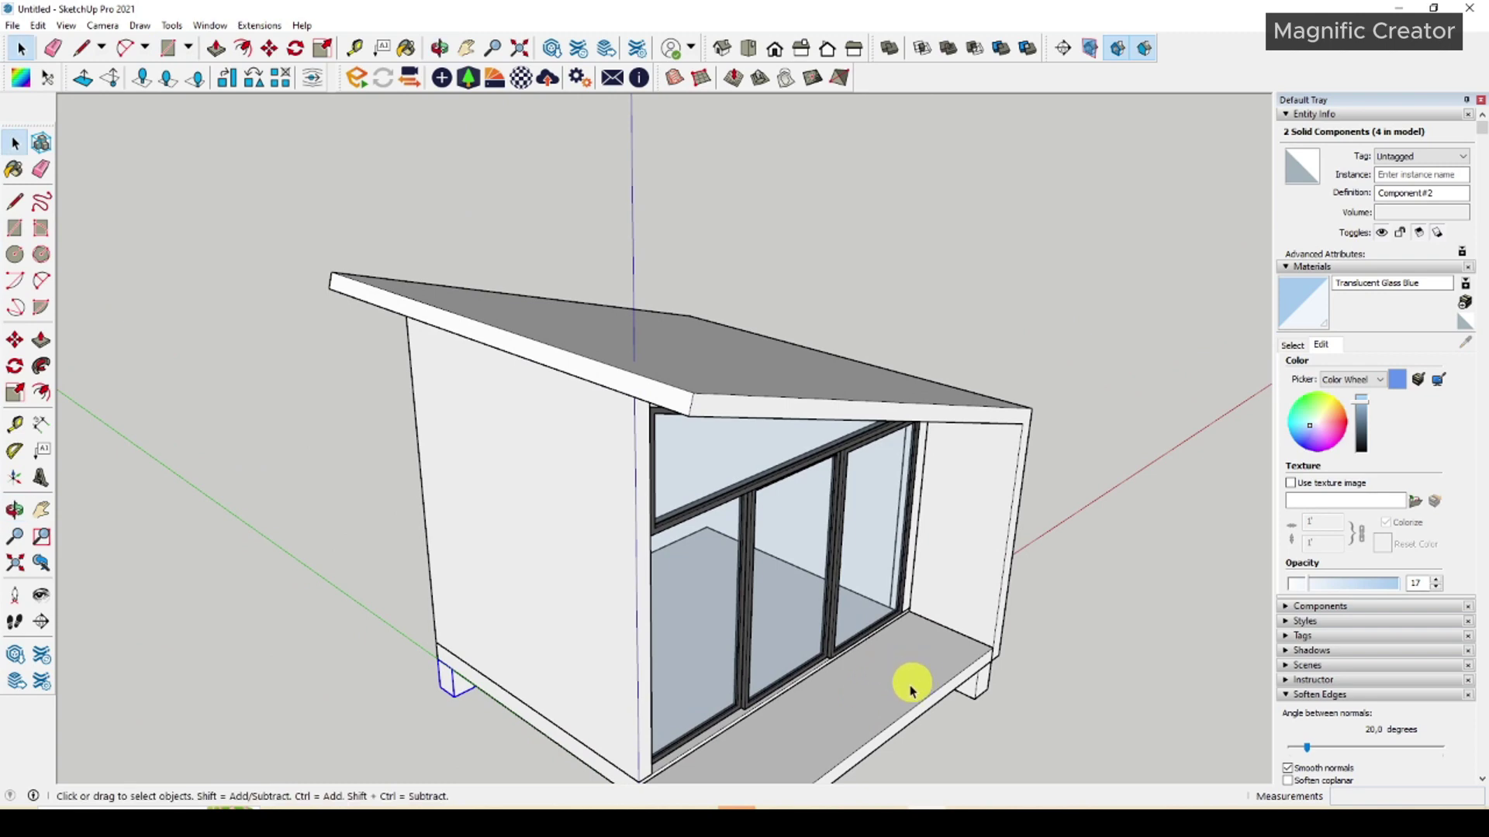
{"action": "middle_click_drag", "start_coordinate": [877, 668], "coordinate": [856, 571]}
{"action": "left_click", "coordinate": [1290, 346]}
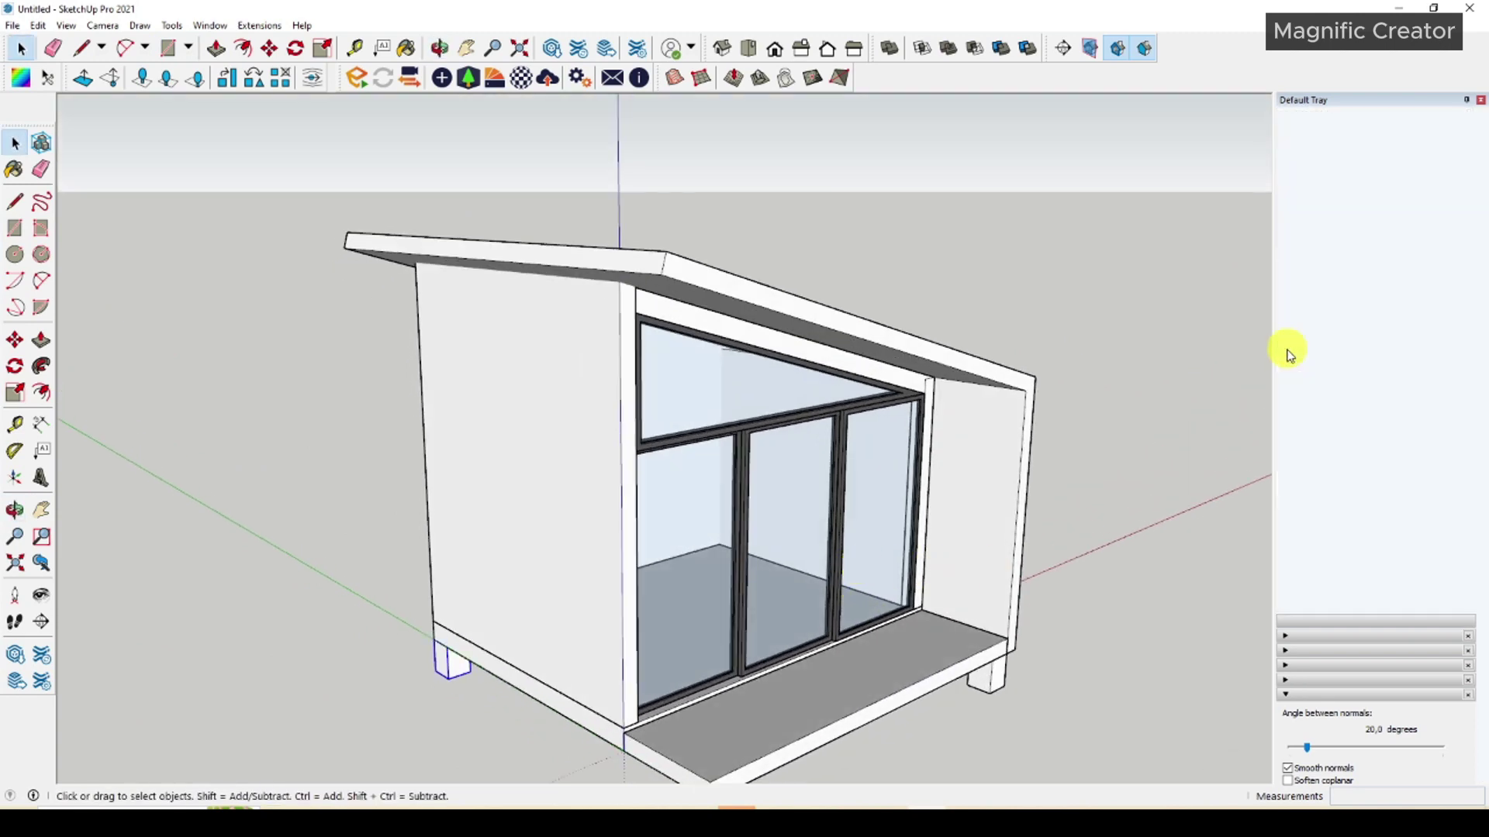
{"action": "middle_click_drag", "start_coordinate": [928, 477], "coordinate": [653, 556]}
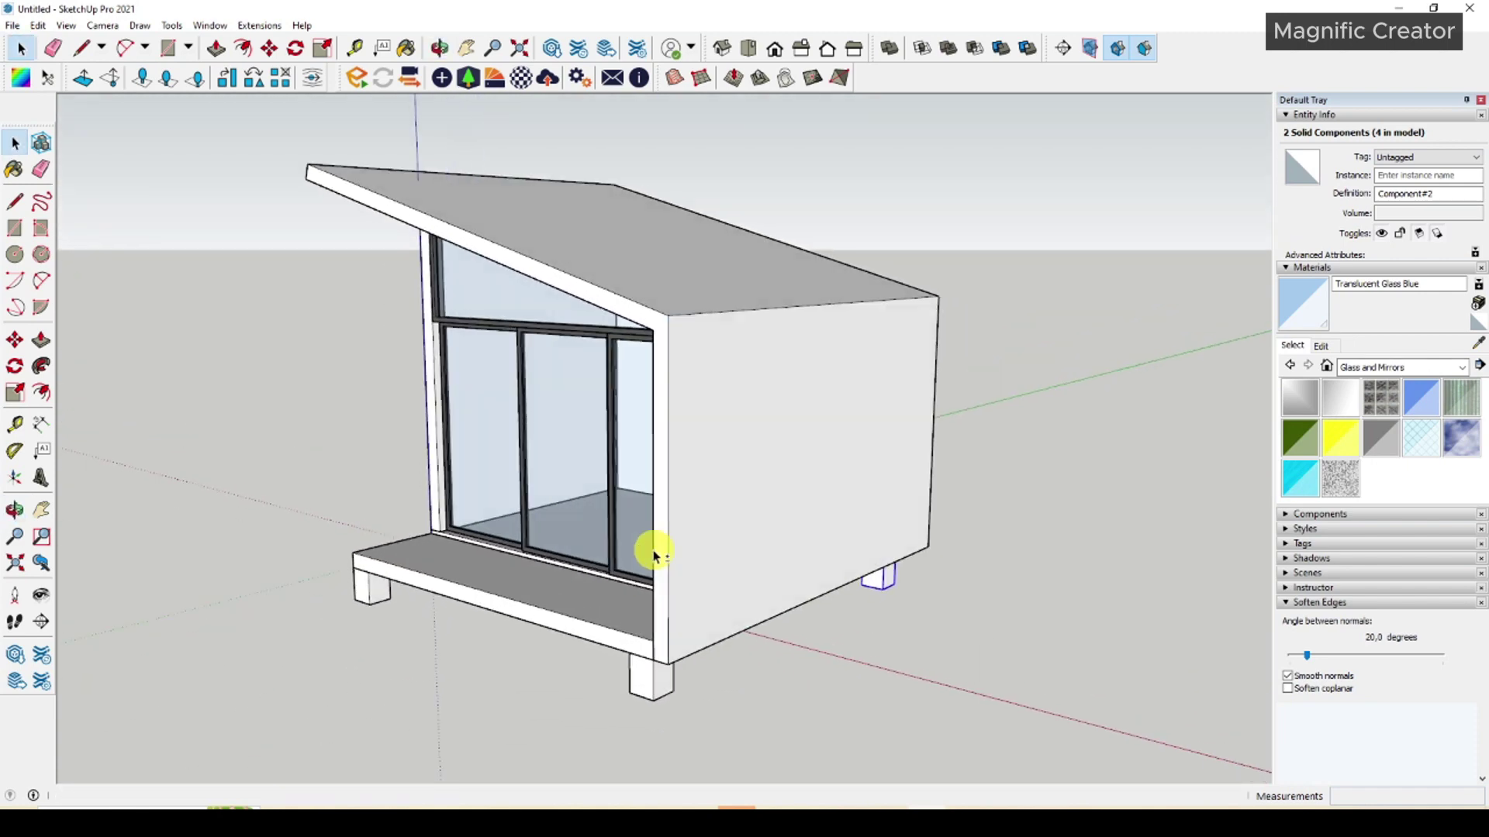
Trace the shell's outer front edge with lines from the vertical wall's base to the roof corner and on to the overhanging tip.
{"action": "key", "text": "l"}
{"action": "left_click", "coordinate": [668, 654]}
{"action": "scroll", "coordinate": [675, 331], "scroll_direction": "up", "scroll_amount": 2}
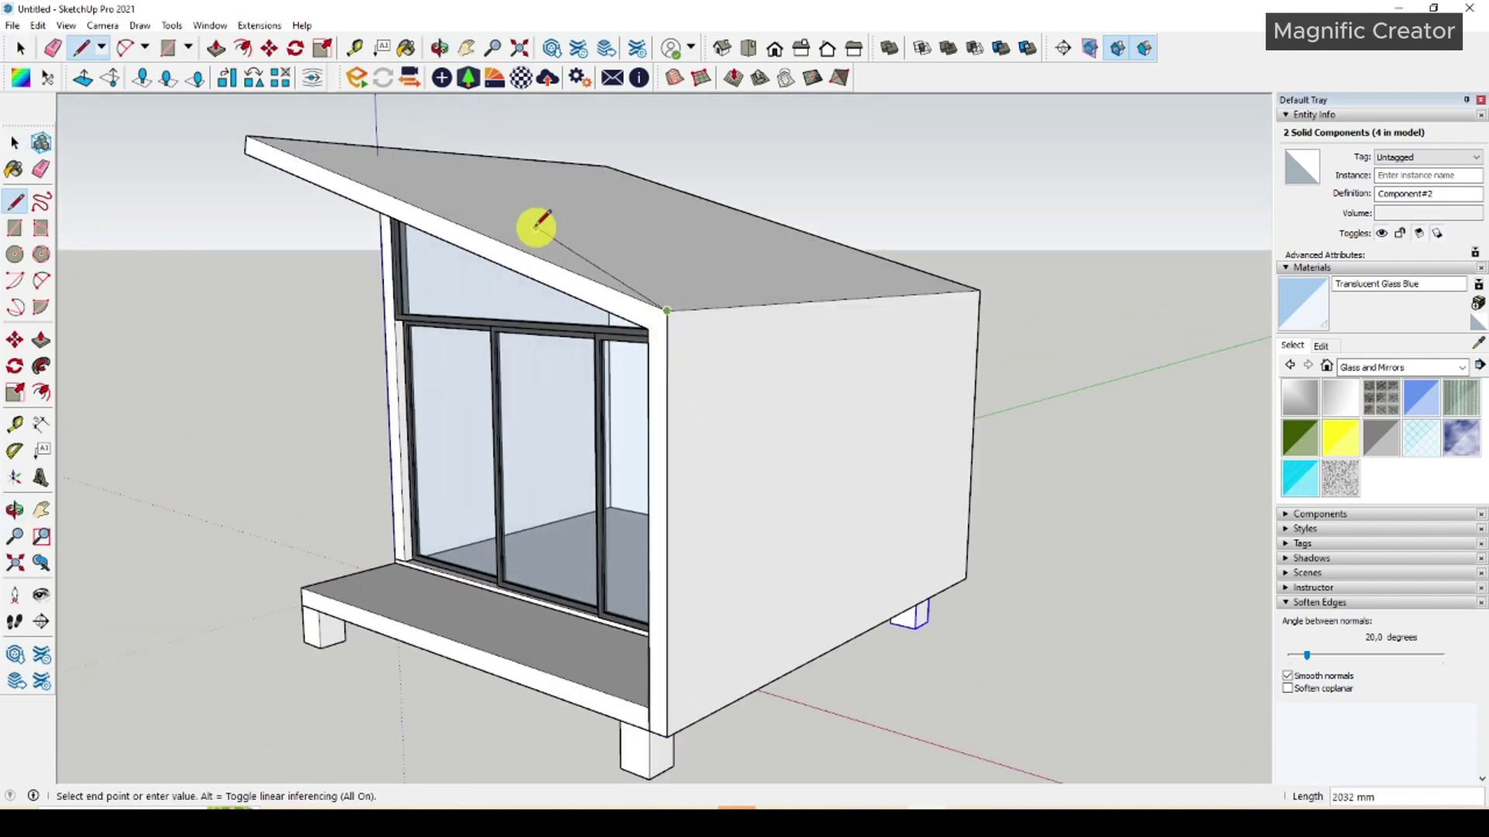
{"action": "middle_click_drag", "start_coordinate": [379, 170], "coordinate": [575, 352], "text": "shift"}
{"action": "scroll", "coordinate": [445, 315], "scroll_direction": "up", "scroll_amount": 2}
{"action": "left_click", "coordinate": [445, 315]}
{"action": "key", "text": "space"}
Select the two traced edges of the wall and roof and offset them slightly to outline a thin strip.
{"action": "scroll", "coordinate": [471, 314], "scroll_direction": "down", "scroll_amount": 4}
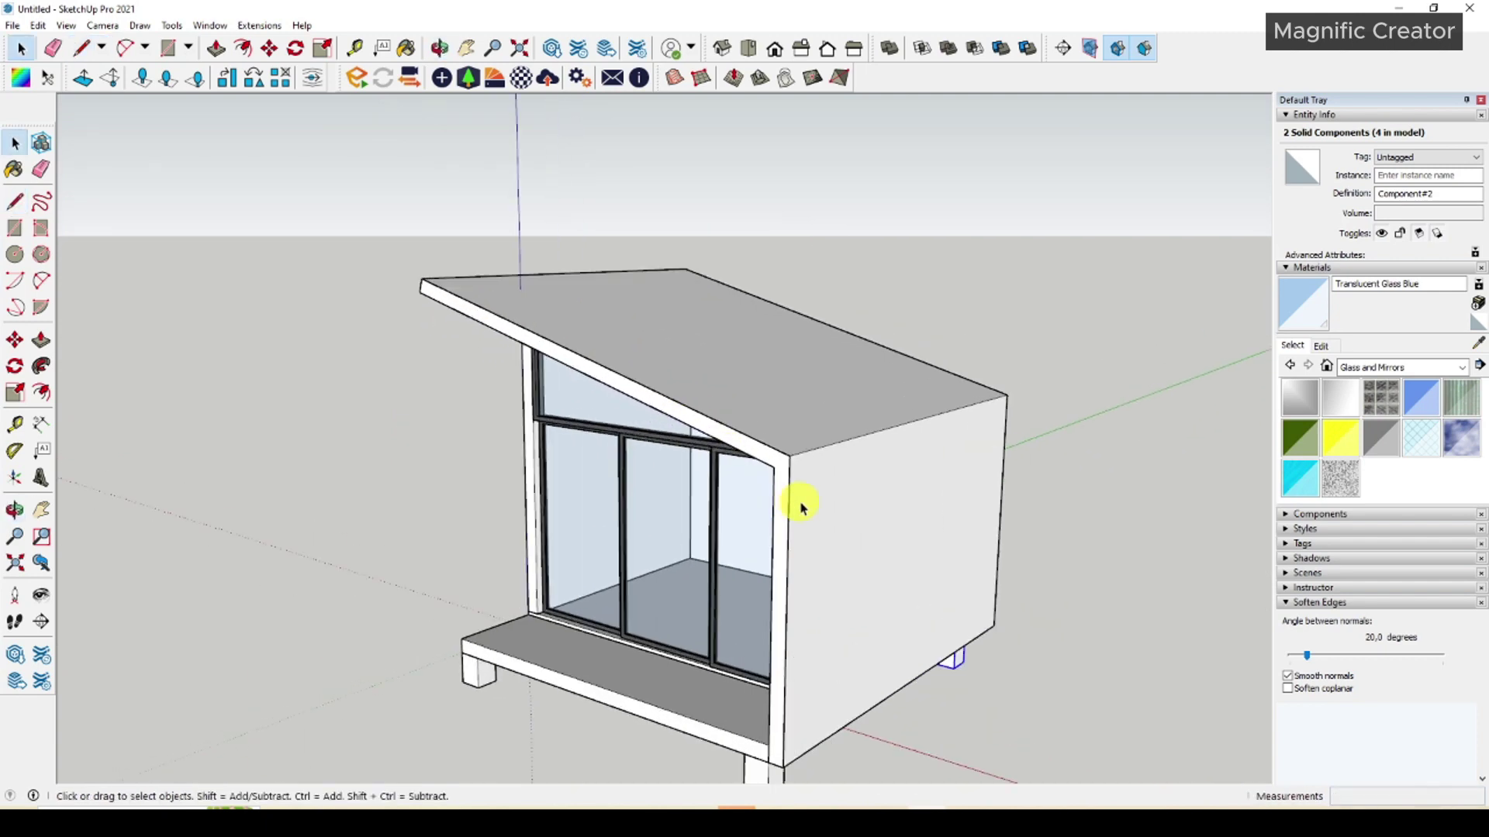
{"action": "scroll", "coordinate": [799, 504], "scroll_direction": "up", "scroll_amount": 5}
{"action": "left_click", "coordinate": [785, 459]}
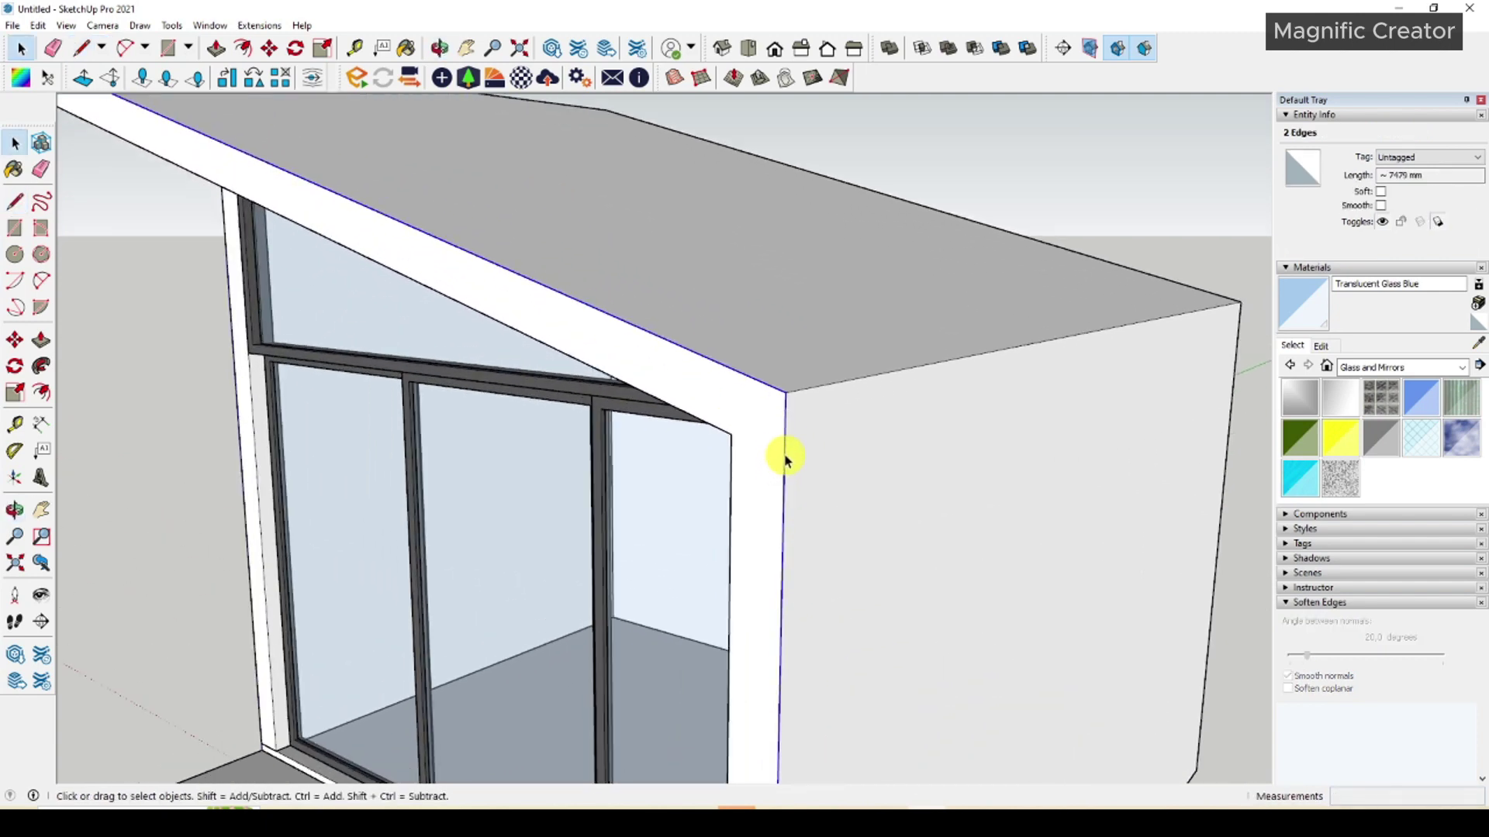
{"action": "key", "text": "f"}
{"action": "left_click", "coordinate": [785, 422]}
{"action": "left_click", "coordinate": [794, 418]}
{"action": "key", "text": "space"}
{"action": "scroll", "coordinate": [787, 419], "scroll_direction": "down", "scroll_amount": 4}
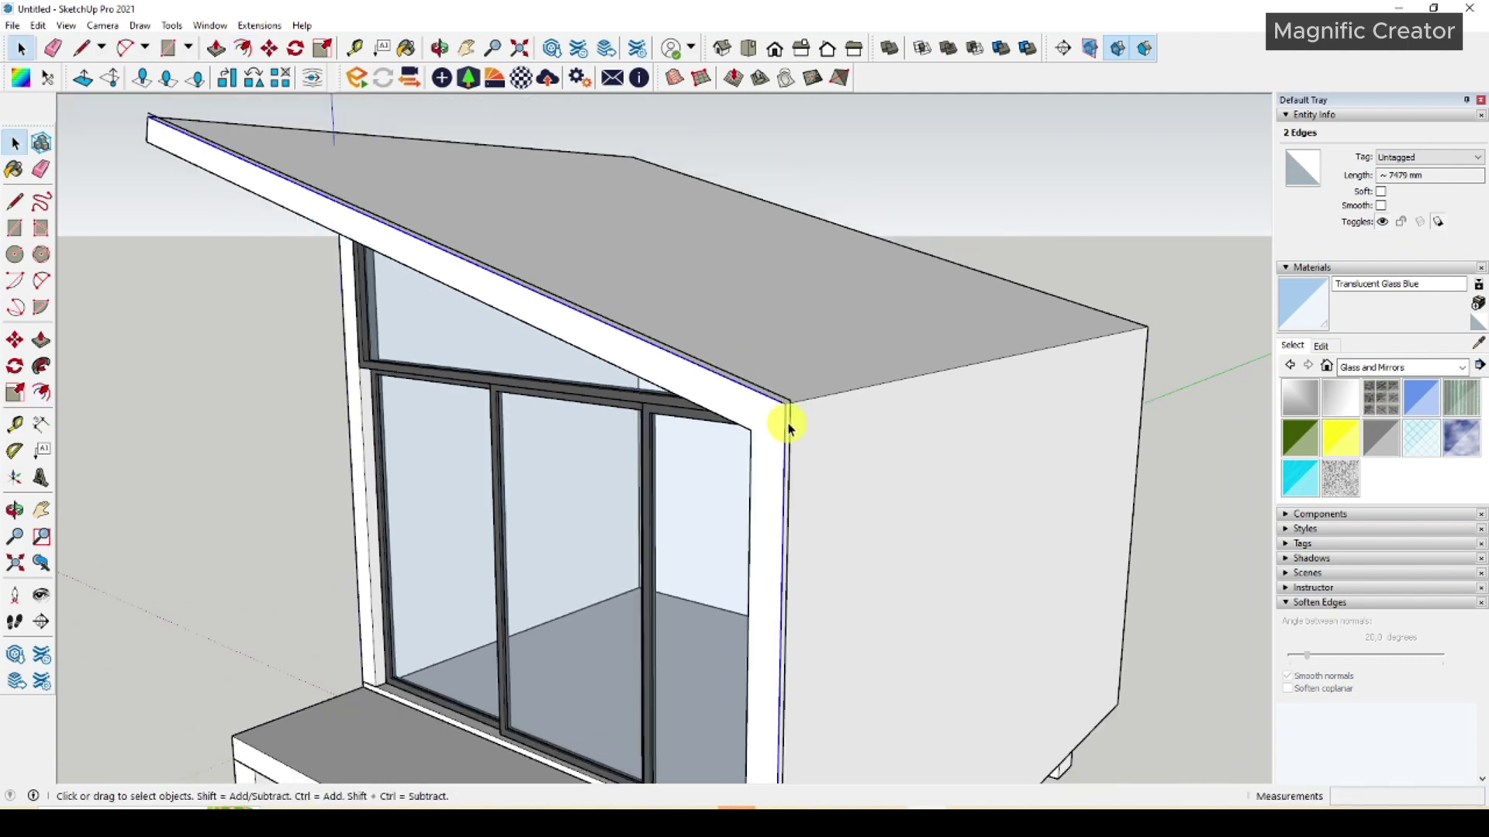
Close the strip's lower end with a short line at the base of the vertical wall.
{"action": "middle_click_drag", "start_coordinate": [815, 612], "coordinate": [787, 365], "text": "shift"}
{"action": "scroll", "coordinate": [766, 693], "scroll_direction": "up", "scroll_amount": 4}
{"action": "scroll", "coordinate": [744, 682], "scroll_direction": "up", "scroll_amount": 3}
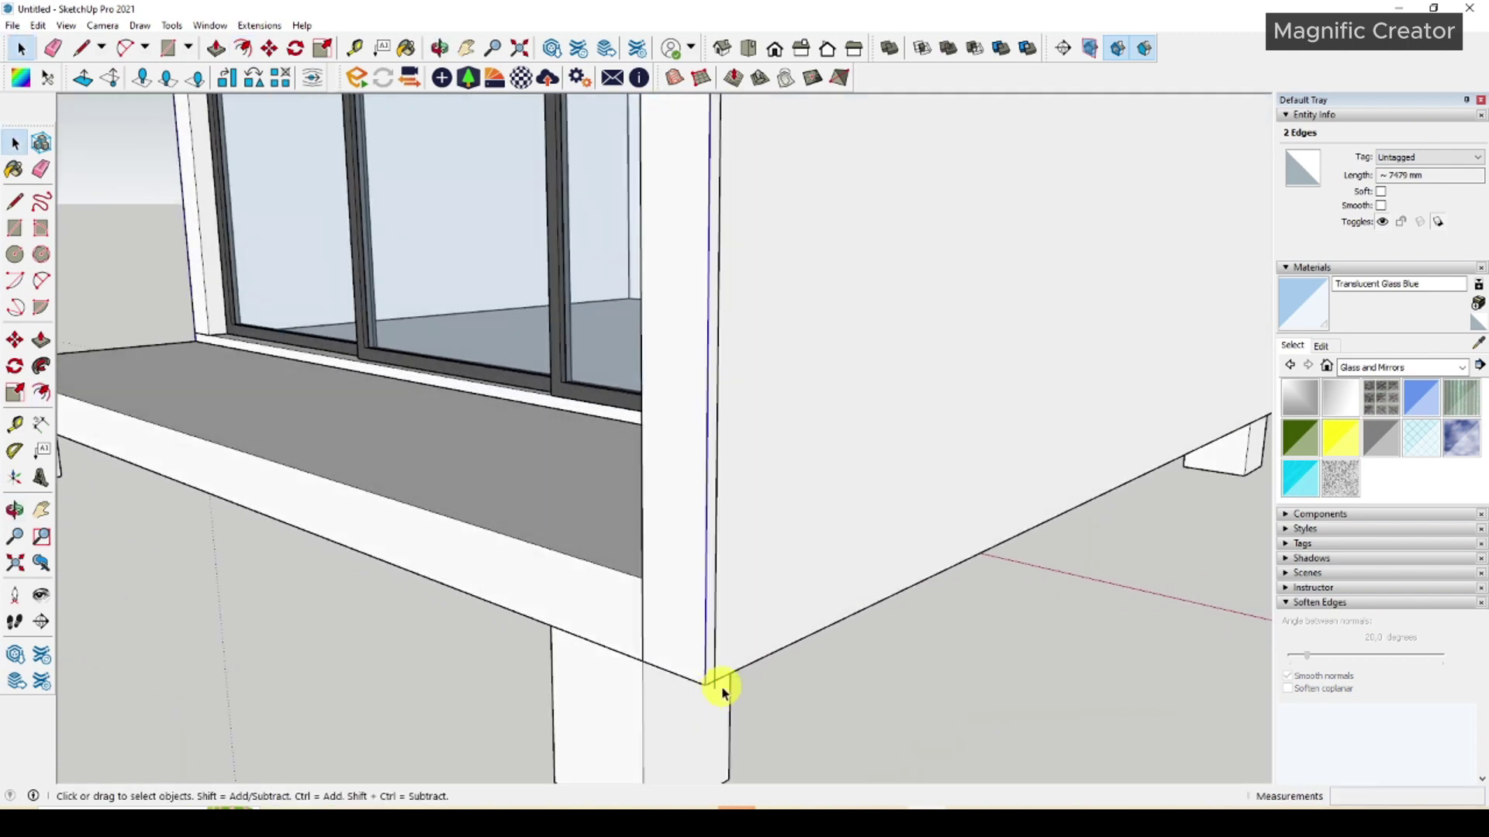
{"action": "key", "text": "l"}
{"action": "left_click", "coordinate": [710, 685]}
{"action": "key", "text": "space"}
{"action": "scroll", "coordinate": [768, 611], "scroll_direction": "down", "scroll_amount": 6}
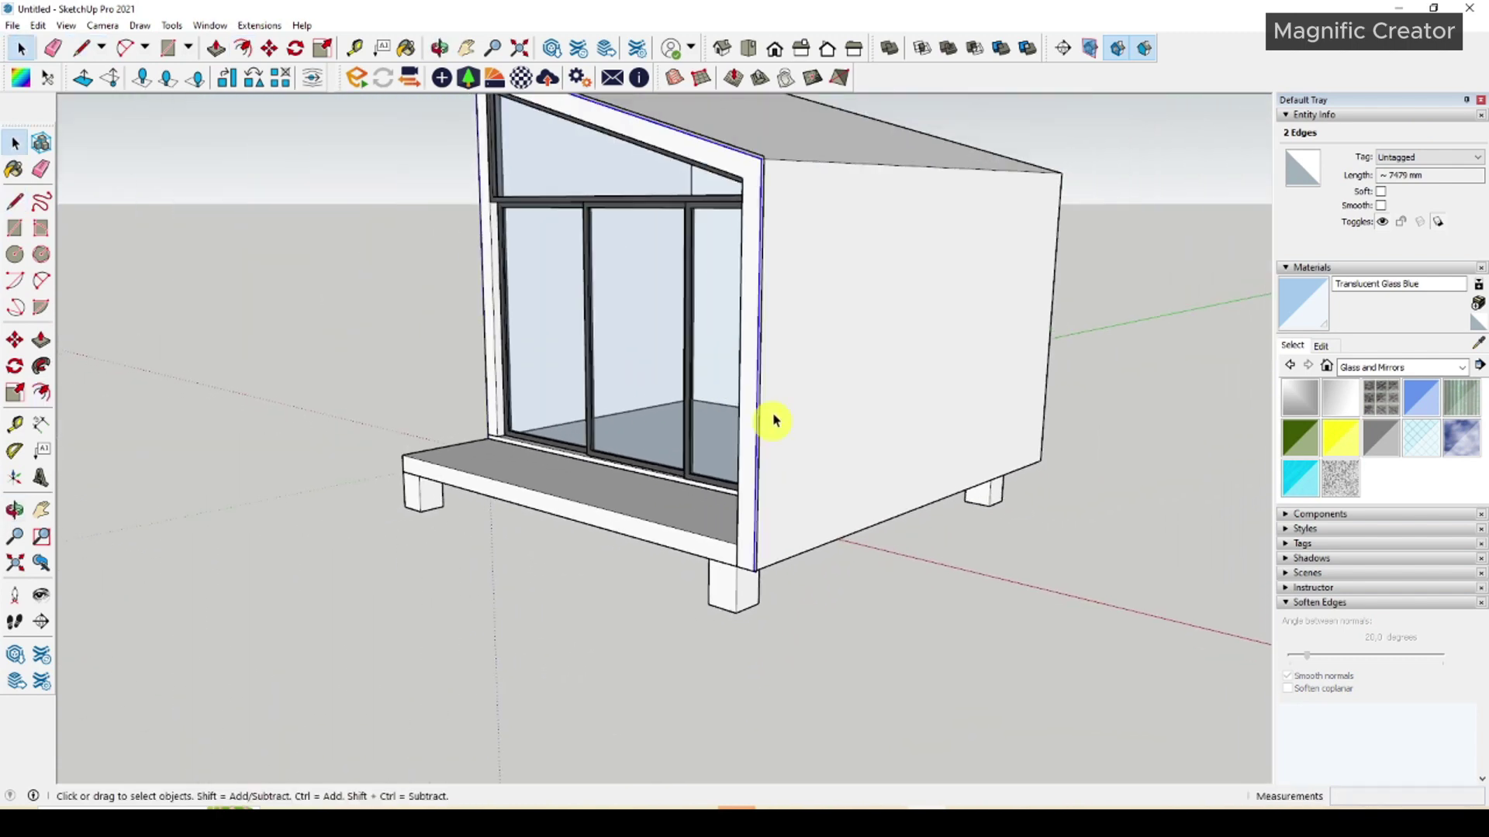
Close the strip's upper end with a short line at the overhanging tip of the roof.
{"action": "middle_click_drag", "start_coordinate": [774, 403], "coordinate": [852, 698], "text": "shift"}
{"action": "scroll", "coordinate": [687, 439], "scroll_direction": "up", "scroll_amount": 4}
{"action": "scroll", "coordinate": [485, 335], "scroll_direction": "up", "scroll_amount": 3}
{"action": "key", "text": "l"}
{"action": "left_click", "coordinate": [454, 317]}
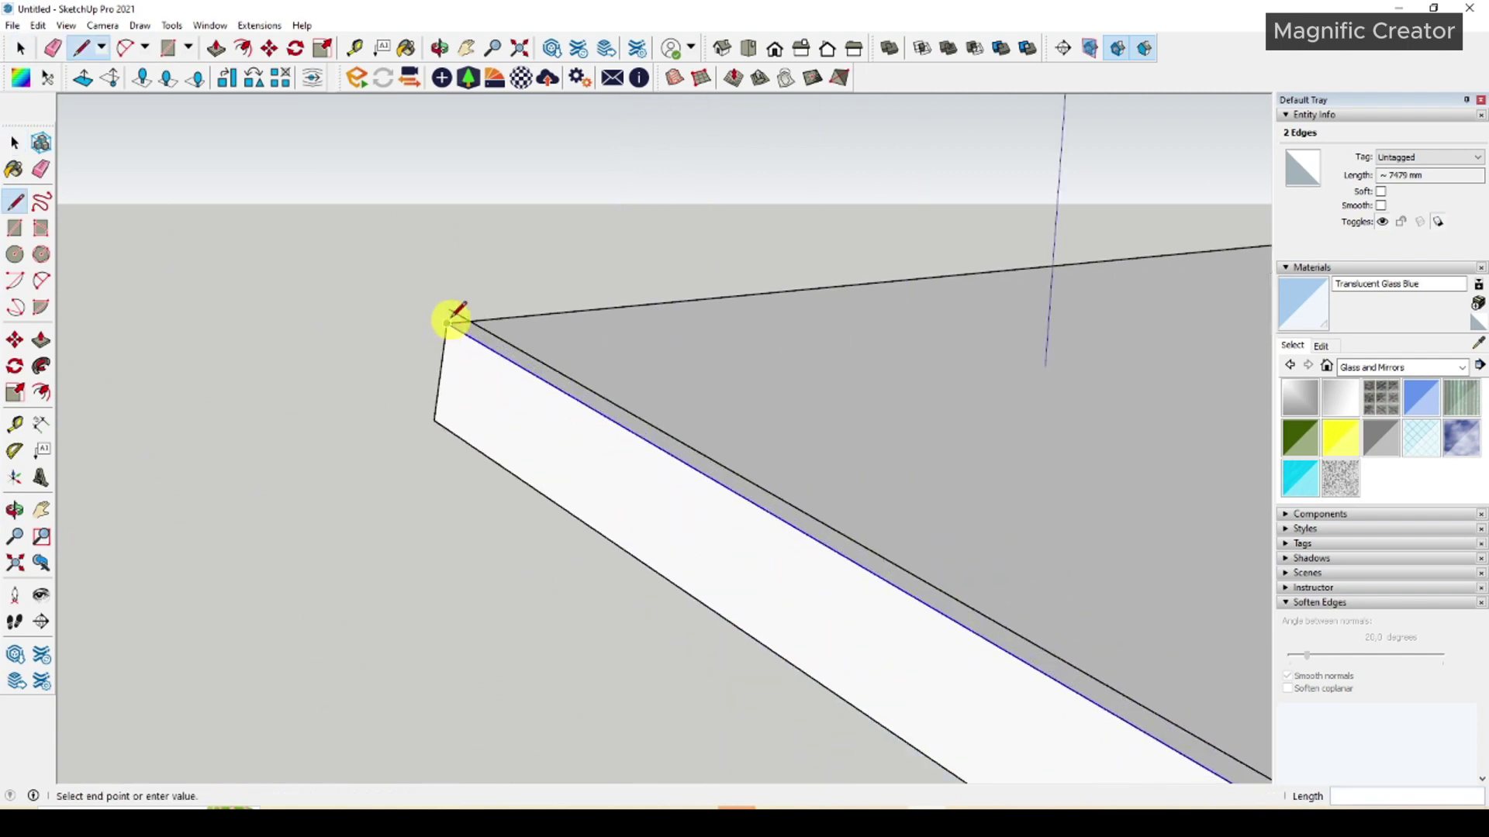
{"action": "left_click", "coordinate": [448, 308]}
{"action": "key", "text": "space"}
Push/pull the thin strip about 16 mm to form a rib along the roof and wall.
{"action": "scroll", "coordinate": [471, 331], "scroll_direction": "up", "scroll_amount": 1}
{"action": "key", "text": "p"}
{"action": "left_click", "coordinate": [473, 329]}
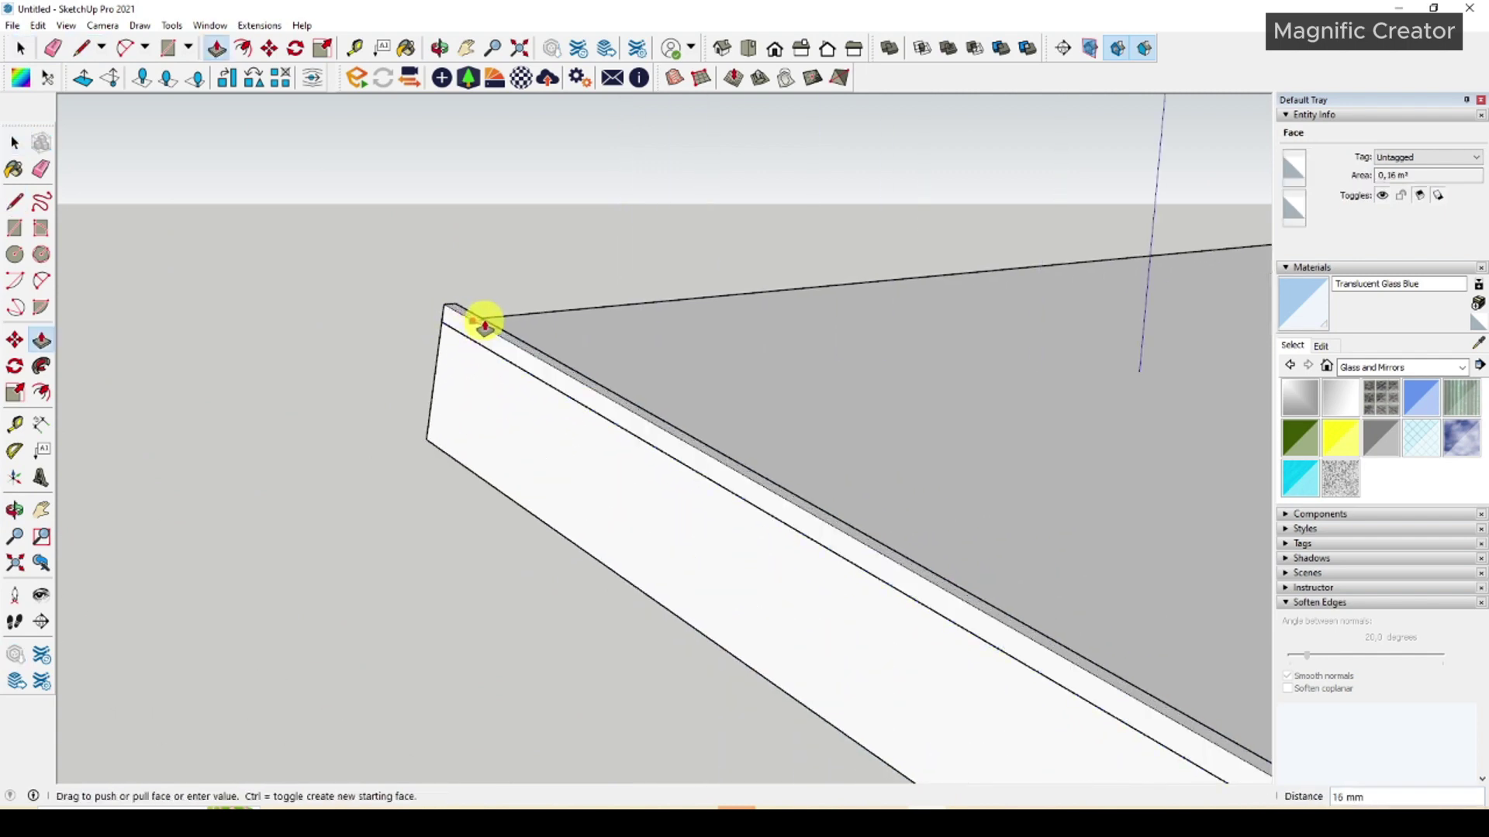
{"action": "left_click", "coordinate": [487, 327]}
{"action": "key", "text": "space"}
Group the rib's connected geometry and turn that group into a component.
{"action": "triple_click", "coordinate": [487, 331]}
{"action": "right_click", "coordinate": [487, 331]}
{"action": "left_click", "coordinate": [543, 457]}
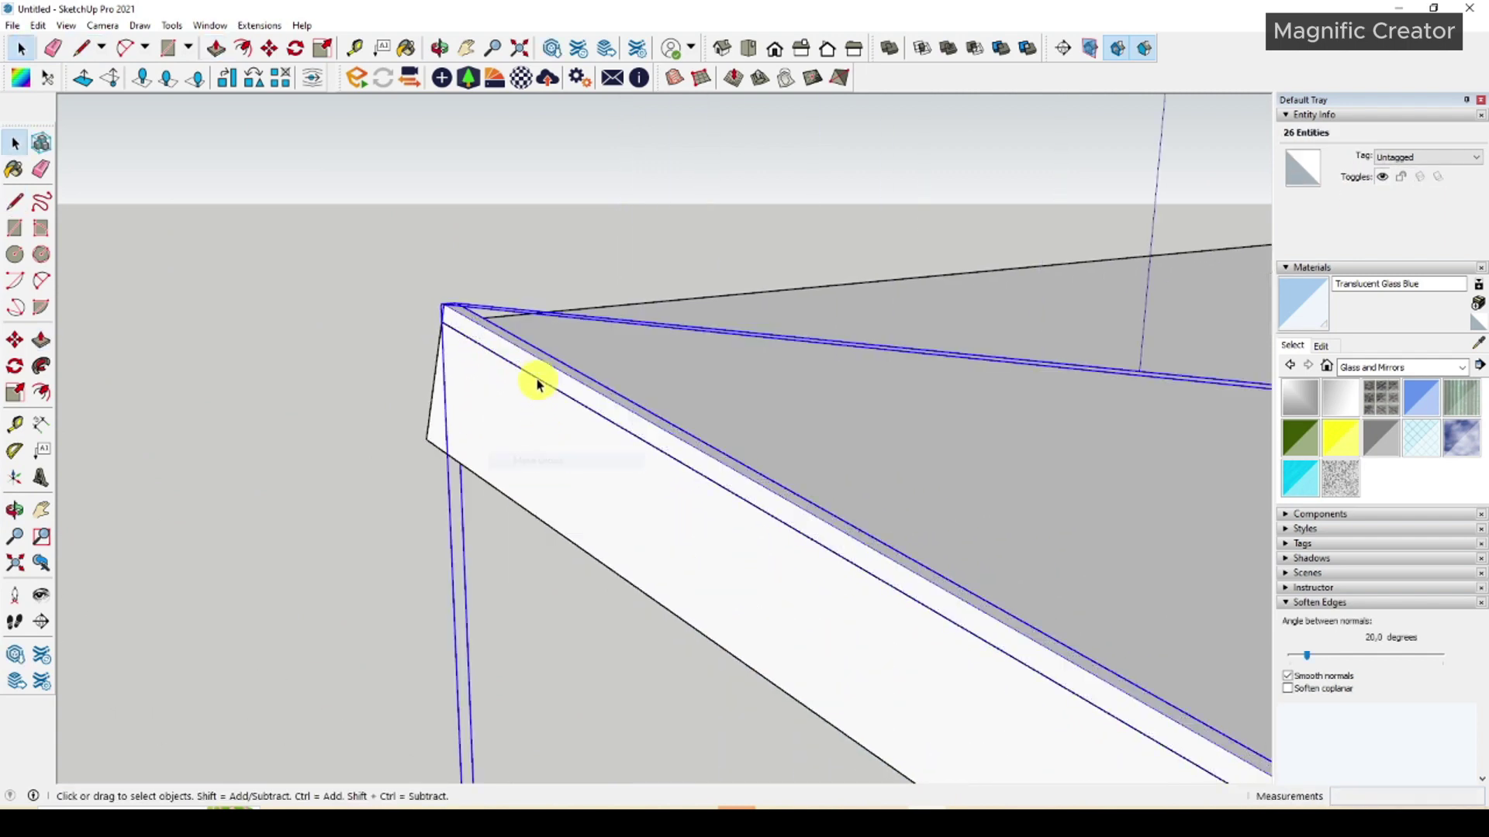
{"action": "right_click", "coordinate": [535, 372]}
{"action": "left_click", "coordinate": [615, 509]}
{"action": "left_click", "coordinate": [659, 499]}
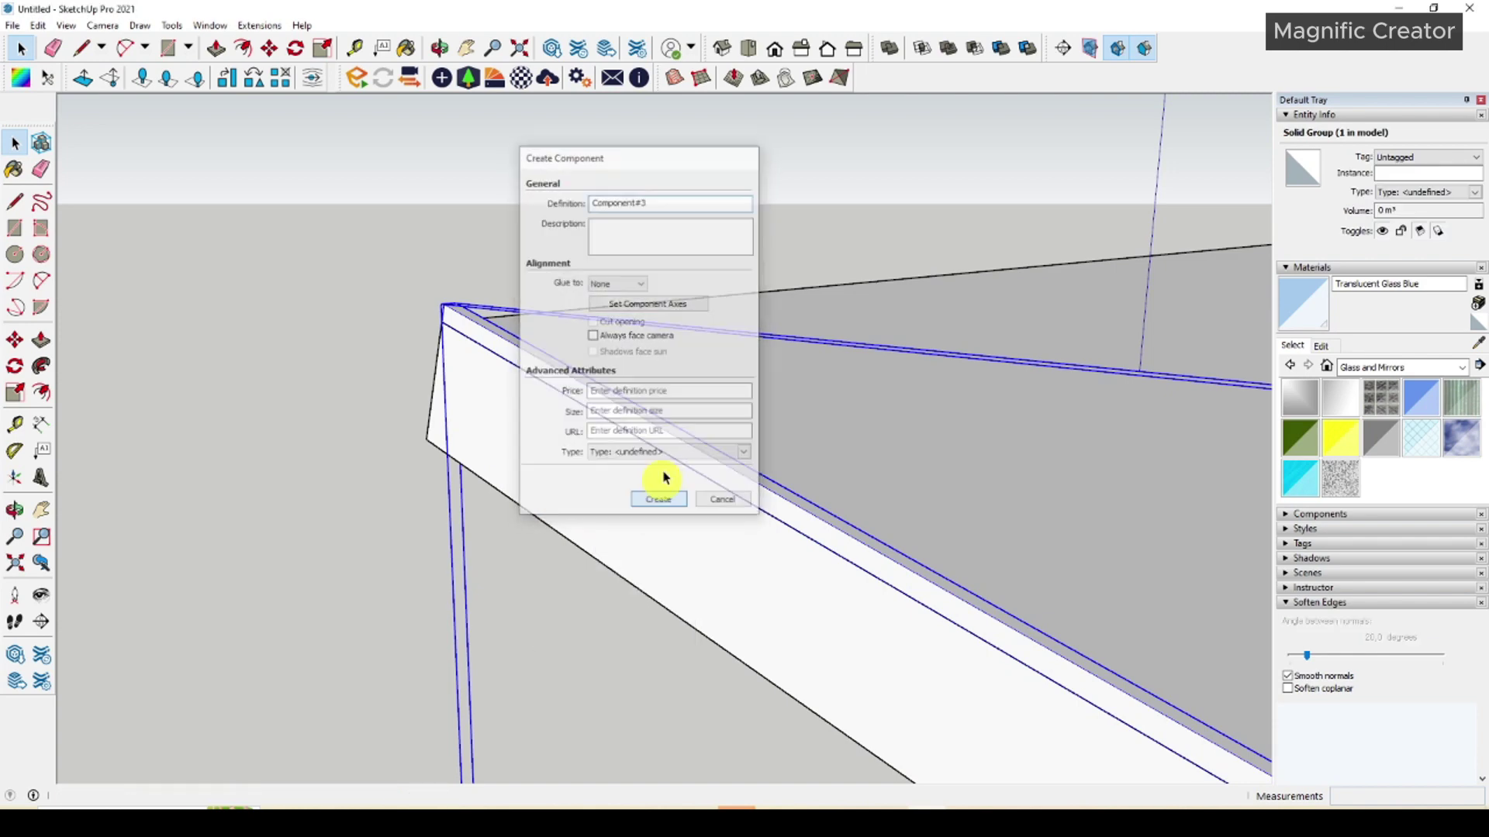
Copy the rib component to the shell's opposite edge and divide the distance into 20 equally spaced copies.
{"action": "scroll", "coordinate": [629, 364], "scroll_direction": "down", "scroll_amount": 3}
{"action": "scroll", "coordinate": [630, 364], "scroll_direction": "down", "scroll_amount": 3}
{"action": "middle_click_drag", "start_coordinate": [775, 415], "coordinate": [654, 476]}
{"action": "scroll", "coordinate": [342, 588], "scroll_direction": "up", "scroll_amount": 6}
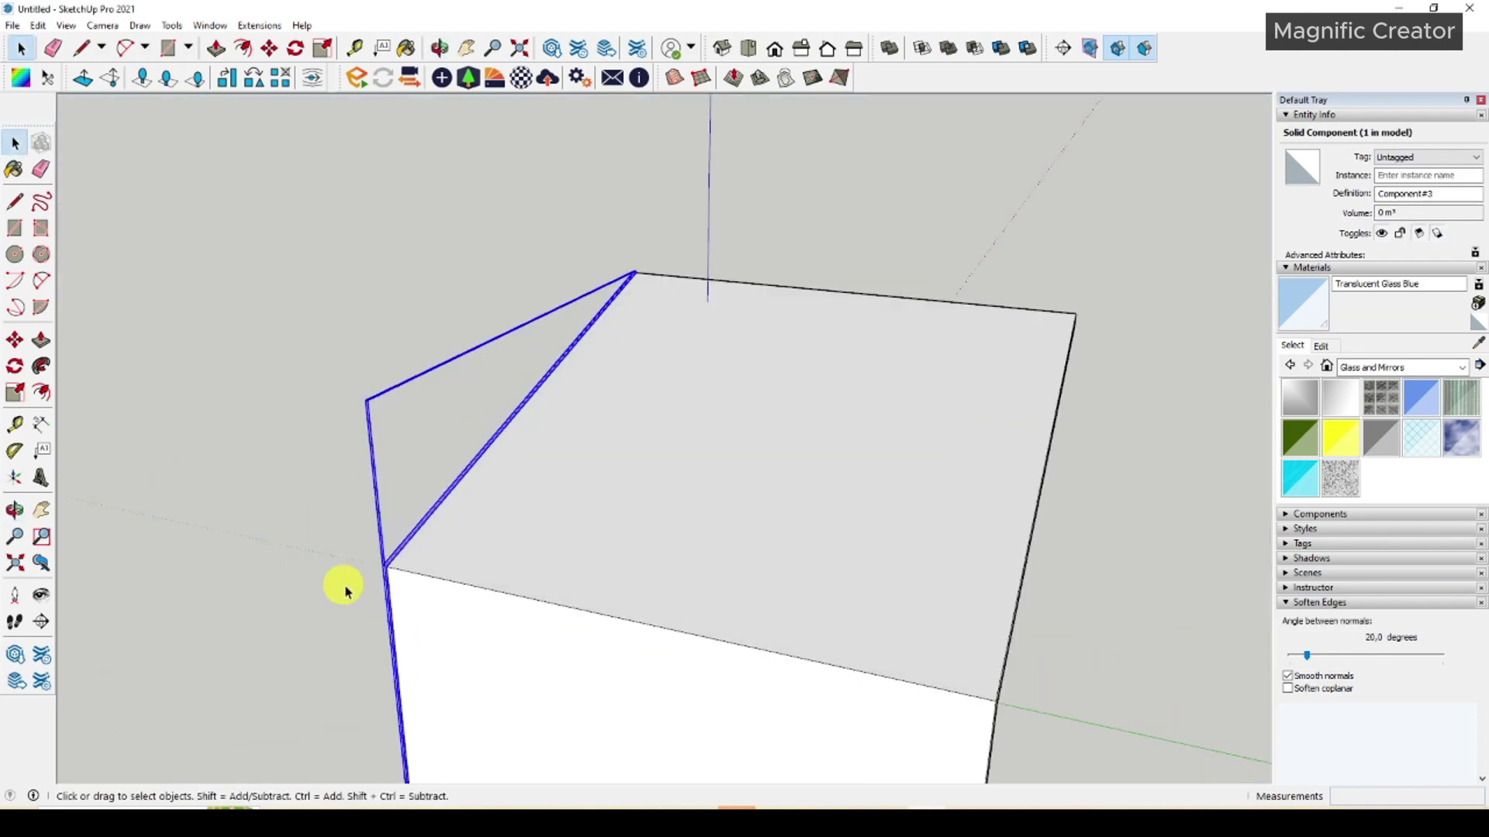
{"action": "scroll", "coordinate": [409, 575], "scroll_direction": "up", "scroll_amount": 1}
{"action": "left_click", "coordinate": [14, 339]}
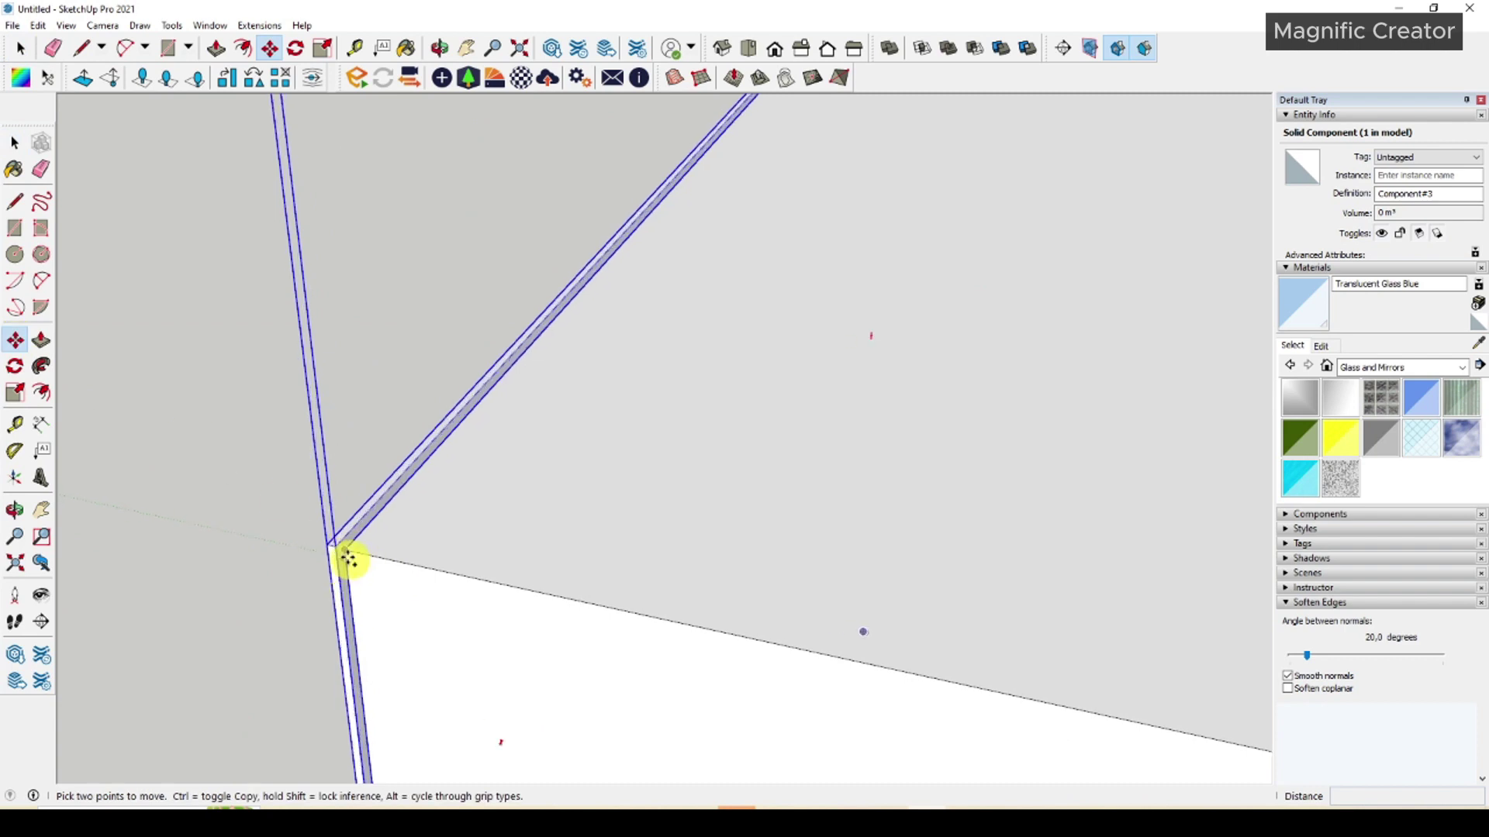
{"action": "key", "text": "ctrl"}
{"action": "left_click_drag", "start_coordinate": [336, 547], "coordinate": [690, 589]}
{"action": "scroll", "coordinate": [974, 652], "scroll_direction": "down", "scroll_amount": 5}
{"action": "middle_click_drag", "start_coordinate": [974, 651], "coordinate": [412, 375]}
{"action": "scroll", "coordinate": [412, 376], "scroll_direction": "up", "scroll_amount": 1}
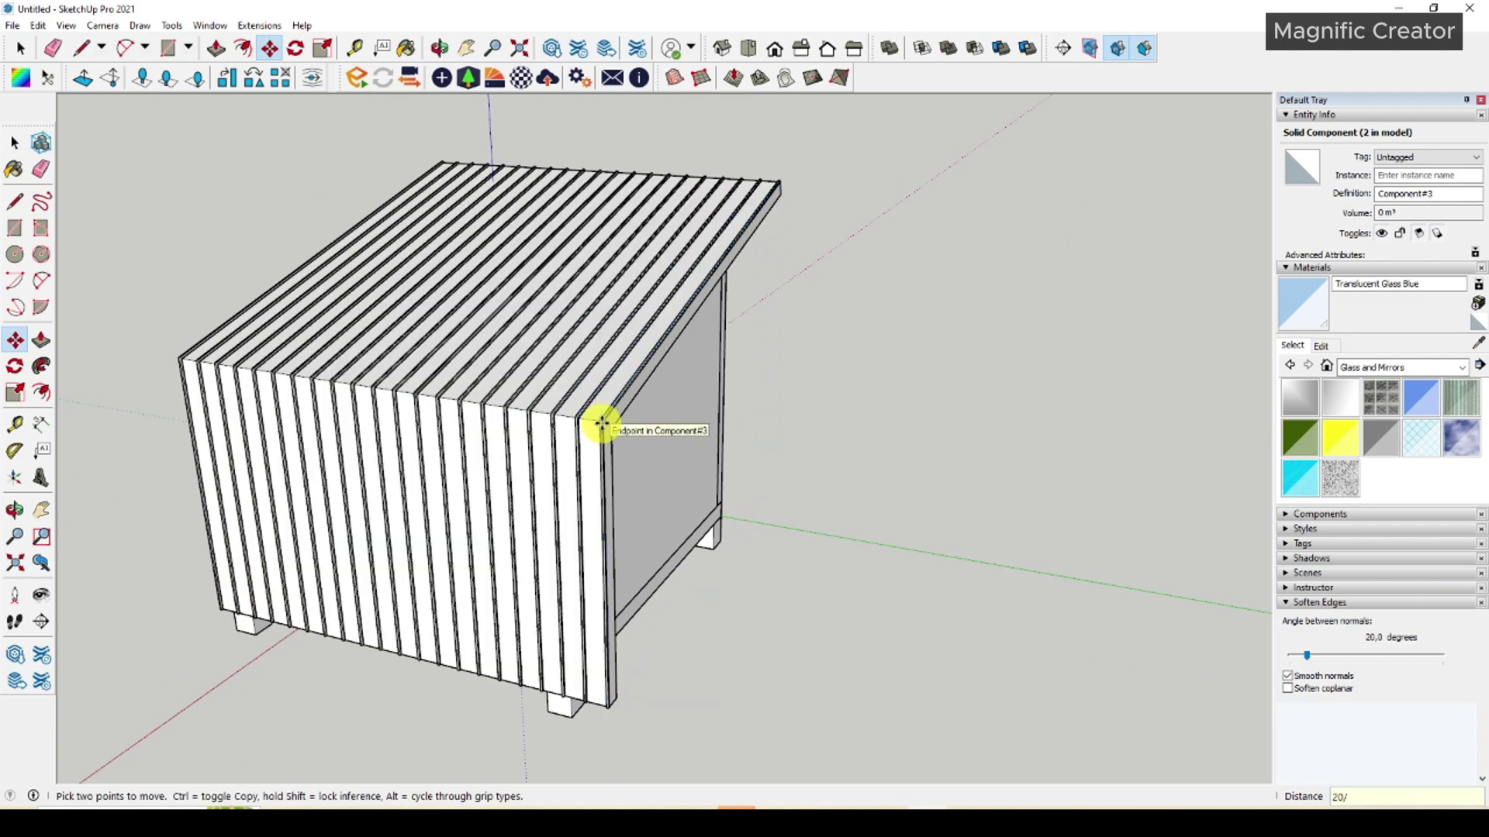
{"action": "key", "text": "space"}
Pick Color M06 from the Colors collection and create a new material from it named ROOF.
{"action": "middle_click_drag", "start_coordinate": [602, 421], "coordinate": [808, 414]}
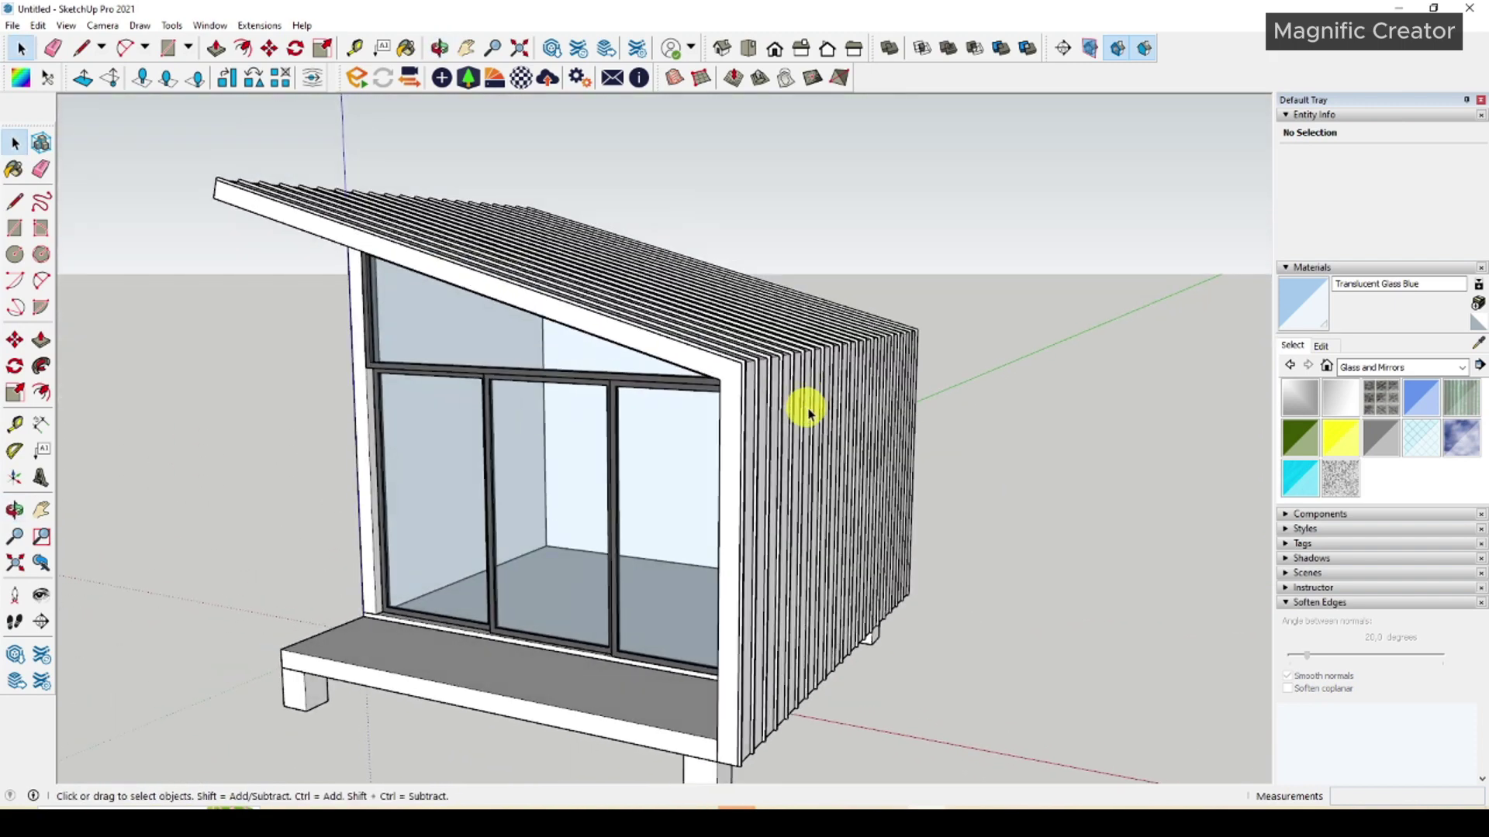
{"action": "left_click", "coordinate": [1466, 368]}
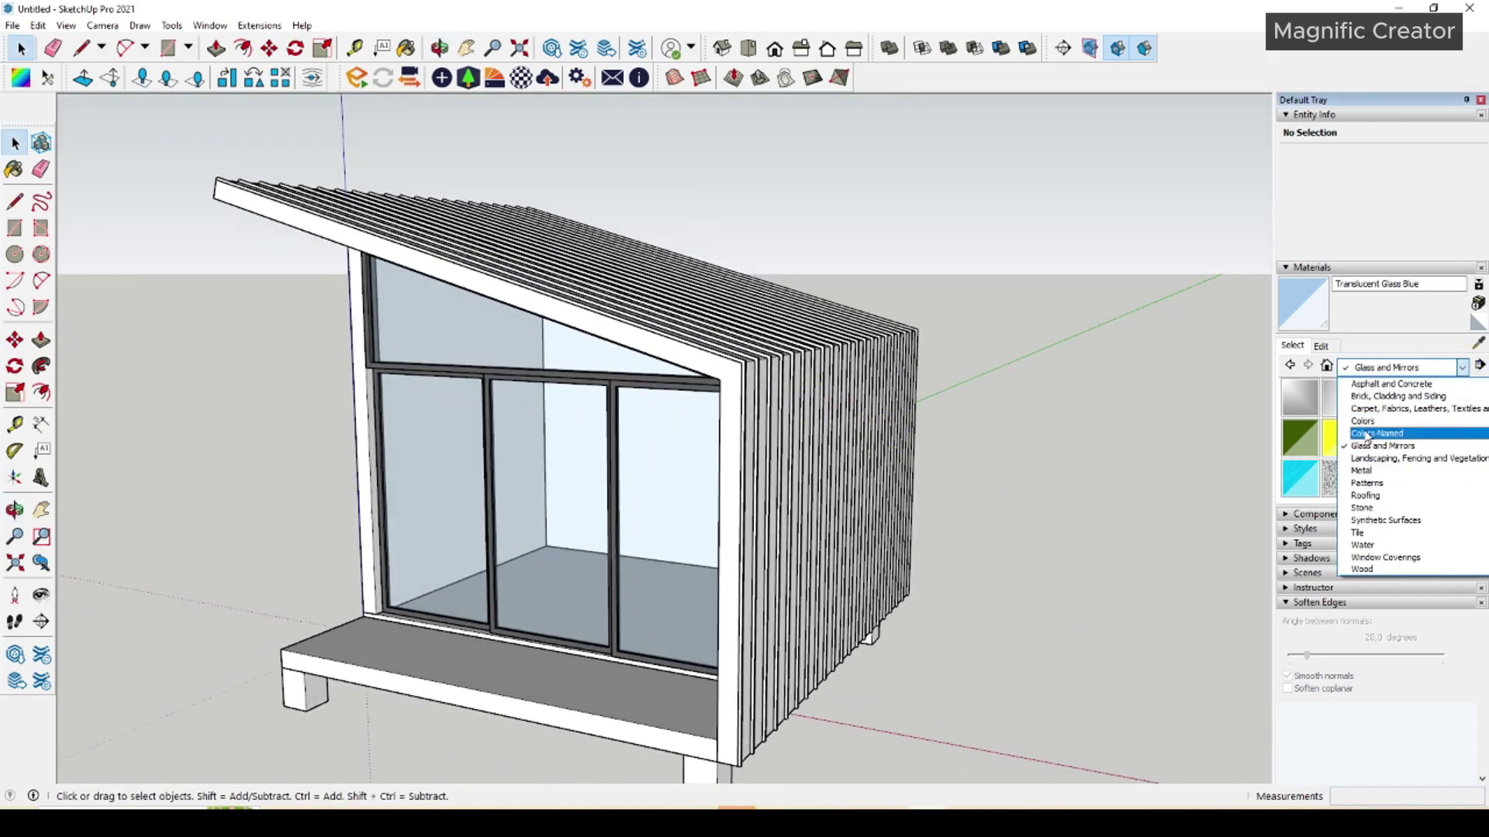
{"action": "left_click", "coordinate": [1362, 420]}
{"action": "scroll", "coordinate": [1353, 458], "scroll_direction": "down", "scroll_amount": 10}
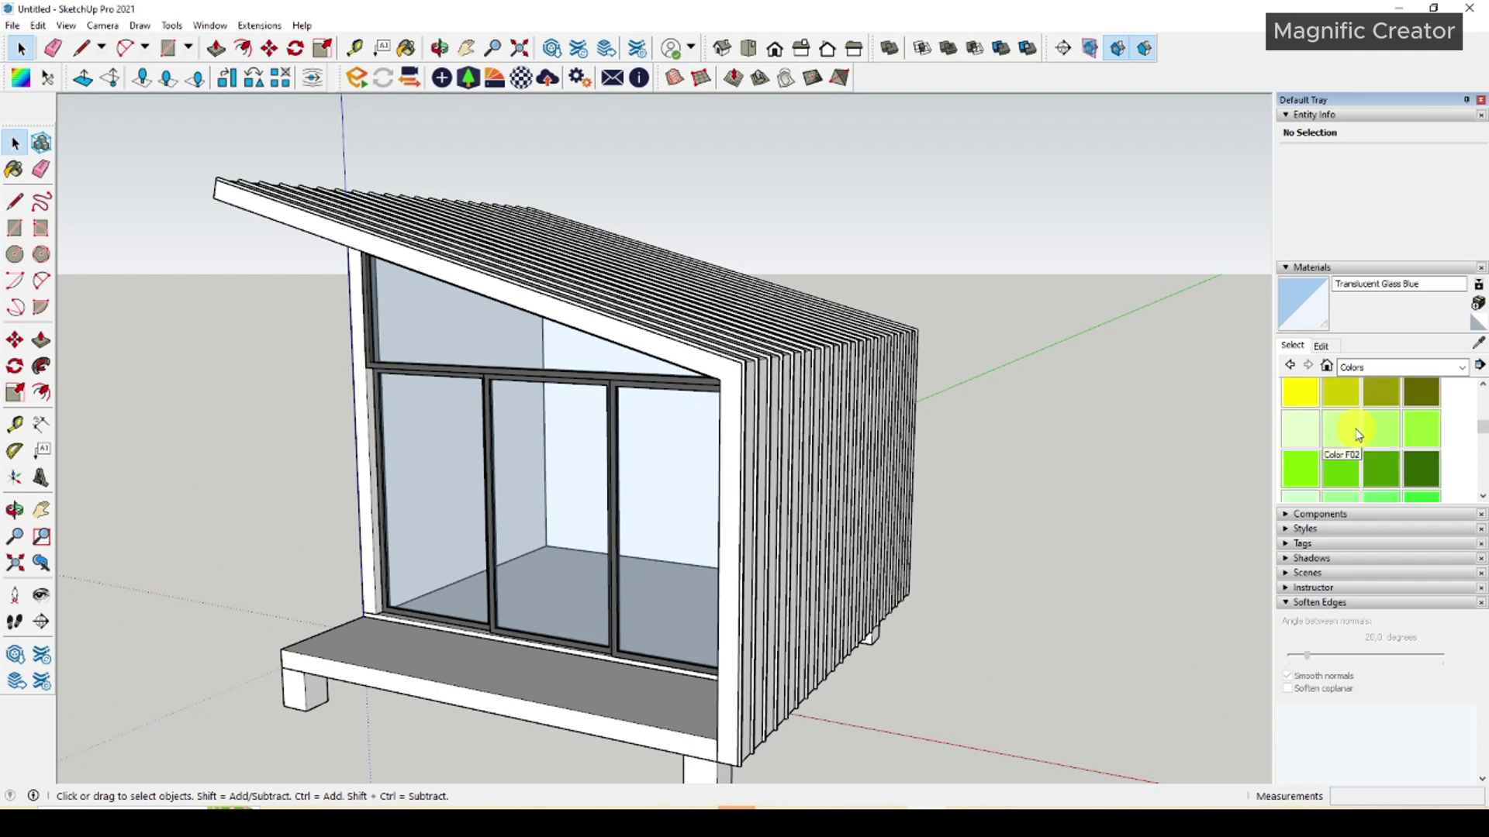
{"action": "scroll", "coordinate": [1354, 433], "scroll_direction": "up", "scroll_amount": 2}
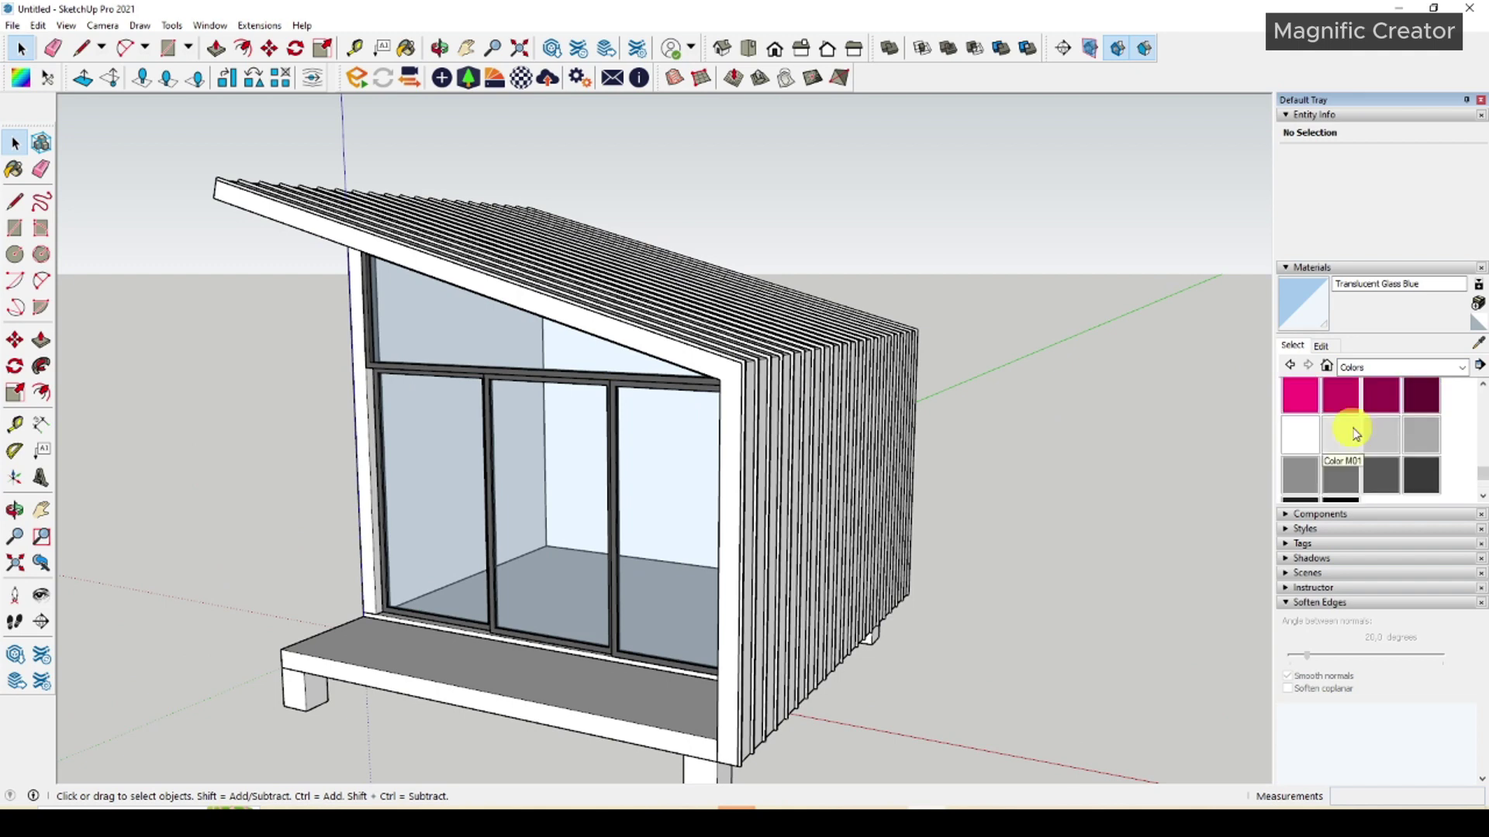
{"action": "left_click", "coordinate": [1379, 474]}
{"action": "left_click", "coordinate": [1479, 304]}
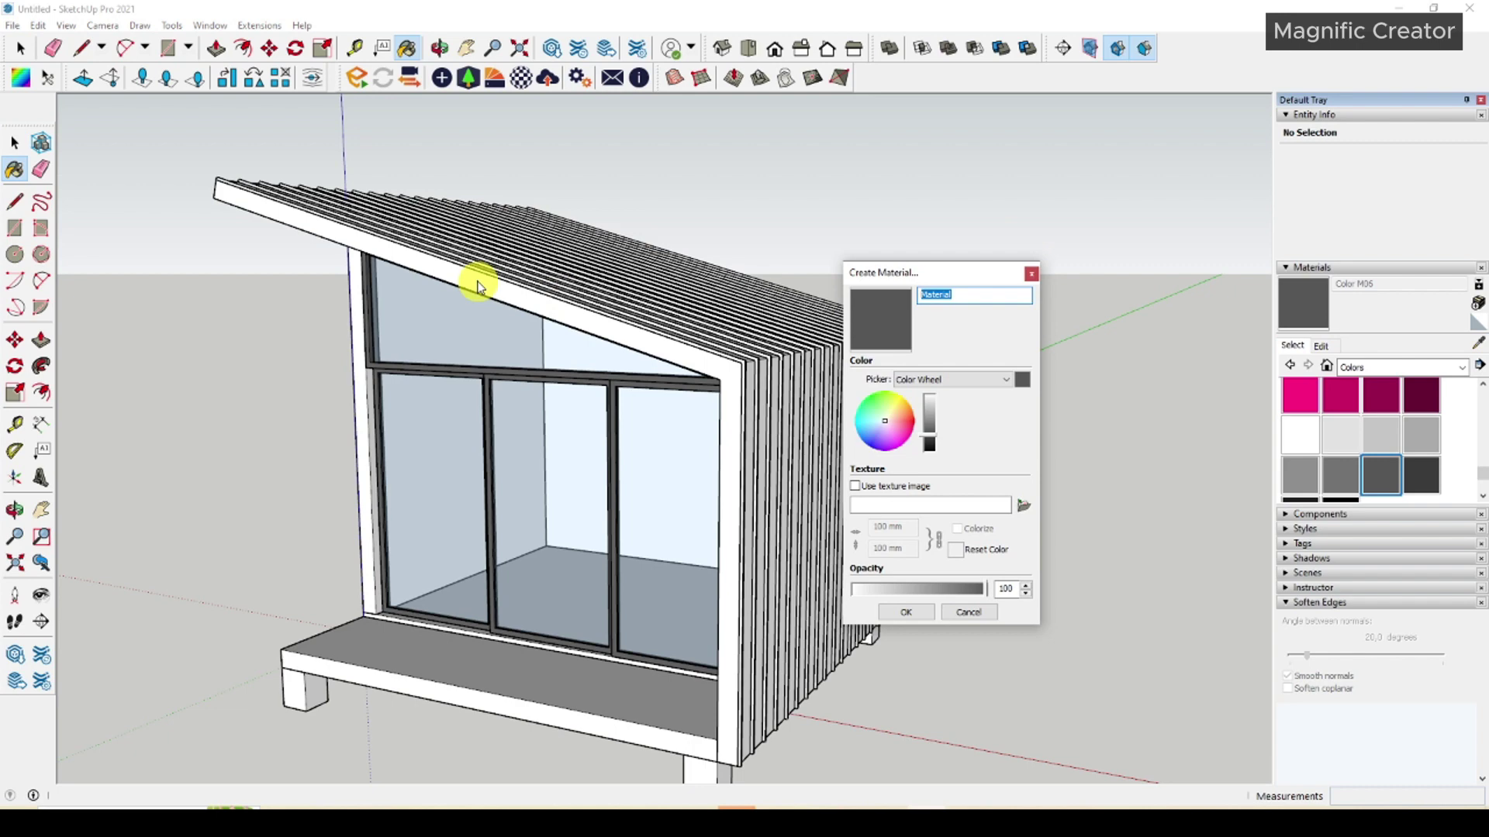
{"action": "key", "text": "Caps_Lock"}
{"action": "type", "text": "ROOF"}
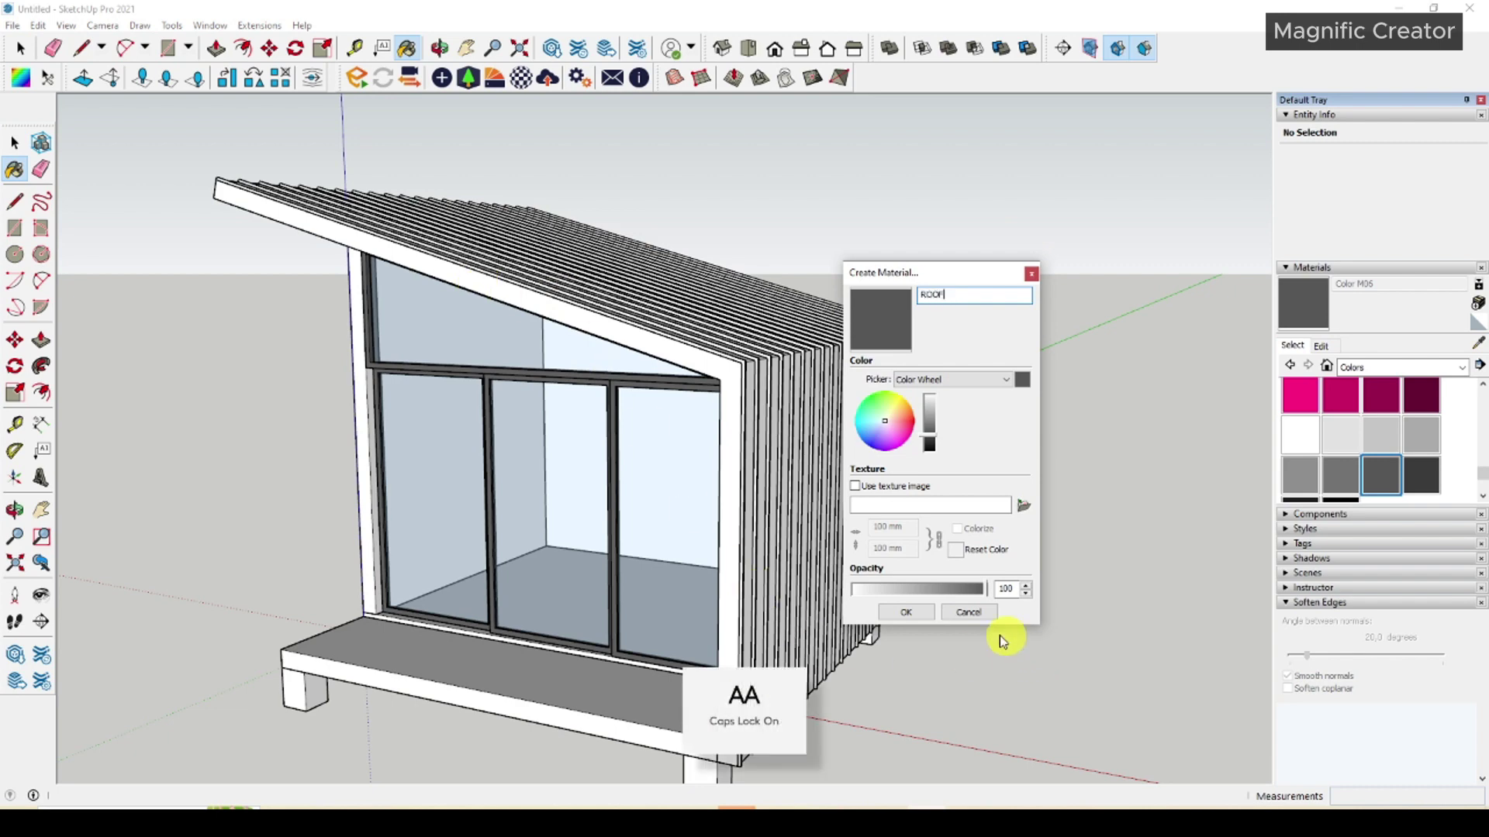
{"action": "left_click", "coordinate": [906, 612]}
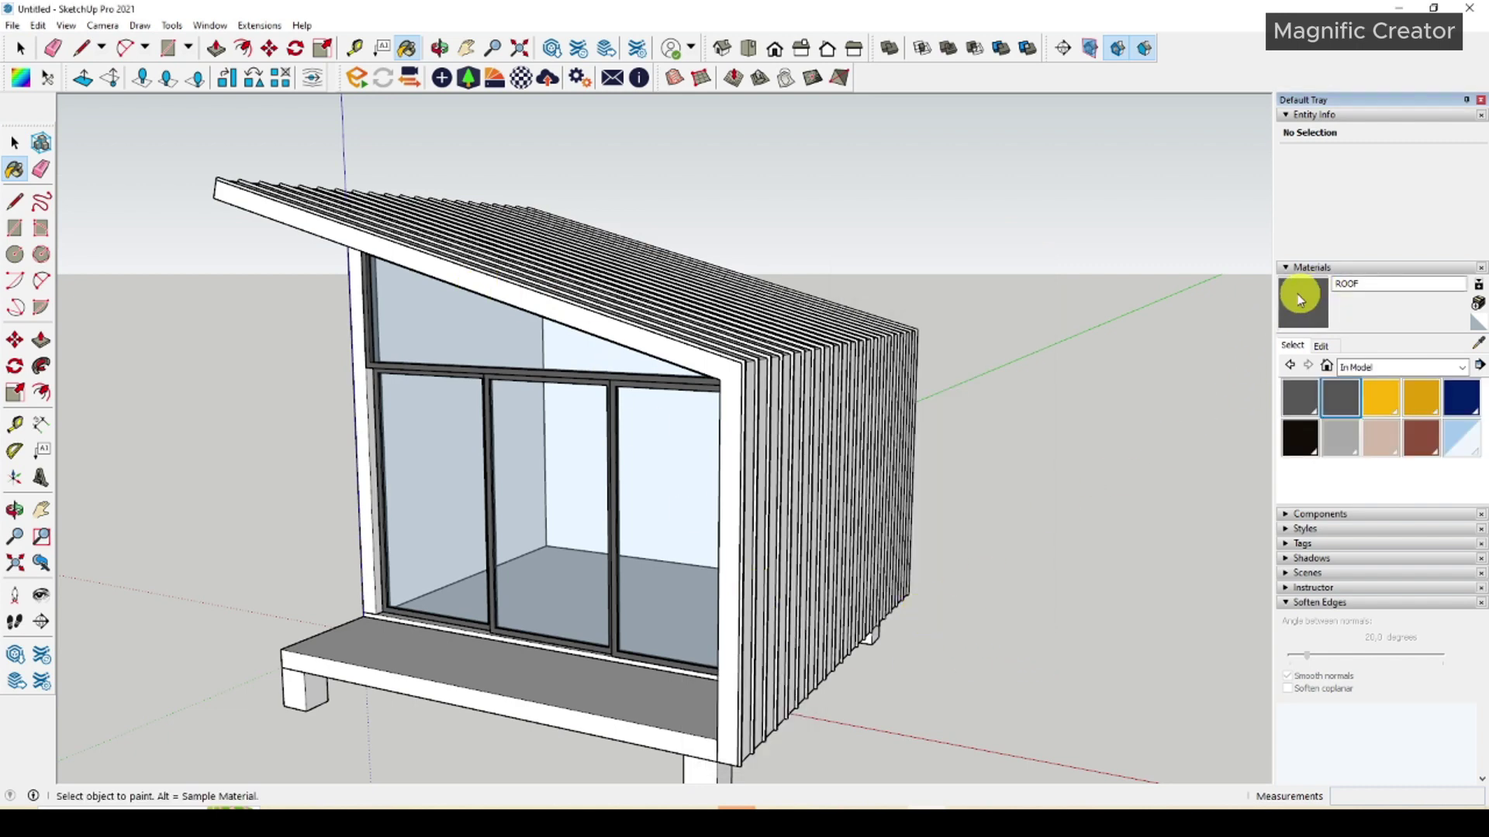
Open the front rib component, select all its geometry and paint it with the ROOF material.
{"action": "scroll", "coordinate": [774, 369], "scroll_direction": "up", "scroll_amount": 6}
{"action": "key", "text": "space"}
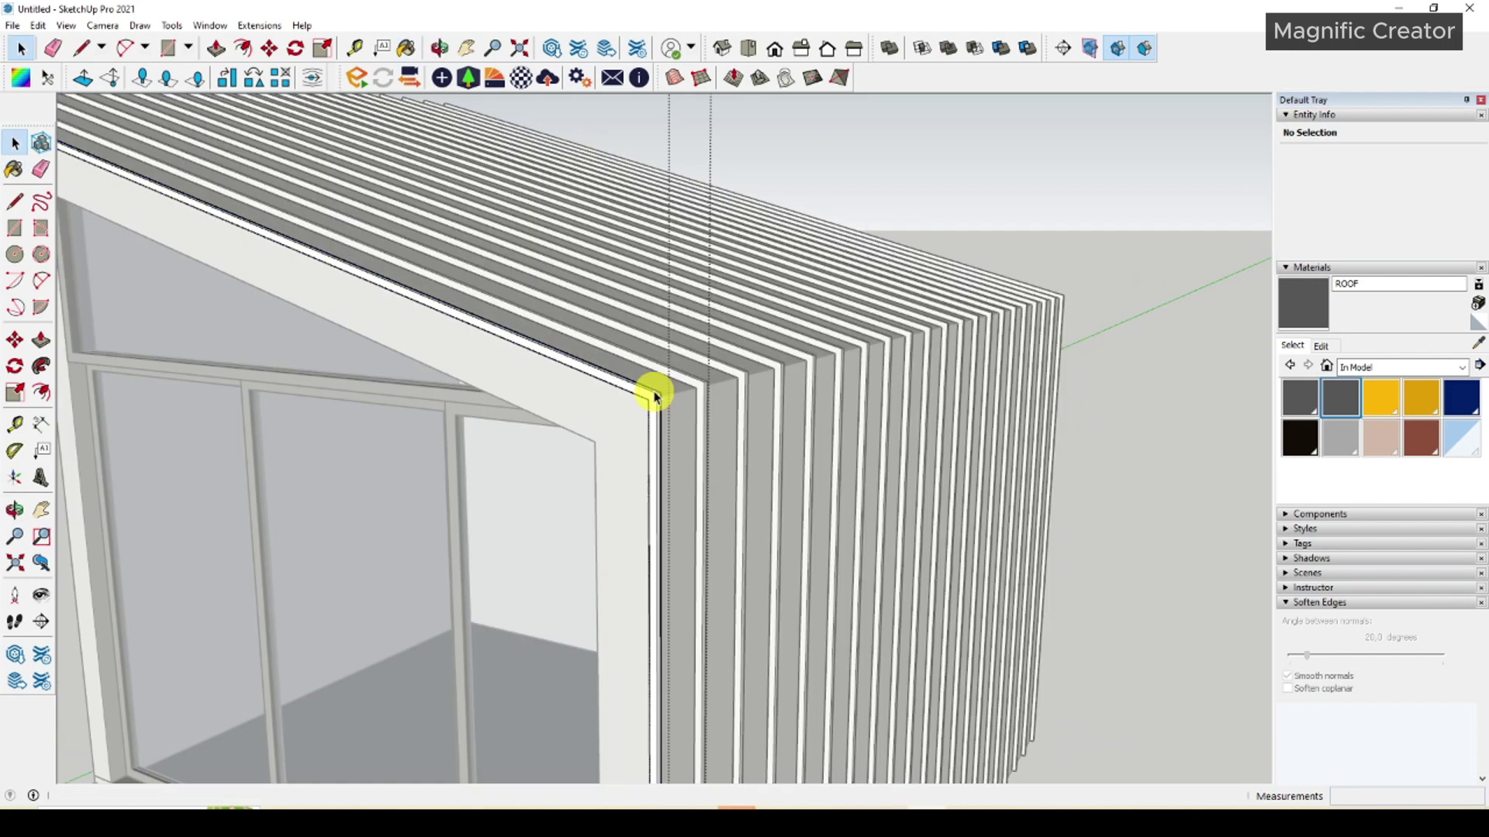
{"action": "left_click", "coordinate": [655, 392]}
{"action": "scroll", "coordinate": [670, 411], "scroll_direction": "down", "scroll_amount": 2}
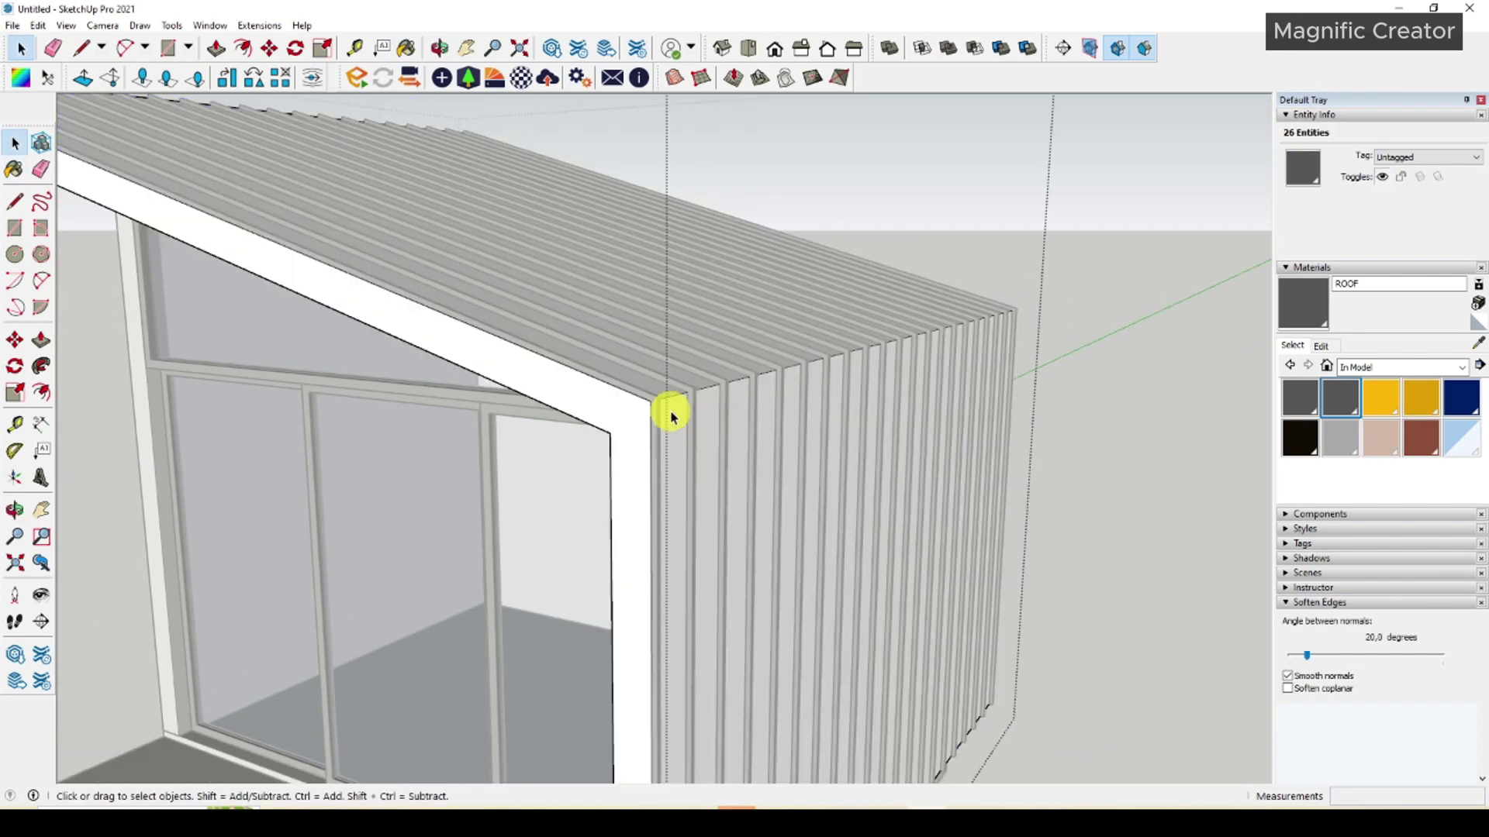
Apply the ROOF material to the selected rib geometry and the shell's outer surface, and leave the component.
{"action": "key", "text": "b"}
{"action": "left_click", "coordinate": [655, 384]}
{"action": "key", "text": "space"}
{"action": "scroll", "coordinate": [690, 407], "scroll_direction": "down", "scroll_amount": 3}
{"action": "left_click", "coordinate": [933, 292]}
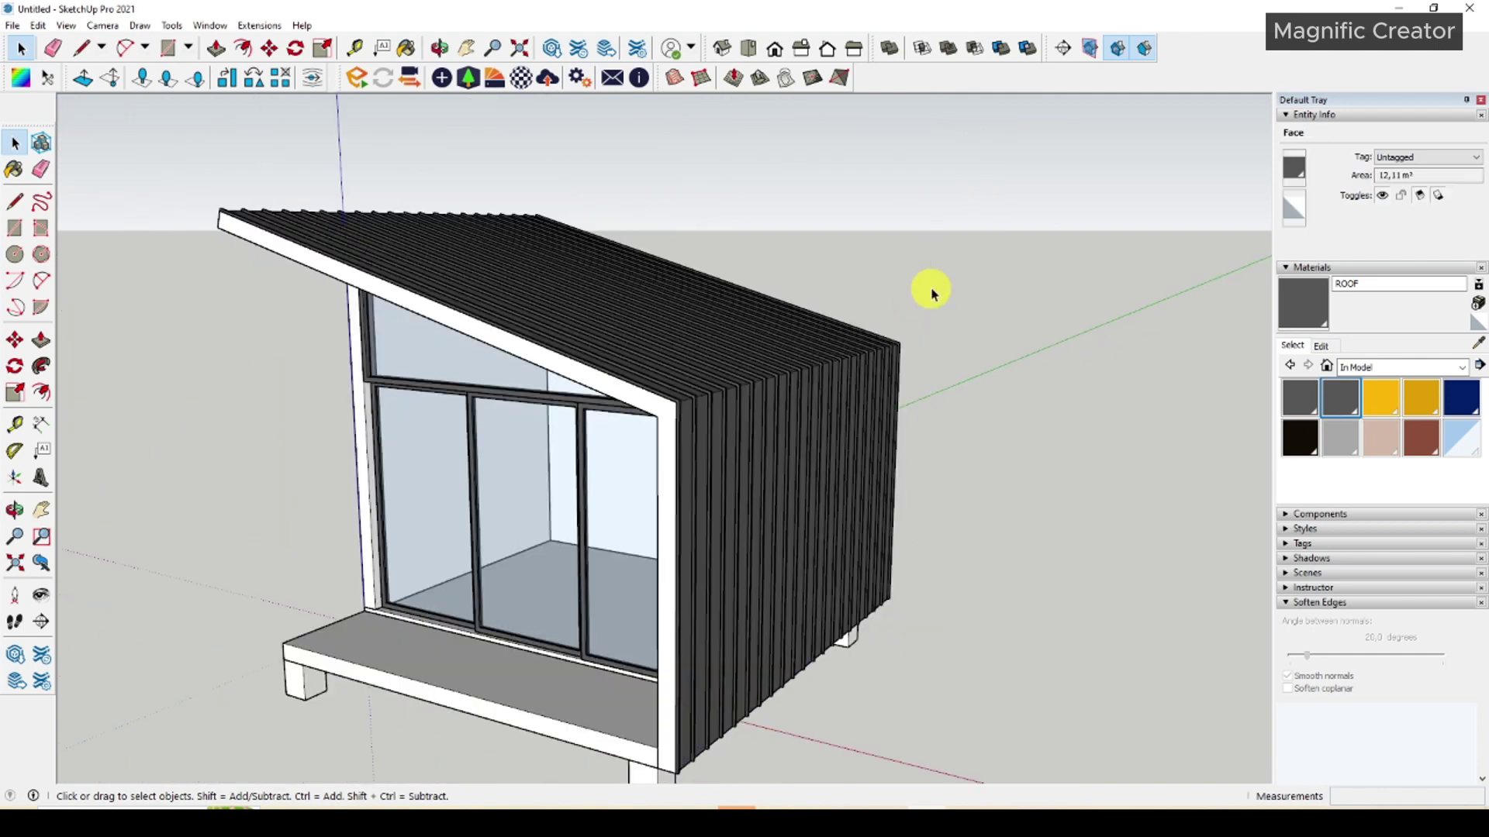
{"action": "left_click", "coordinate": [933, 292]}
Pick the Beadboard material from the Brick, Cladding and Siding collection.
{"action": "middle_click_drag", "start_coordinate": [704, 476], "coordinate": [873, 395]}
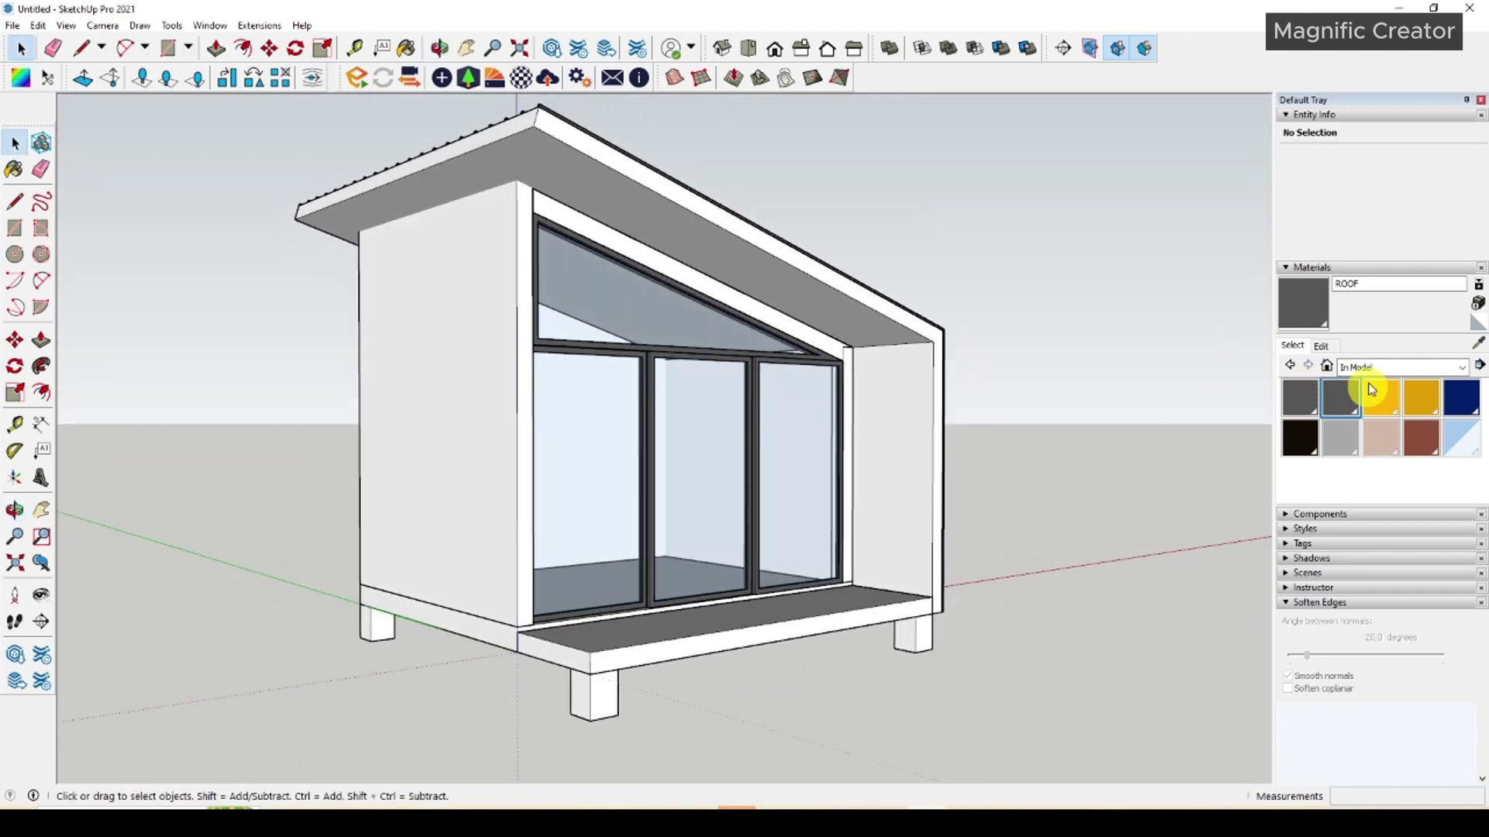
{"action": "left_click", "coordinate": [1463, 368]}
{"action": "left_click", "coordinate": [1388, 433]}
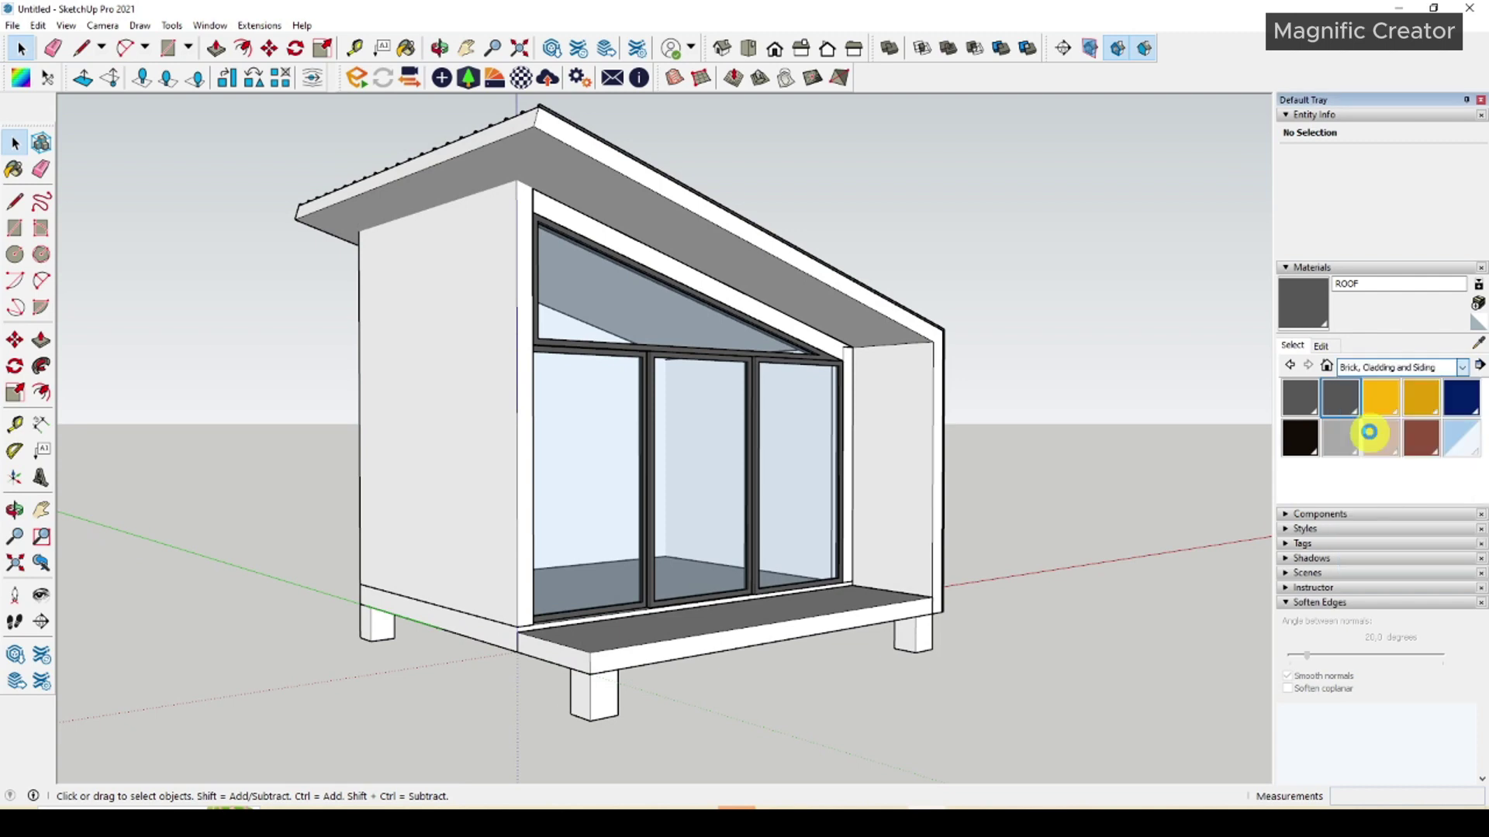
{"action": "left_click", "coordinate": [1301, 399]}
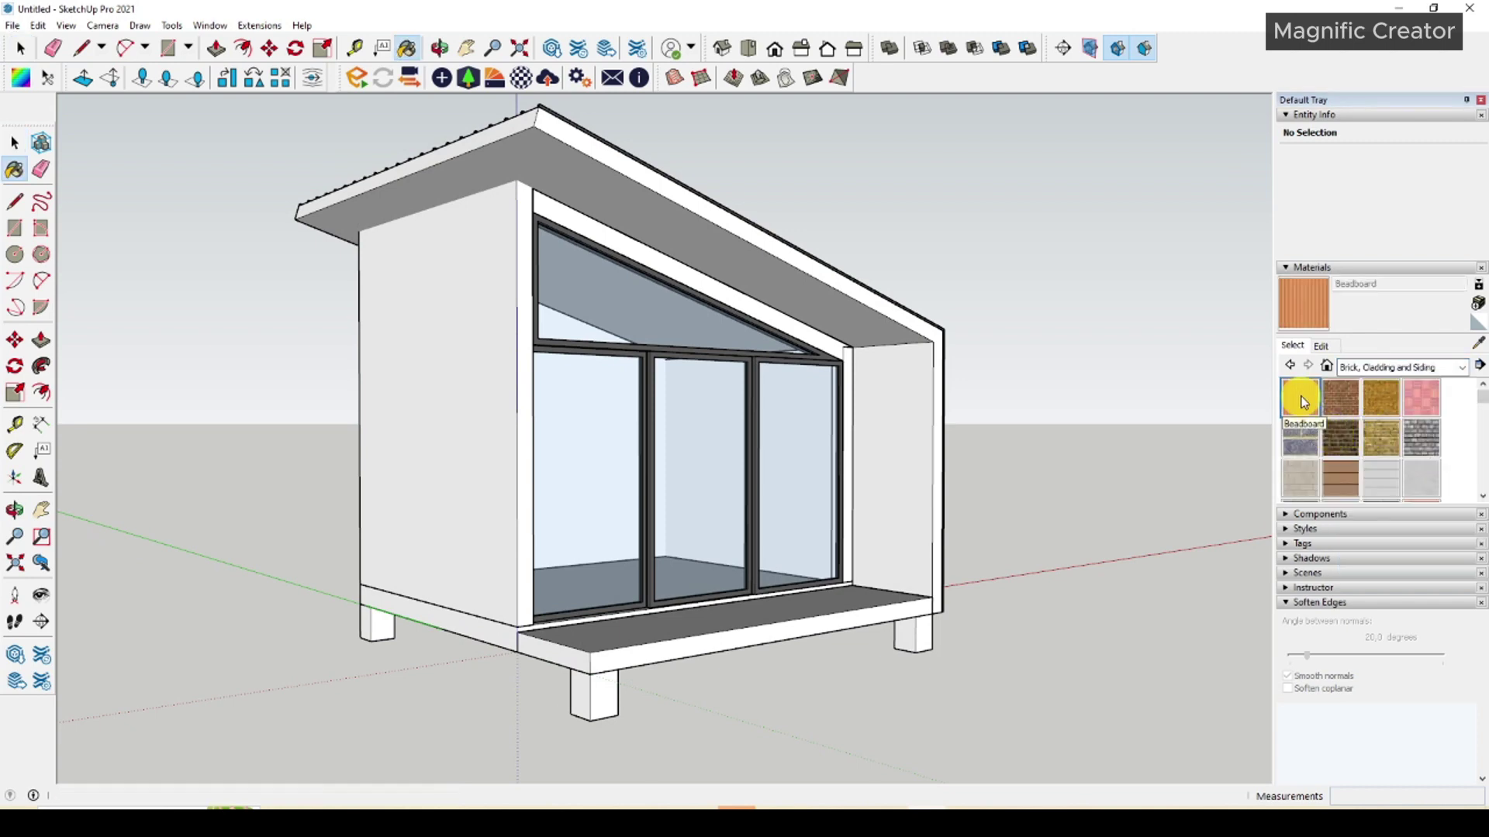
Open the shell group and paint the inner face of its side wall with Beadboard.
{"action": "middle_click_drag", "start_coordinate": [830, 371], "coordinate": [854, 475]}
{"action": "scroll", "coordinate": [880, 466], "scroll_direction": "up", "scroll_amount": 3}
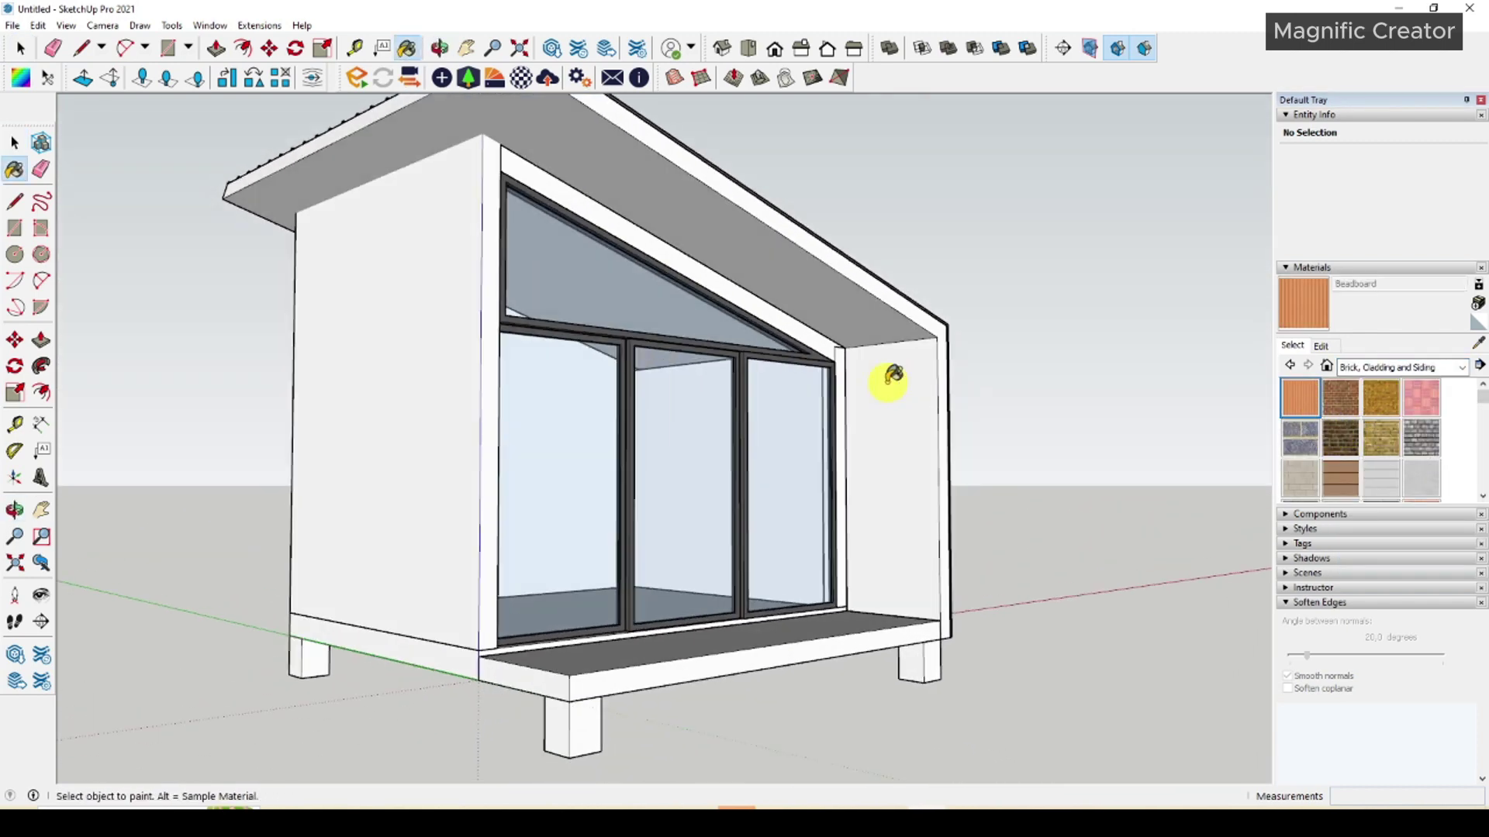
{"action": "middle_click_drag", "start_coordinate": [892, 378], "coordinate": [900, 426]}
{"action": "key", "text": "space"}
{"action": "triple_click", "coordinate": [895, 411]}
{"action": "left_click", "coordinate": [901, 440]}
{"action": "key", "text": "b"}
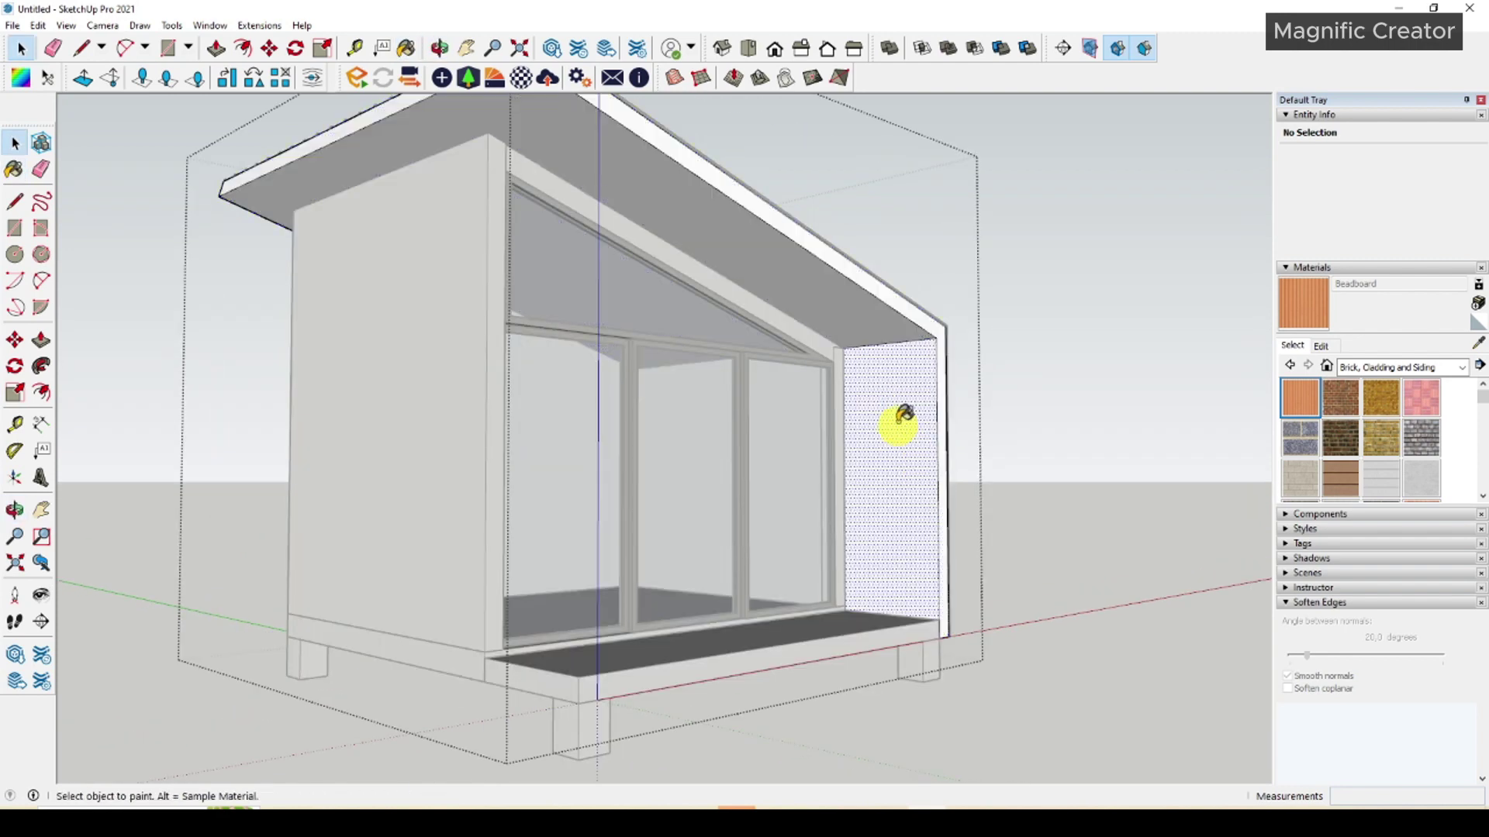
{"action": "left_click", "coordinate": [902, 415]}
{"action": "key", "text": "space"}
Copy the front lower edge of the roof underside back to the front corner of the high side wall.
{"action": "left_click", "coordinate": [798, 290]}
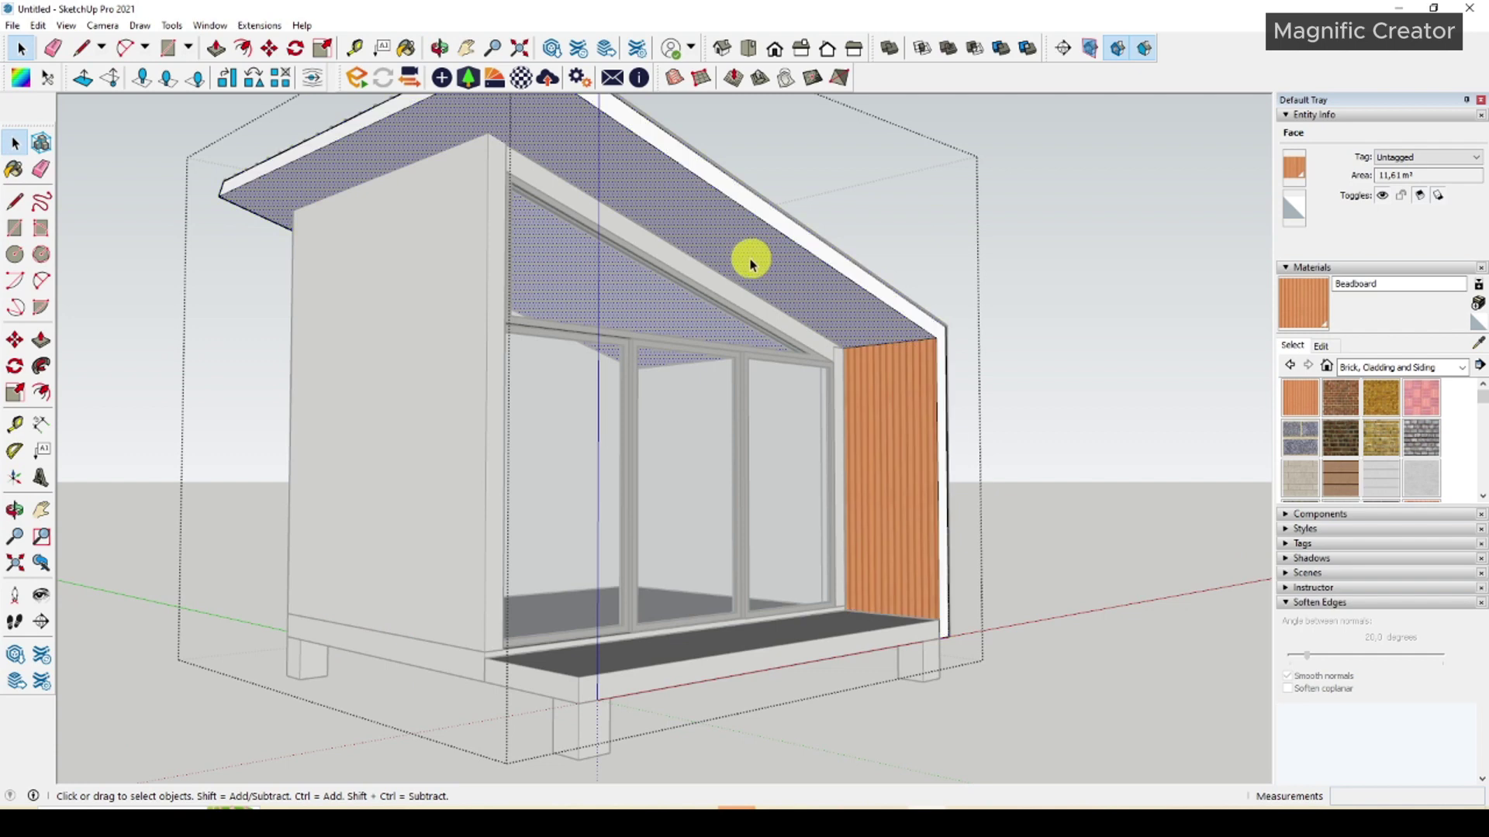
{"action": "middle_click_drag", "start_coordinate": [813, 289], "coordinate": [781, 266]}
{"action": "left_click", "coordinate": [775, 229]}
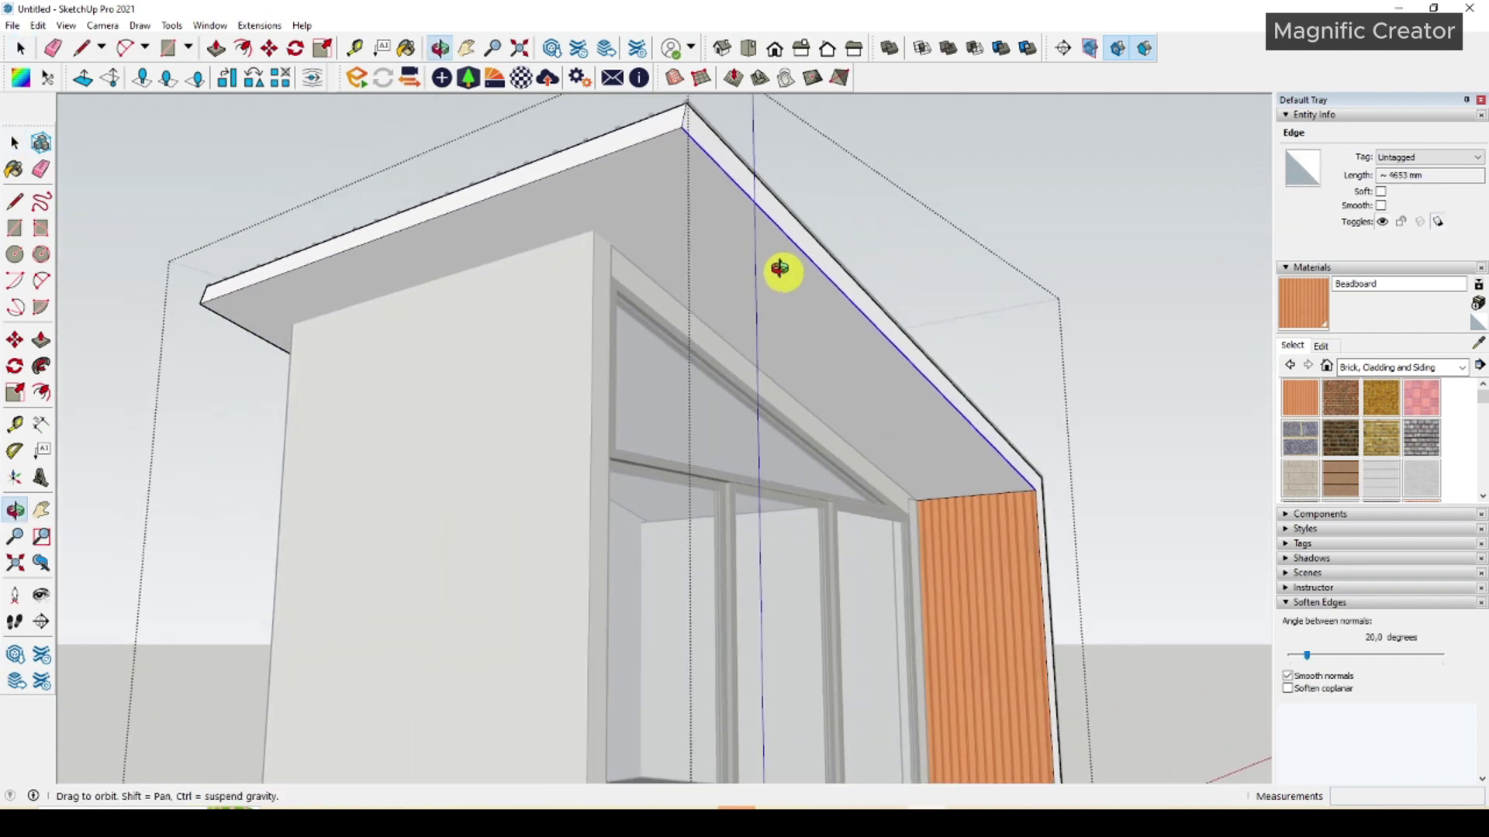
{"action": "left_click", "coordinate": [16, 340]}
{"action": "left_click", "coordinate": [741, 188]}
{"action": "key", "text": "ctrl"}
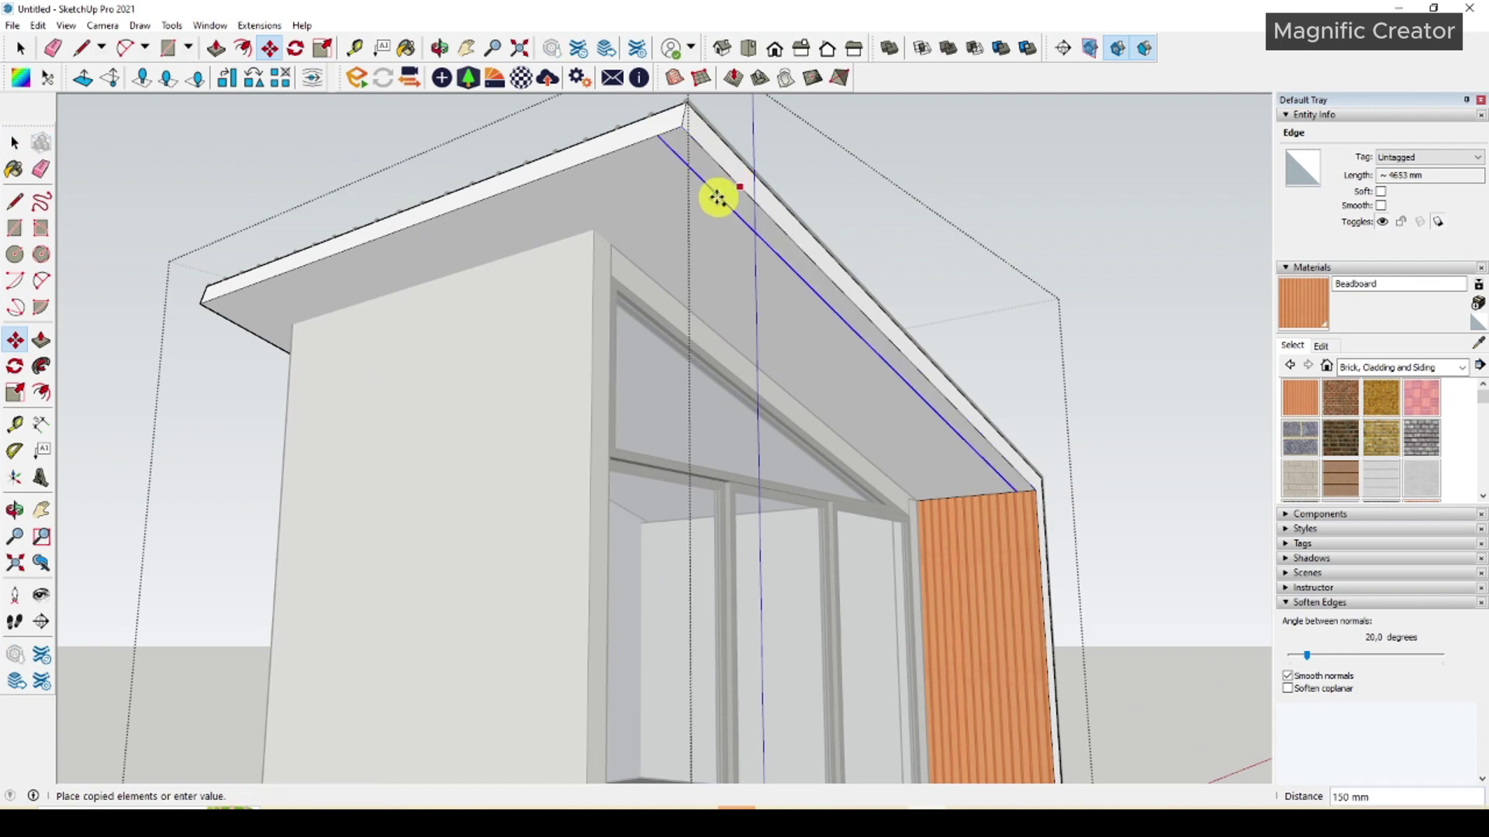
{"action": "key", "text": "space"}
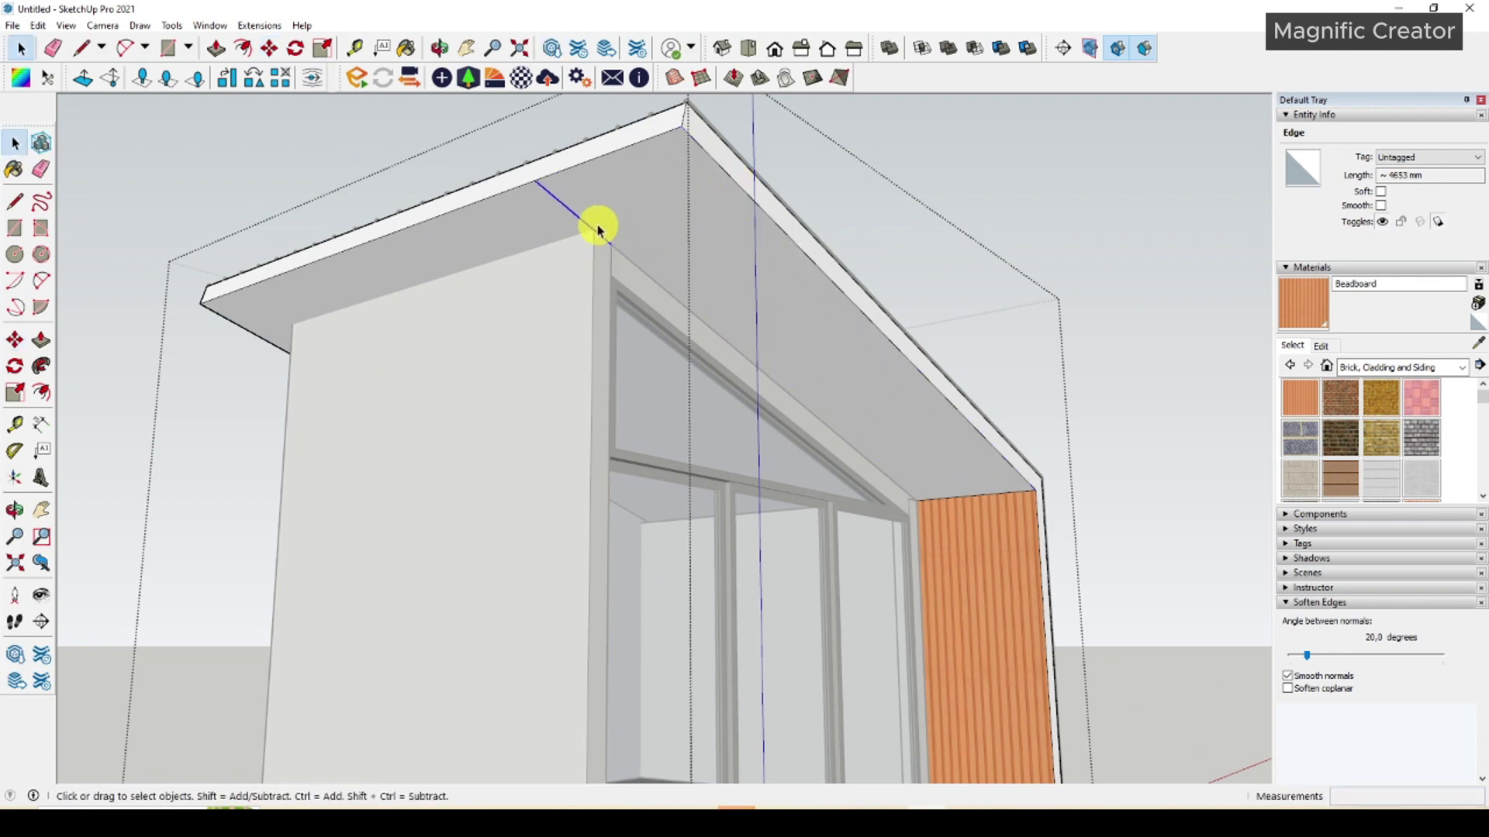
Trace the top of the high side wall on the roof underside with the Line tool, starting at its front corner.
{"action": "key", "text": "l"}
{"action": "left_click", "coordinate": [594, 231]}
{"action": "middle_click_drag", "start_coordinate": [594, 231], "coordinate": [667, 236]}
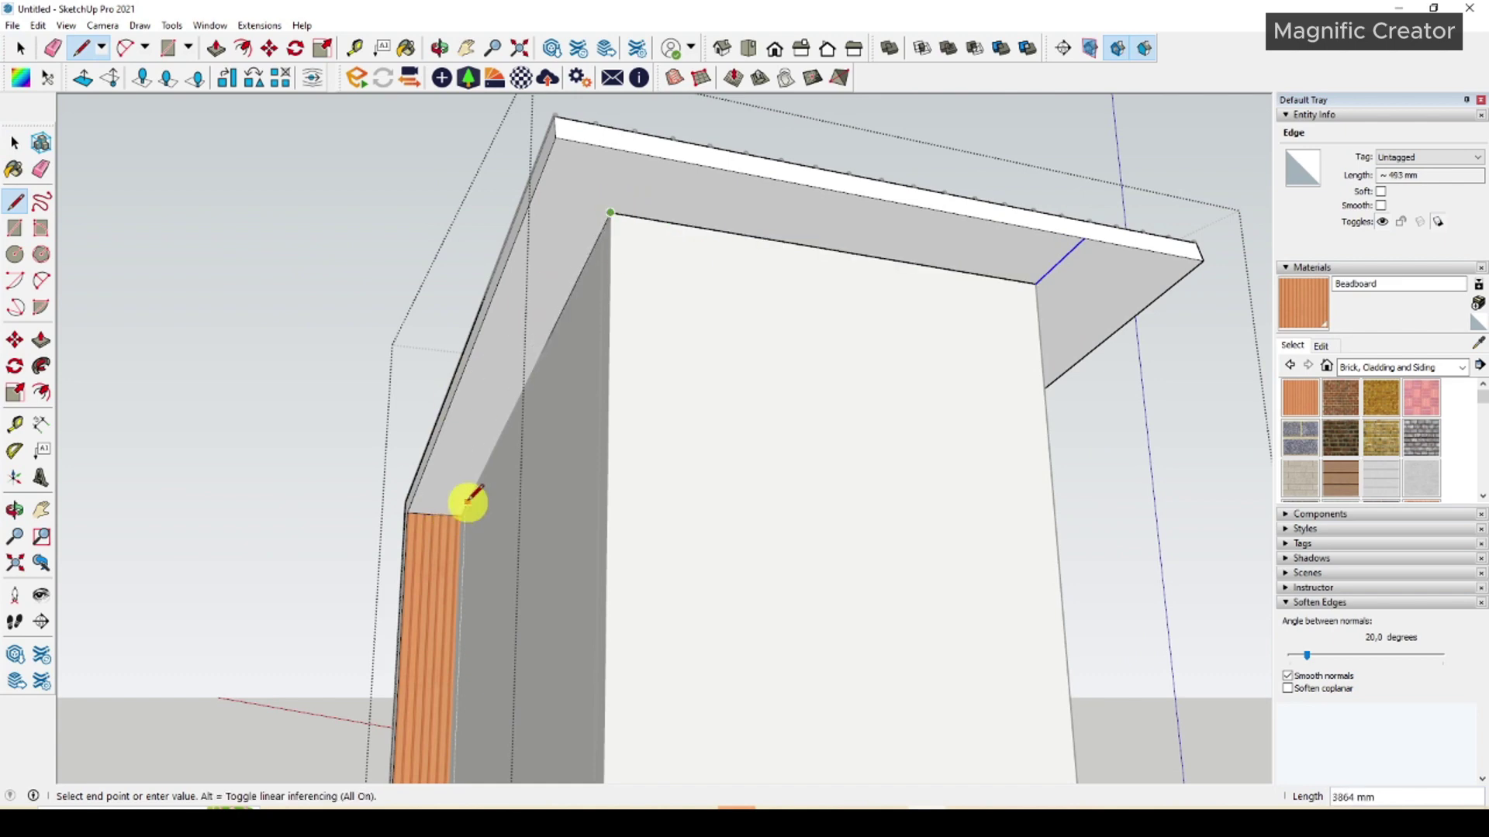
{"action": "key", "text": "space"}
{"action": "middle_click_drag", "start_coordinate": [470, 508], "coordinate": [574, 399]}
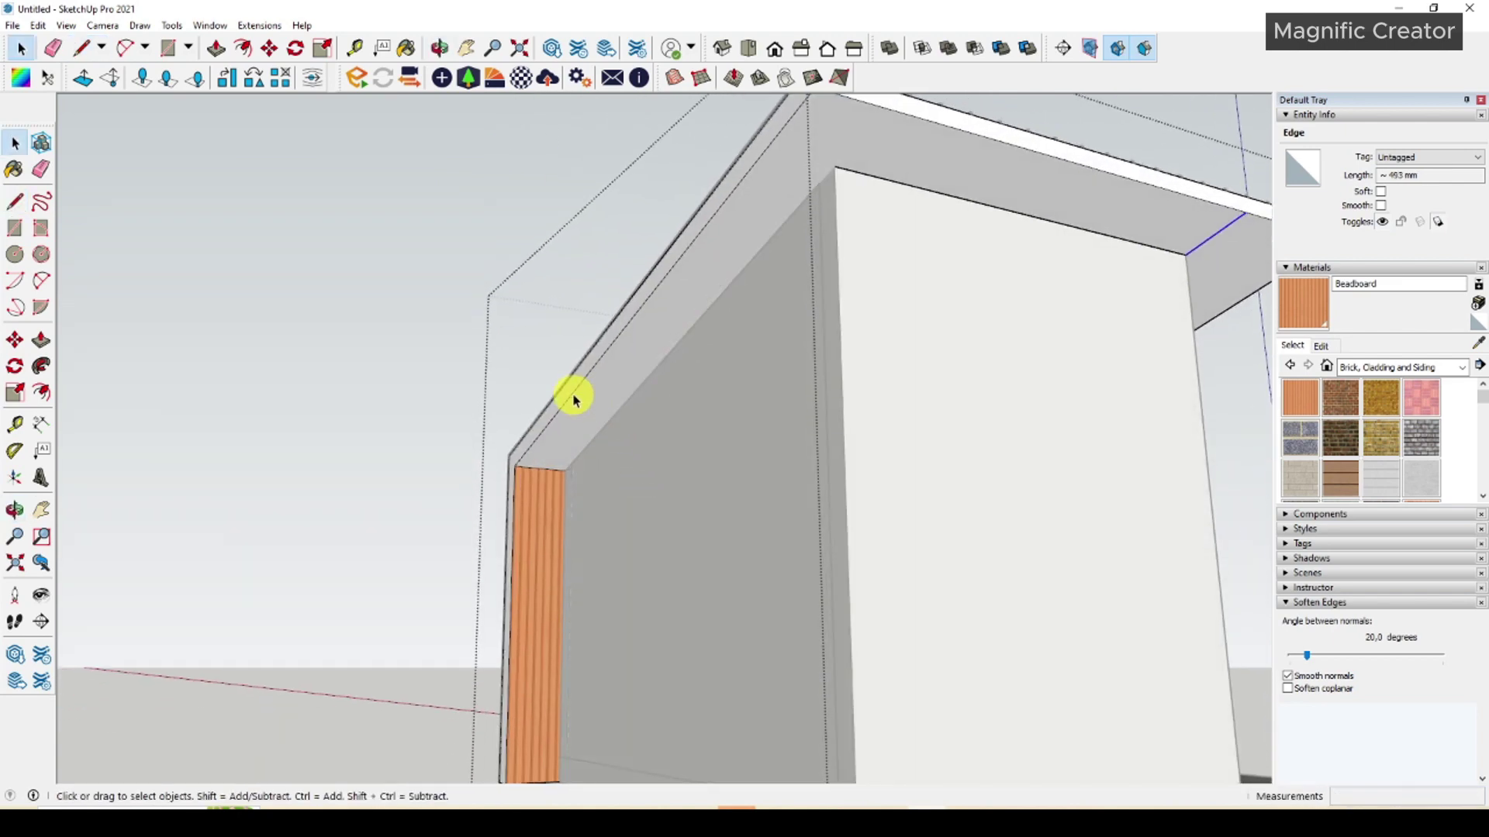
Copy the rear lower edge of the roof underside inward to the rear corner of the high side wall.
{"action": "left_click", "coordinate": [580, 393]}
{"action": "middle_click_drag", "start_coordinate": [697, 345], "coordinate": [675, 399]}
{"action": "key", "text": "m"}
{"action": "scroll", "coordinate": [496, 285], "scroll_direction": "up", "scroll_amount": 2}
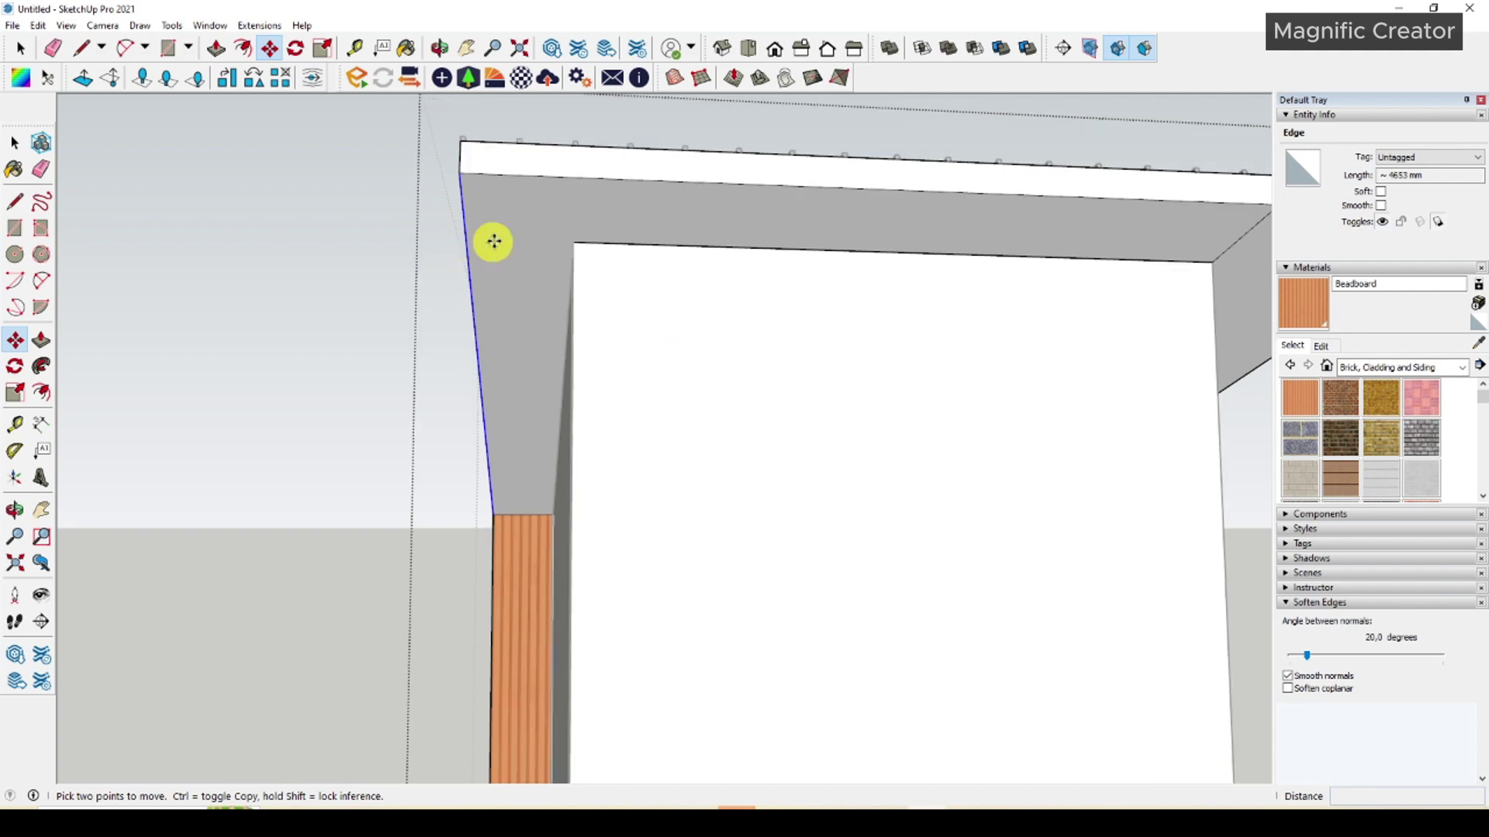
{"action": "middle_click_drag", "start_coordinate": [491, 240], "coordinate": [571, 205]}
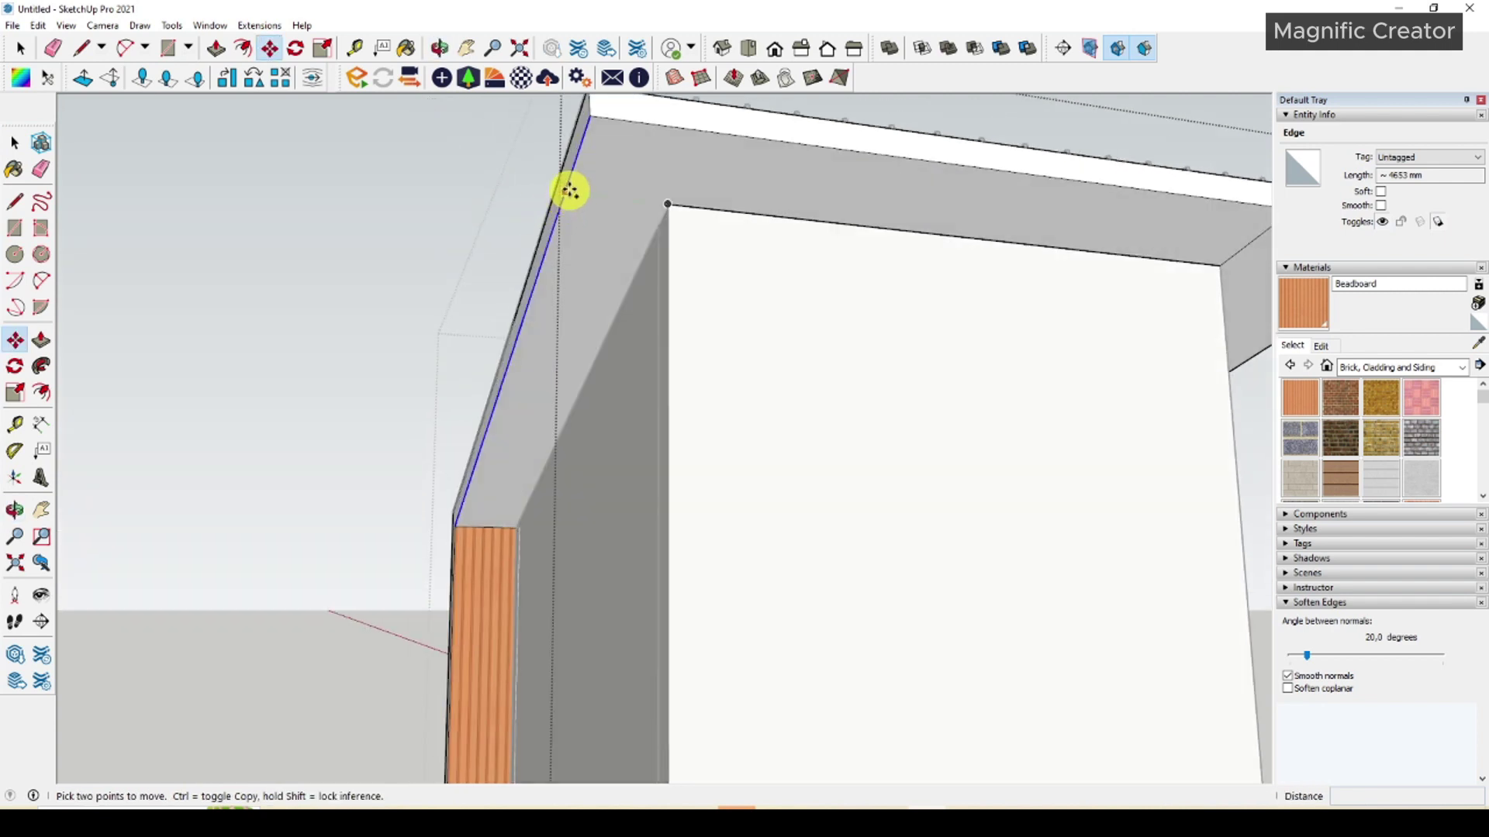
{"action": "left_click", "coordinate": [570, 190]}
{"action": "left_click", "coordinate": [662, 223]}
{"action": "key", "text": "space"}
Paint the overhanging part of the roof underside with the Beadboard material.
{"action": "mouse_move", "coordinate": [662, 223]}
{"action": "middle_mouse_down"}
{"action": "mouse_move", "coordinate": [686, 202]}
{"action": "mouse_move", "coordinate": [871, 233]}
{"action": "mouse_move", "coordinate": [582, 259]}
{"action": "mouse_move", "coordinate": [705, 339]}
{"action": "middle_mouse_up"}
{"action": "key", "text": "e"}
{"action": "scroll", "coordinate": [682, 183], "scroll_direction": "down", "scroll_amount": 3}
{"action": "left_click", "coordinate": [1297, 306]}
{"action": "left_click", "coordinate": [789, 284]}
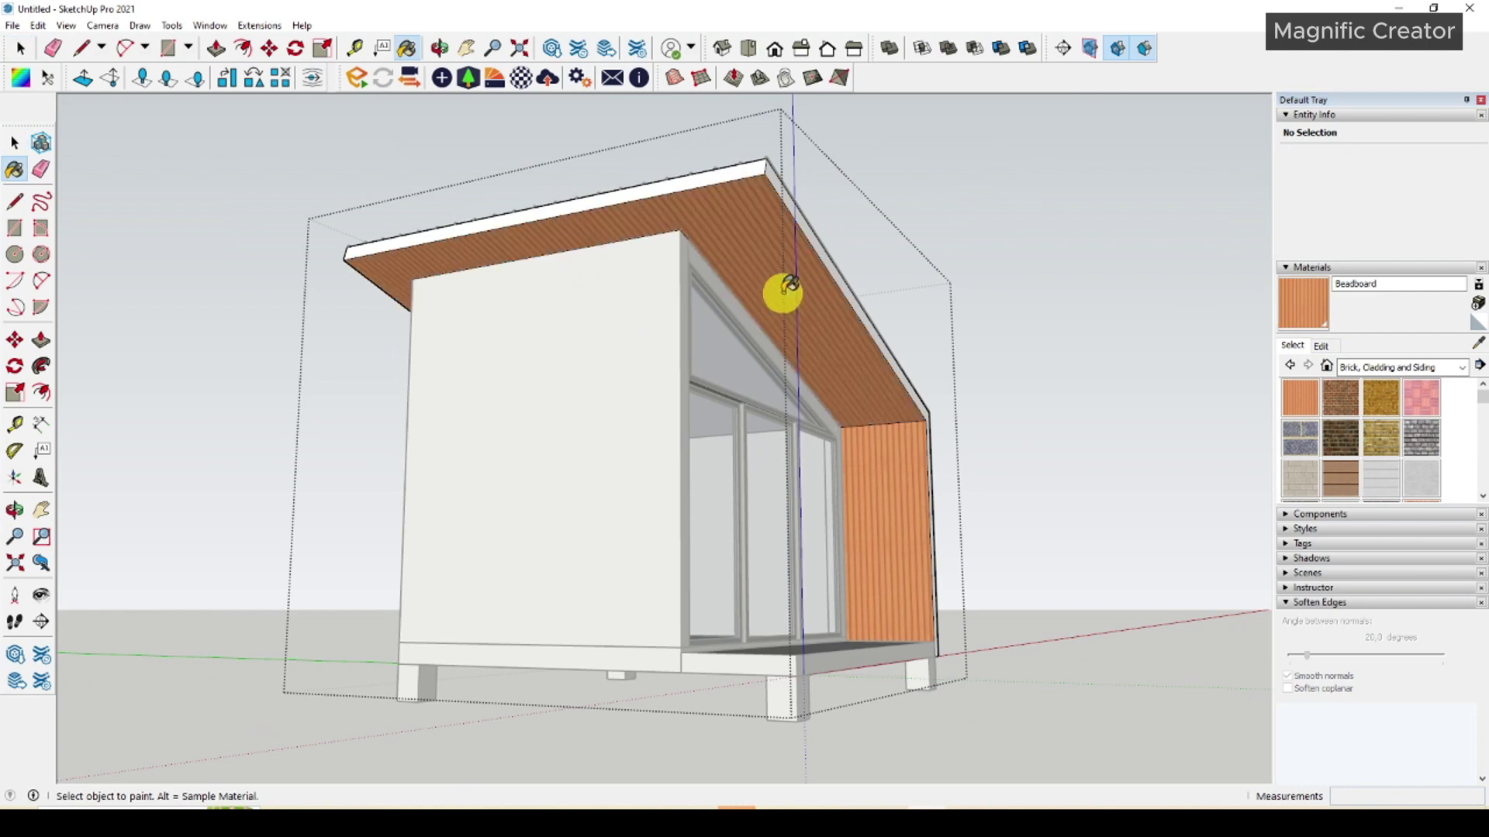
{"action": "key", "text": "space"}
Open the high side wall group and cut a tall narrow window opening about 2870 by 420 mm through it near the front.
{"action": "mouse_move", "coordinate": [858, 359]}
{"action": "middle_mouse_down"}
{"action": "mouse_move", "coordinate": [811, 431]}
{"action": "mouse_move", "coordinate": [747, 423]}
{"action": "mouse_move", "coordinate": [758, 416]}
{"action": "mouse_move", "coordinate": [515, 475]}
{"action": "mouse_move", "coordinate": [628, 505]}
{"action": "middle_mouse_up"}
{"action": "left_click", "coordinate": [1099, 287]}
{"action": "double_click", "coordinate": [628, 482]}
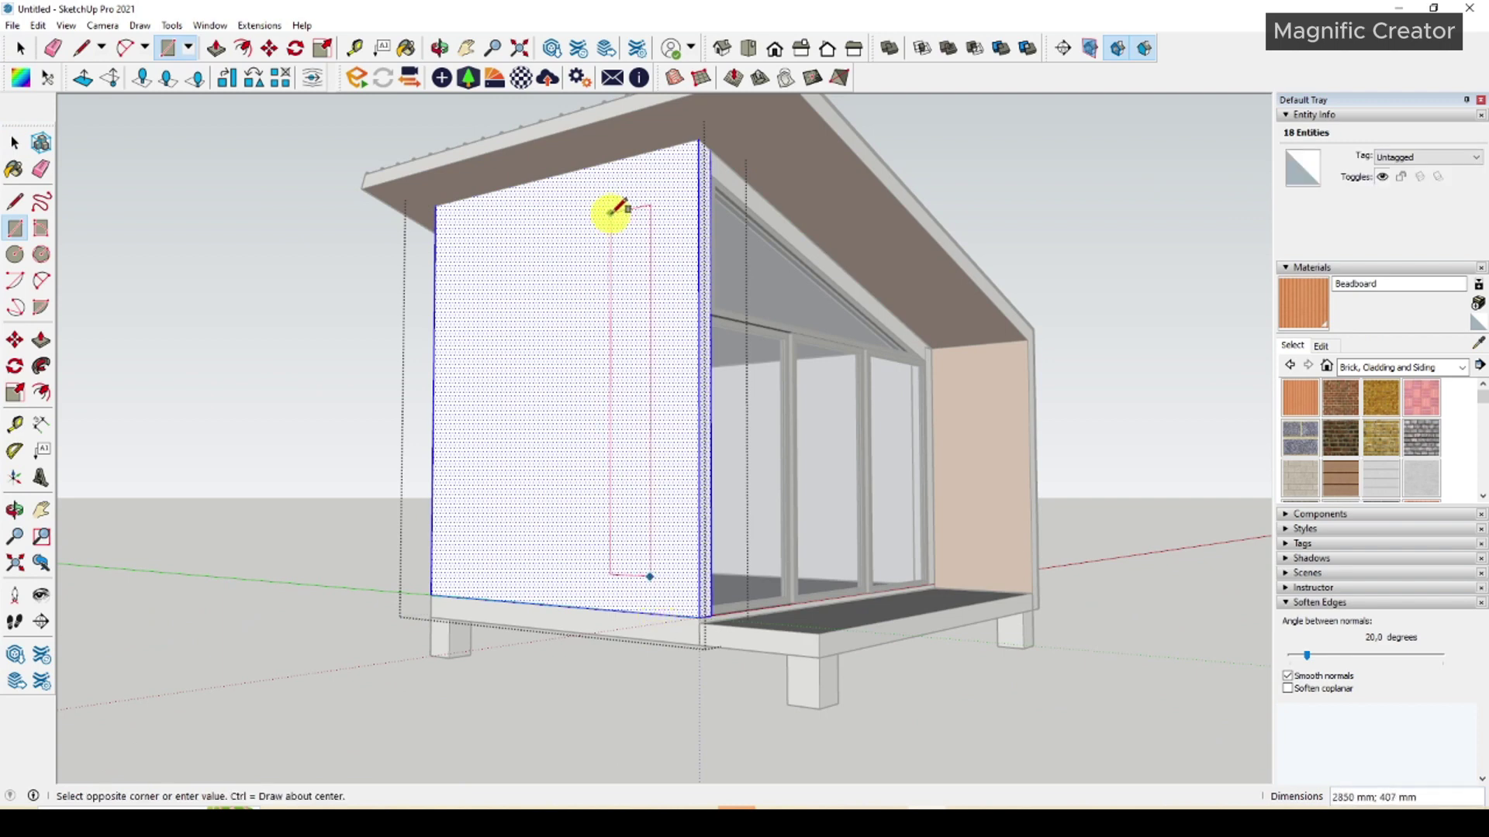
{"action": "left_click", "coordinate": [613, 207]}
{"action": "middle_click_drag", "start_coordinate": [608, 206], "coordinate": [642, 475]}
{"action": "key", "text": "p"}
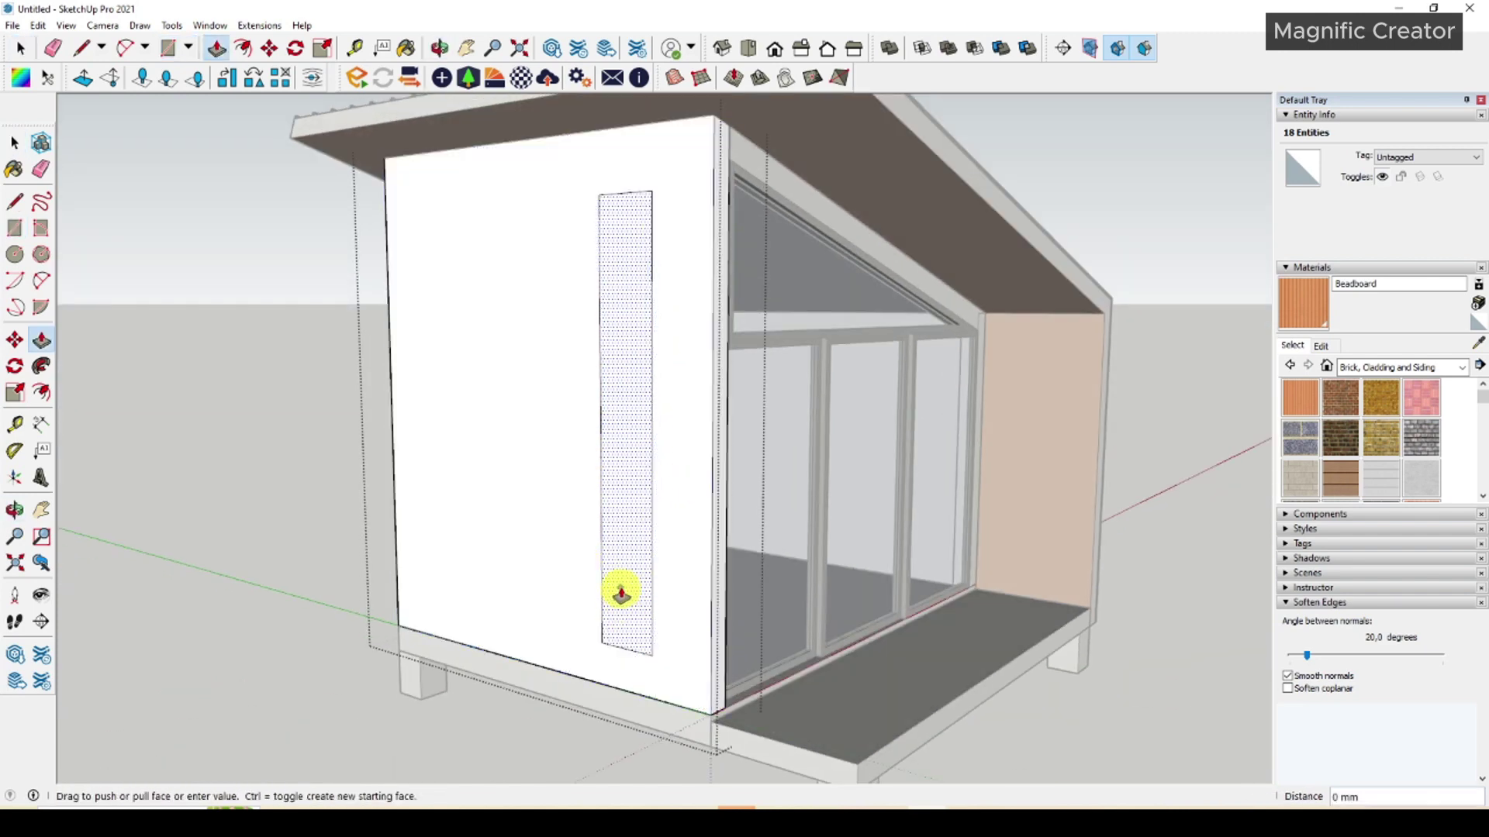
{"action": "left_click", "coordinate": [638, 548]}
{"action": "key", "text": "space"}
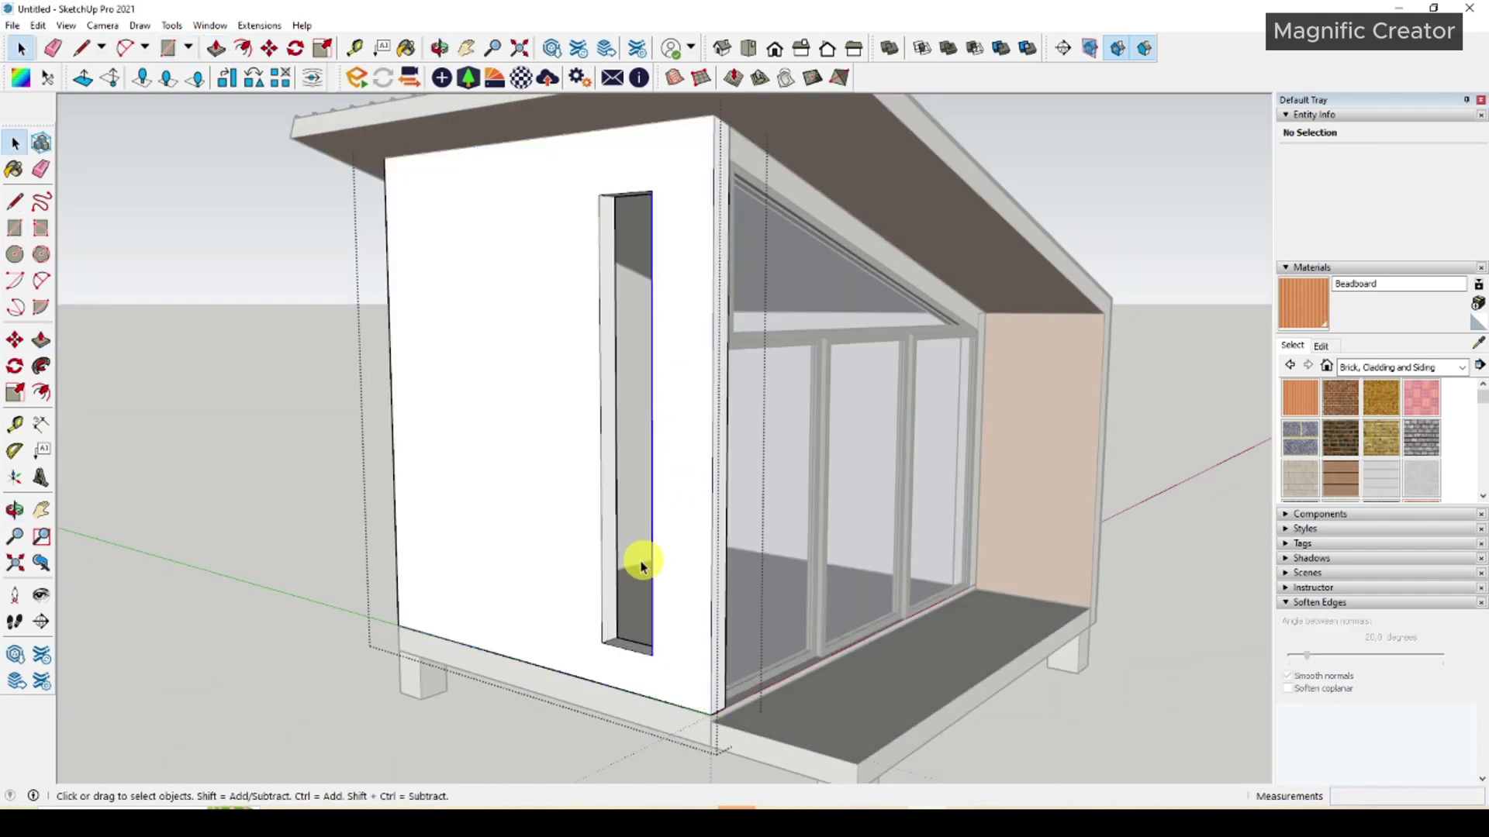
Select the window opening's four outline edges and copy them about 768 mm toward the rear of the wall.
{"action": "left_click", "coordinate": [606, 564]}
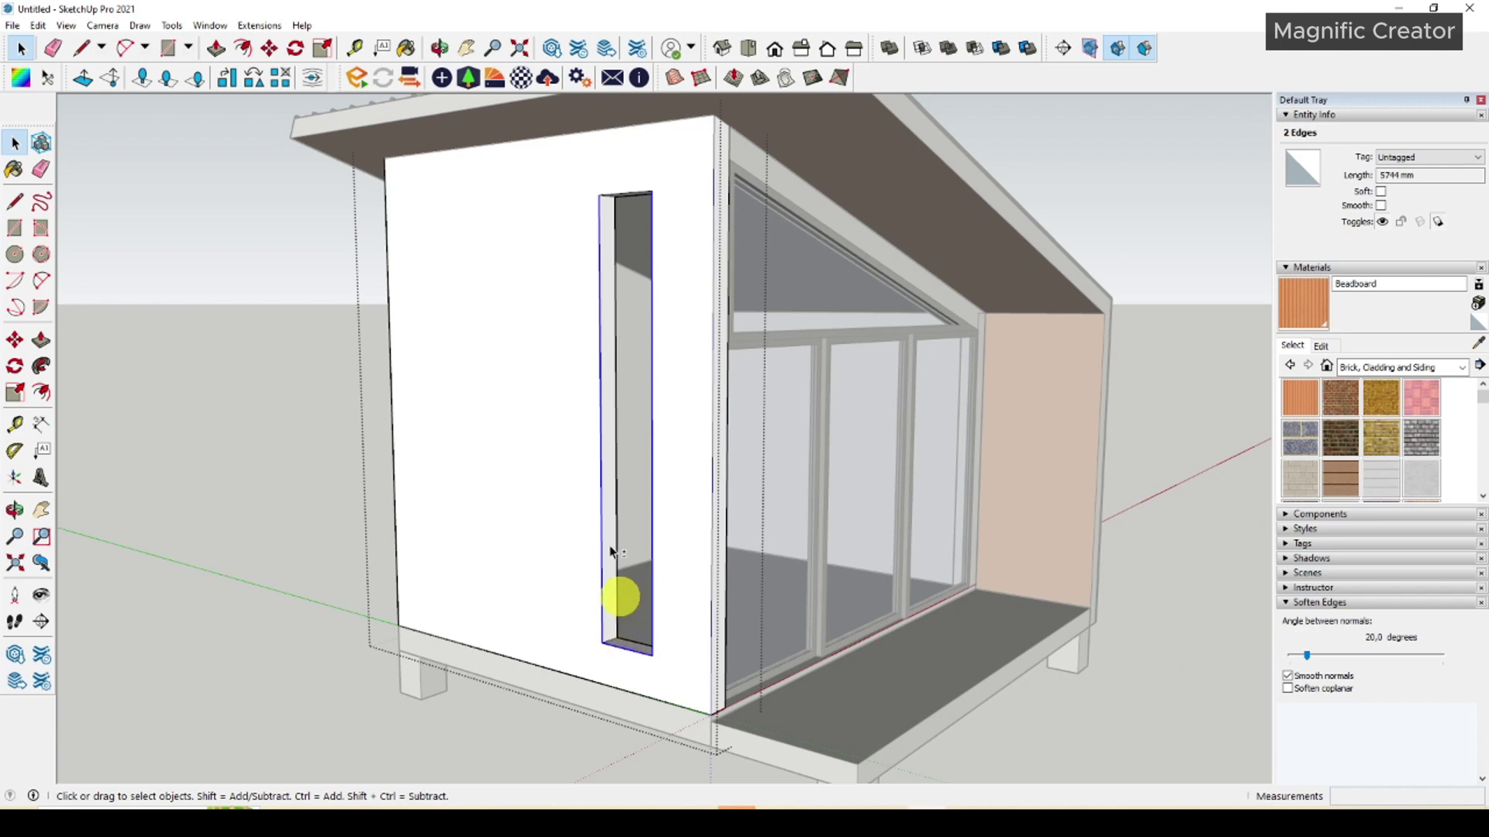
{"action": "left_click", "coordinate": [611, 193], "text": "shift"}
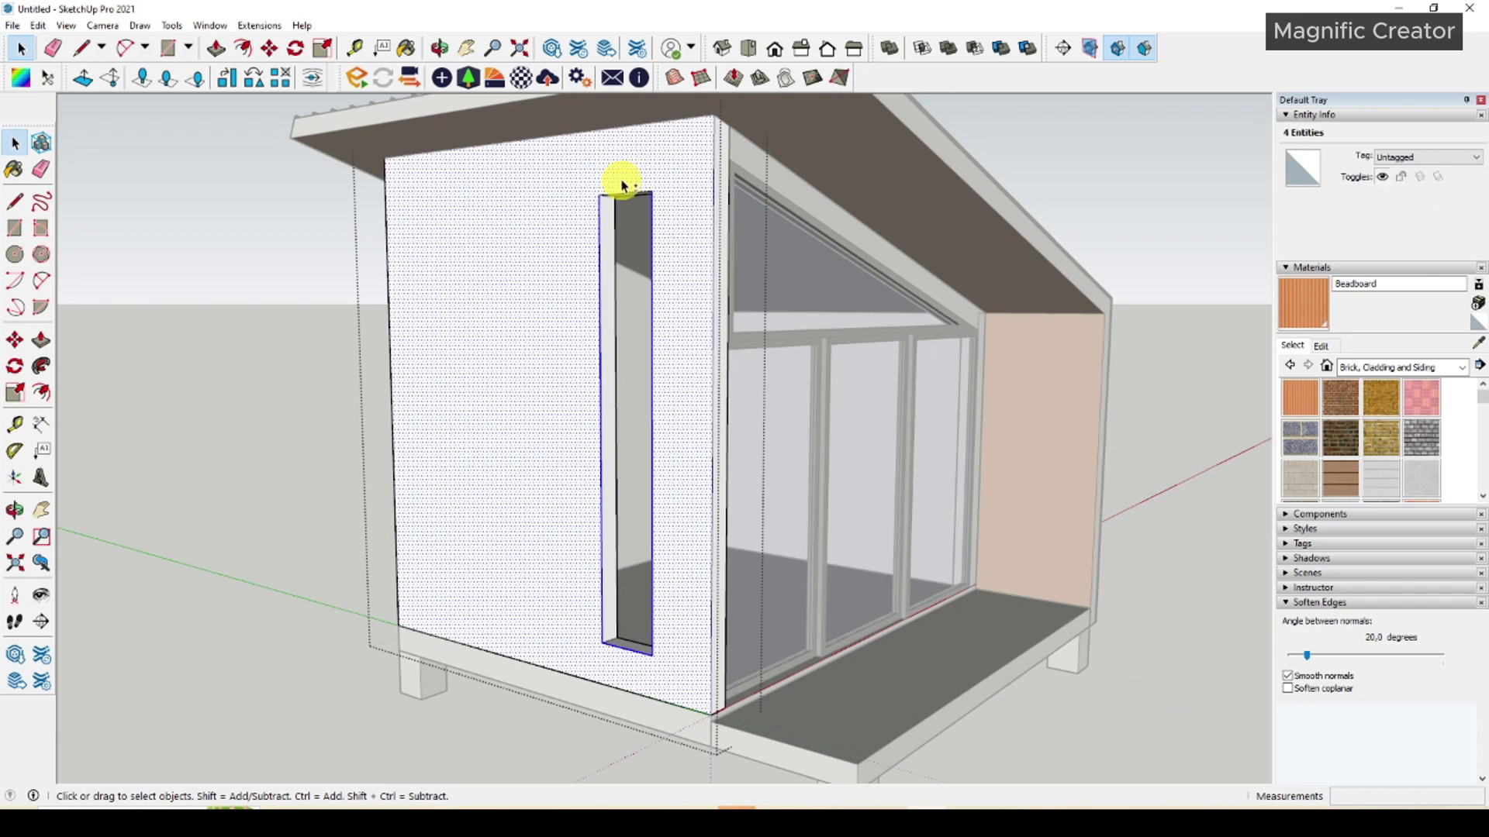
{"action": "left_click", "coordinate": [622, 186], "text": "shift"}
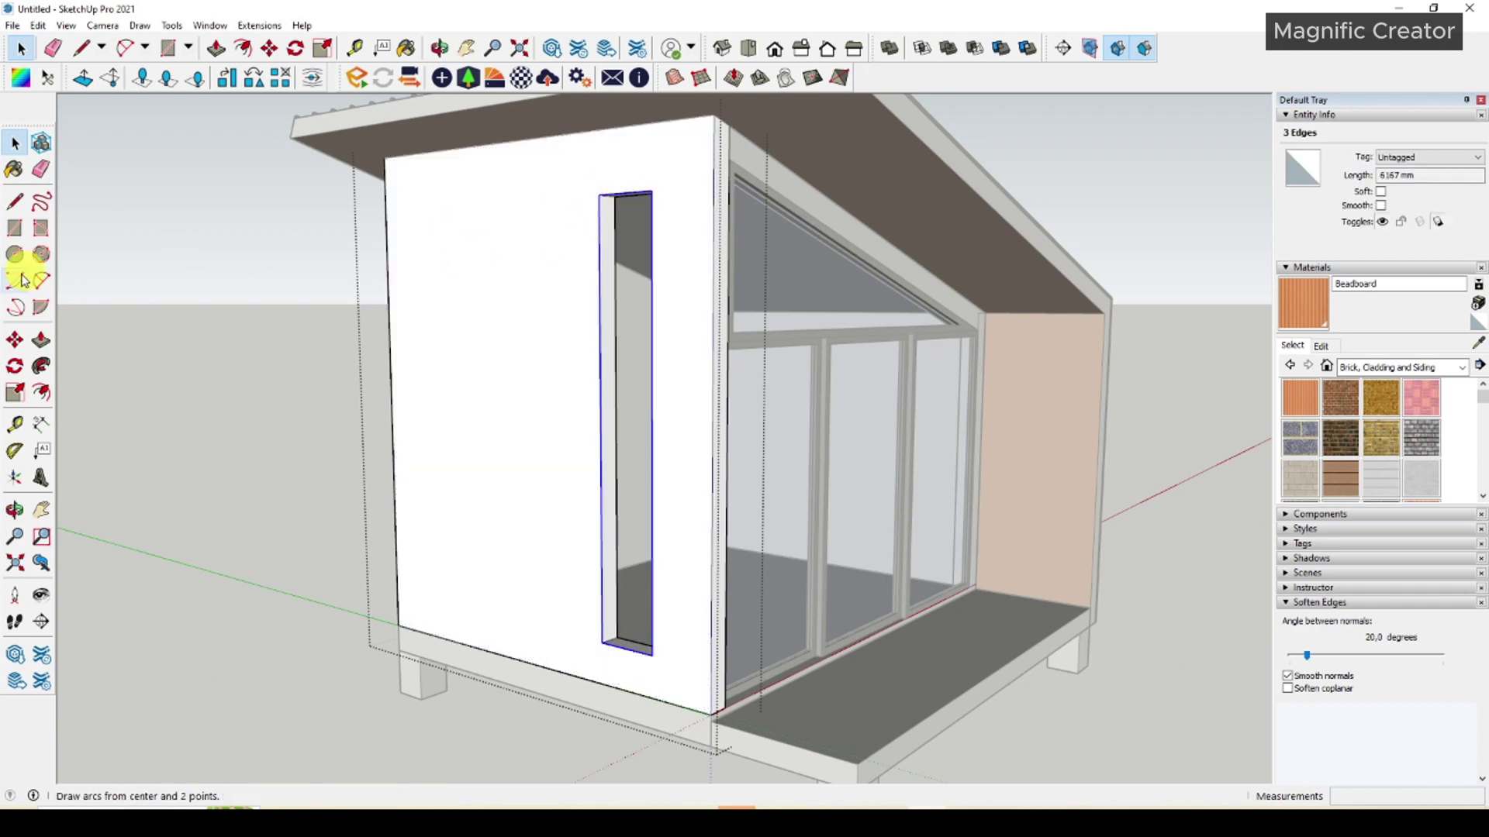
{"action": "left_click", "coordinate": [14, 341]}
{"action": "left_click", "coordinate": [652, 657]}
{"action": "key", "text": "ctrl"}
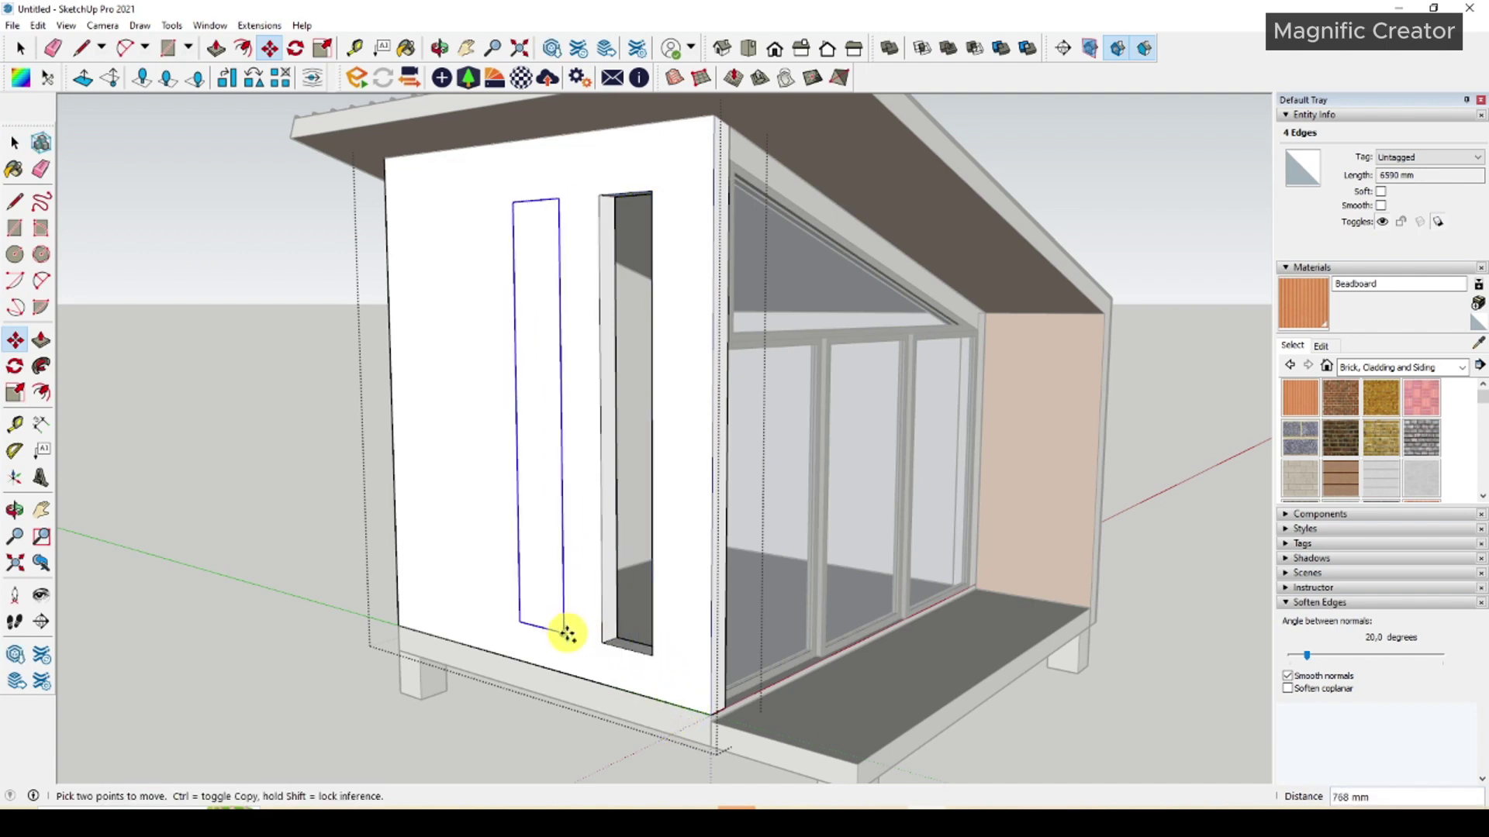
{"action": "left_click", "coordinate": [565, 634]}
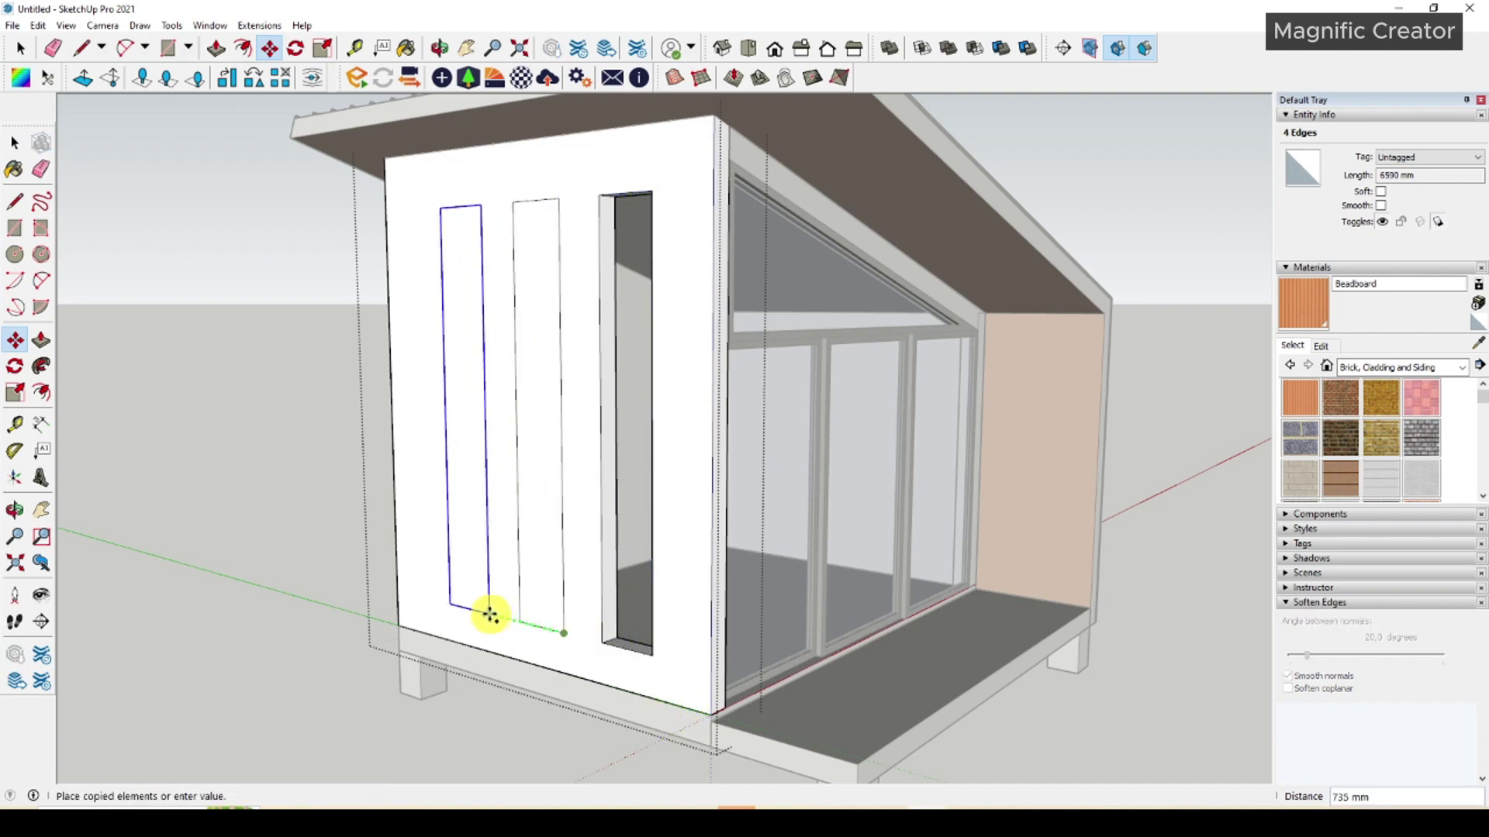
Push the copied outline through the wall as a second window opening and leave the wall group.
{"action": "key", "text": "space"}
{"action": "left_click", "coordinate": [536, 582]}
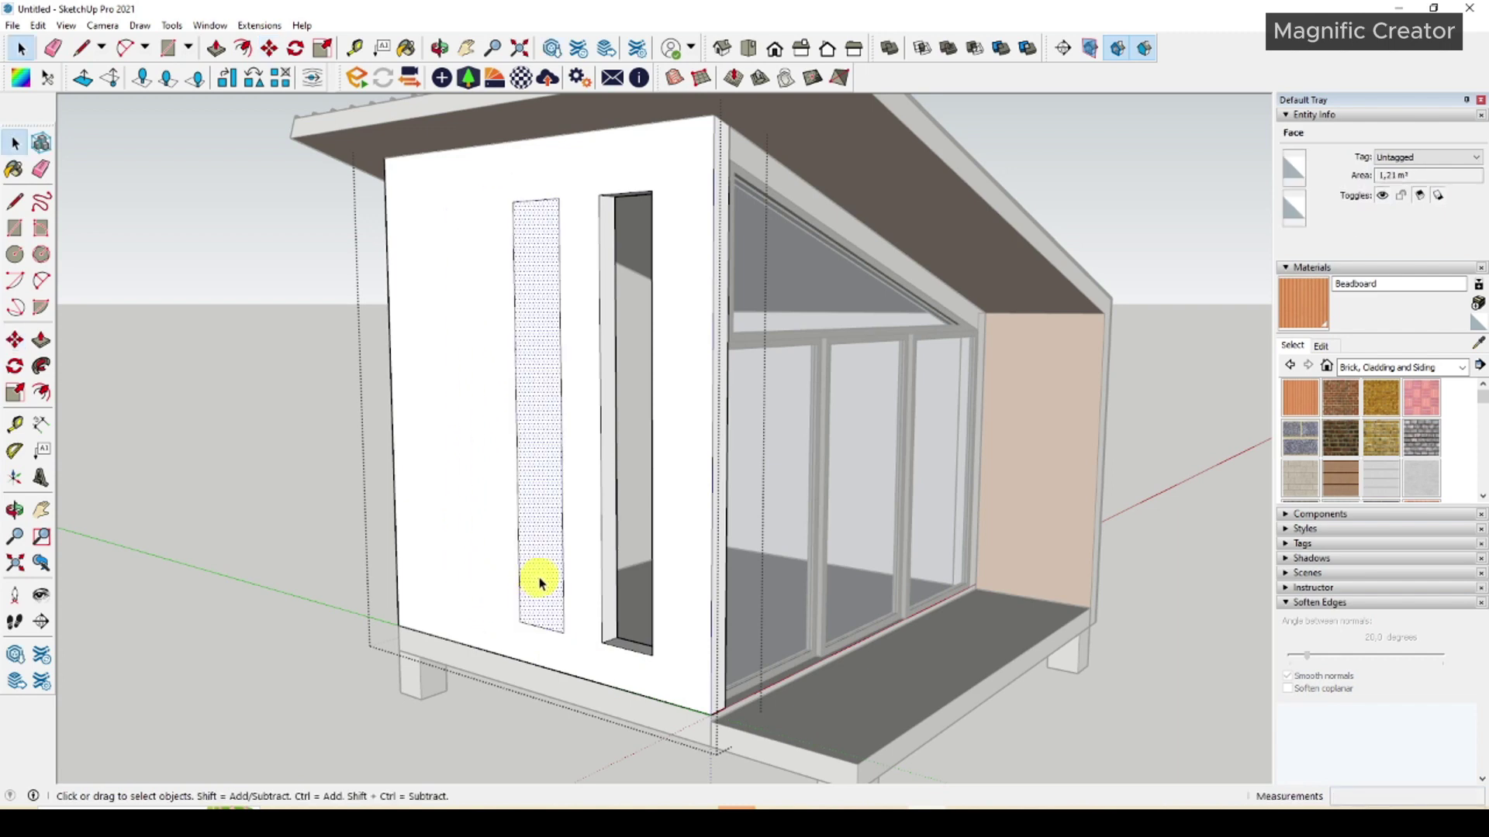
{"action": "key", "text": "p"}
{"action": "left_click", "coordinate": [542, 576]}
{"action": "left_click", "coordinate": [557, 553]}
{"action": "key", "text": "space"}
{"action": "scroll", "coordinate": [611, 580], "scroll_direction": "down", "scroll_amount": 4}
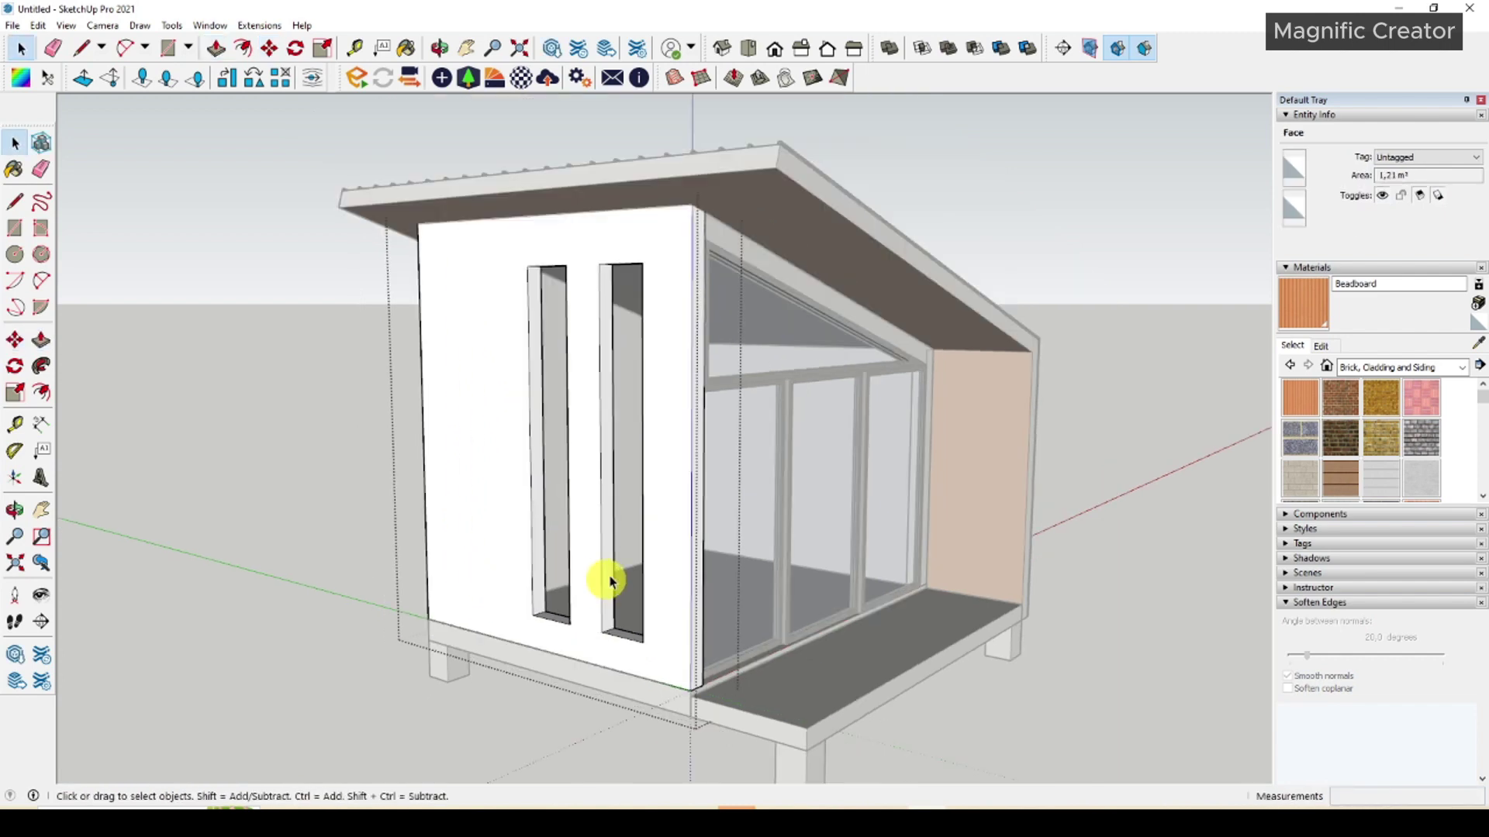
{"action": "left_click", "coordinate": [1113, 324]}
Draw a rectangle about 2872 by 1191 mm inside the wall thickness, spanning both window openings.
{"action": "scroll", "coordinate": [525, 585], "scroll_direction": "up", "scroll_amount": 5}
{"action": "scroll", "coordinate": [688, 525], "scroll_direction": "up", "scroll_amount": 4}
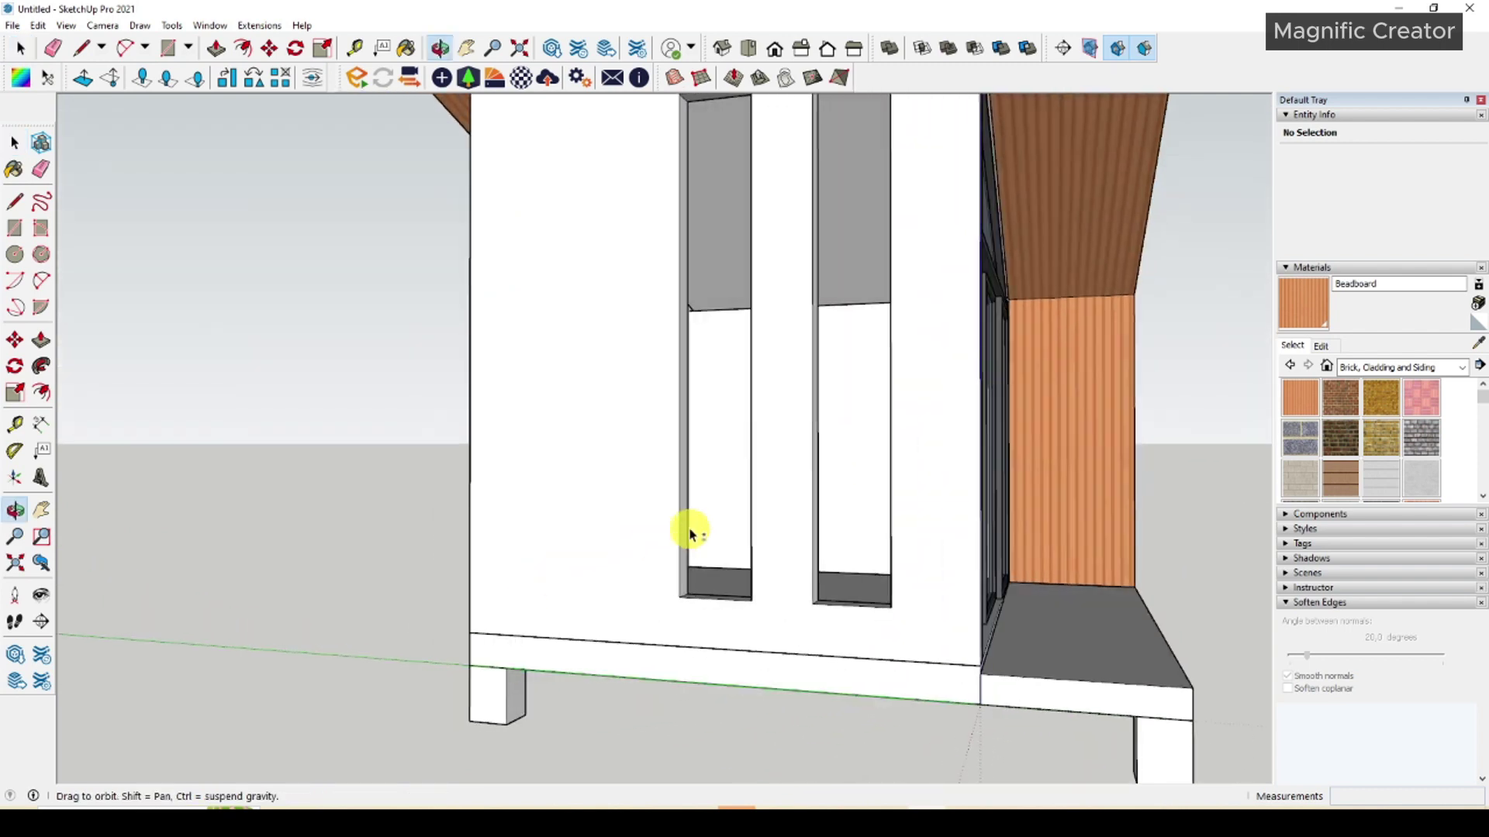
{"action": "scroll", "coordinate": [891, 664], "scroll_direction": "up", "scroll_amount": 5}
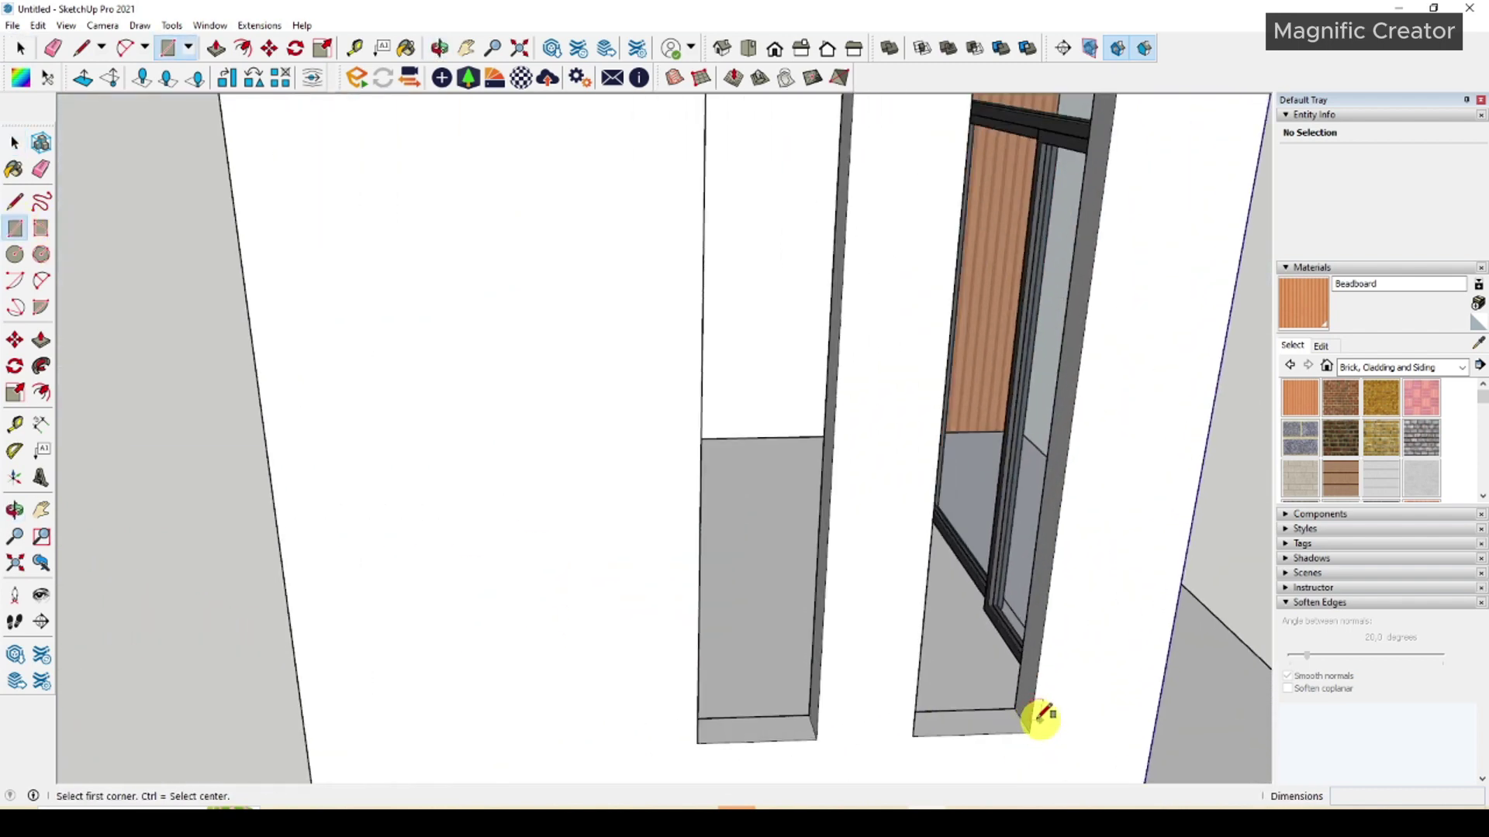
{"action": "left_click", "coordinate": [1021, 718]}
{"action": "scroll", "coordinate": [764, 655], "scroll_direction": "down", "scroll_amount": 10}
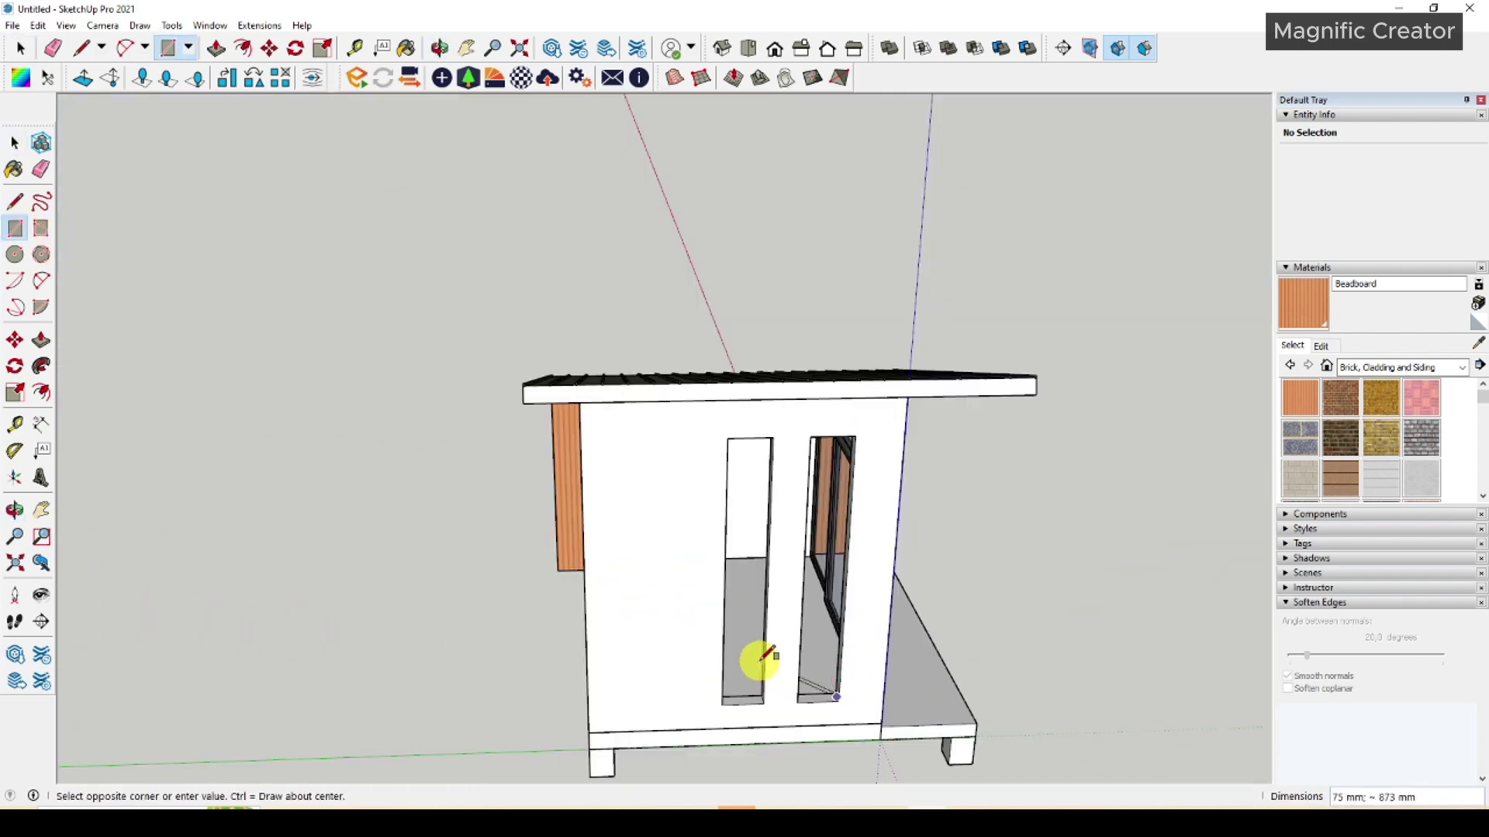
{"action": "middle_click_drag", "start_coordinate": [764, 654], "coordinate": [592, 325]}
{"action": "scroll", "coordinate": [631, 425], "scroll_direction": "up", "scroll_amount": 6}
{"action": "scroll", "coordinate": [585, 281], "scroll_direction": "up", "scroll_amount": 4}
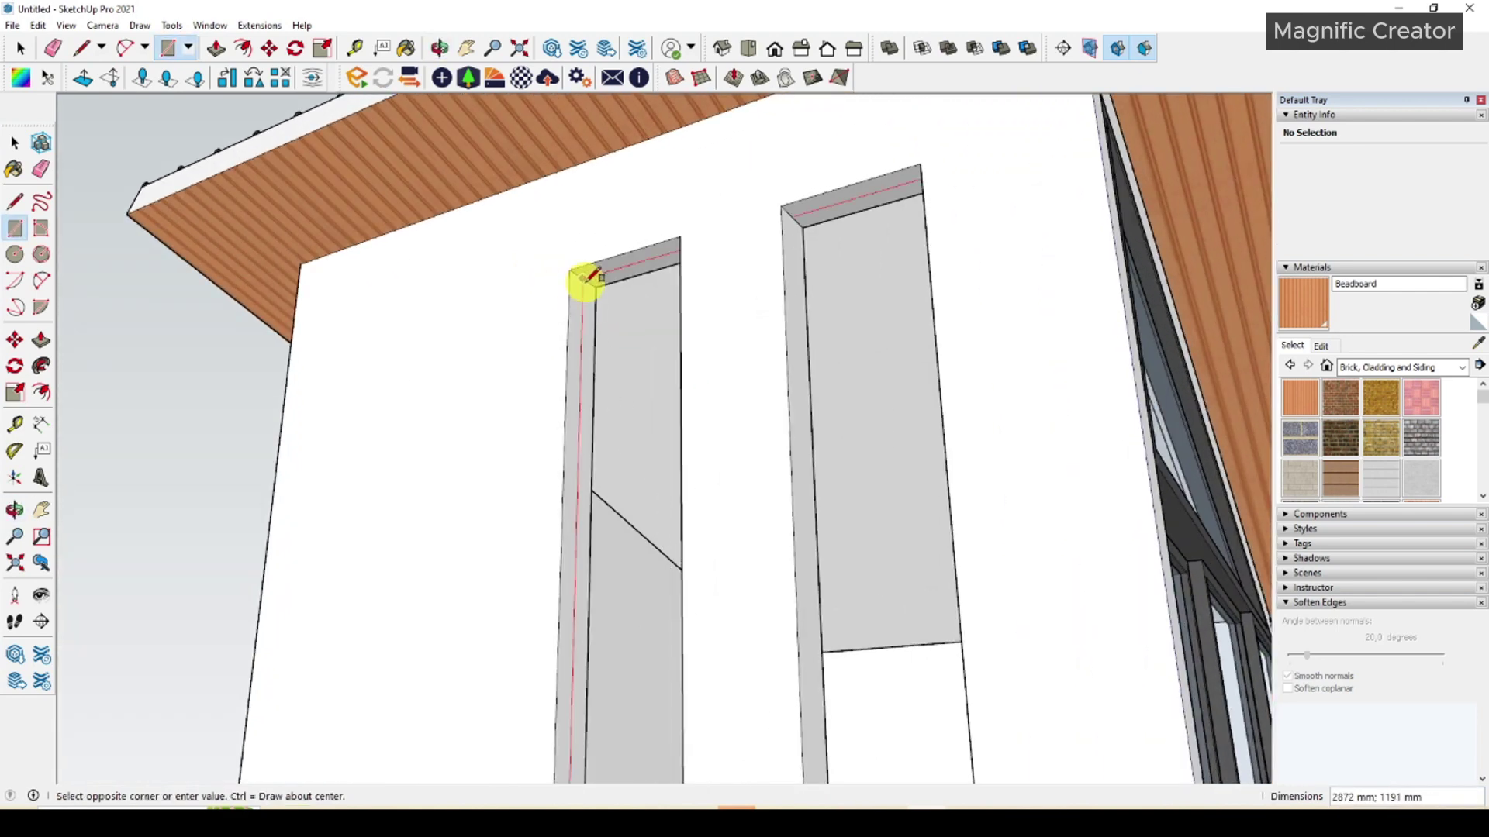
{"action": "left_click", "coordinate": [582, 279]}
Give the window pane rectangle a small thickness and group its geometry.
{"action": "key", "text": "space"}
{"action": "scroll", "coordinate": [618, 301], "scroll_direction": "up", "scroll_amount": 1}
{"action": "key", "text": "p"}
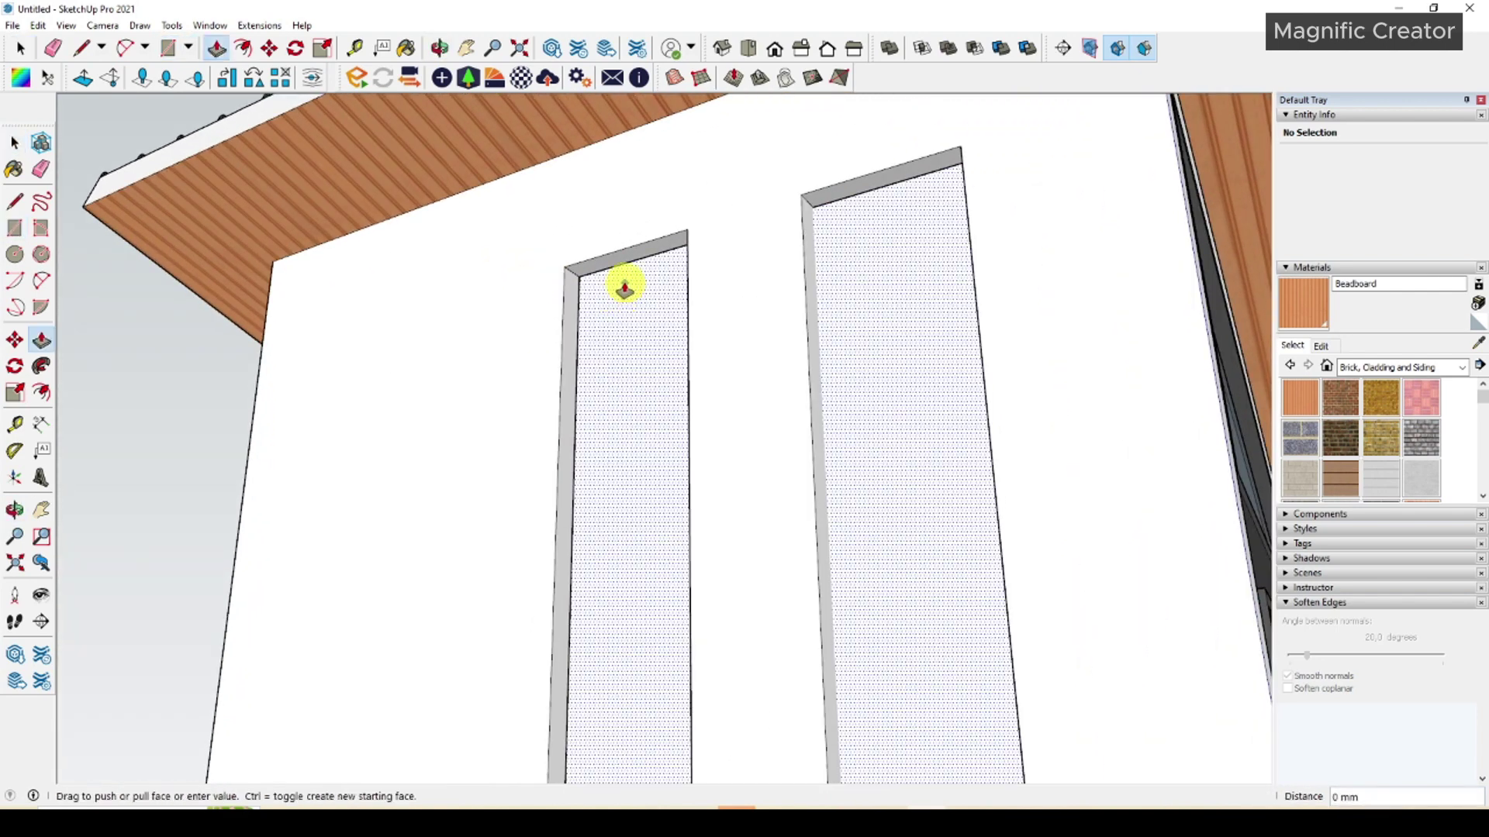
{"action": "key", "text": "space"}
{"action": "left_click", "coordinate": [623, 281]}
{"action": "right_click", "coordinate": [624, 286]}
{"action": "left_click", "coordinate": [631, 431]}
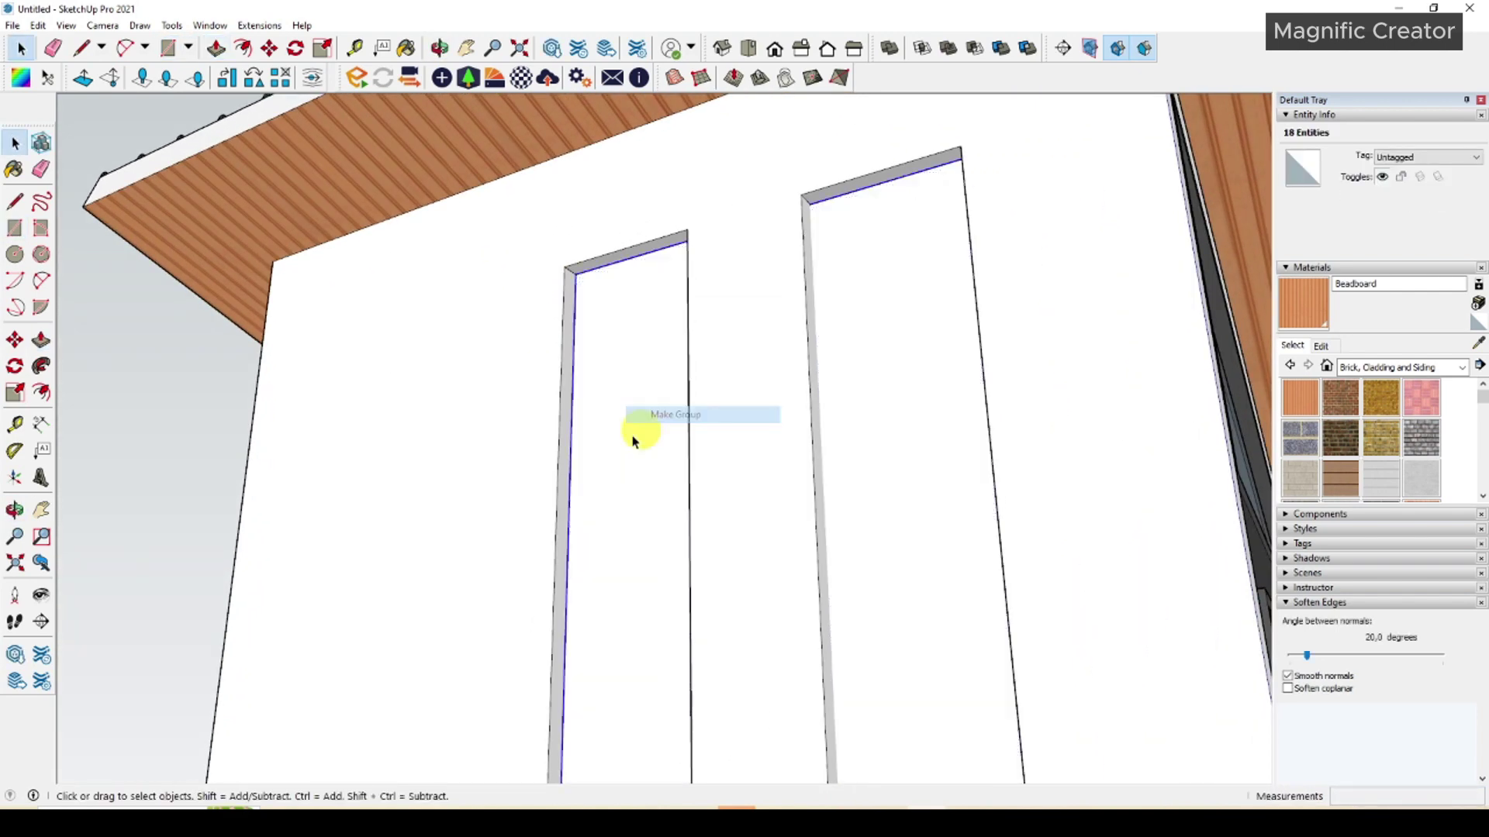
Sample Translucent Glass Blue from the front glazing and paint the grouped side window pane with it.
{"action": "scroll", "coordinate": [652, 434], "scroll_direction": "down", "scroll_amount": 8}
{"action": "mouse_move", "coordinate": [661, 435]}
{"action": "middle_mouse_down"}
{"action": "mouse_move", "coordinate": [681, 479]}
{"action": "mouse_move", "coordinate": [698, 473]}
{"action": "middle_mouse_up"}
{"action": "key", "text": "b"}
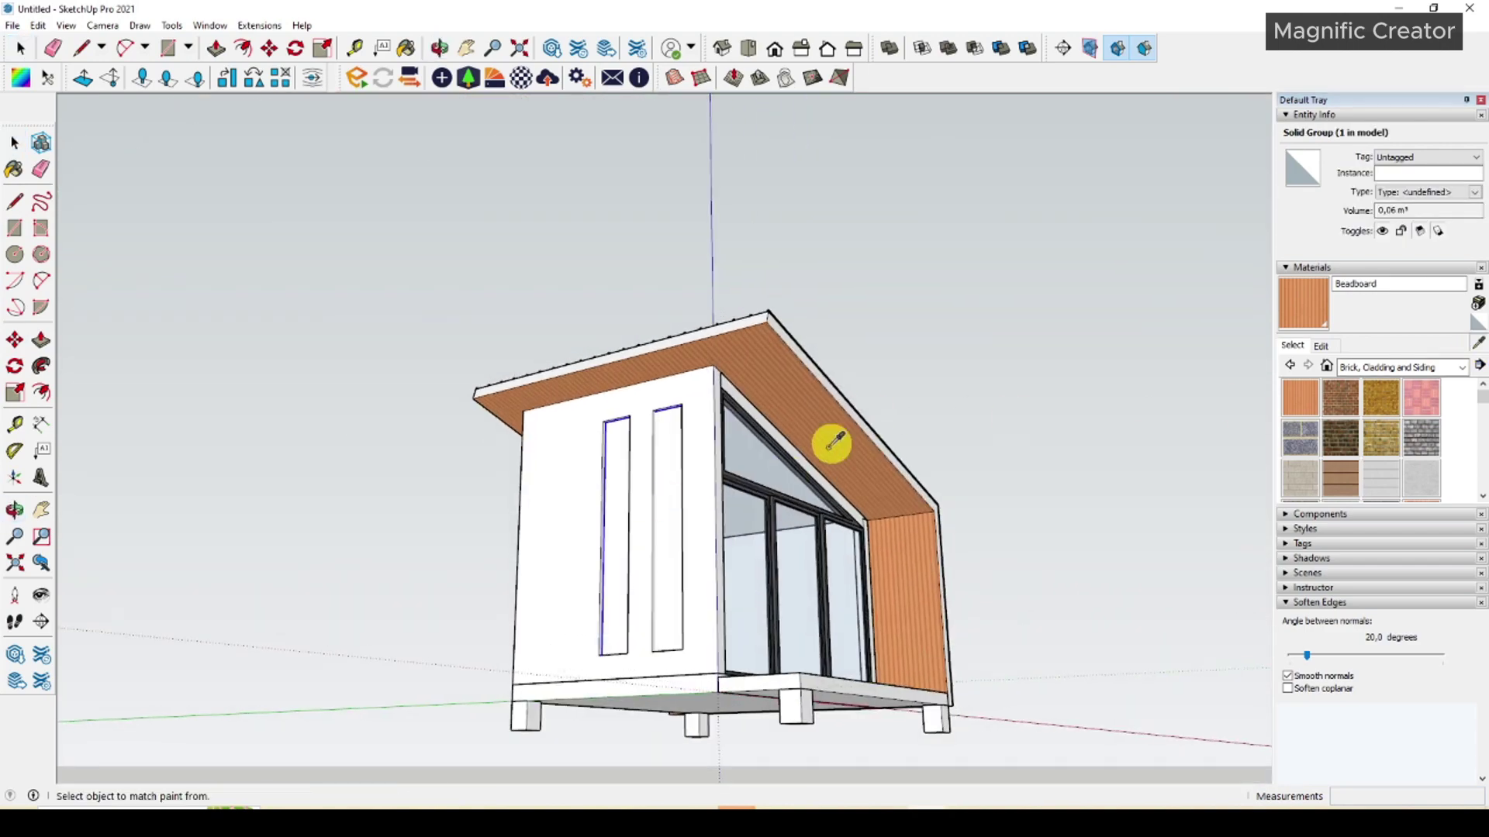
{"action": "scroll", "coordinate": [775, 431], "scroll_direction": "up", "scroll_amount": 2}
{"action": "left_click", "coordinate": [737, 425], "text": "alt"}
{"action": "scroll", "coordinate": [646, 450], "scroll_direction": "up", "scroll_amount": 3}
{"action": "left_click", "coordinate": [646, 450]}
{"action": "key", "text": "space"}
Paint the outer face of the side wall around the two window openings with Color M04.
{"action": "scroll", "coordinate": [655, 442], "scroll_direction": "down", "scroll_amount": 4}
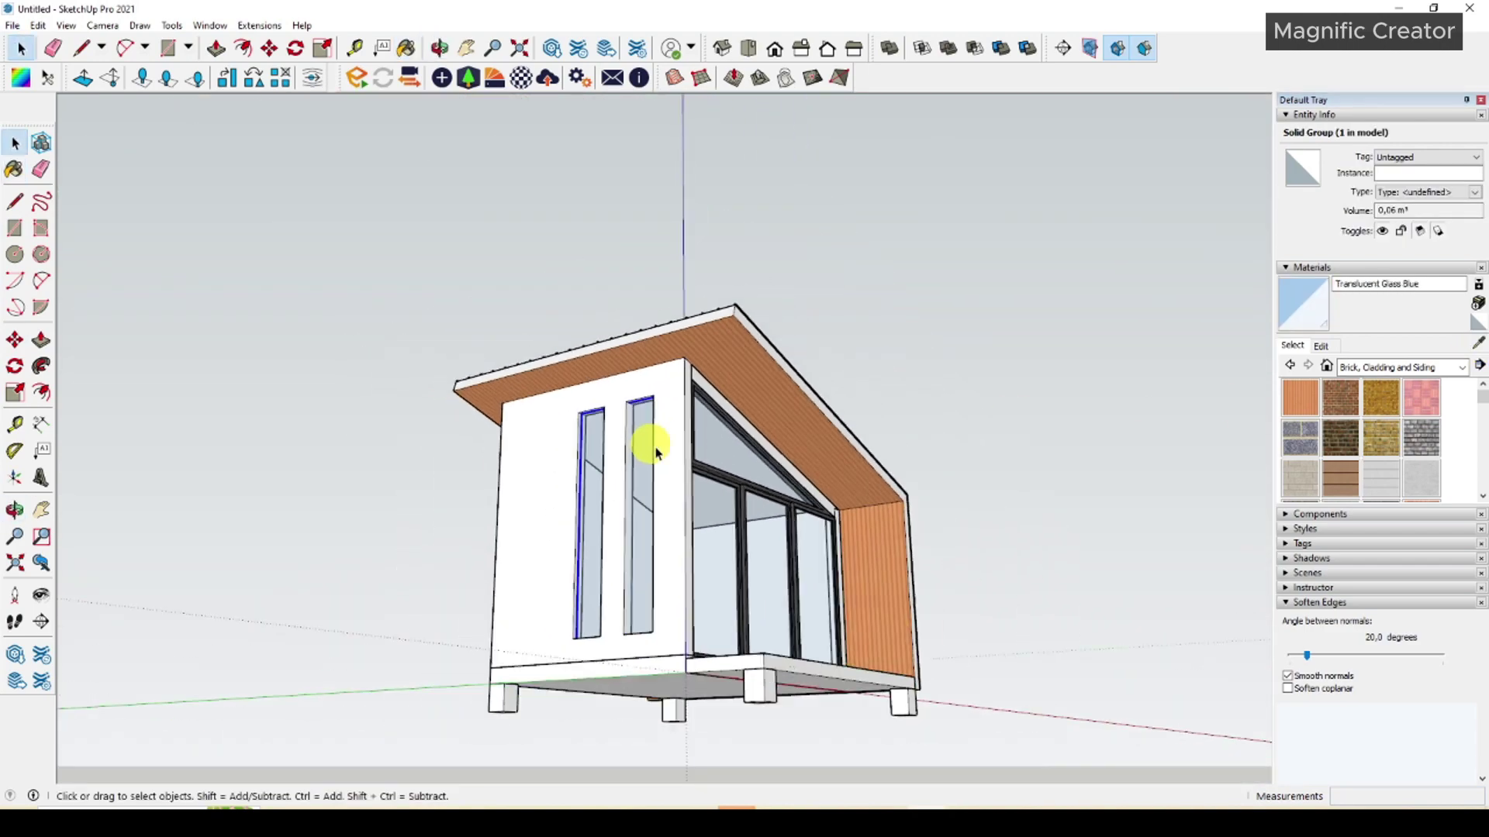
{"action": "mouse_move", "coordinate": [655, 442]}
{"action": "middle_mouse_down"}
{"action": "mouse_move", "coordinate": [708, 592]}
{"action": "mouse_move", "coordinate": [622, 517]}
{"action": "middle_mouse_up"}
{"action": "scroll", "coordinate": [659, 524], "scroll_direction": "up", "scroll_amount": 2}
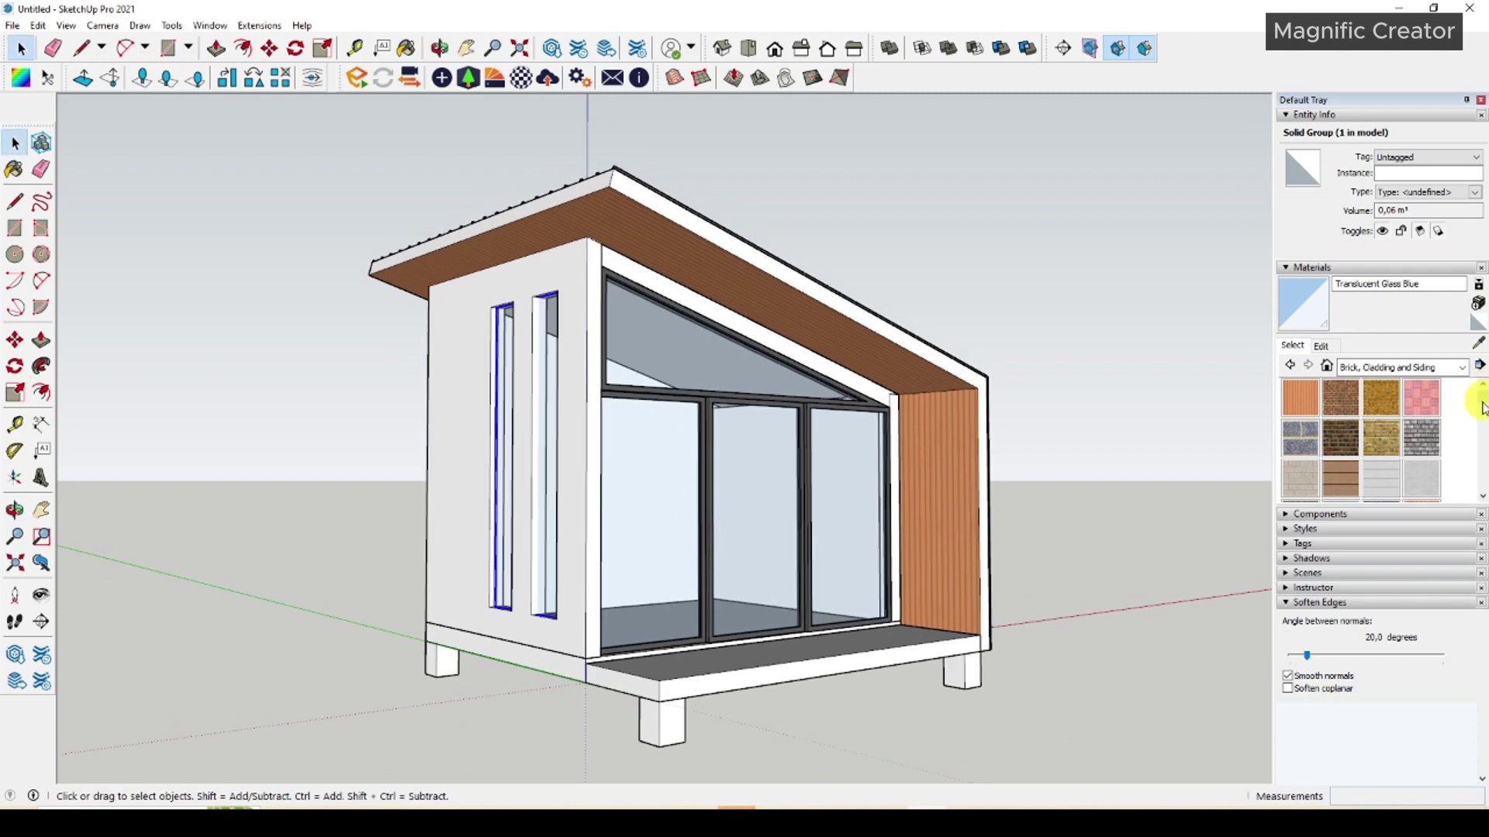
{"action": "left_click", "coordinate": [1463, 368]}
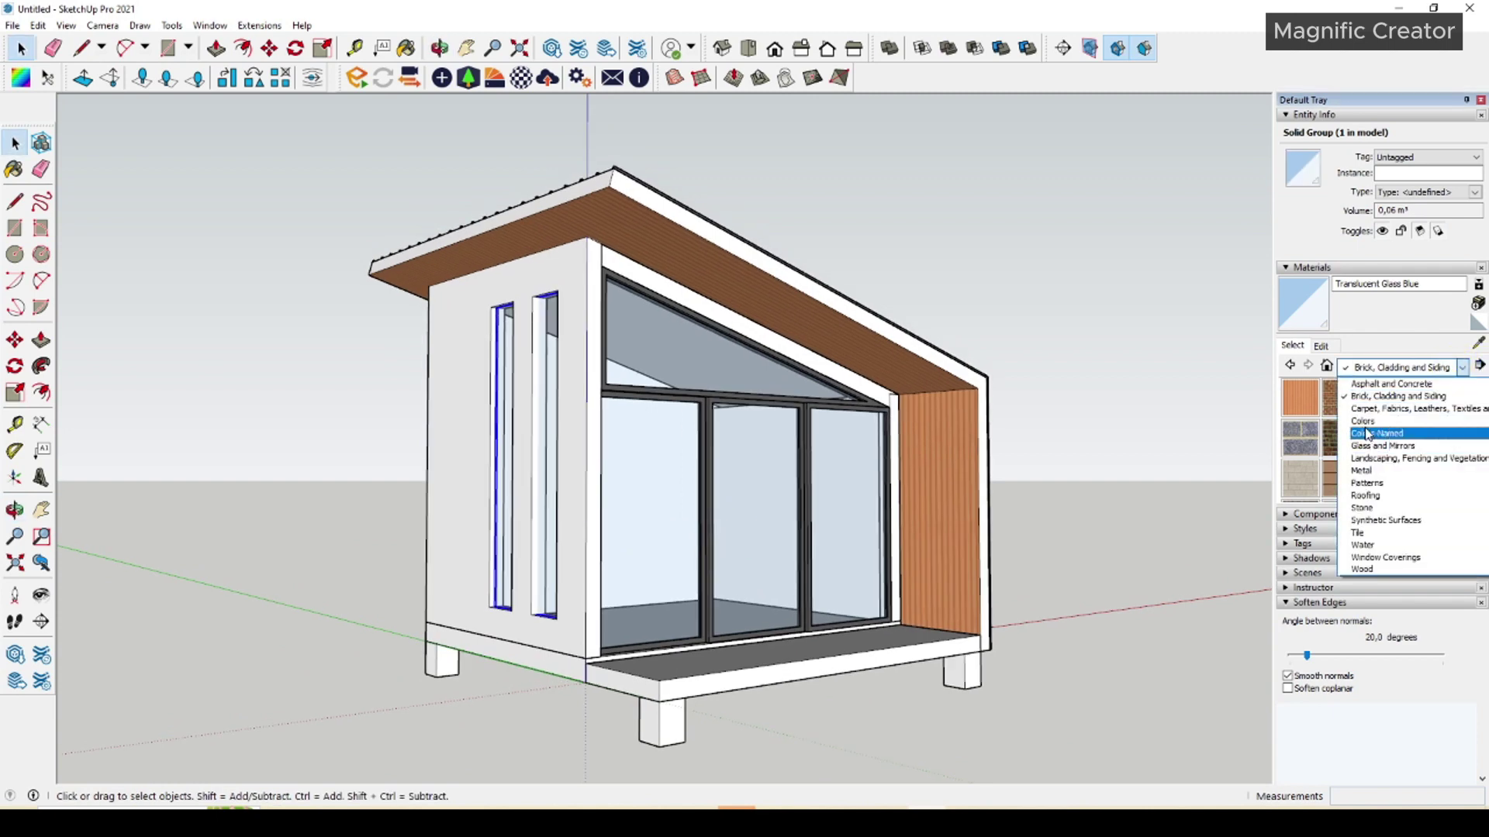
{"action": "left_click", "coordinate": [1369, 422]}
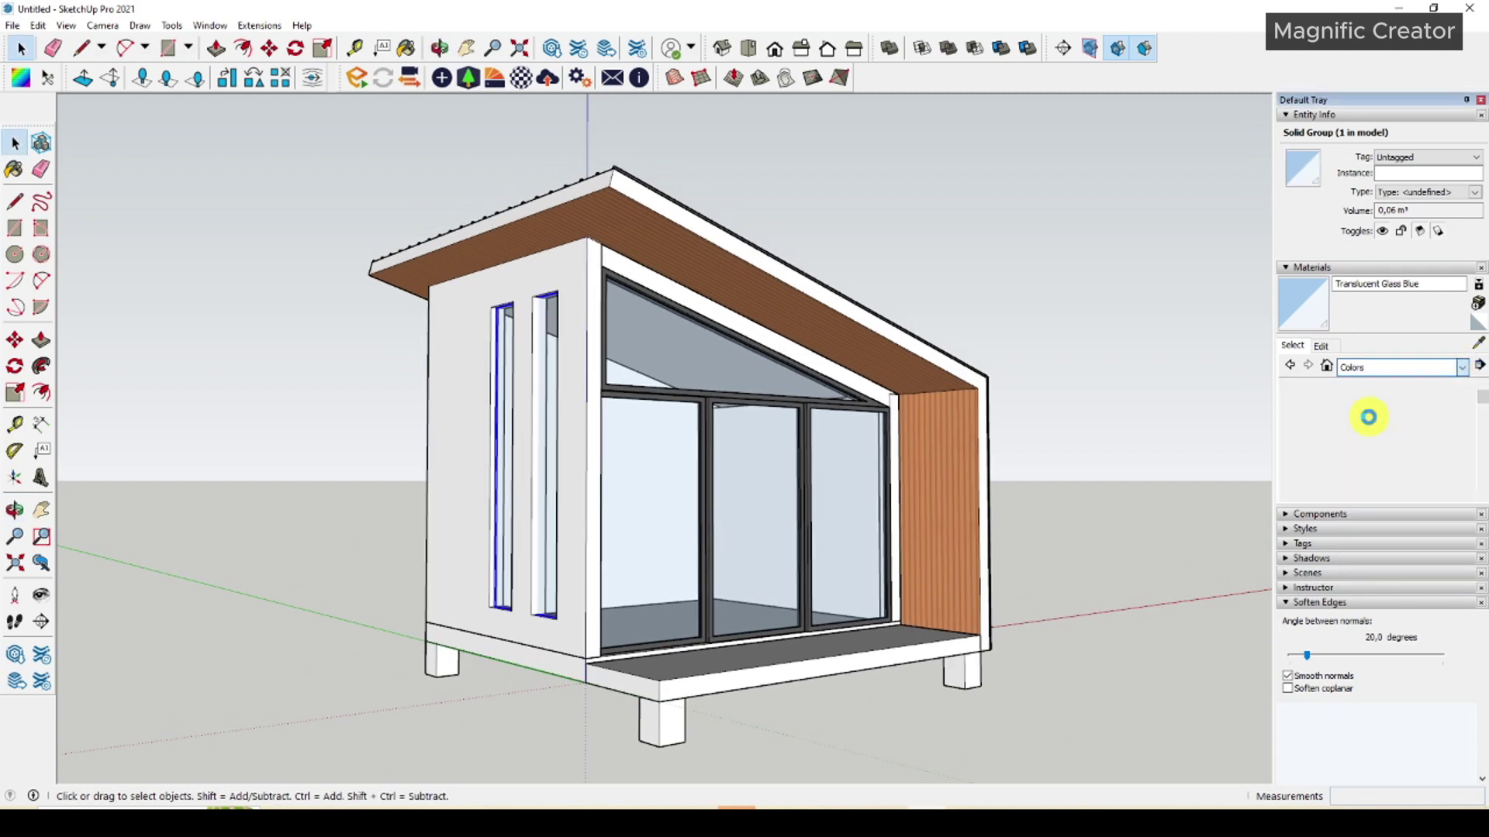
{"action": "scroll", "coordinate": [1360, 440], "scroll_direction": "down", "scroll_amount": 6}
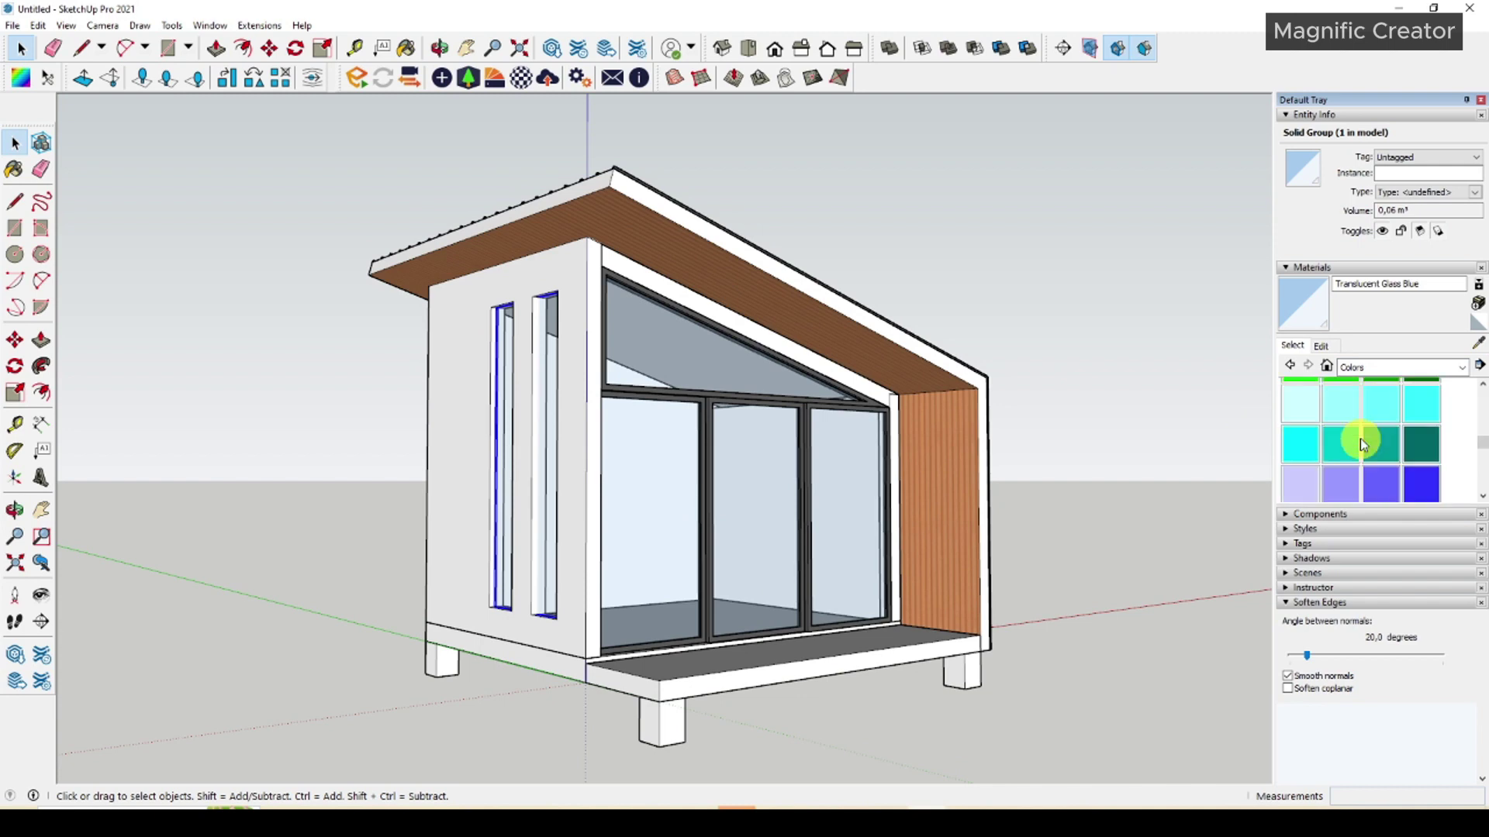
{"action": "scroll", "coordinate": [1362, 443], "scroll_direction": "down", "scroll_amount": 5}
{"action": "scroll", "coordinate": [1319, 461], "scroll_direction": "up", "scroll_amount": 2}
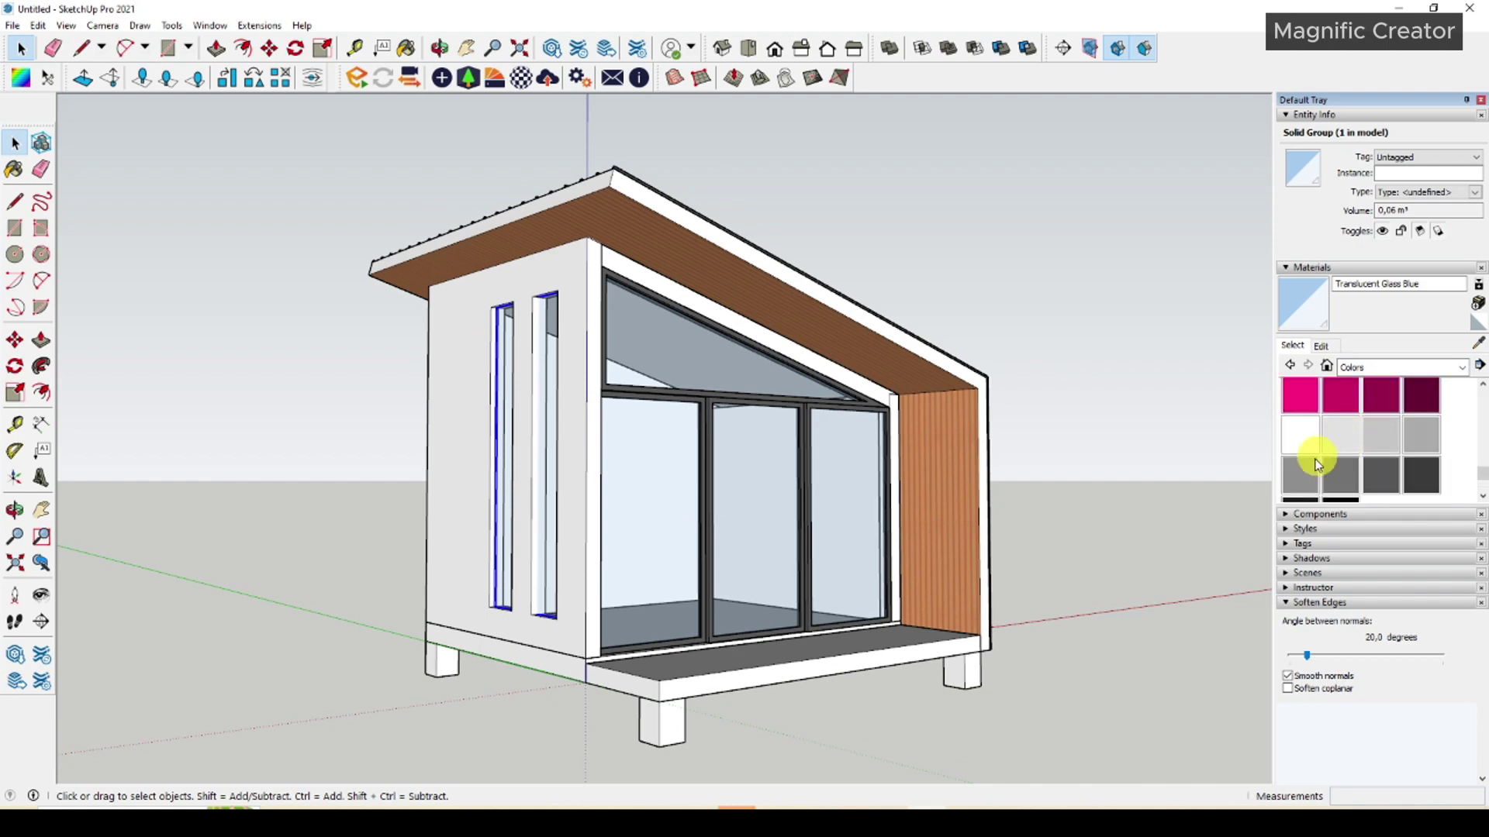
{"action": "left_click", "coordinate": [1301, 474]}
{"action": "middle_click_drag", "start_coordinate": [581, 465], "coordinate": [617, 456]}
{"action": "key", "text": "space"}
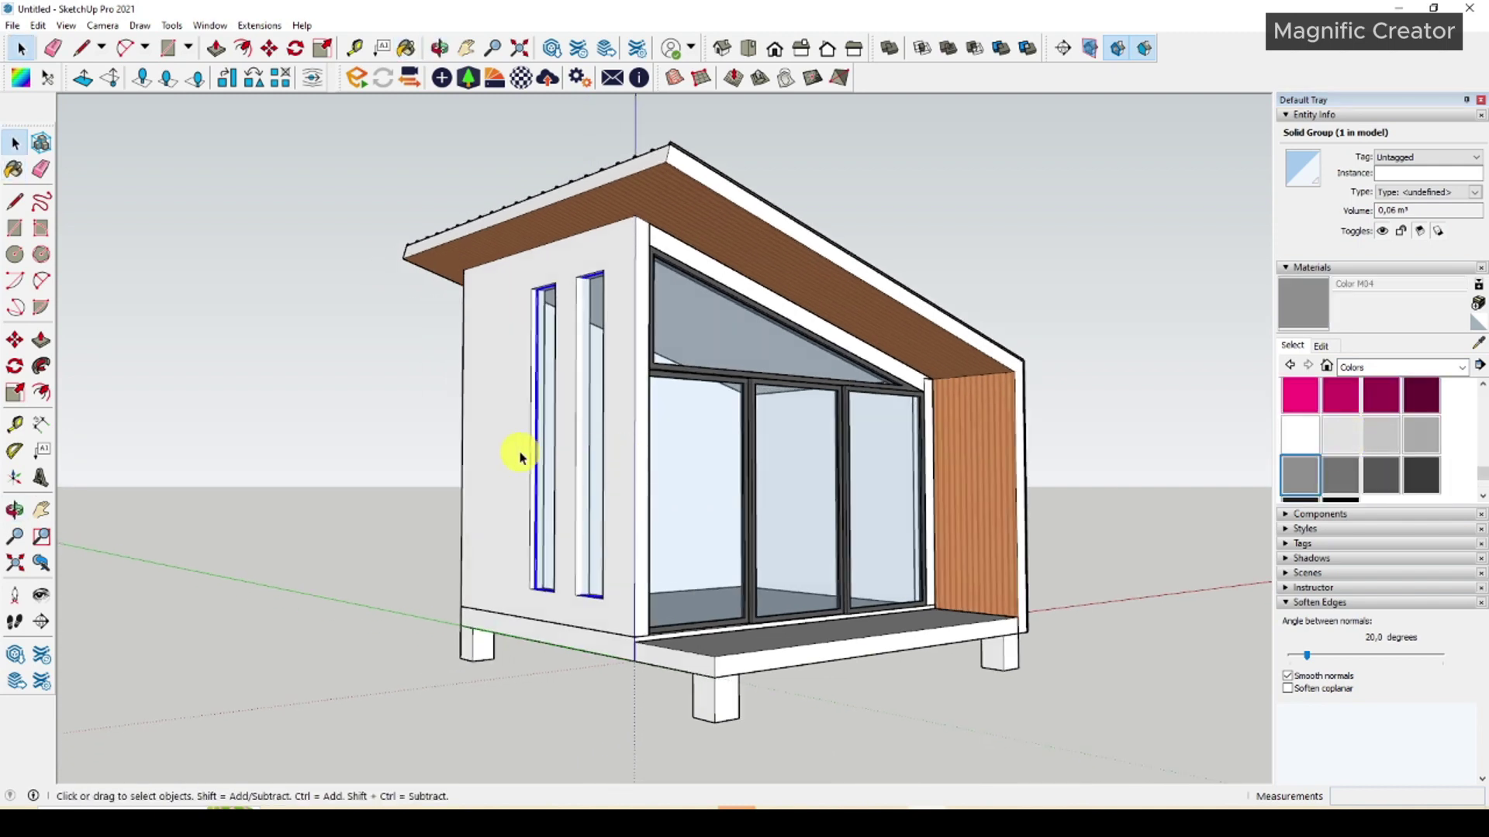
{"action": "double_click", "coordinate": [507, 432]}
{"action": "key", "text": "b"}
{"action": "left_click", "coordinate": [508, 411]}
{"action": "scroll", "coordinate": [635, 399], "scroll_direction": "up", "scroll_amount": 1}
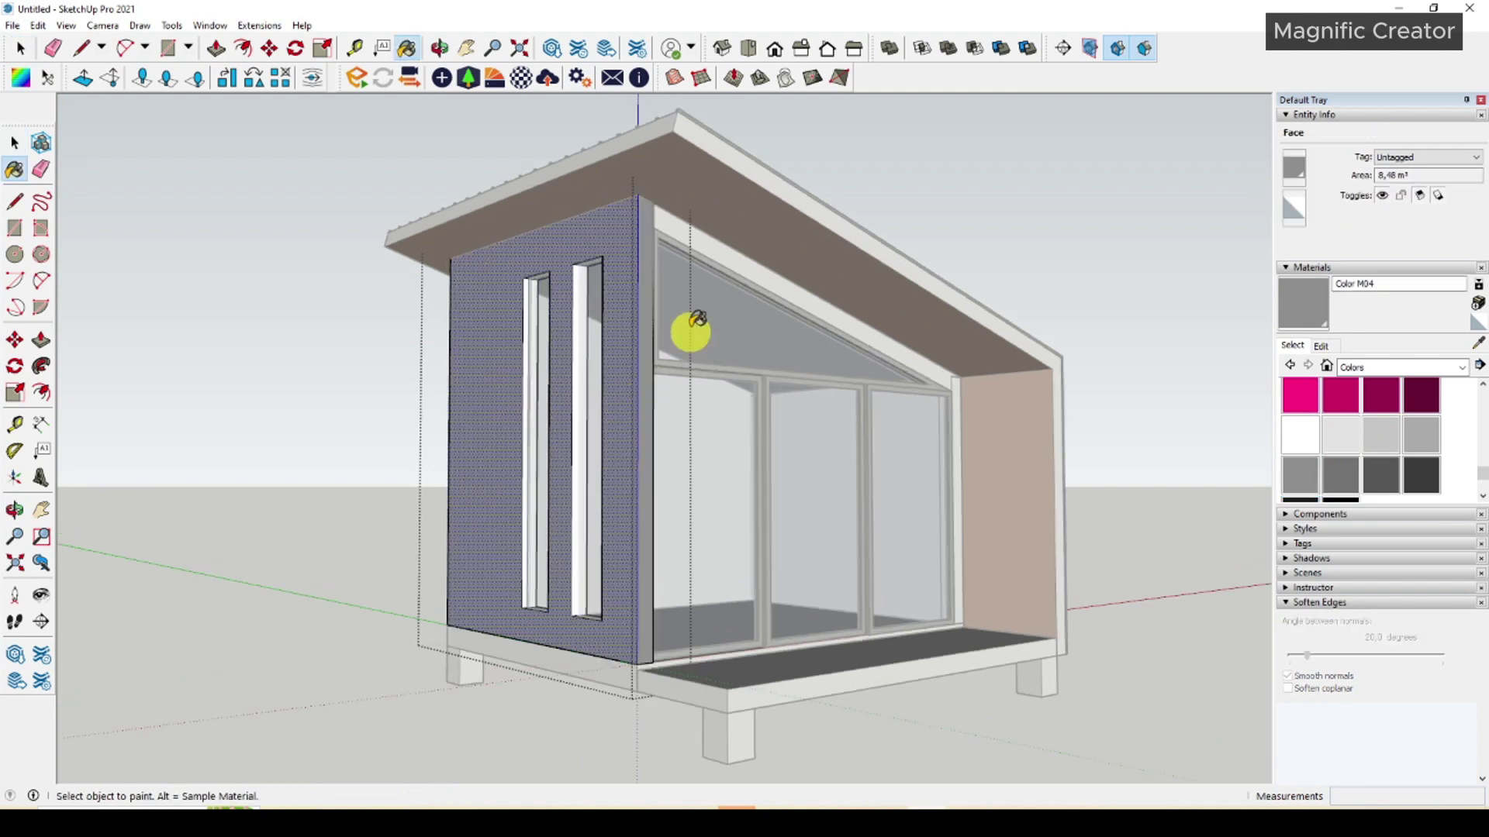
Paint the front wall face around the glazing, under the sloped roof, with Color M04.
{"action": "key", "text": "space"}
{"action": "double_click", "coordinate": [721, 261]}
{"action": "key", "text": "b"}
{"action": "left_click", "coordinate": [704, 248]}
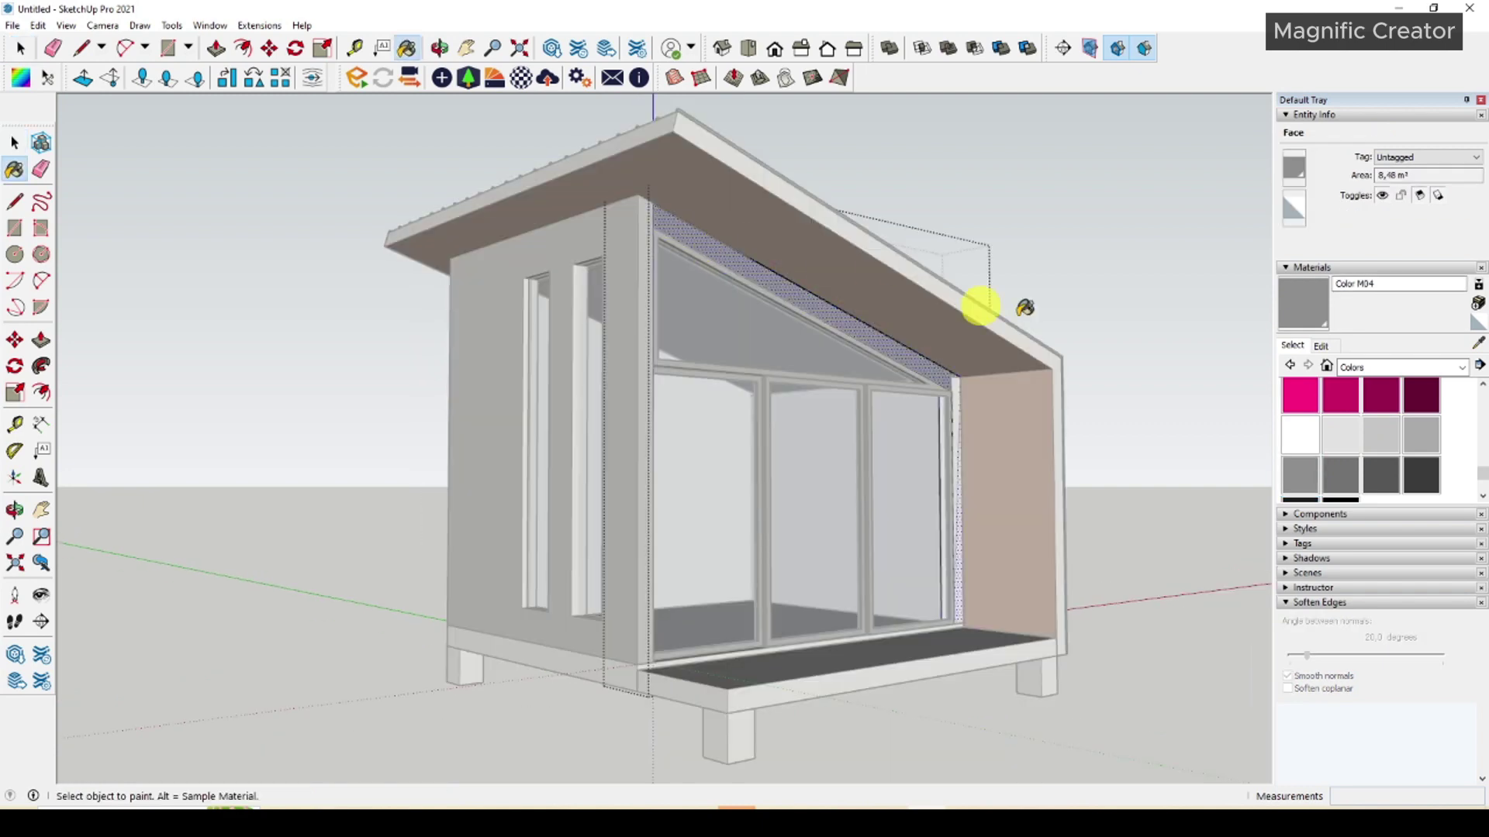
Paint the narrow front face of the opposite side wall, beside the Beadboard cladding, with Color M04.
{"action": "key", "text": "space"}
{"action": "left_click", "coordinate": [1203, 292]}
{"action": "scroll", "coordinate": [964, 412], "scroll_direction": "up", "scroll_amount": 3}
{"action": "double_click", "coordinate": [954, 377]}
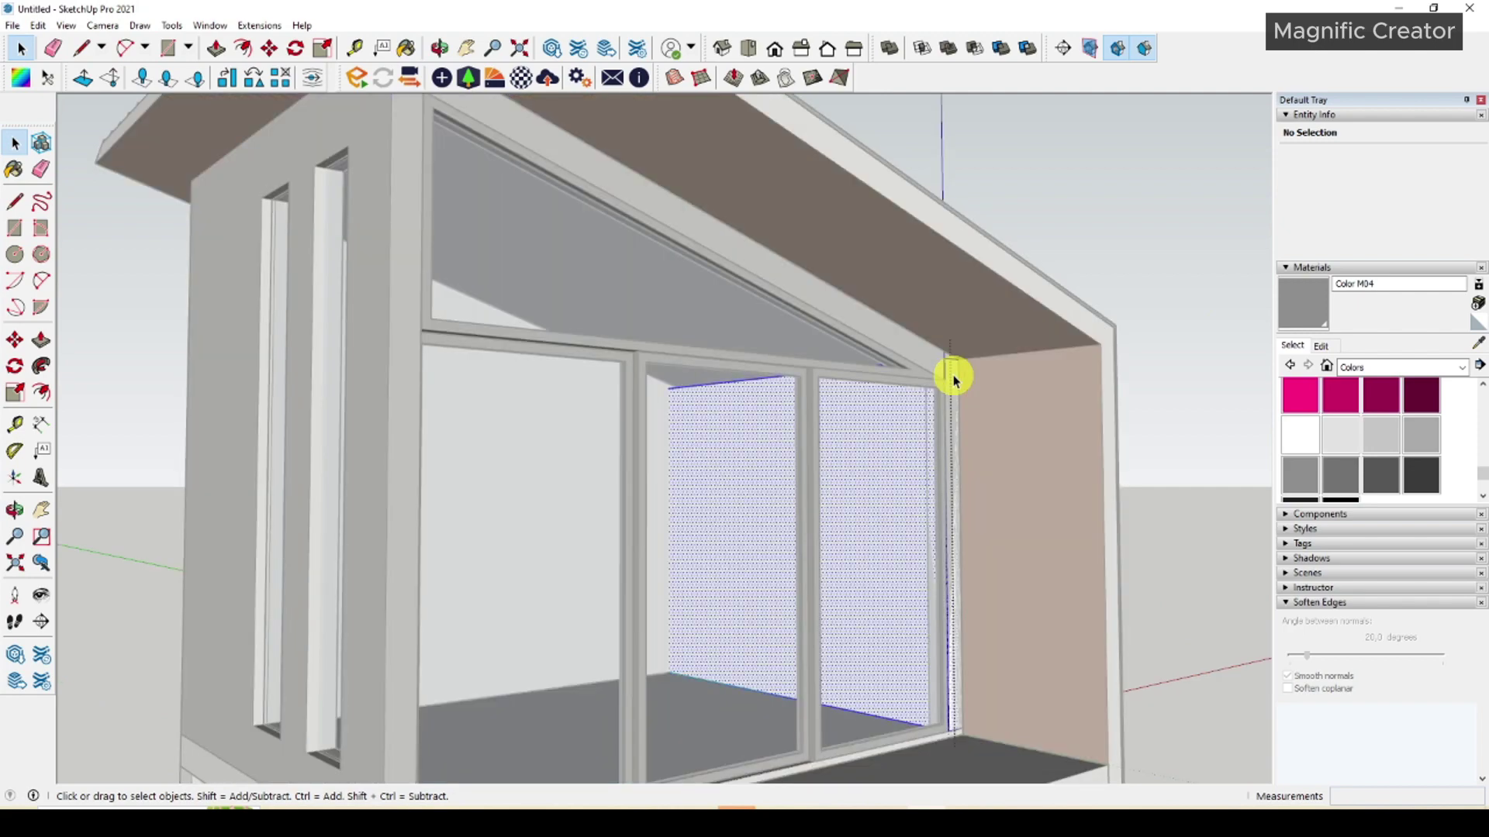
{"action": "middle_click_drag", "start_coordinate": [953, 378], "coordinate": [774, 386]}
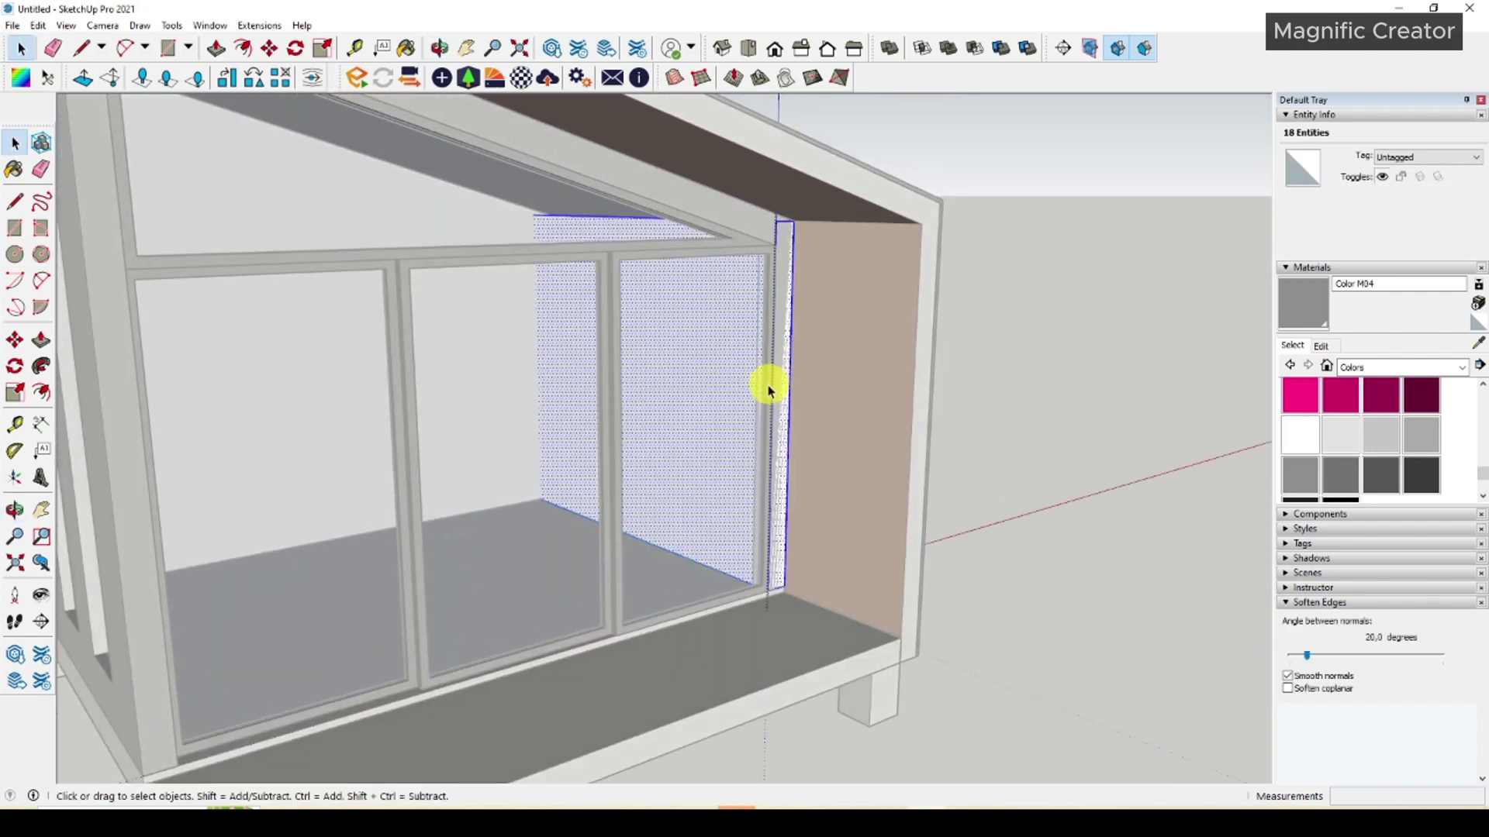
{"action": "key", "text": "i"}
{"action": "left_click", "coordinate": [781, 376]}
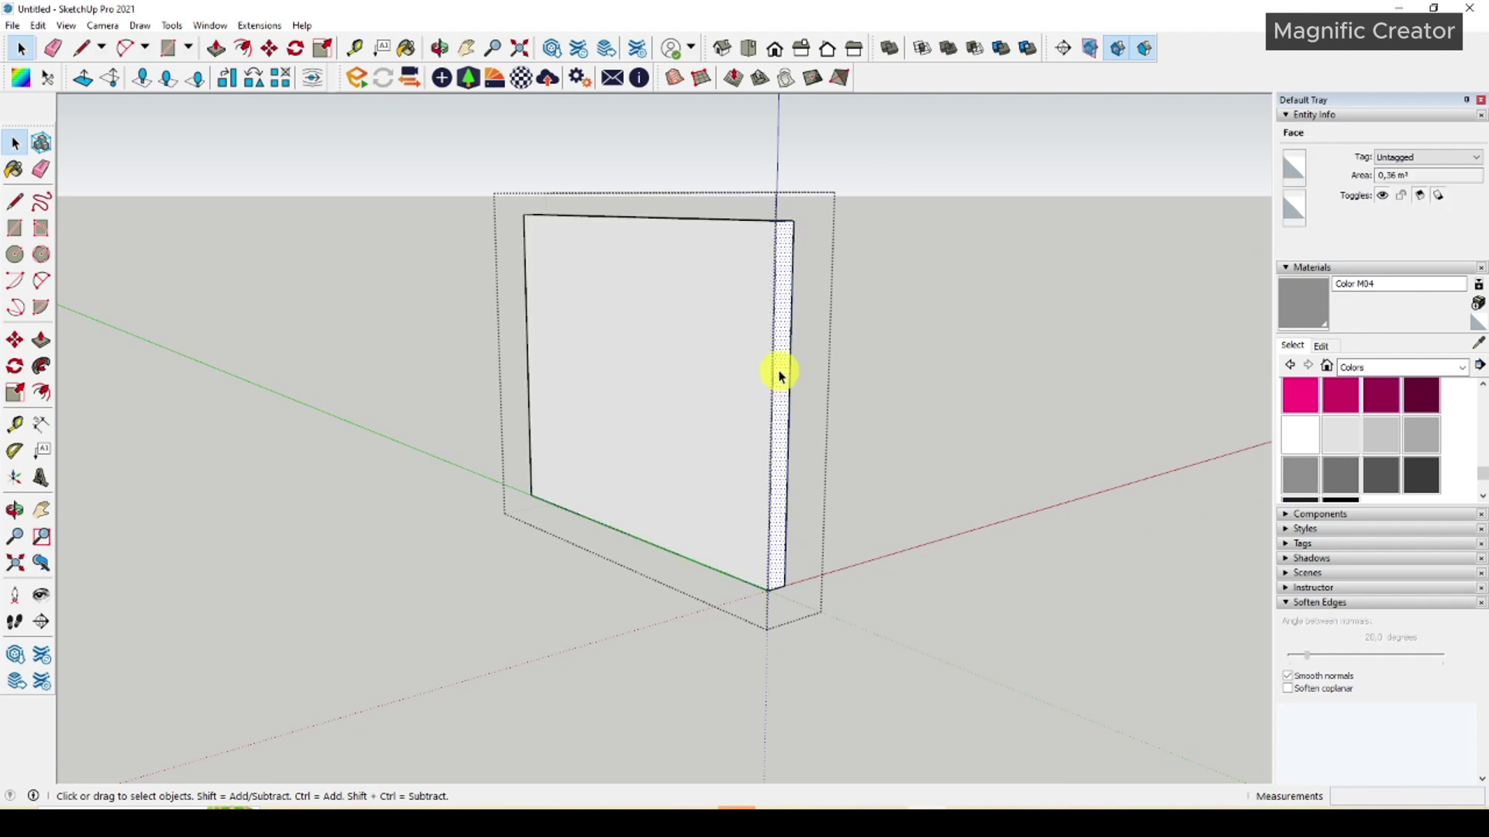
{"action": "key", "text": "b"}
{"action": "left_click", "coordinate": [785, 346]}
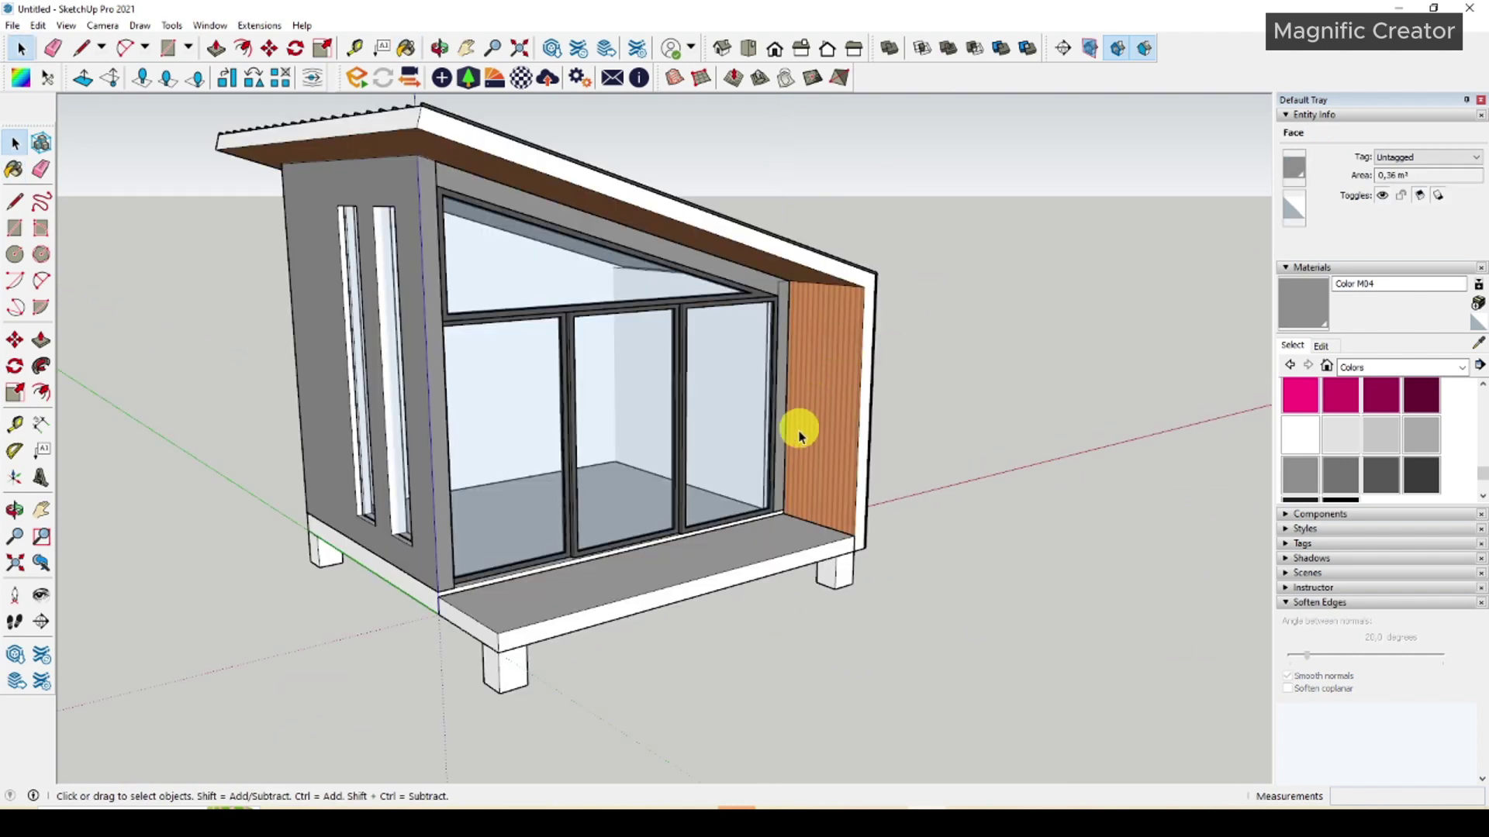
Paint the foot blocks with Blacktop Old 02 from the Asphalt and Concrete collection.
{"action": "middle_click_drag", "start_coordinate": [798, 425], "coordinate": [894, 410]}
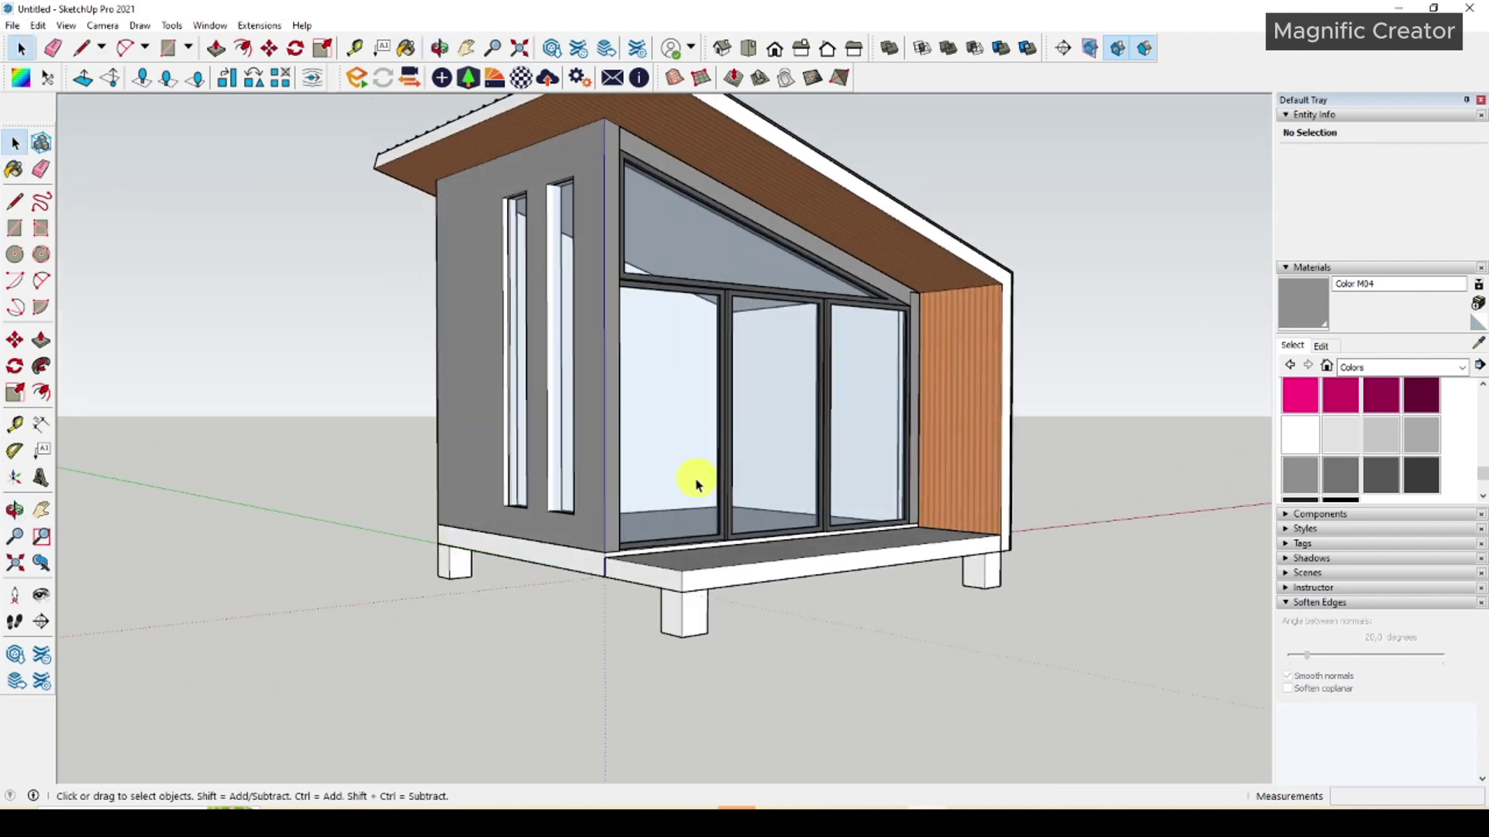
{"action": "scroll", "coordinate": [698, 485], "scroll_direction": "down", "scroll_amount": 1}
{"action": "middle_click_drag", "start_coordinate": [698, 485], "coordinate": [665, 482]}
{"action": "left_click", "coordinate": [1461, 368]}
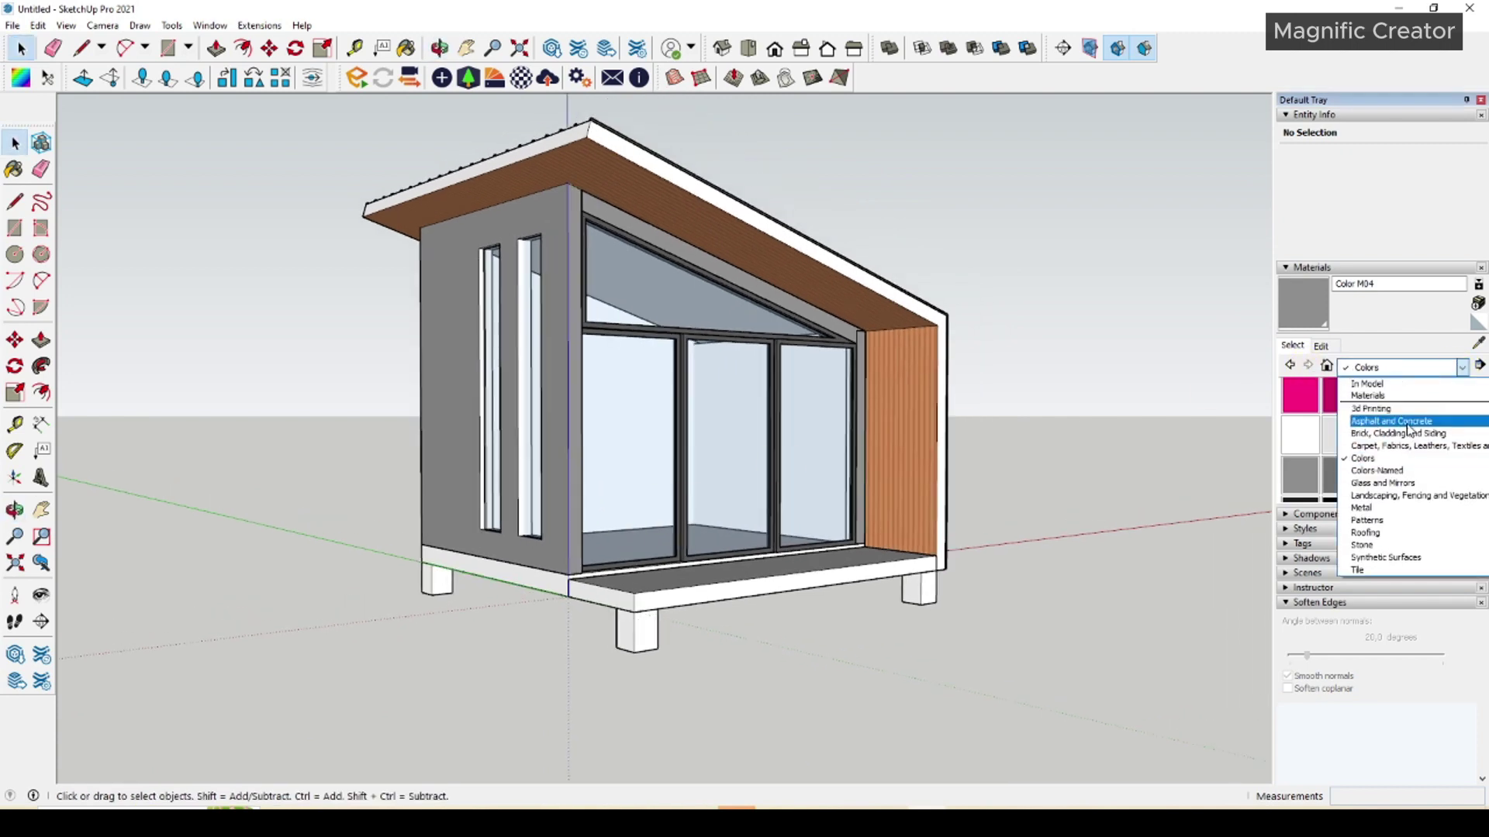
{"action": "left_click", "coordinate": [1392, 421]}
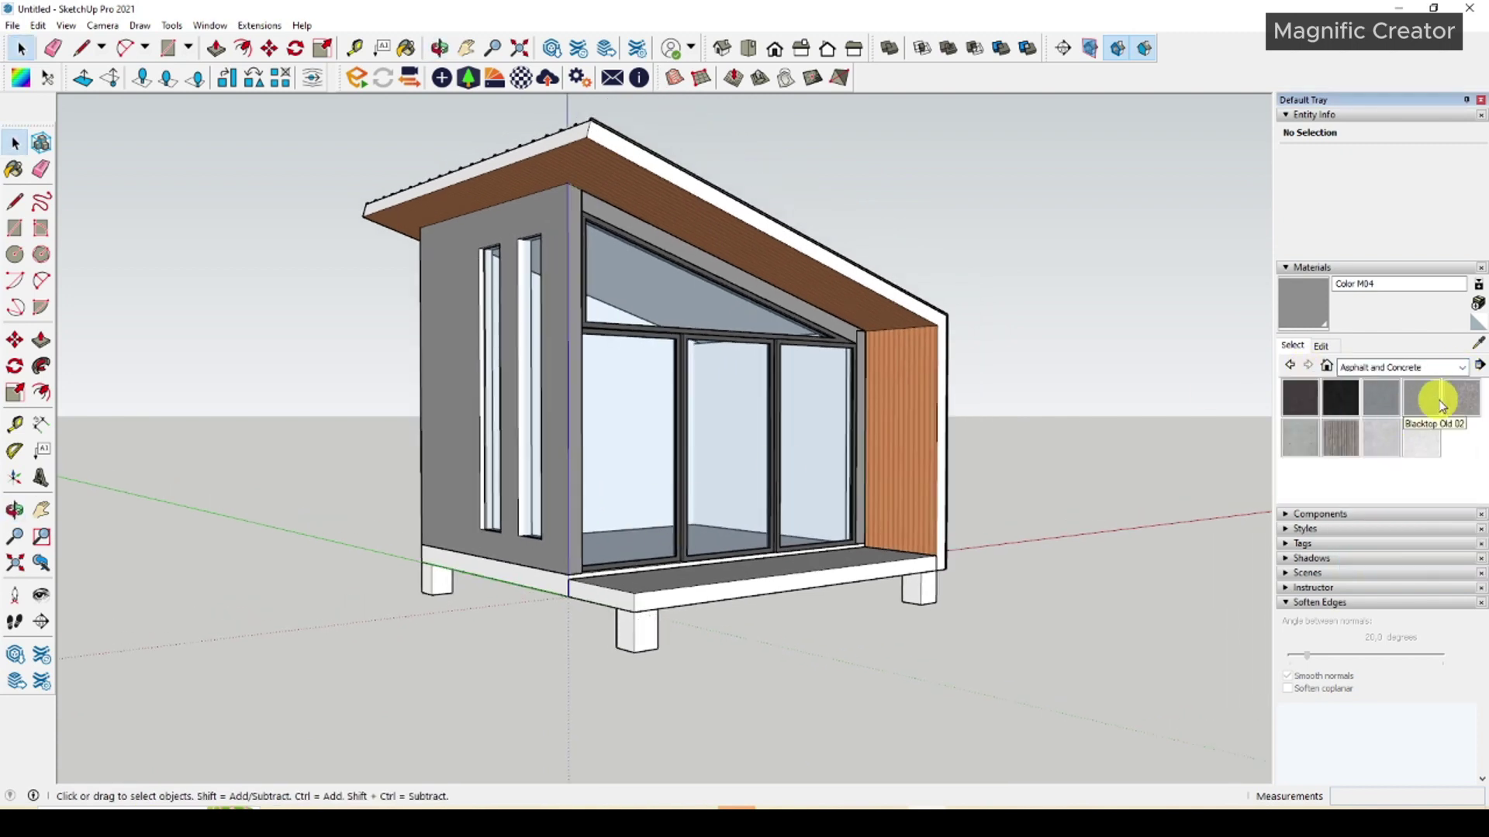
{"action": "left_click", "coordinate": [1439, 404]}
{"action": "scroll", "coordinate": [628, 632], "scroll_direction": "up", "scroll_amount": 2}
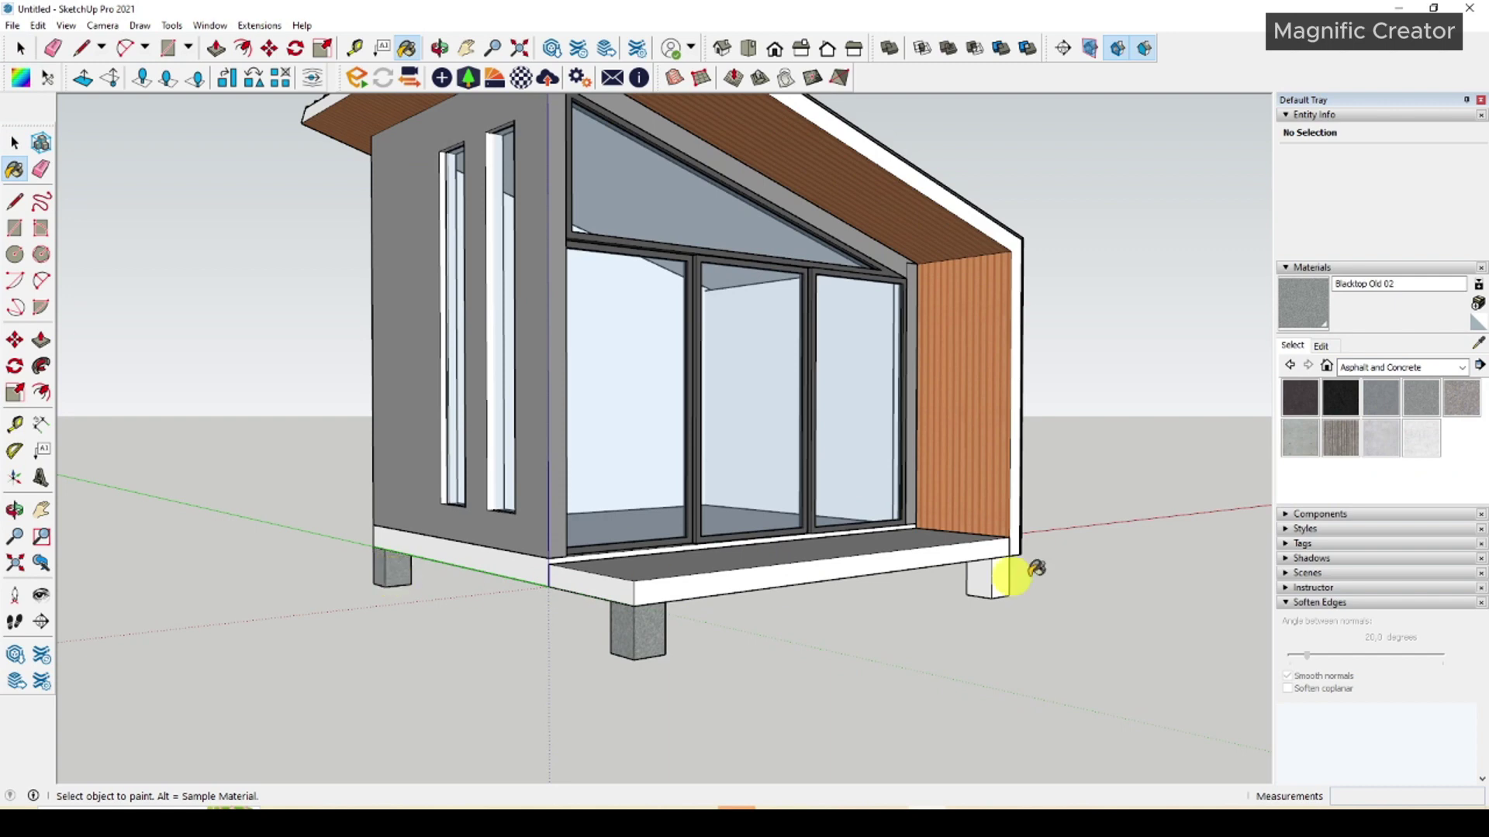
{"action": "left_click", "coordinate": [995, 579]}
{"action": "key", "text": "space"}
{"action": "scroll", "coordinate": [688, 504], "scroll_direction": "down", "scroll_amount": 2}
Paint all faces of the main floor slab with Blacktop Old 02 and leave its group.
{"action": "mouse_move", "coordinate": [688, 508]}
{"action": "middle_mouse_down"}
{"action": "mouse_move", "coordinate": [659, 588]}
{"action": "mouse_move", "coordinate": [736, 509]}
{"action": "middle_mouse_up"}
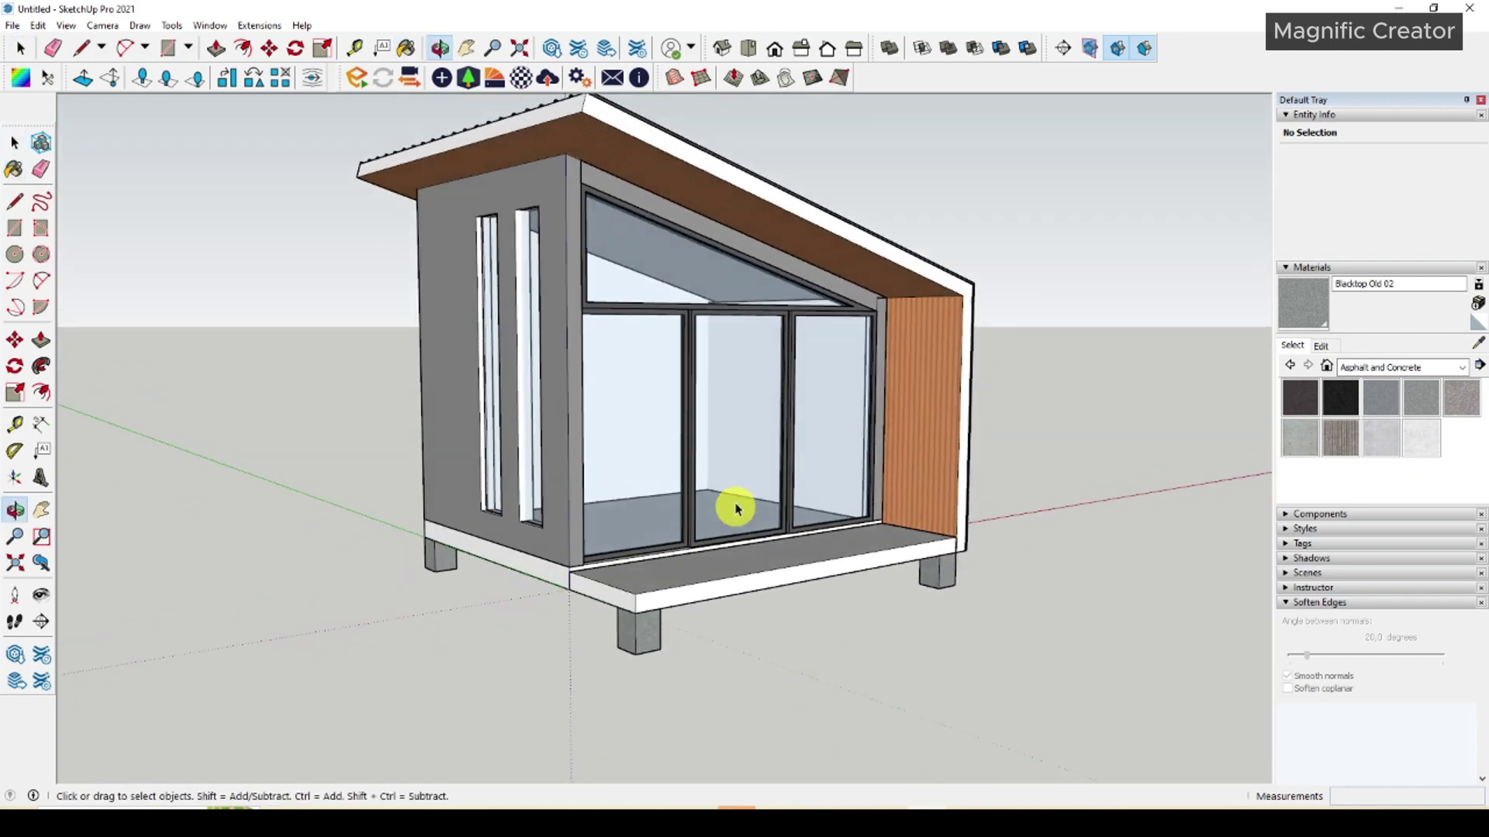
{"action": "scroll", "coordinate": [517, 574], "scroll_direction": "up", "scroll_amount": 1}
{"action": "triple_click", "coordinate": [518, 574]}
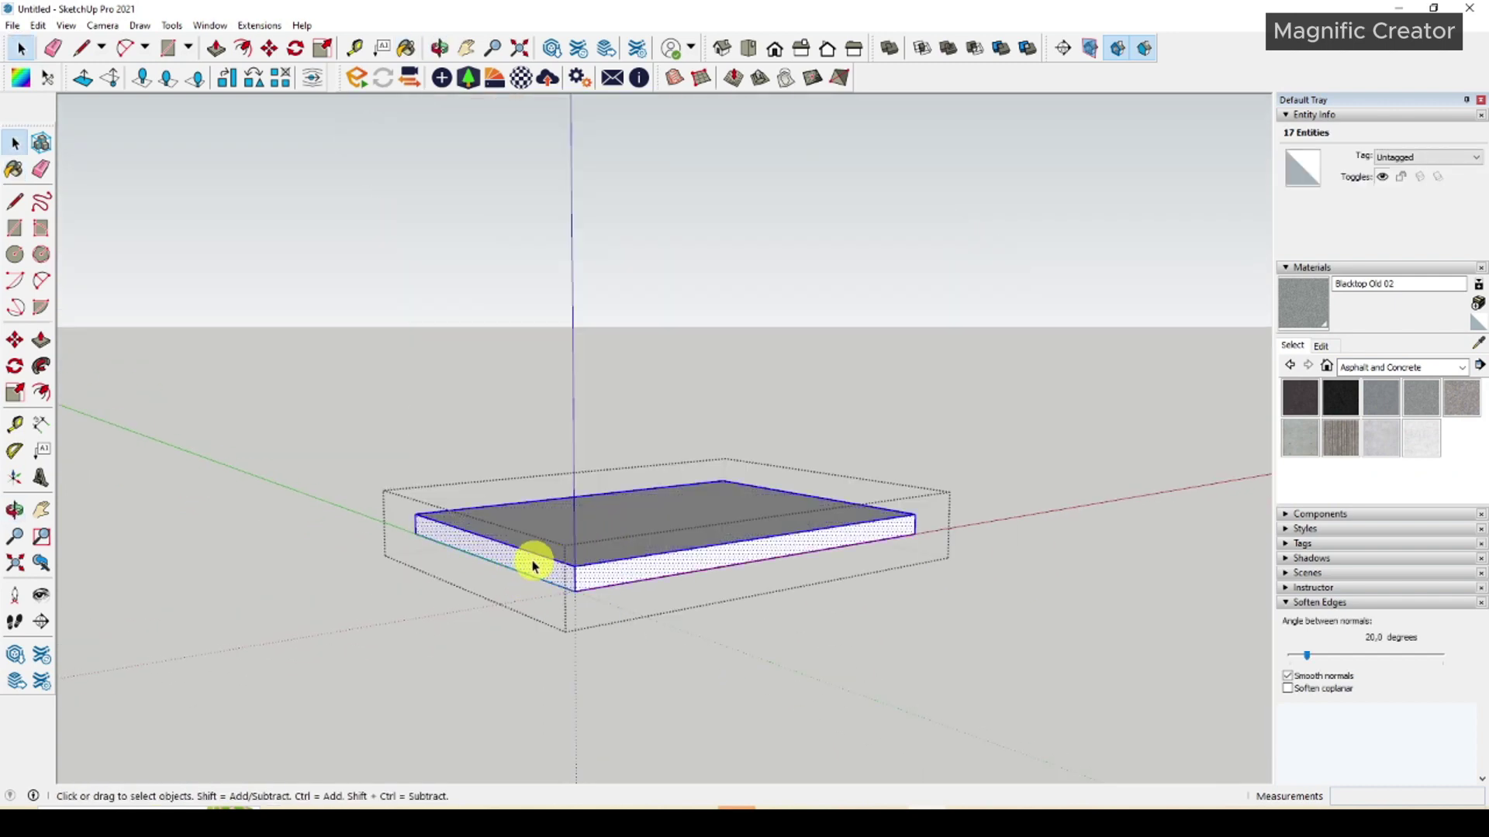
{"action": "left_click", "coordinate": [332, 499]}
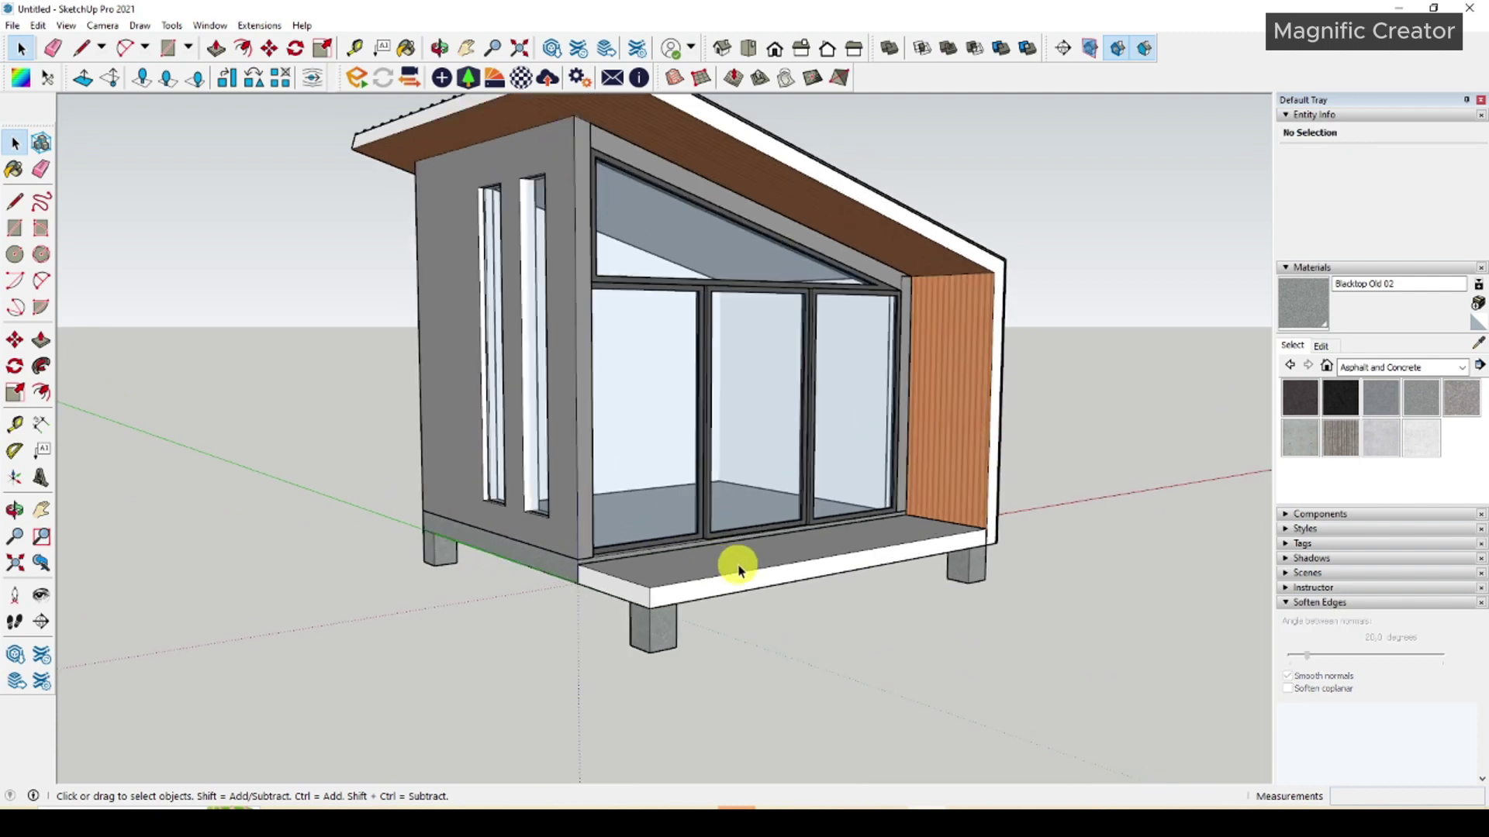
Open the porch slab group and push its top face down slightly.
{"action": "scroll", "coordinate": [743, 568], "scroll_direction": "up", "scroll_amount": 2}
{"action": "middle_click_drag", "start_coordinate": [744, 574], "coordinate": [591, 625]}
{"action": "scroll", "coordinate": [605, 621], "scroll_direction": "up", "scroll_amount": 2}
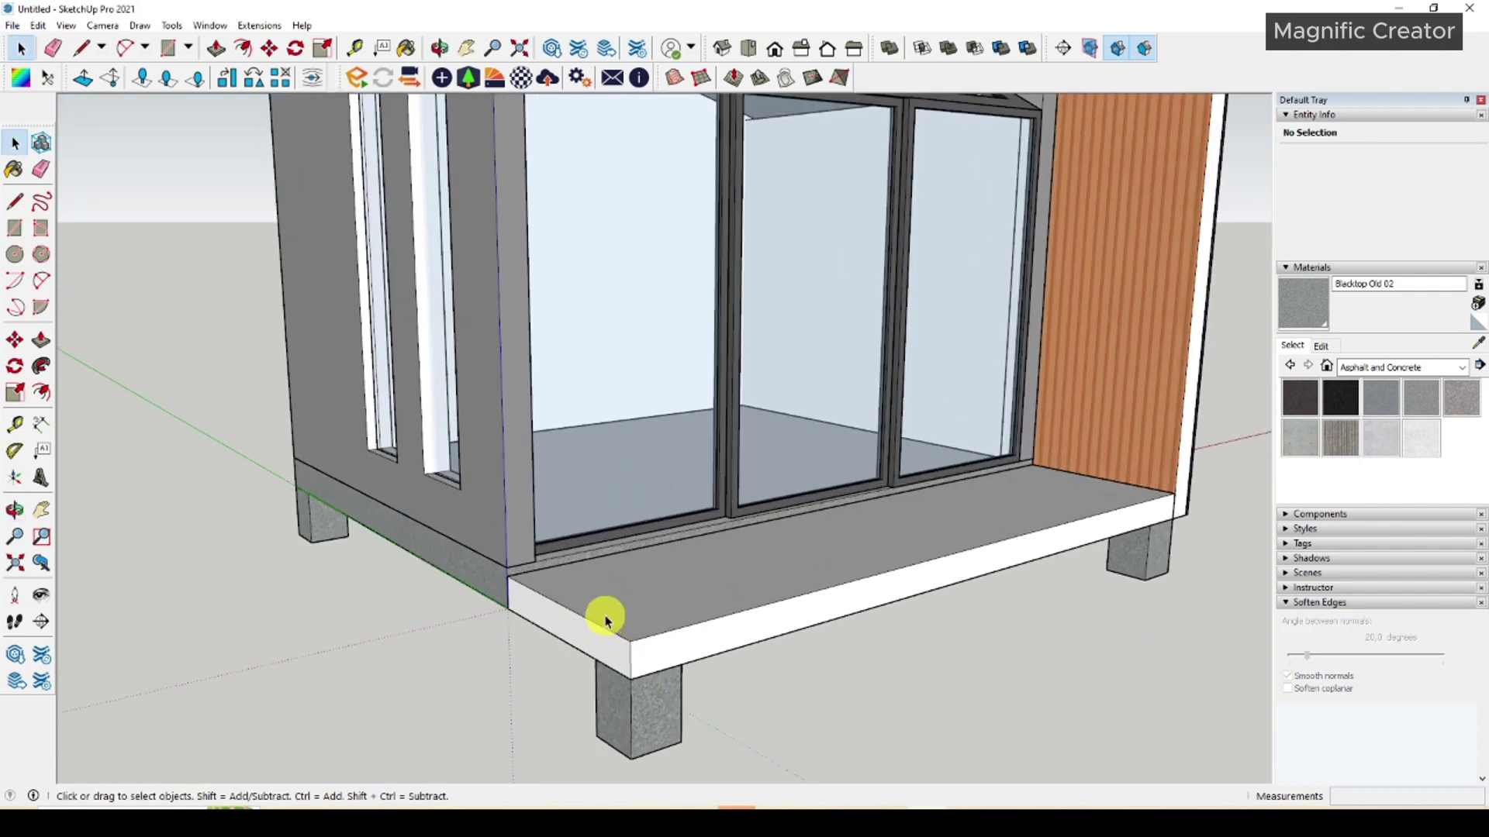
{"action": "triple_click", "coordinate": [632, 625]}
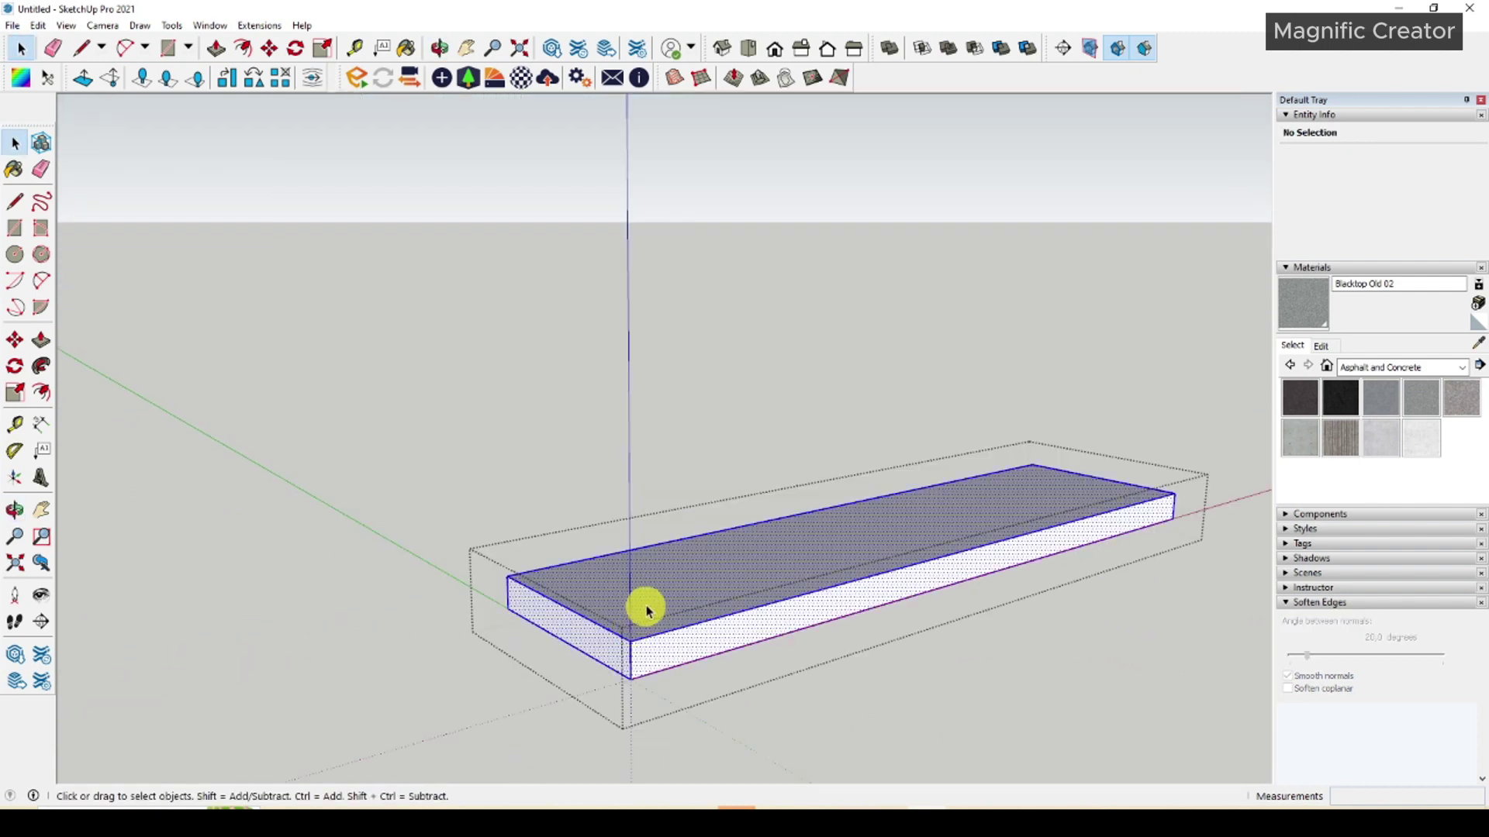
{"action": "key", "text": "p"}
{"action": "left_click", "coordinate": [654, 597]}
{"action": "left_click", "coordinate": [654, 607]}
Copy the porch slab's top face and paste it in place outside the slab group.
{"action": "key", "text": "space"}
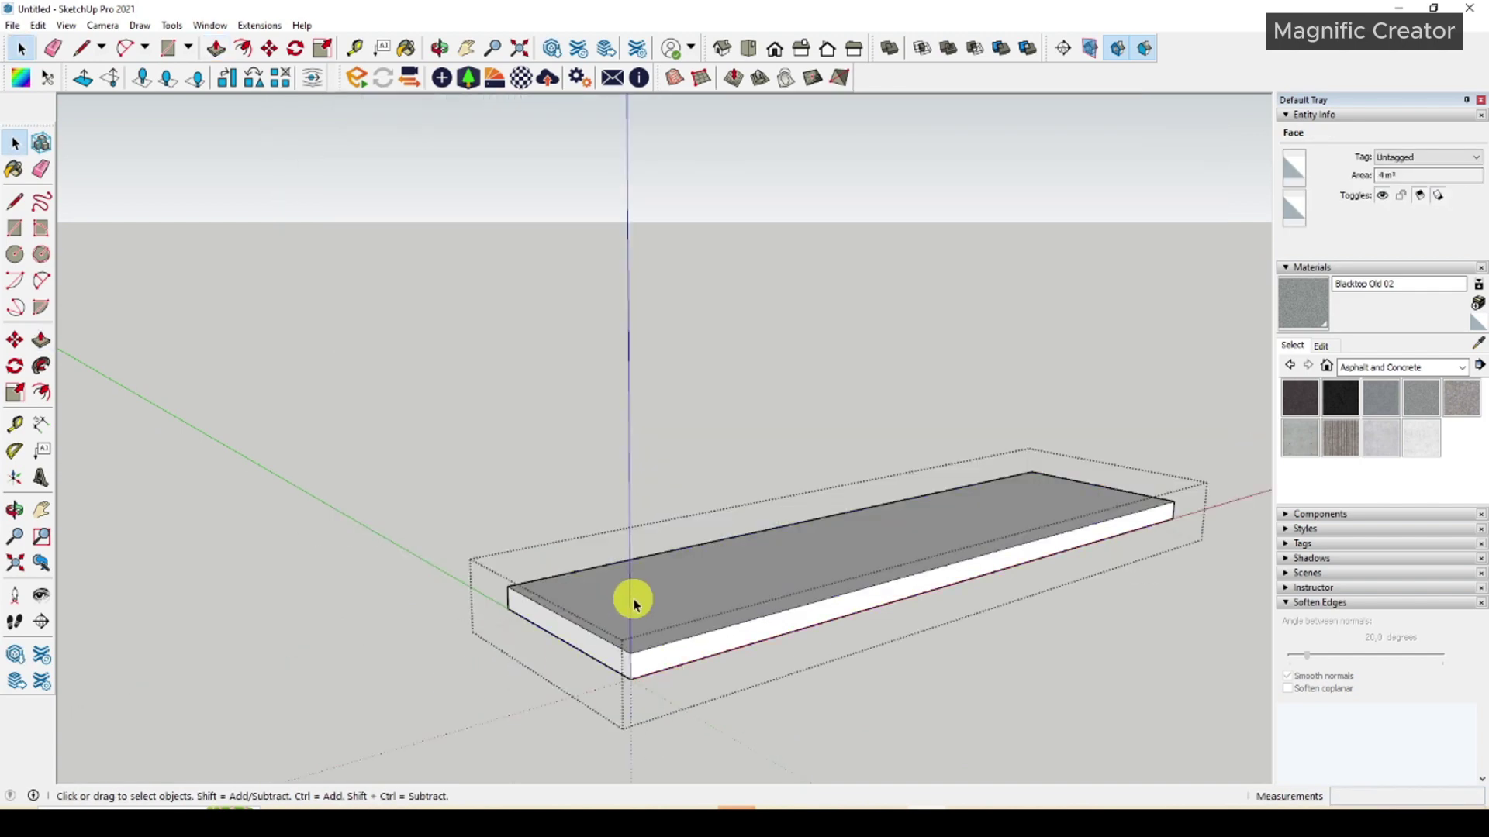
{"action": "left_click", "coordinate": [287, 587]}
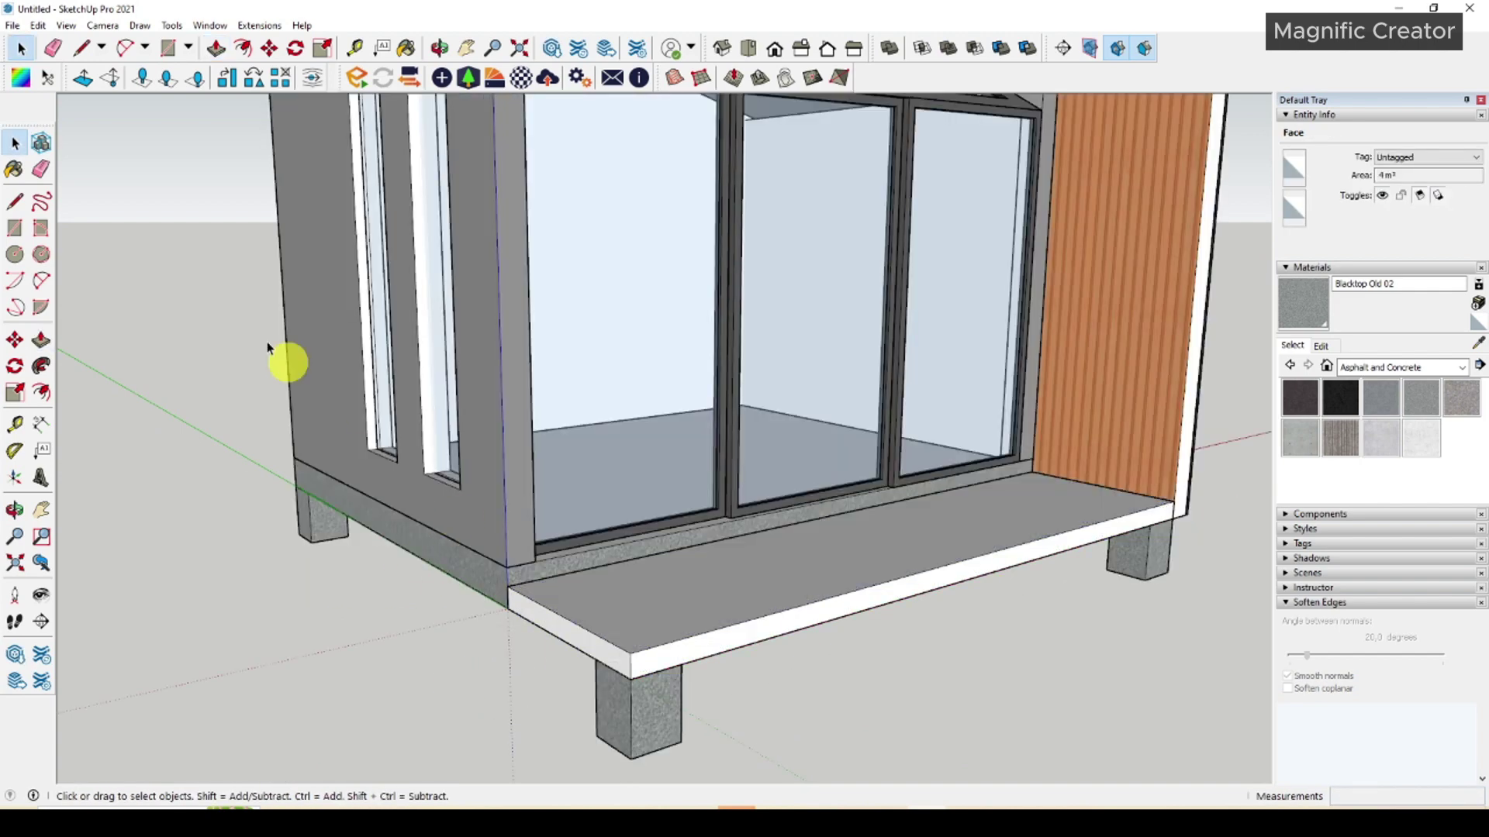
{"action": "left_click", "coordinate": [38, 25]}
{"action": "left_click", "coordinate": [116, 133]}
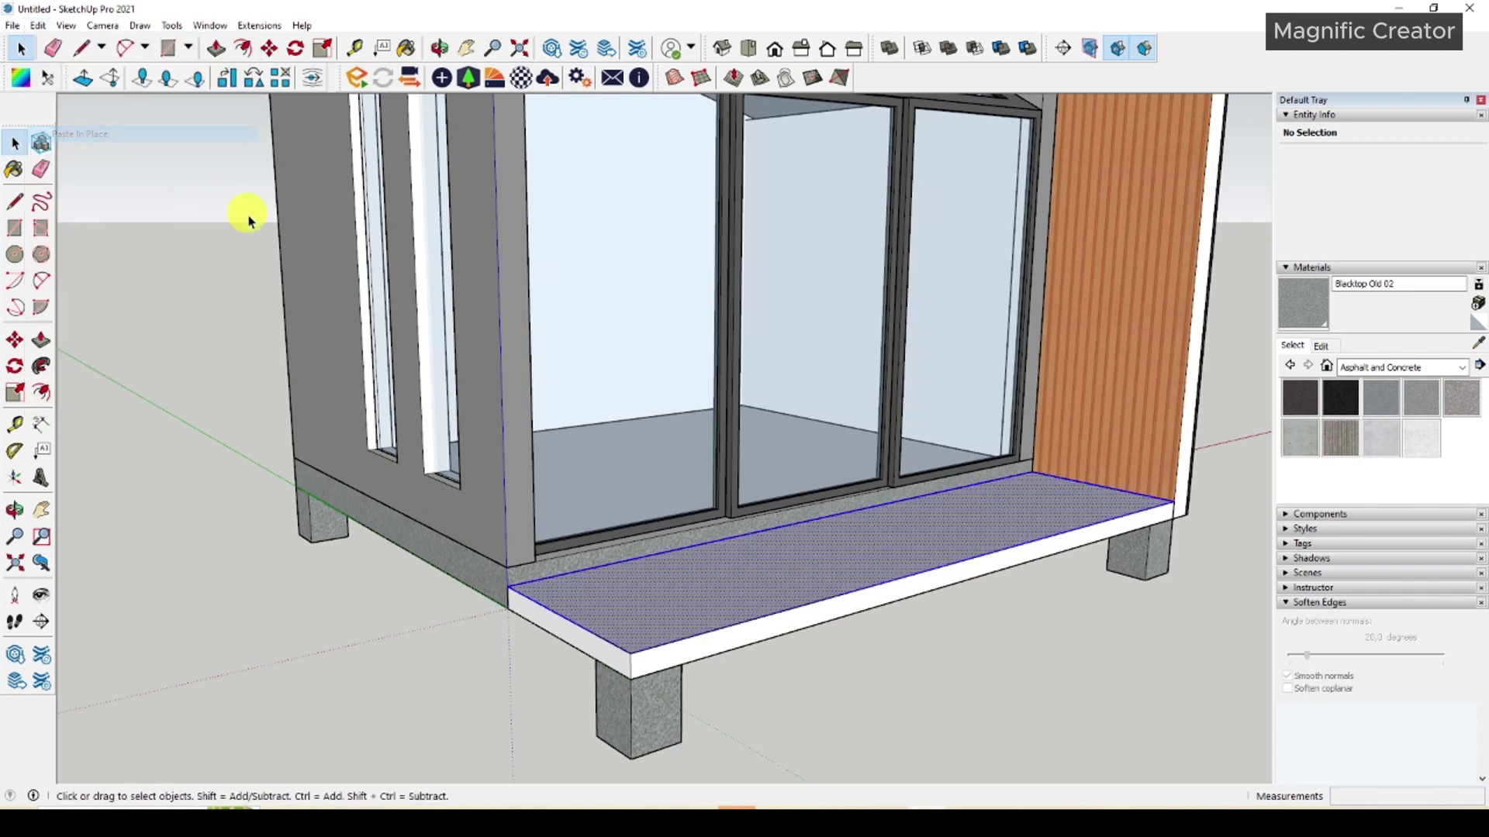
Pull the pasted porch face up into a thin deck layer.
{"action": "scroll", "coordinate": [605, 585], "scroll_direction": "up", "scroll_amount": 2}
{"action": "key", "text": "p"}
{"action": "left_click", "coordinate": [555, 584]}
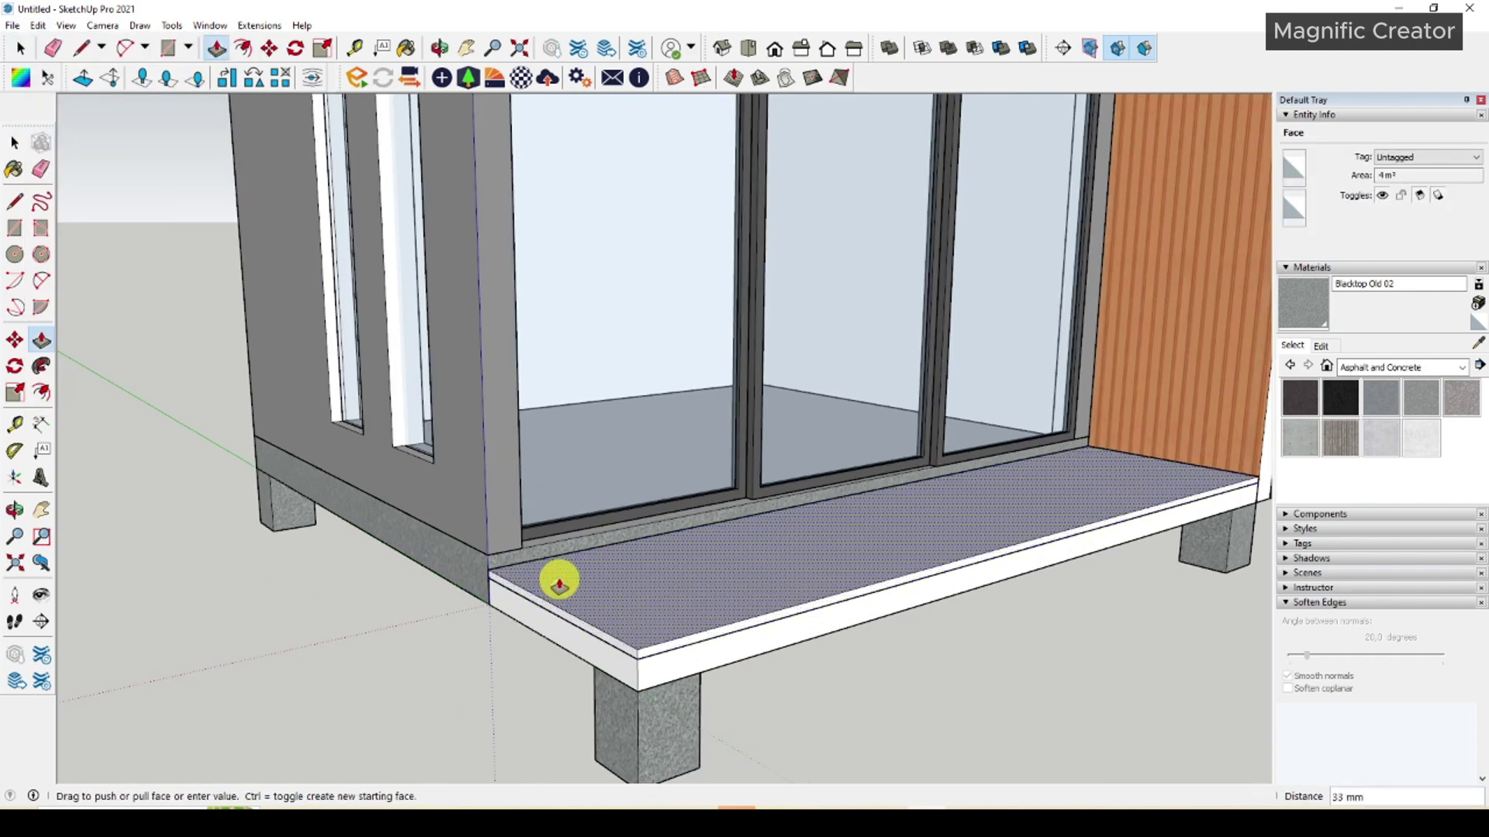
{"action": "scroll", "coordinate": [560, 589], "scroll_direction": "up", "scroll_amount": 2}
Extend the deck layer's side and front edges slightly beyond the porch slab.
{"action": "left_click", "coordinate": [564, 609]}
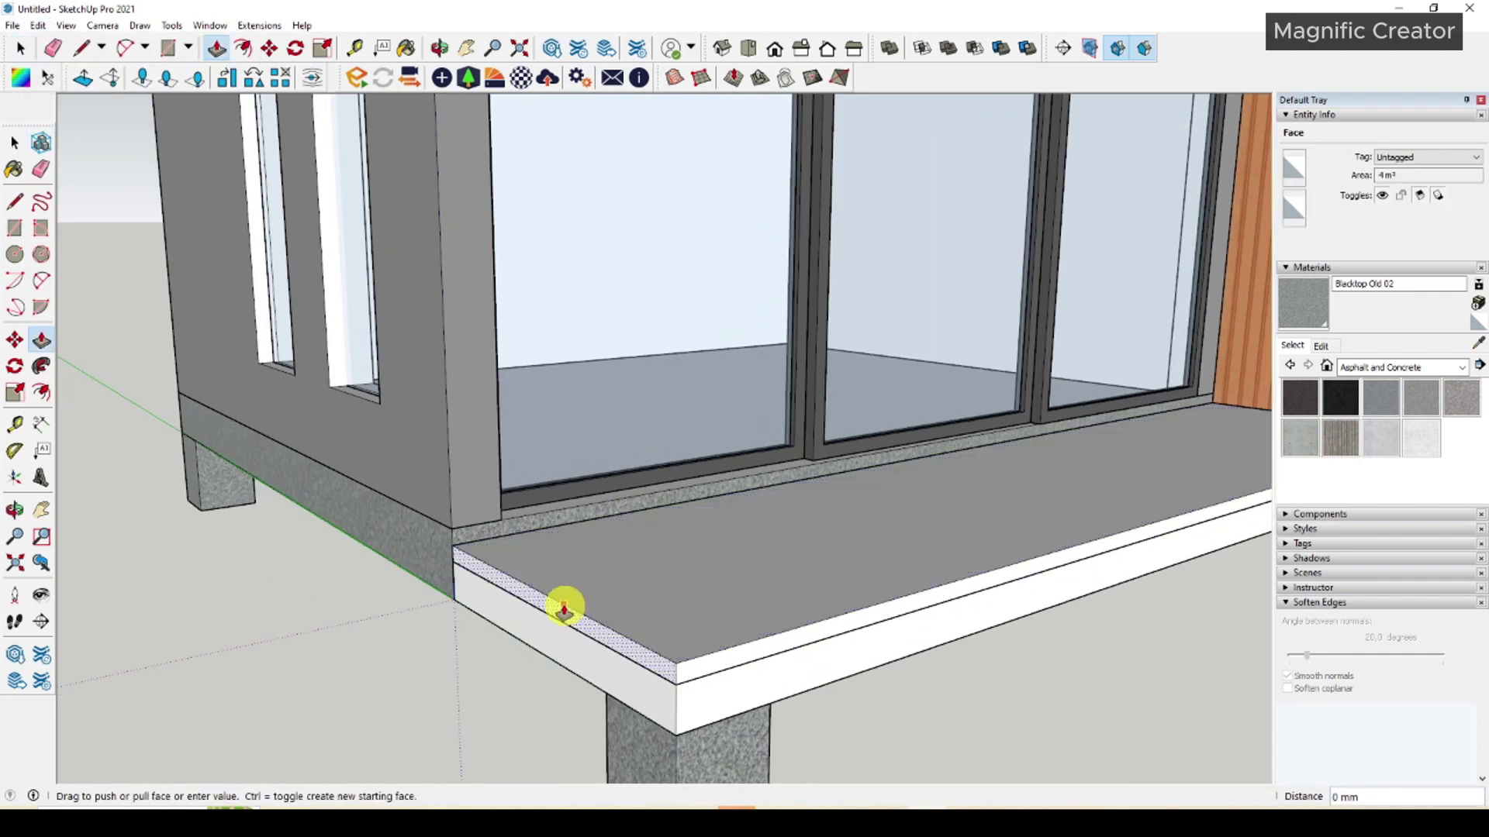
{"action": "key", "text": "space"}
{"action": "key", "text": "p"}
{"action": "double_click", "coordinate": [730, 657]}
{"action": "key", "text": "space"}
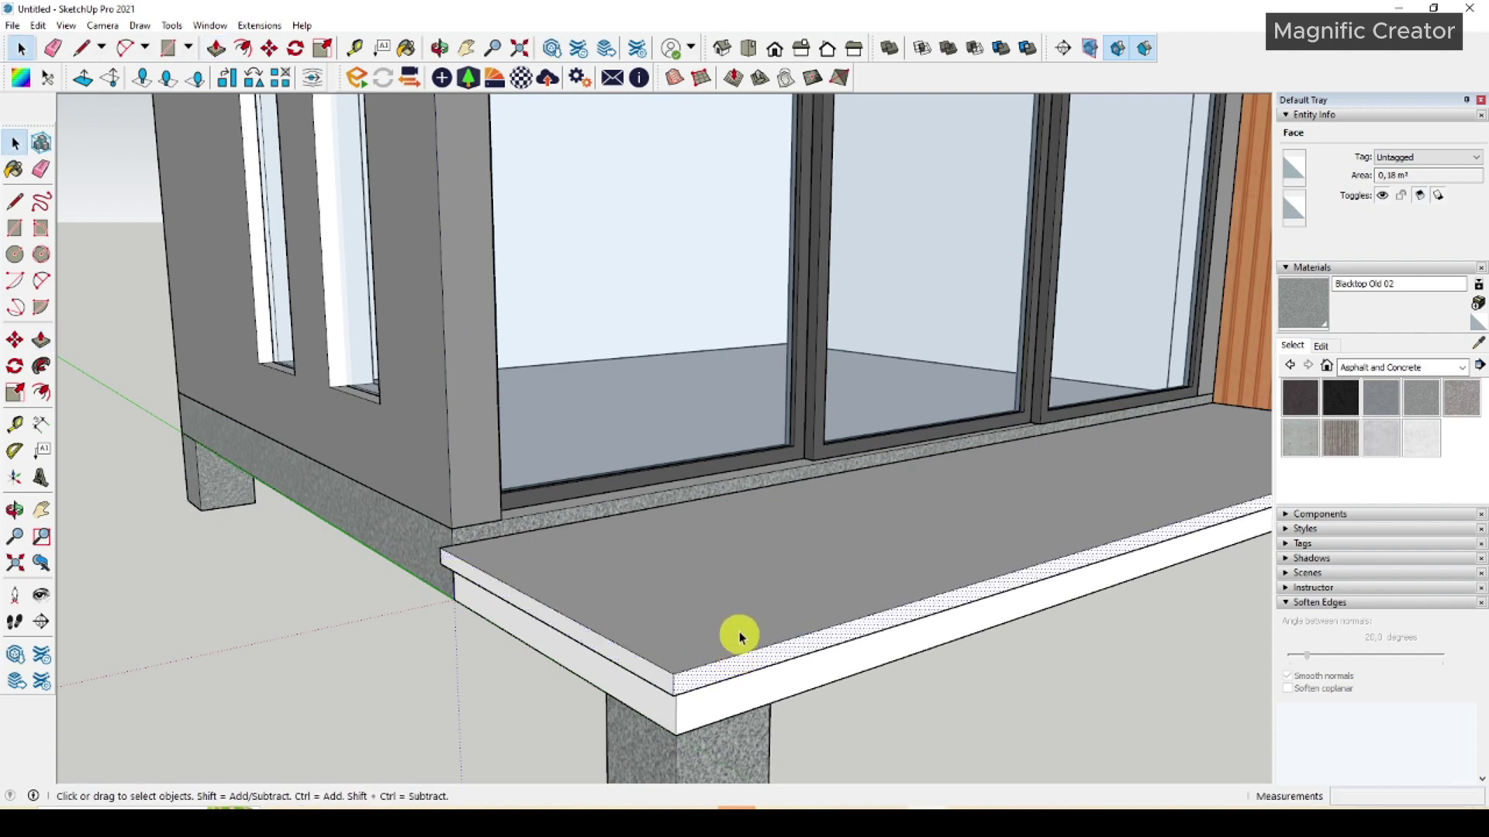
Select all geometry of the deck layer and make it a group.
{"action": "triple_click", "coordinate": [740, 623]}
{"action": "right_click", "coordinate": [741, 621]}
{"action": "left_click", "coordinate": [792, 506]}
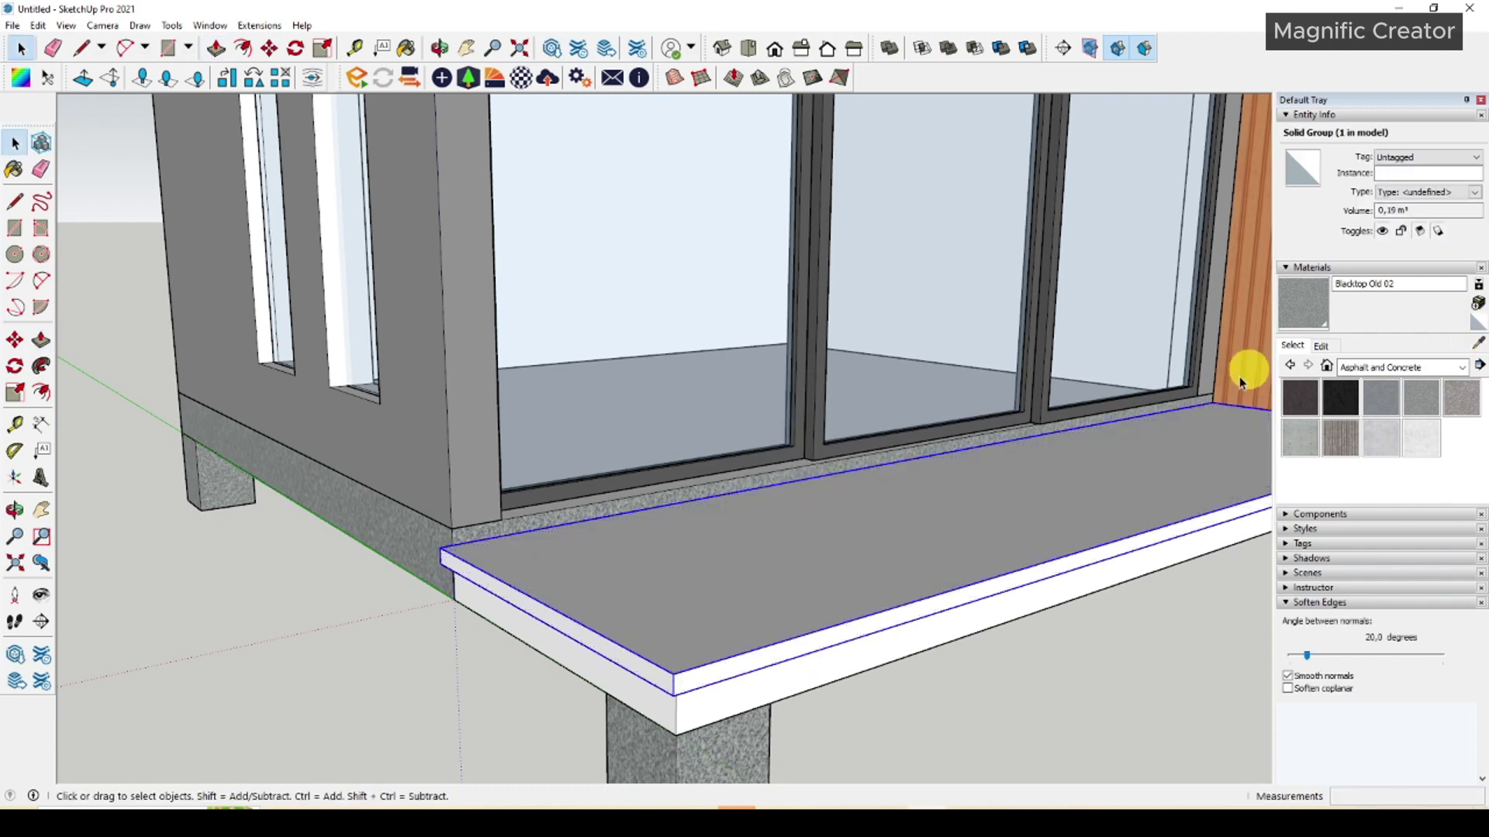
Paint the deck group with Cladding Siding Tan from the Brick, Cladding and Siding collection.
{"action": "scroll", "coordinate": [849, 578], "scroll_direction": "down", "scroll_amount": 2}
{"action": "scroll", "coordinate": [847, 582], "scroll_direction": "down", "scroll_amount": 2}
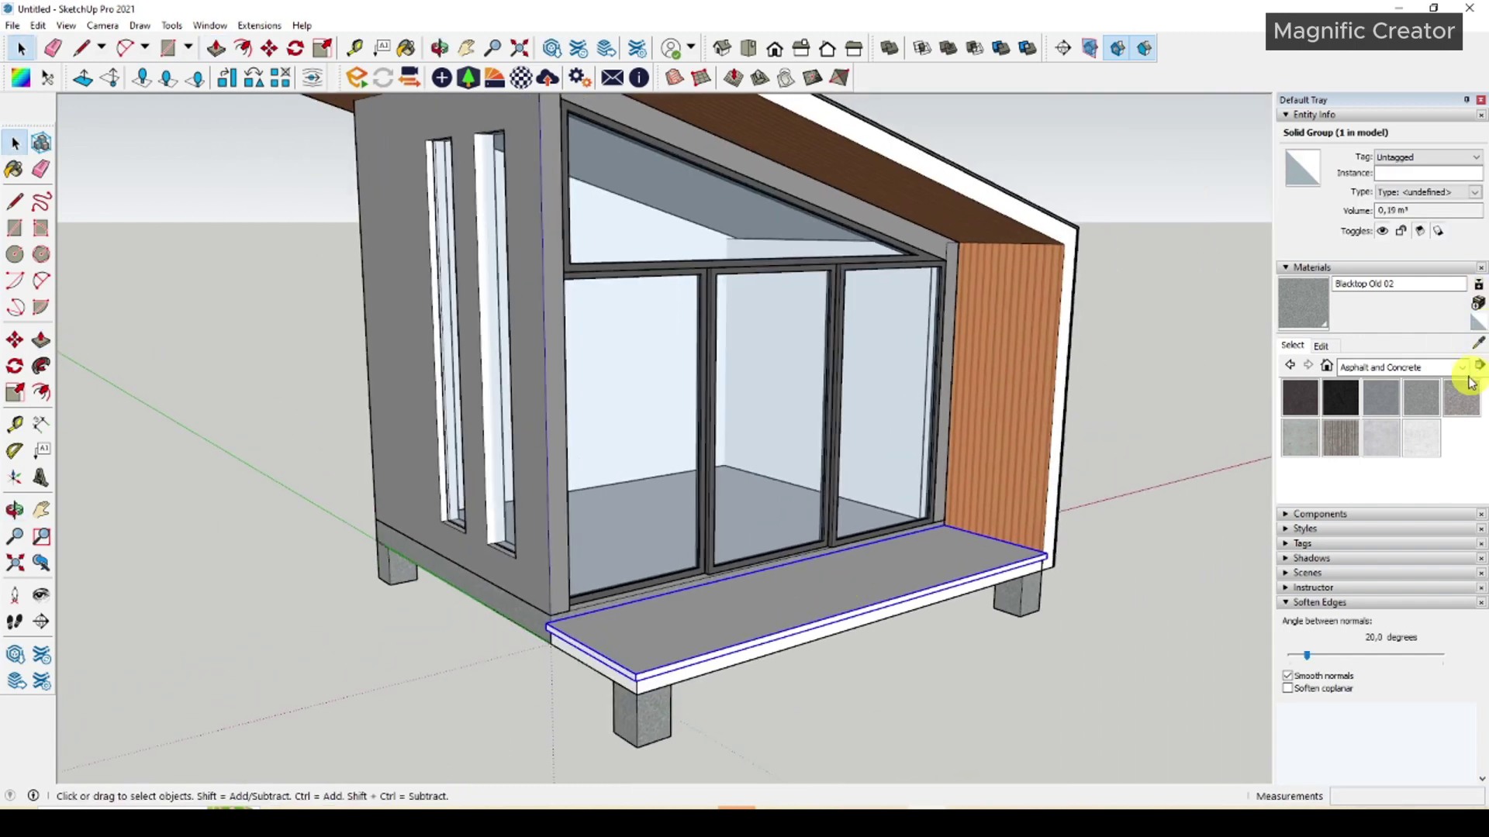
{"action": "left_click", "coordinate": [1462, 369]}
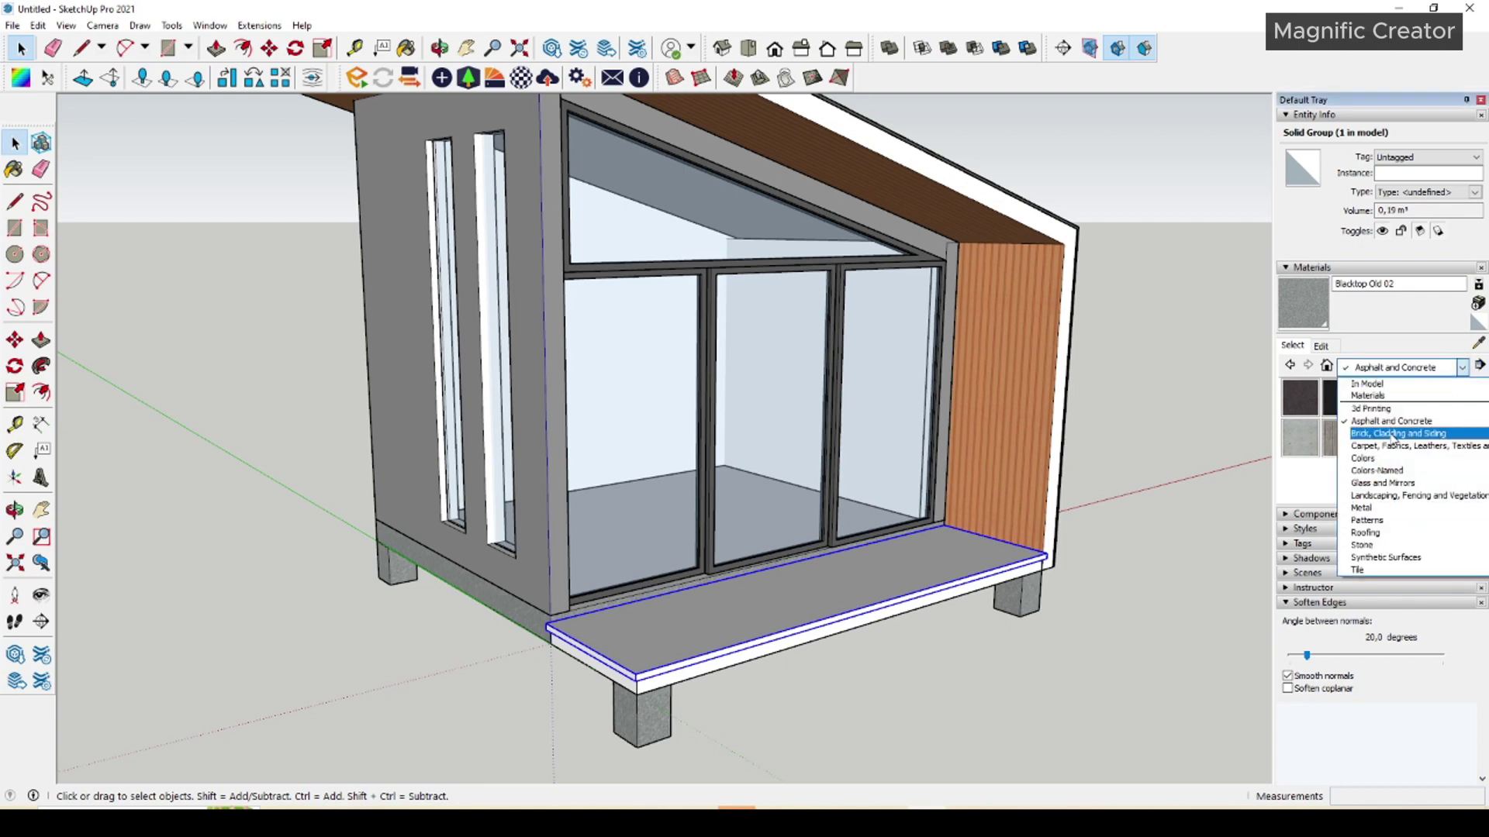
{"action": "left_click", "coordinate": [1393, 434]}
{"action": "left_click", "coordinate": [1343, 478]}
{"action": "left_click", "coordinate": [654, 624]}
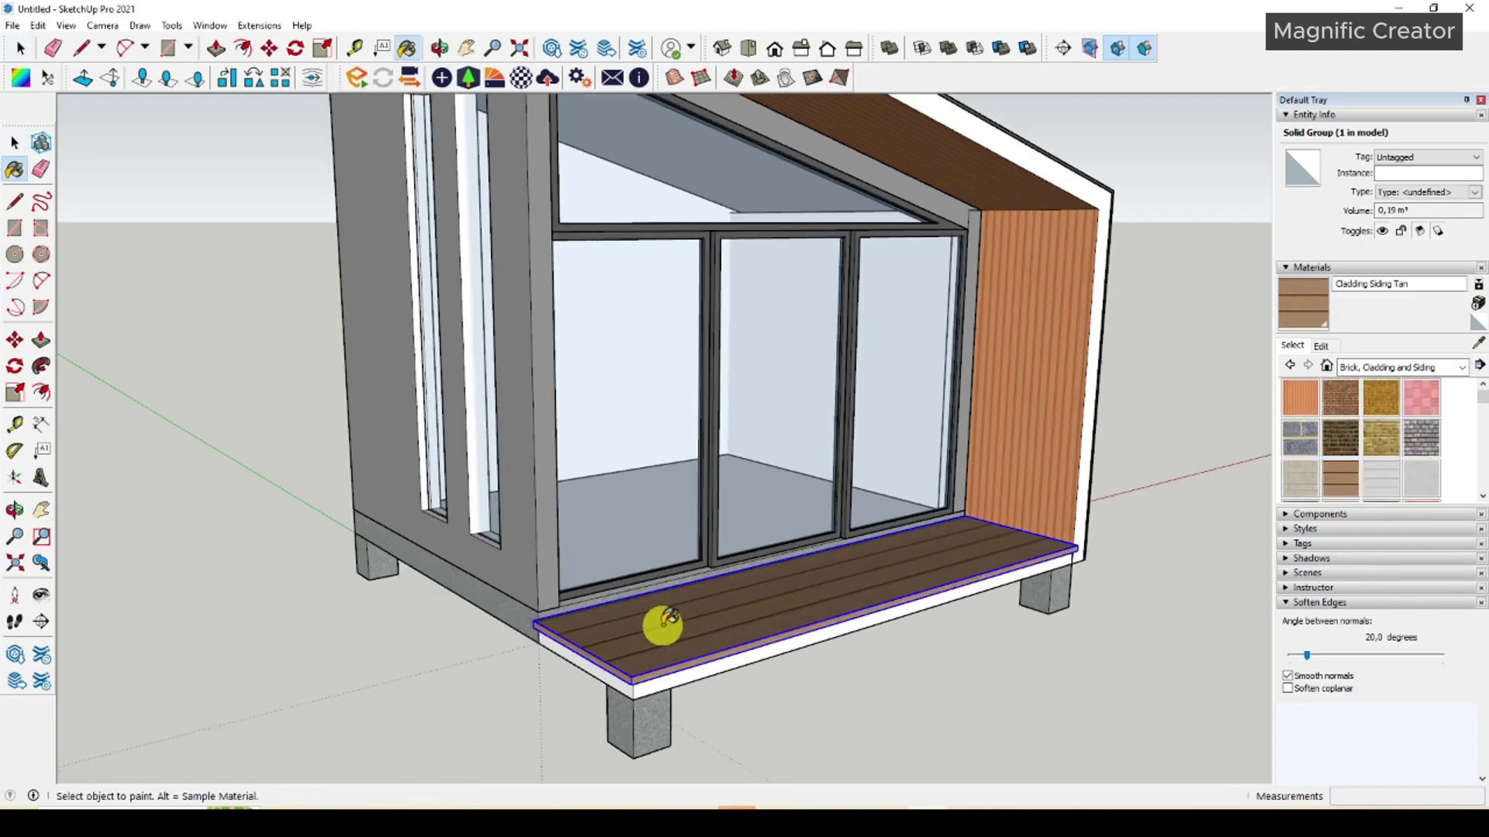
{"action": "key", "text": "space"}
Edit the Beadboard material's color to a darker, muted brown for the soffit and side wall cladding.
{"action": "scroll", "coordinate": [897, 598], "scroll_direction": "down", "scroll_amount": 3}
{"action": "mouse_move", "coordinate": [897, 598]}
{"action": "middle_mouse_down"}
{"action": "mouse_move", "coordinate": [929, 673]}
{"action": "mouse_move", "coordinate": [891, 751]}
{"action": "mouse_move", "coordinate": [1103, 485]}
{"action": "middle_mouse_up"}
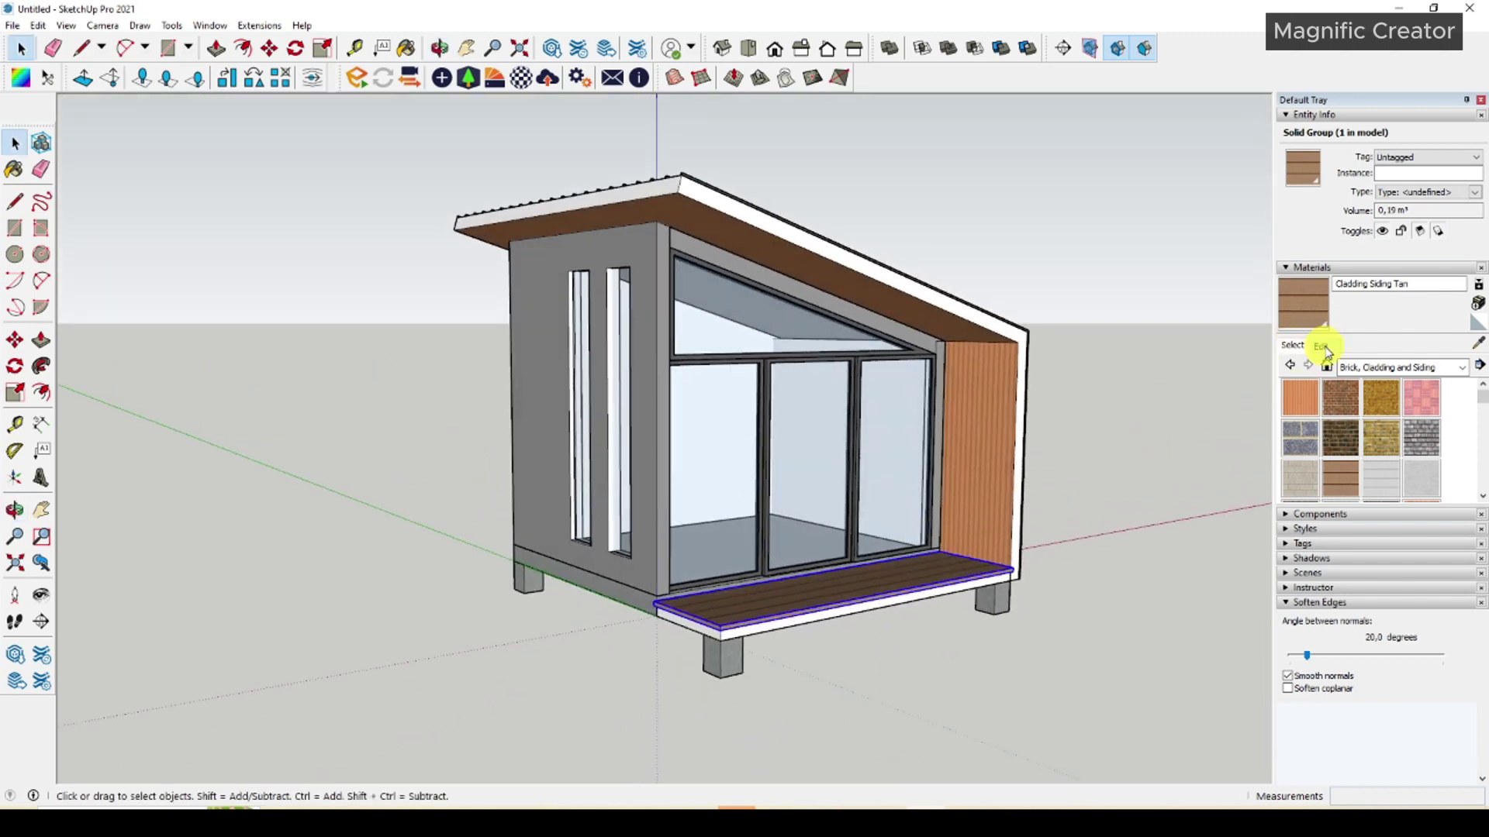
{"action": "middle_click_drag", "start_coordinate": [1035, 471], "coordinate": [970, 392]}
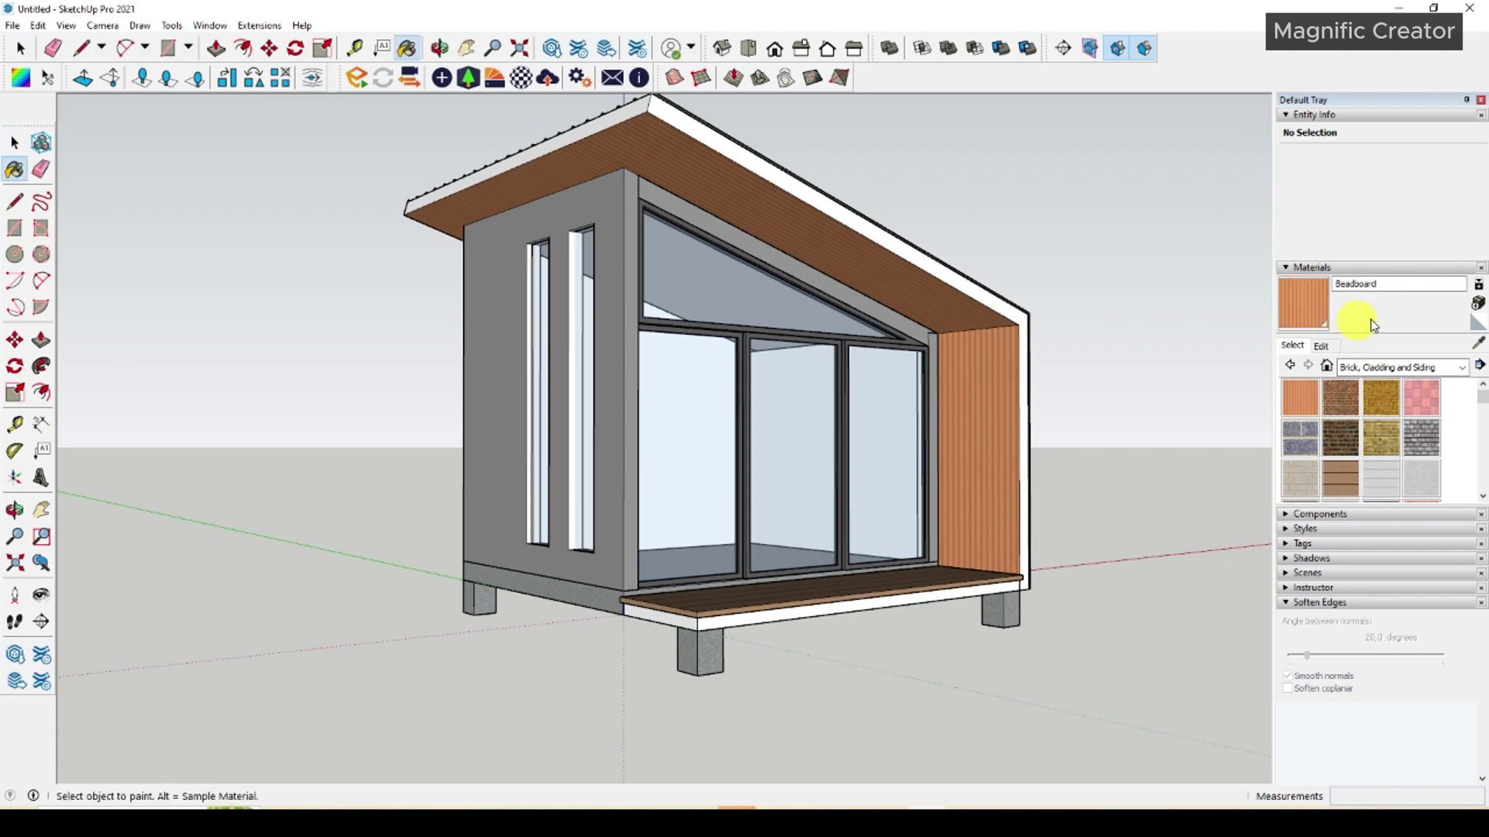
{"action": "left_click", "coordinate": [1321, 345]}
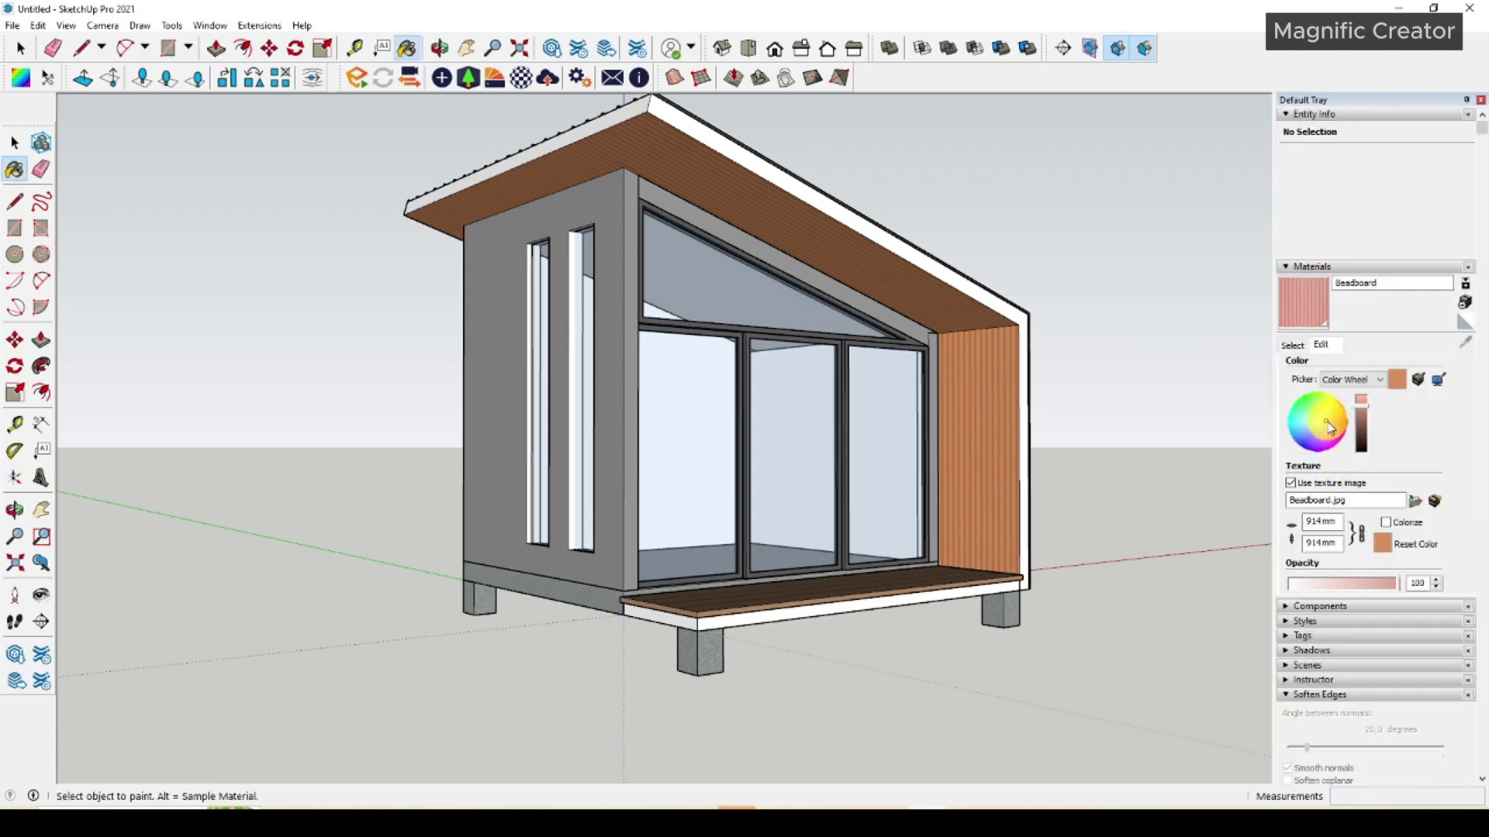
{"action": "left_click", "coordinate": [1358, 425]}
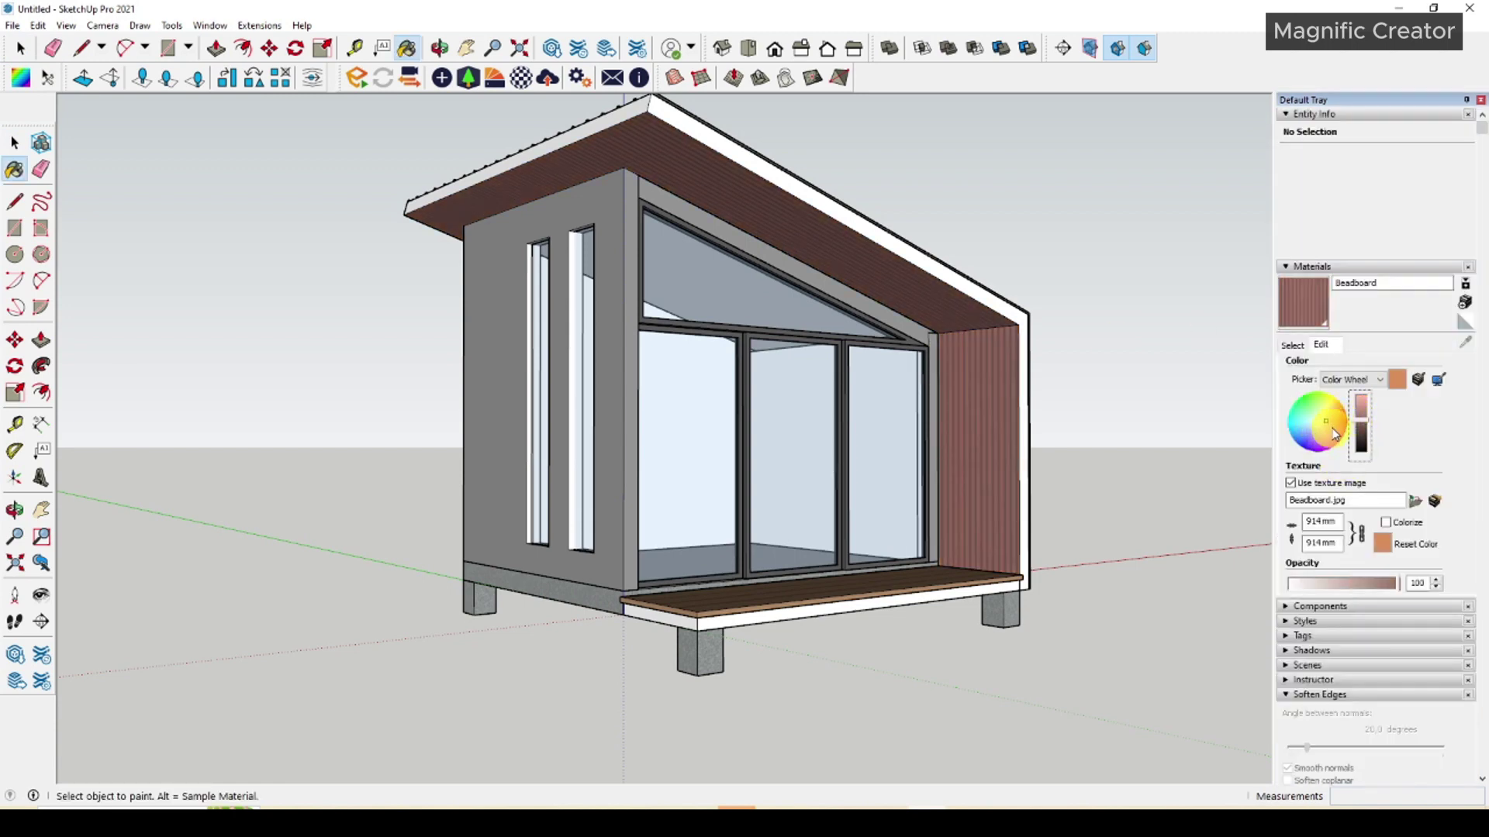
{"action": "middle_click_drag", "start_coordinate": [857, 446], "coordinate": [884, 477]}
{"action": "scroll", "coordinate": [867, 526], "scroll_direction": "down", "scroll_amount": 2}
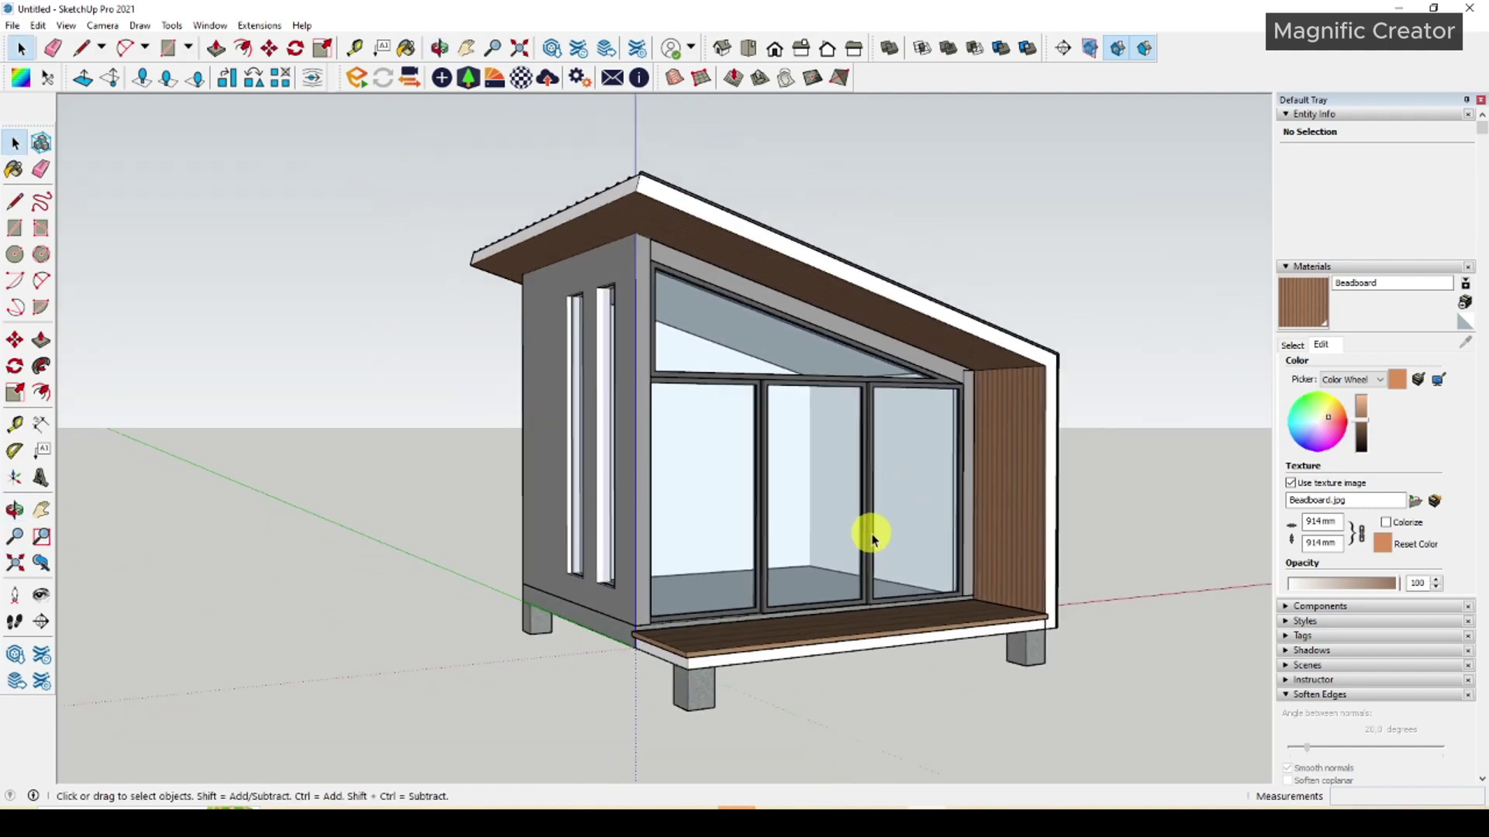
Draw a large ground rectangle surrounding the building on all sides.
{"action": "middle_click_drag", "start_coordinate": [867, 528], "coordinate": [817, 655]}
{"action": "scroll", "coordinate": [593, 565], "scroll_direction": "down", "scroll_amount": 4}
{"action": "key", "text": "r"}
{"action": "left_click", "coordinate": [283, 437]}
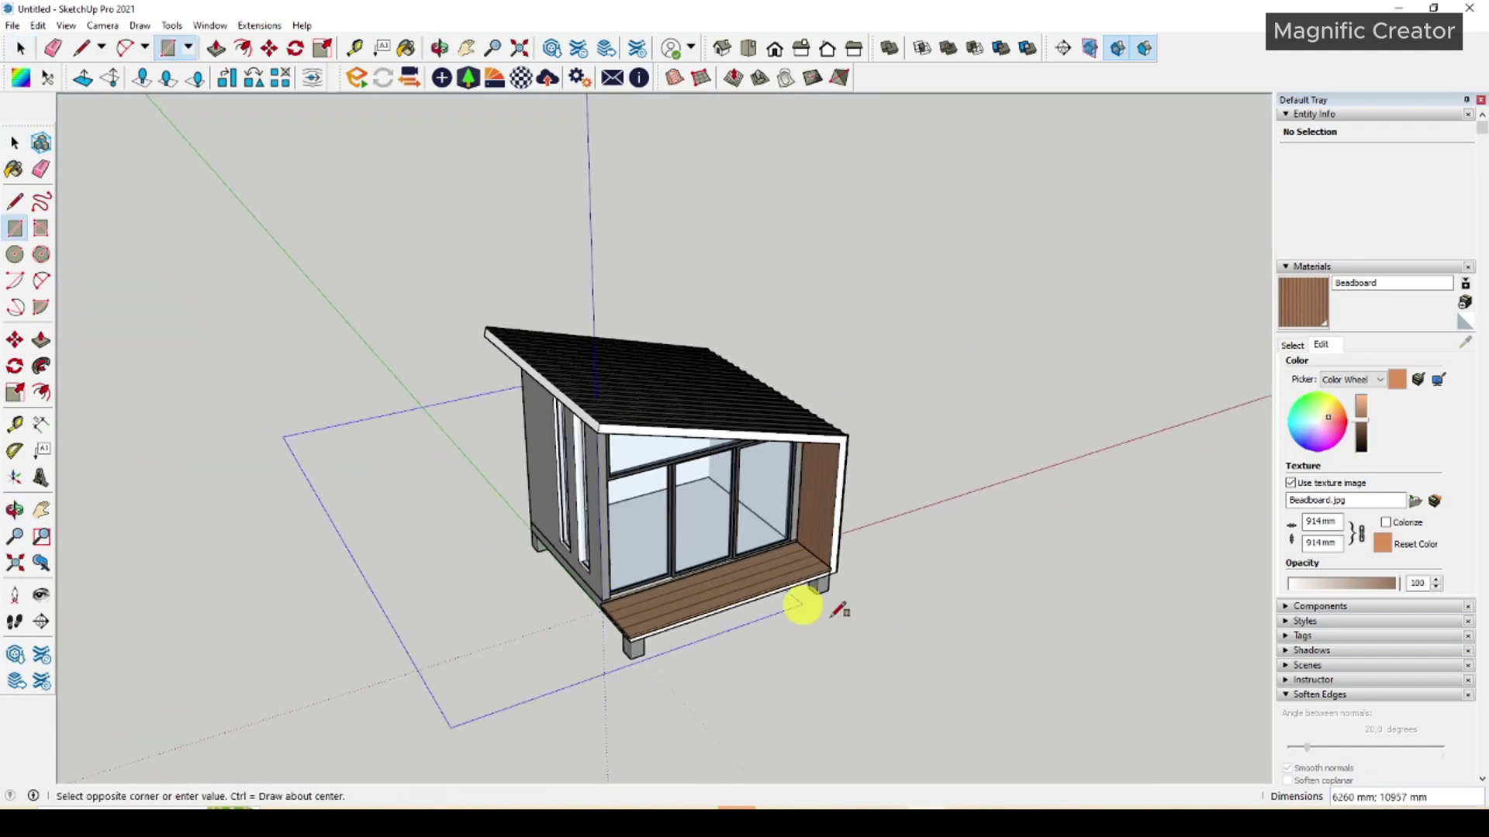
{"action": "left_click", "coordinate": [1128, 655]}
{"action": "key", "text": "space"}
Move the ground rectangle vertically down to the underside of the foot blocks.
{"action": "middle_click_drag", "start_coordinate": [936, 625], "coordinate": [779, 415]}
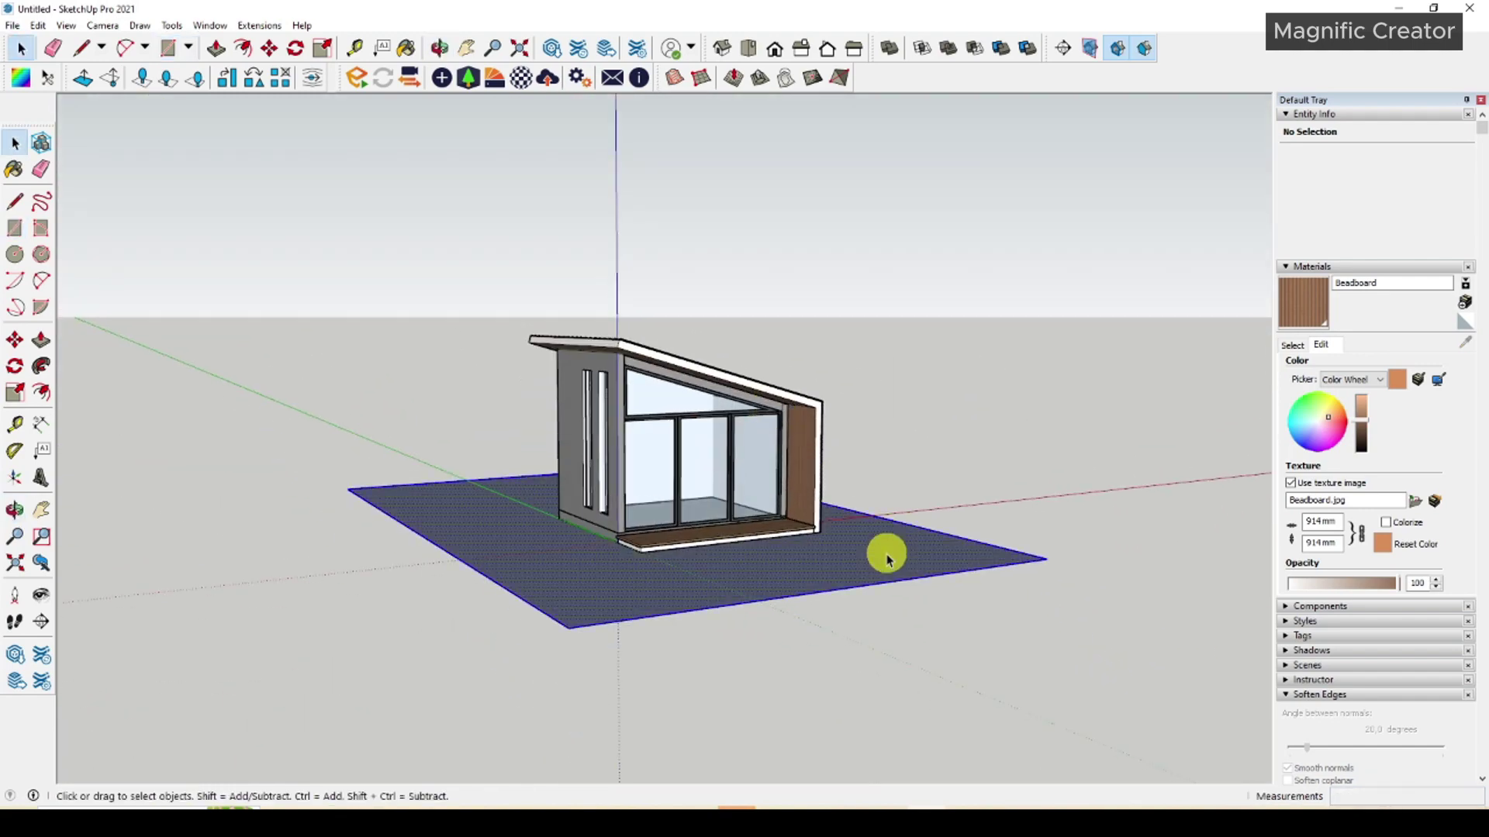
{"action": "middle_click_drag", "start_coordinate": [888, 560], "coordinate": [797, 553]}
{"action": "key", "text": "m"}
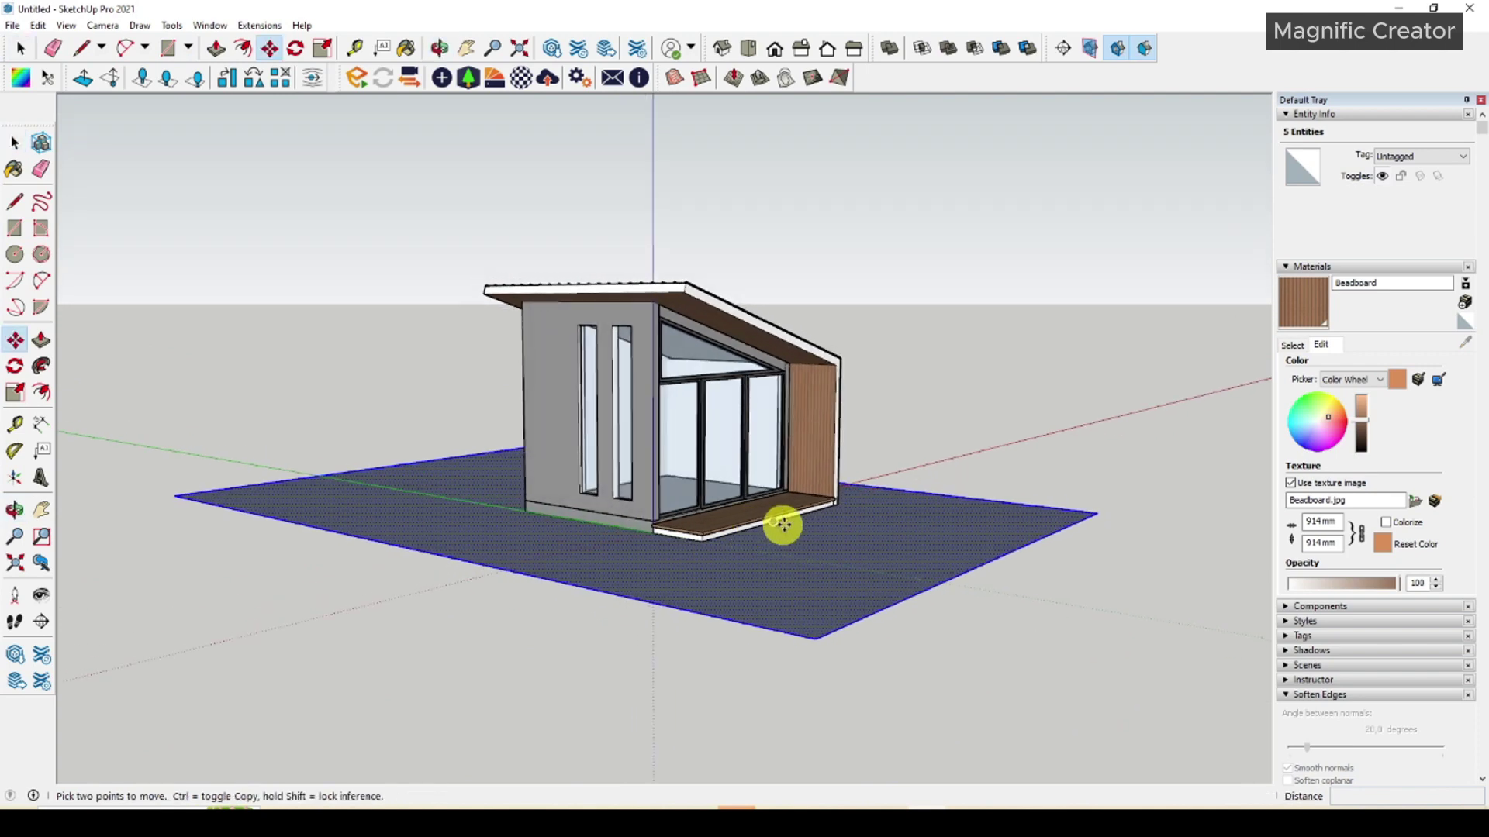
{"action": "scroll", "coordinate": [784, 522], "scroll_direction": "up", "scroll_amount": 3}
{"action": "left_click", "coordinate": [838, 505]}
{"action": "scroll", "coordinate": [612, 597], "scroll_direction": "up", "scroll_amount": 3}
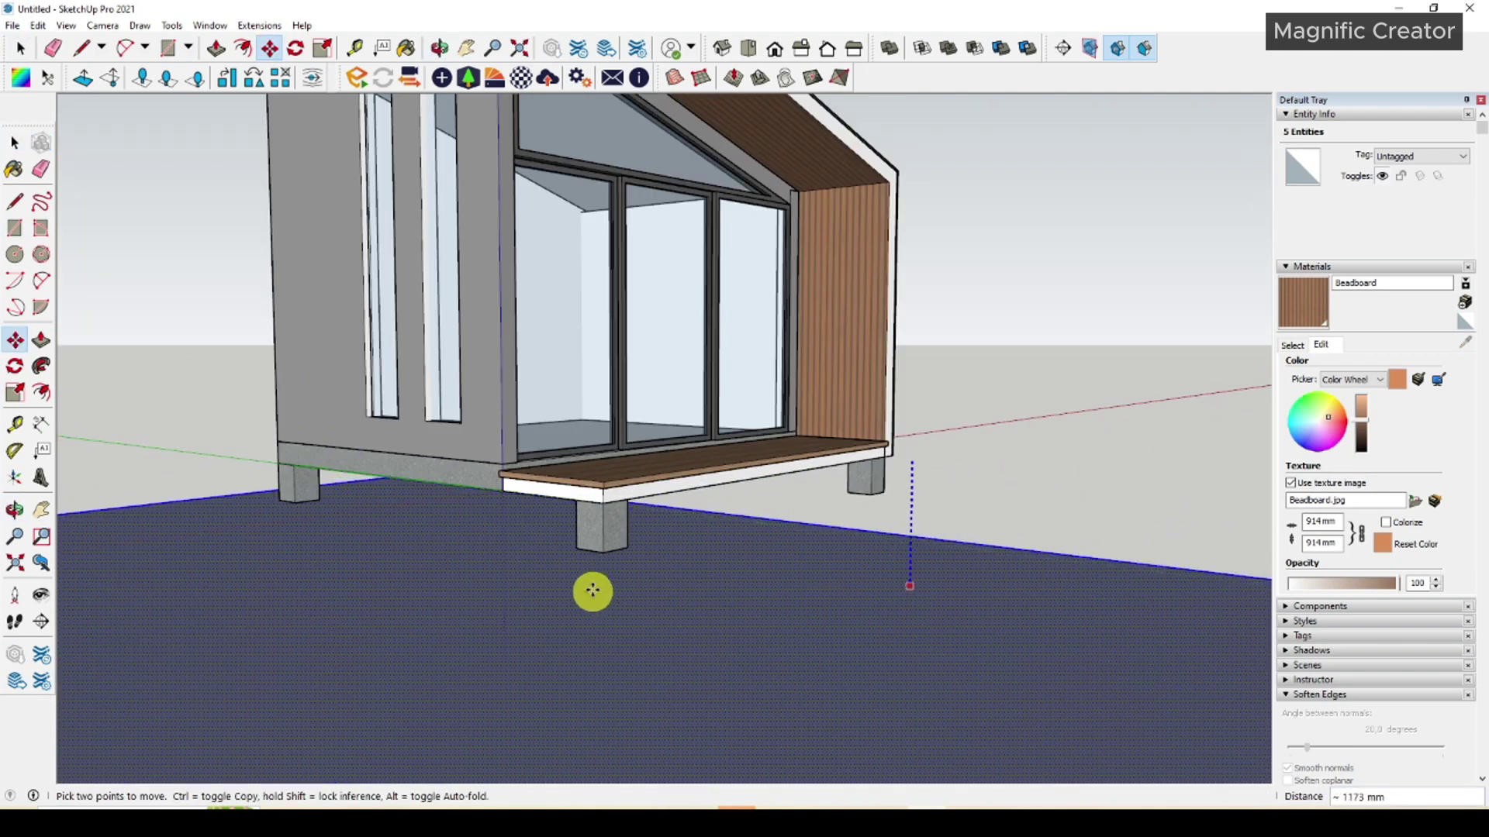
{"action": "key", "text": "space"}
{"action": "scroll", "coordinate": [752, 554], "scroll_direction": "down", "scroll_amount": 3}
Extrude the ground face downward into a slab and make all its geometry a group.
{"action": "key", "text": "p"}
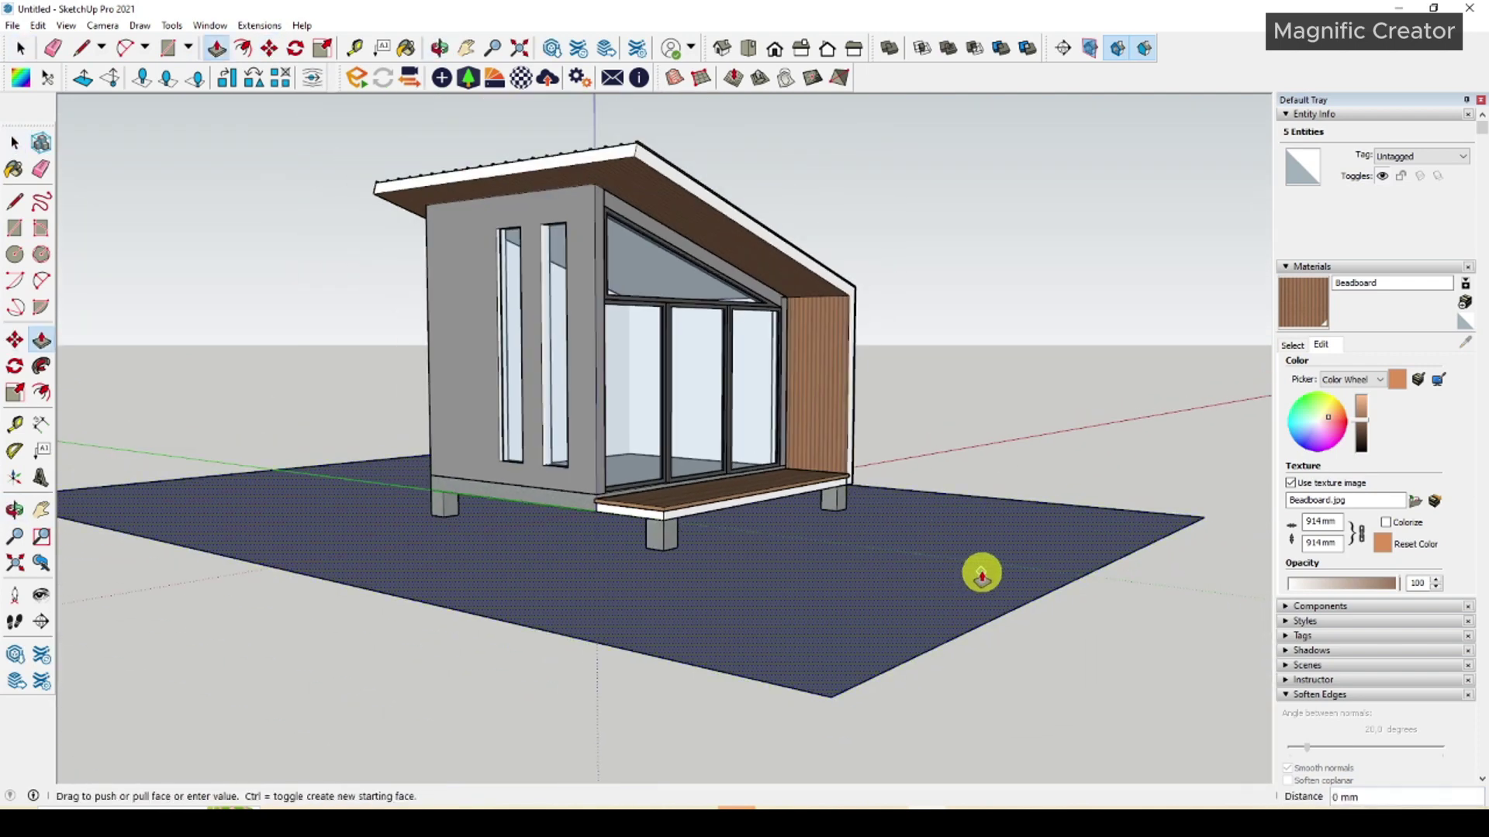
{"action": "left_click_drag", "start_coordinate": [980, 574], "coordinate": [984, 592]}
{"action": "key", "text": "space"}
{"action": "right_click", "coordinate": [943, 572]}
{"action": "triple_click", "coordinate": [892, 581]}
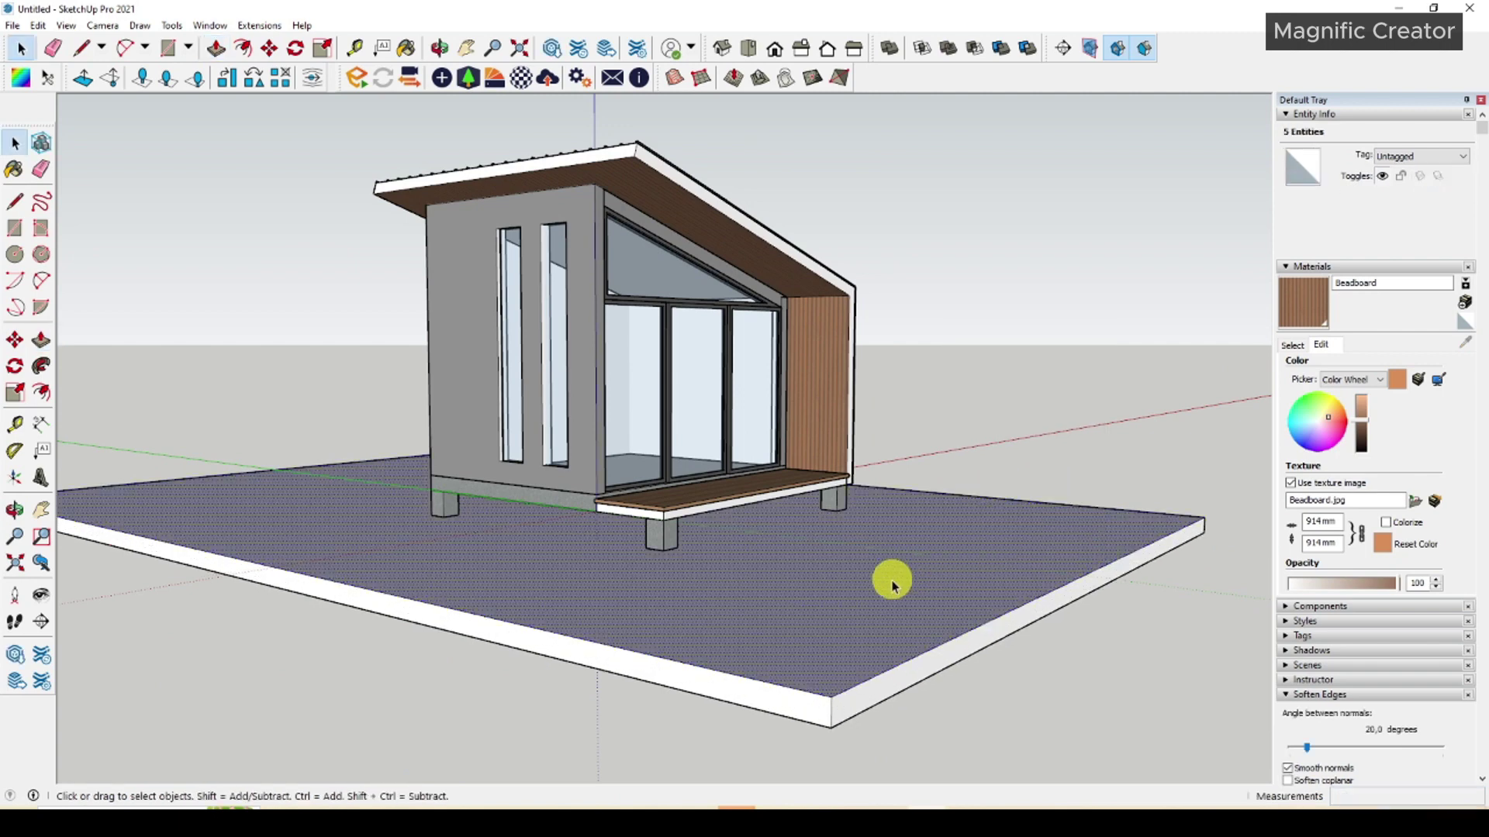
{"action": "right_click", "coordinate": [892, 580]}
{"action": "left_click", "coordinate": [954, 466]}
Paint the ground slab's top face with Vegetation Grass from the Landscaping, Fencing and Vegetation collection.
{"action": "left_click", "coordinate": [1292, 346]}
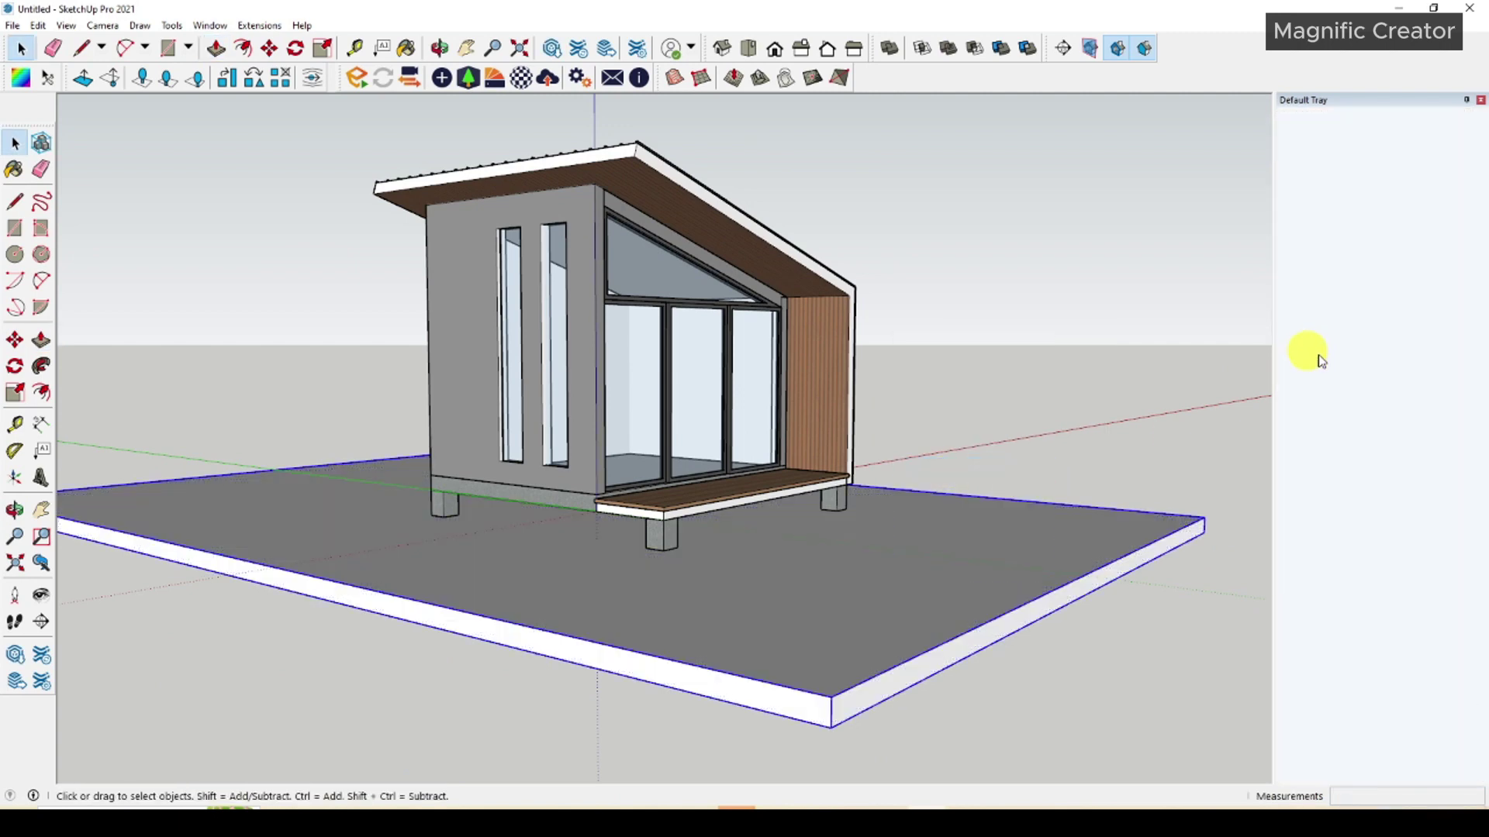
{"action": "left_click", "coordinate": [1452, 367]}
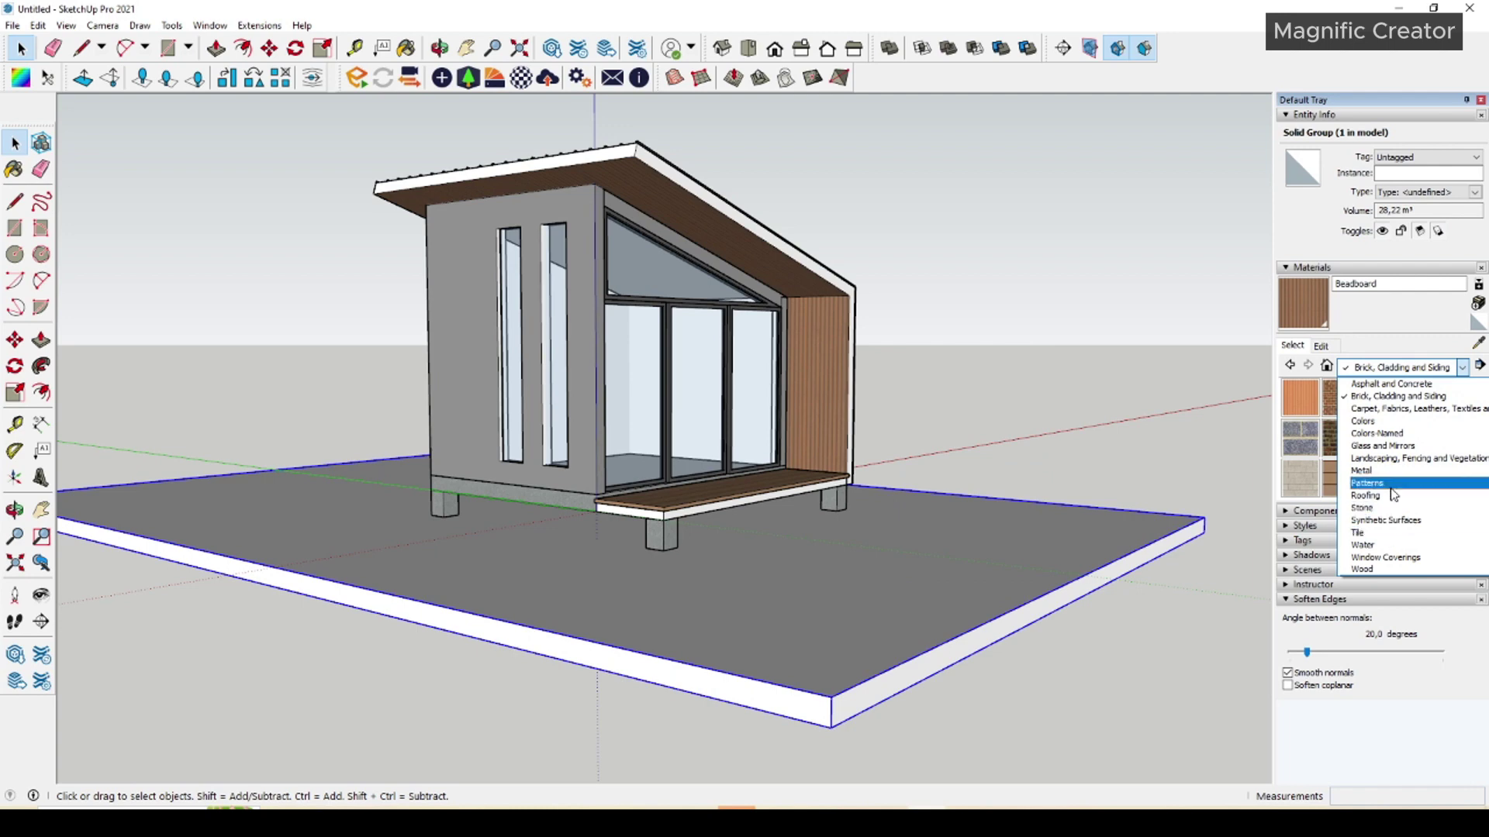
{"action": "left_click", "coordinate": [1378, 459]}
{"action": "scroll", "coordinate": [1382, 462], "scroll_direction": "down", "scroll_amount": 3}
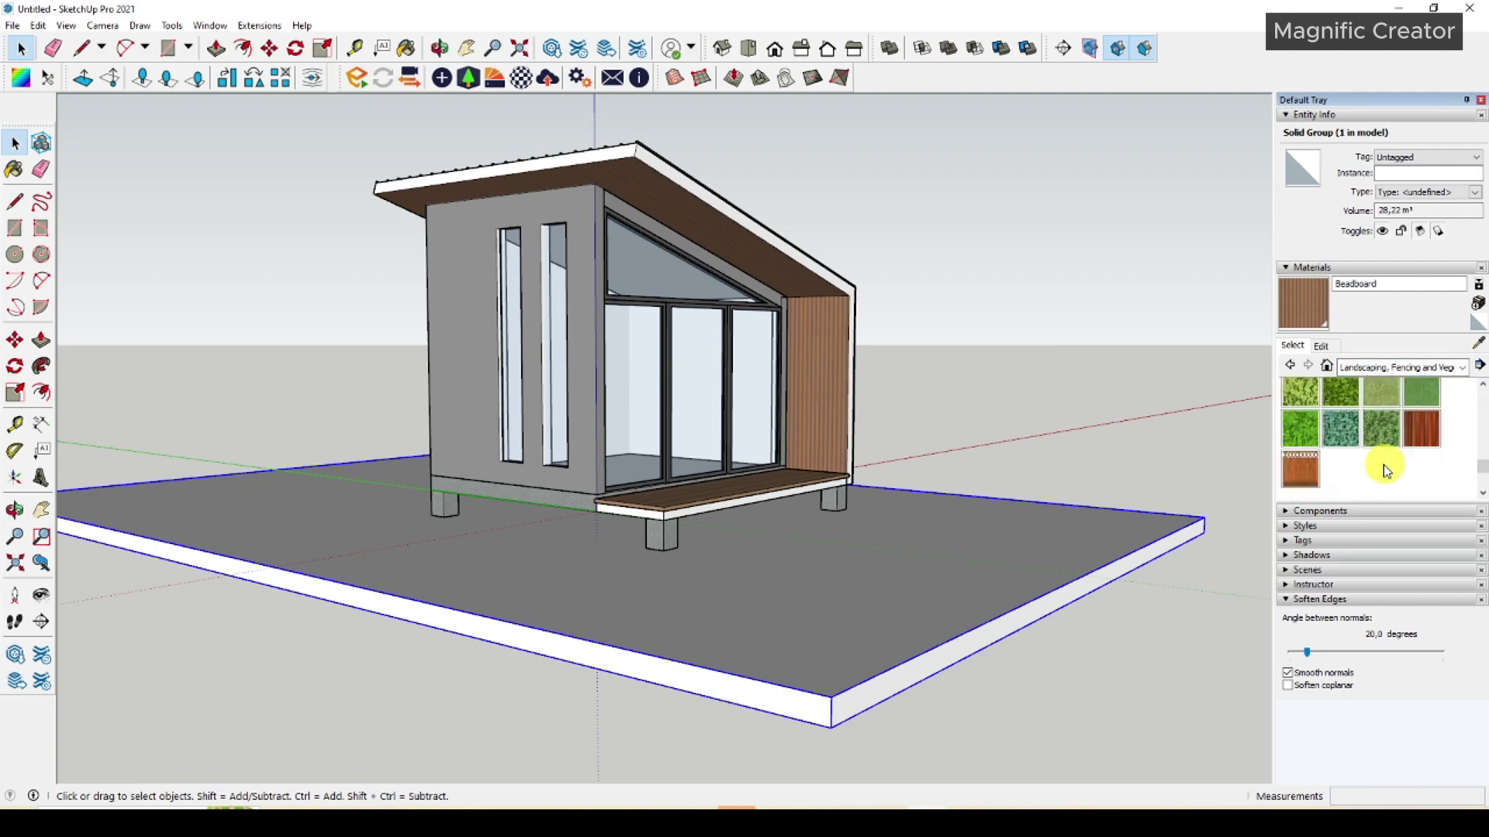
{"action": "left_click", "coordinate": [1380, 399]}
{"action": "middle_click_drag", "start_coordinate": [736, 568], "coordinate": [701, 584]}
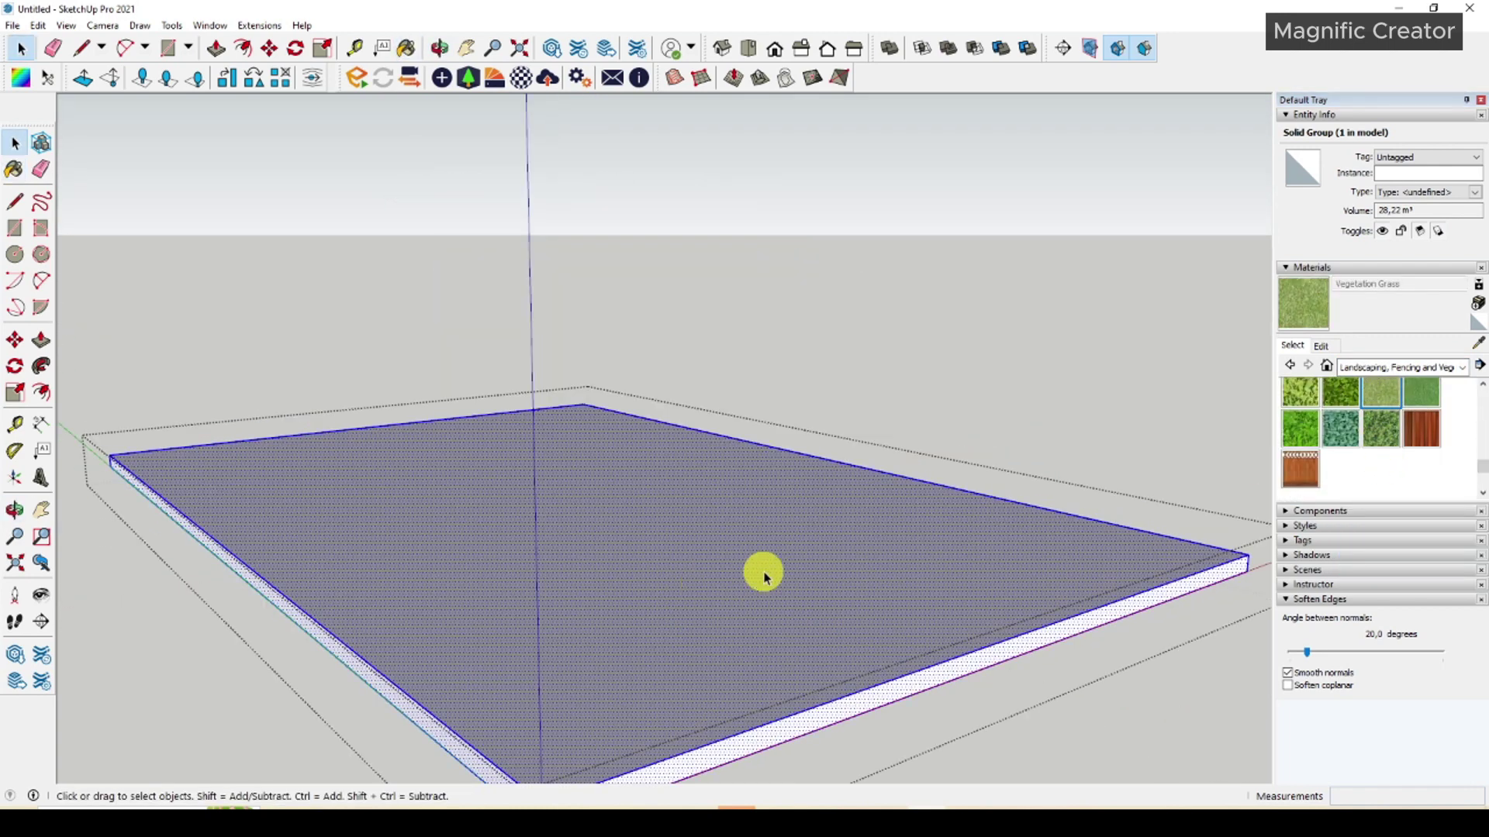
{"action": "left_click", "coordinate": [853, 535]}
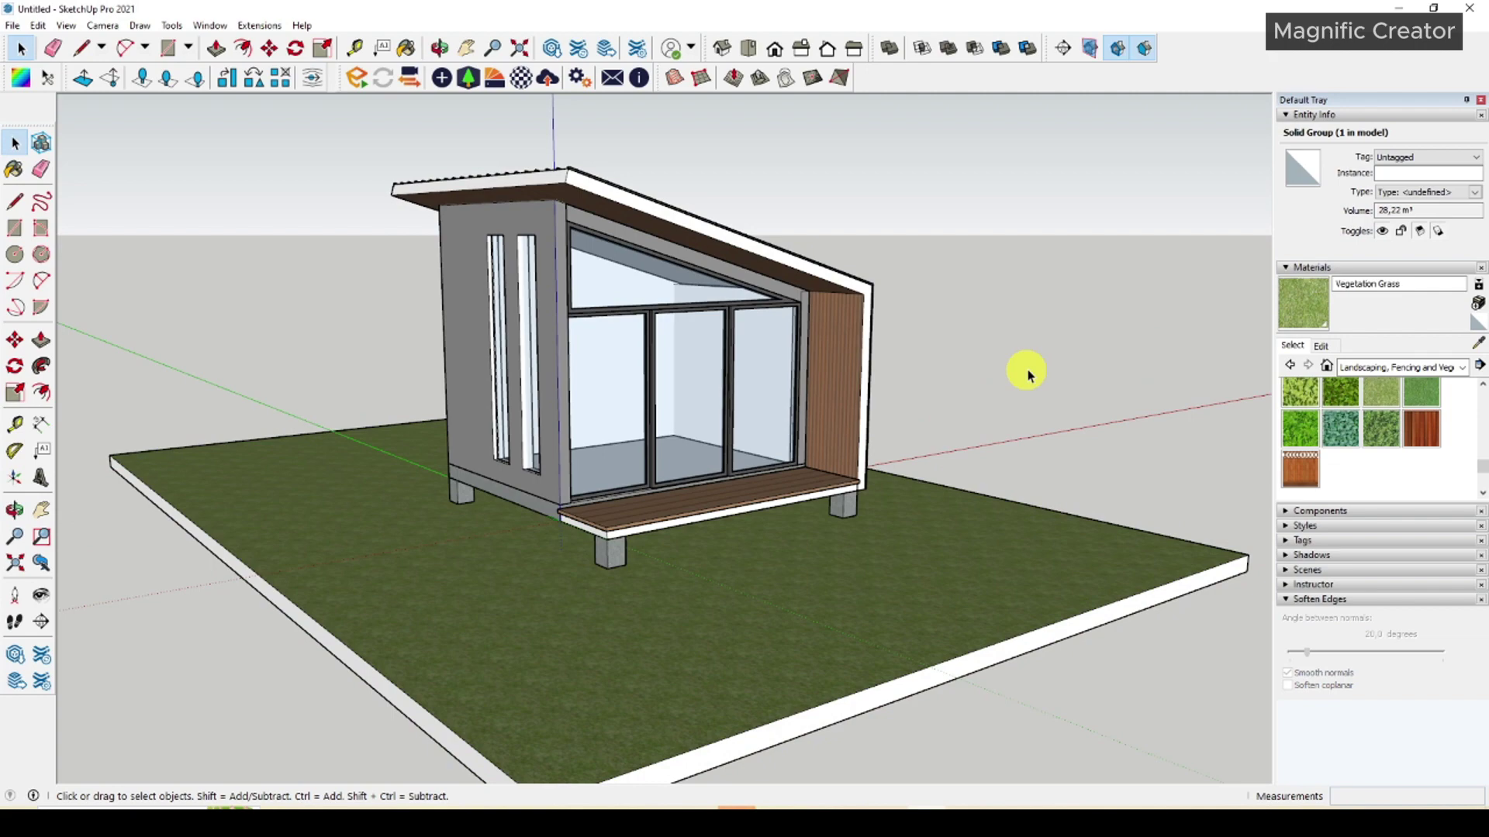
{"action": "middle_click_drag", "start_coordinate": [1024, 369], "coordinate": [788, 530]}
{"action": "scroll", "coordinate": [636, 415], "scroll_direction": "up", "scroll_amount": 2}
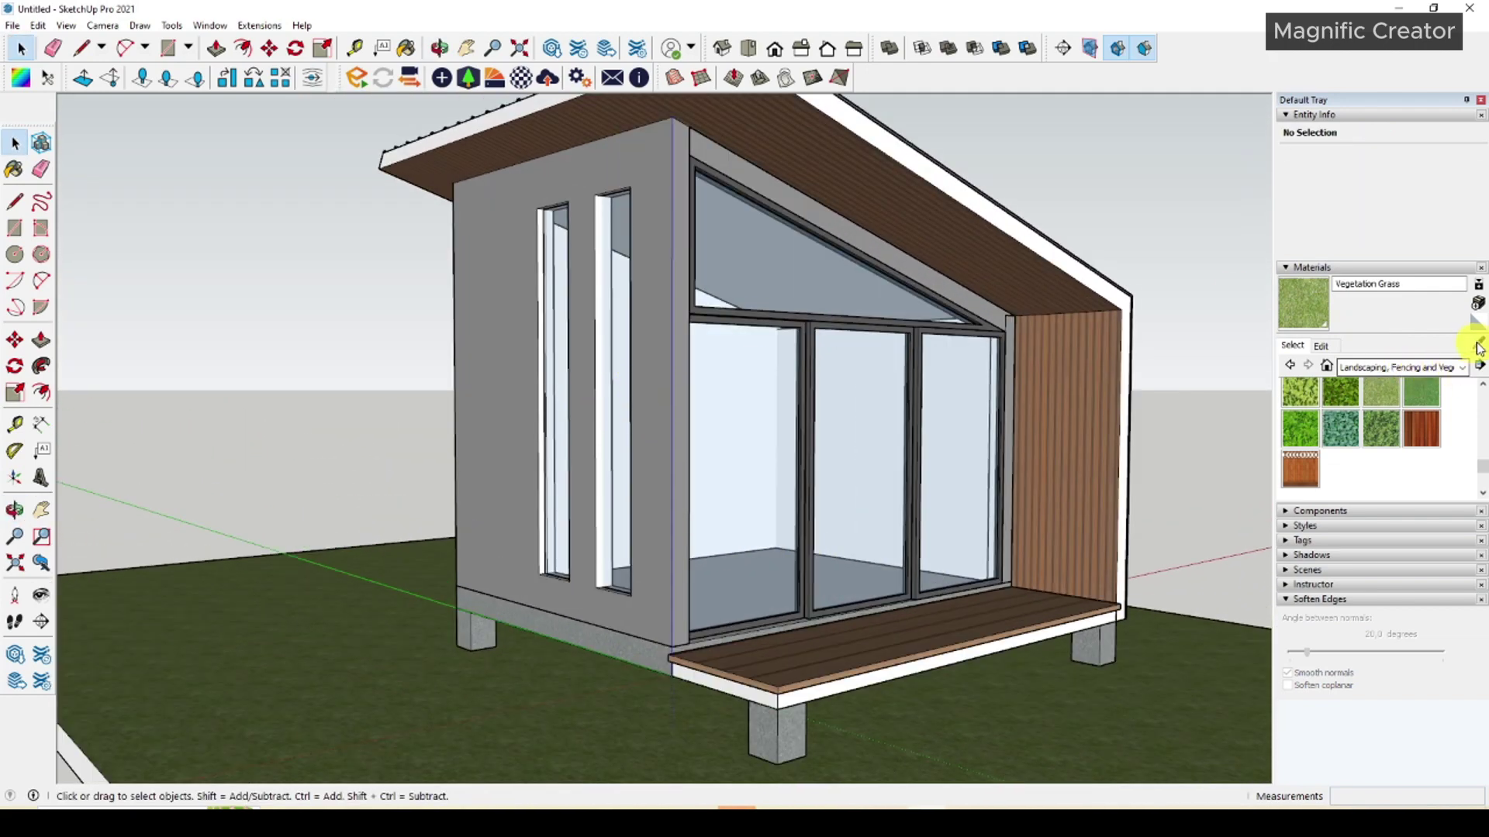
{"action": "middle_click_drag", "start_coordinate": [511, 352], "coordinate": [399, 602]}
{"action": "middle_click_drag", "start_coordinate": [687, 545], "coordinate": [1234, 579]}
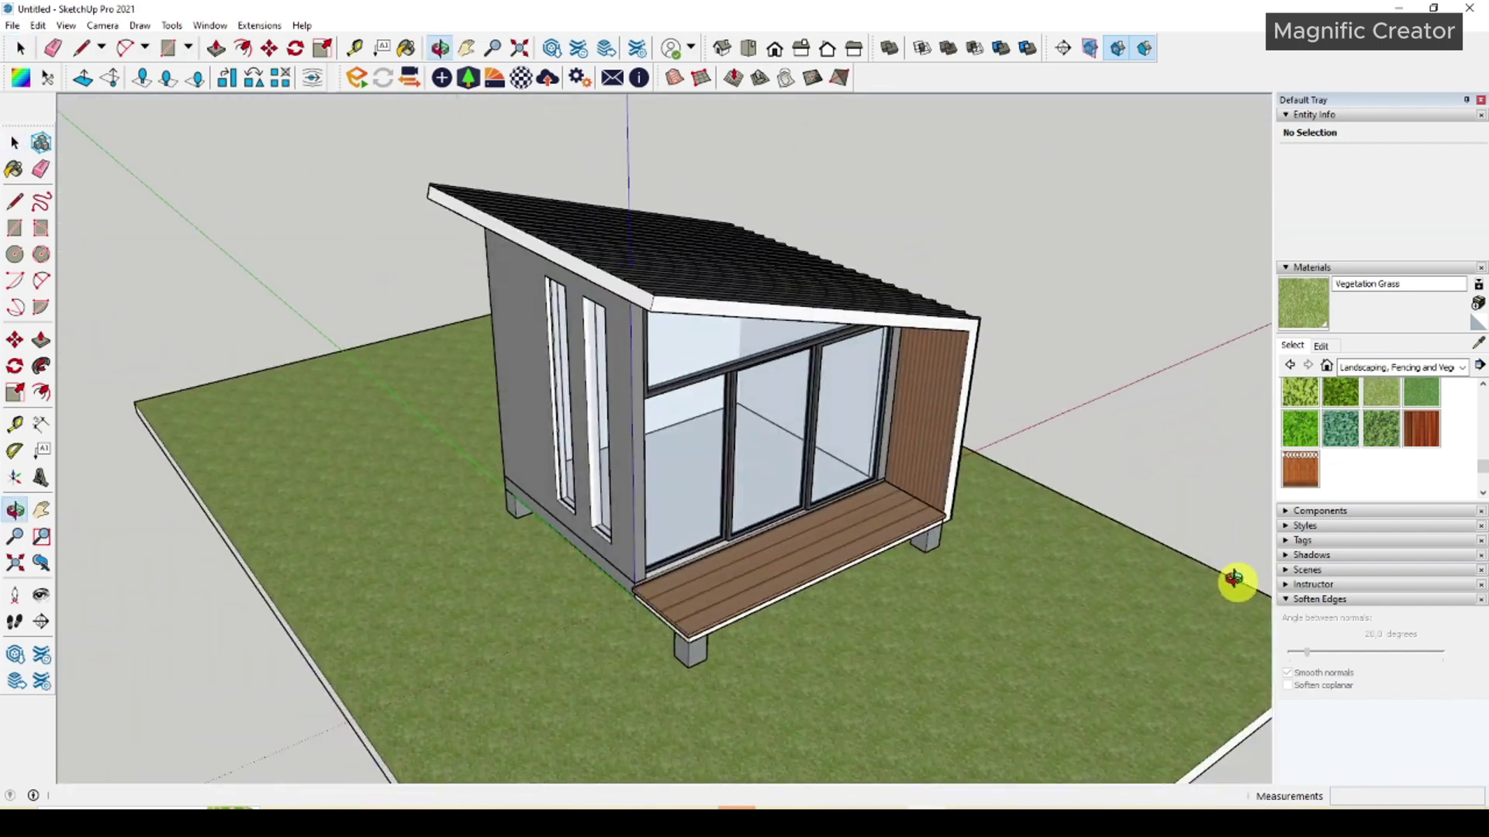
{"action": "middle_click_drag", "start_coordinate": [815, 533], "coordinate": [1128, 507]}
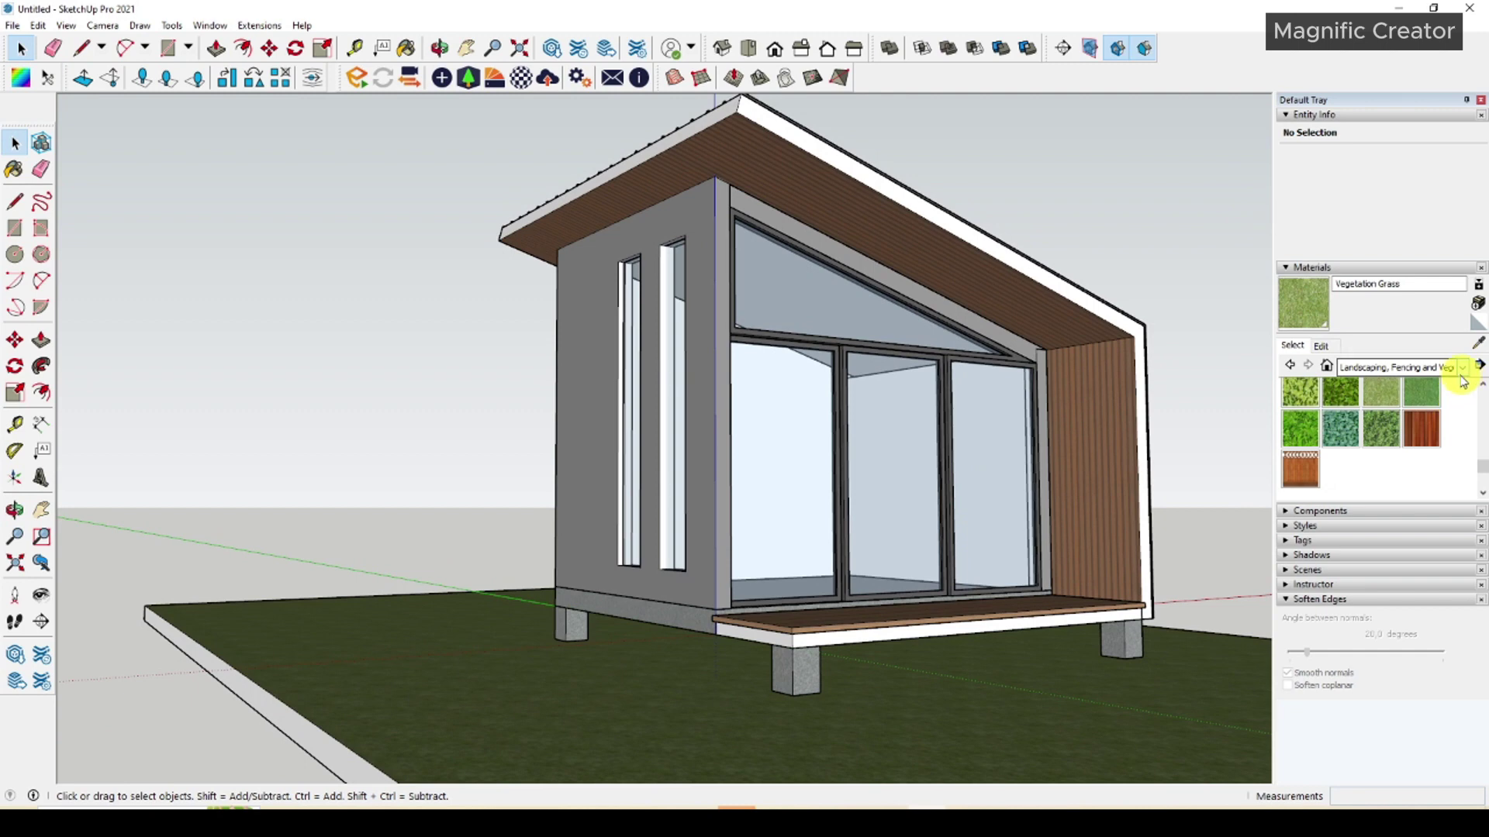
{"action": "middle_click_drag", "start_coordinate": [983, 511], "coordinate": [921, 527]}
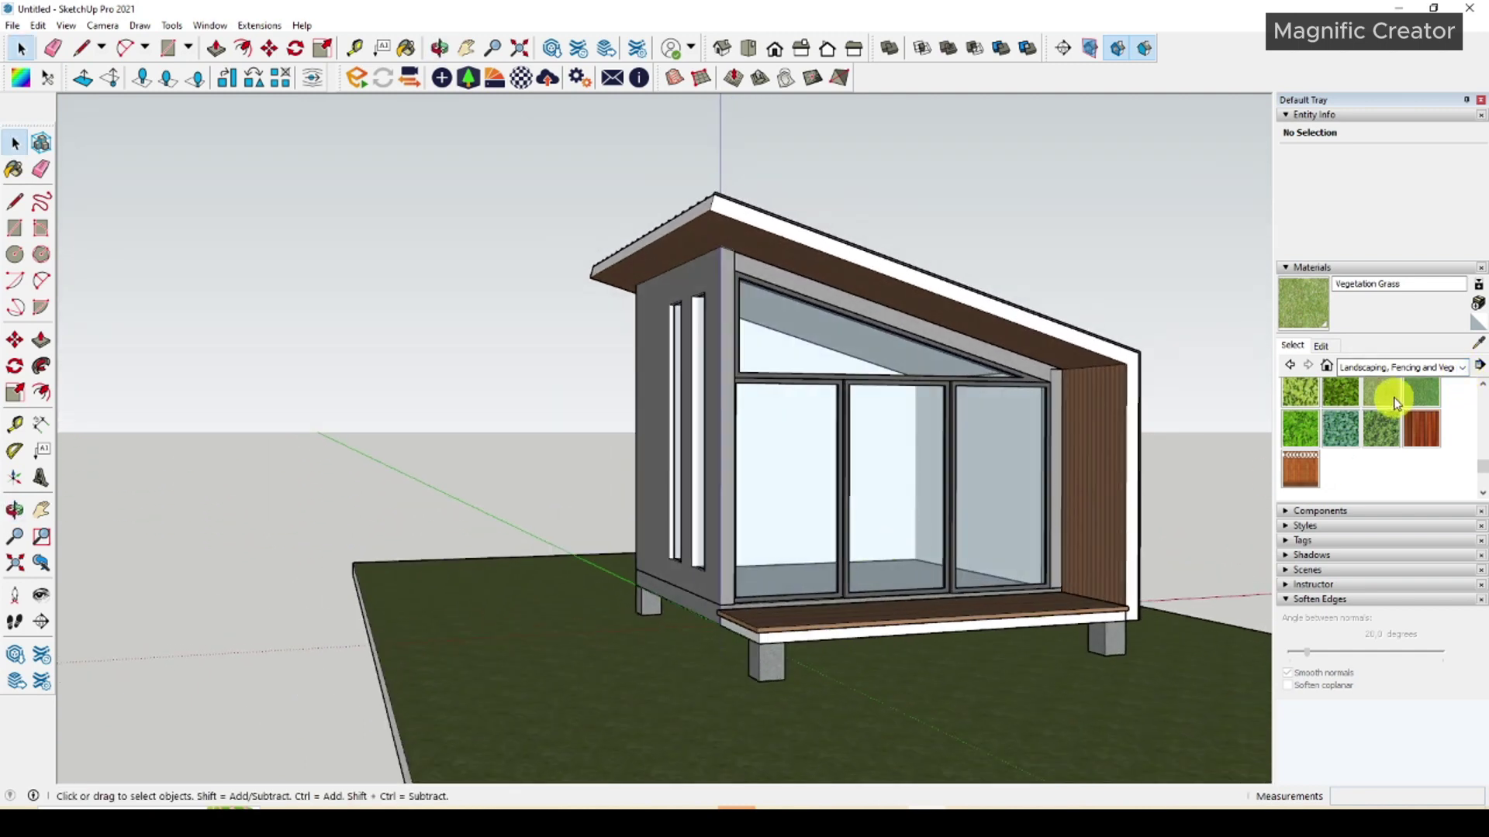
Collapse the entity and material settings and open the Components Sampler collection of components.
{"action": "left_click", "coordinate": [1288, 116]}
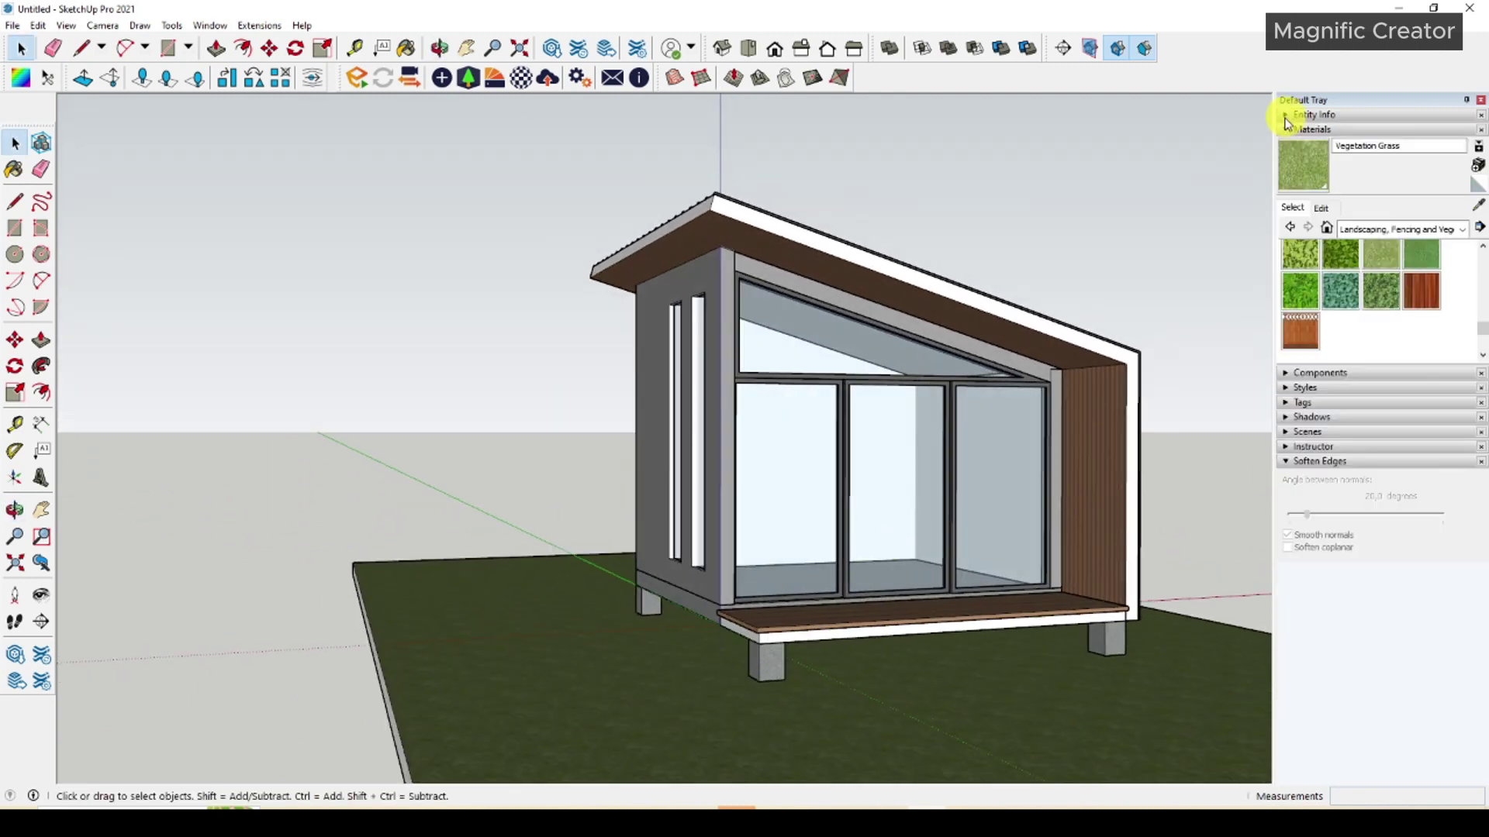
{"action": "left_click", "coordinate": [1288, 129]}
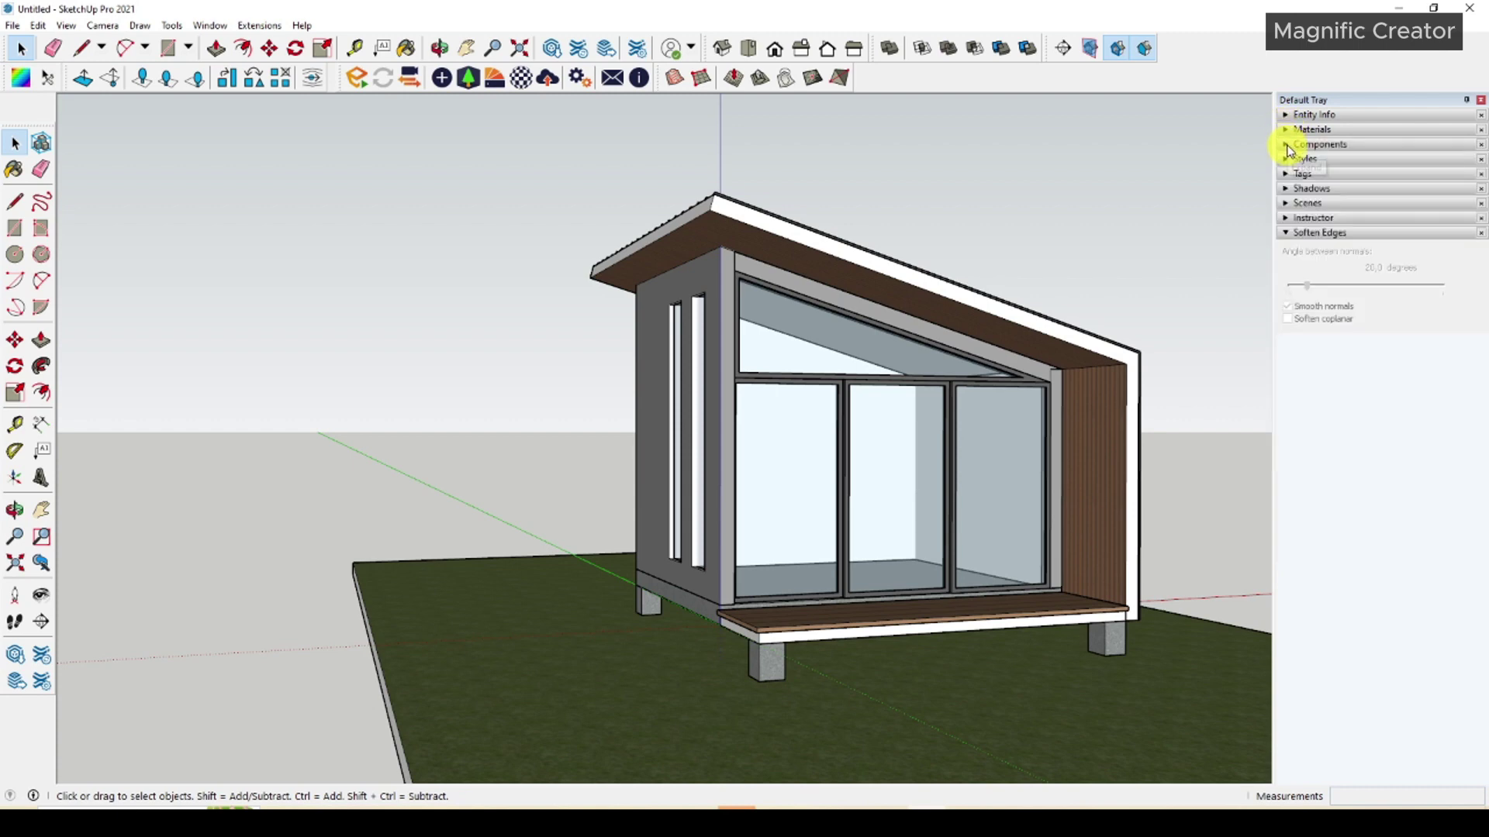
{"action": "left_click", "coordinate": [1288, 145]}
{"action": "left_click", "coordinate": [1330, 241]}
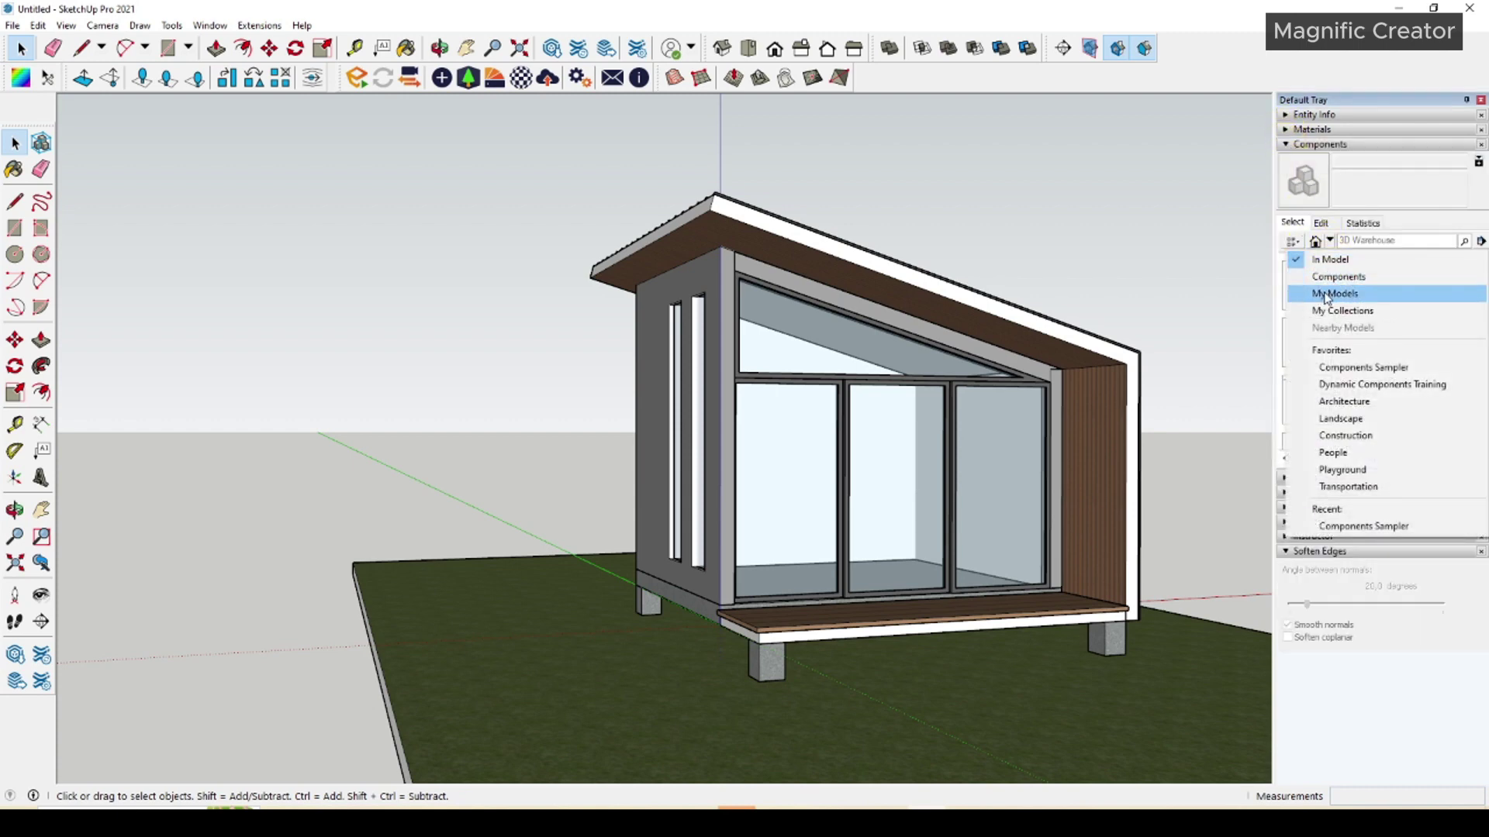
{"action": "left_click", "coordinate": [1330, 281]}
{"action": "double_click", "coordinate": [1315, 292]}
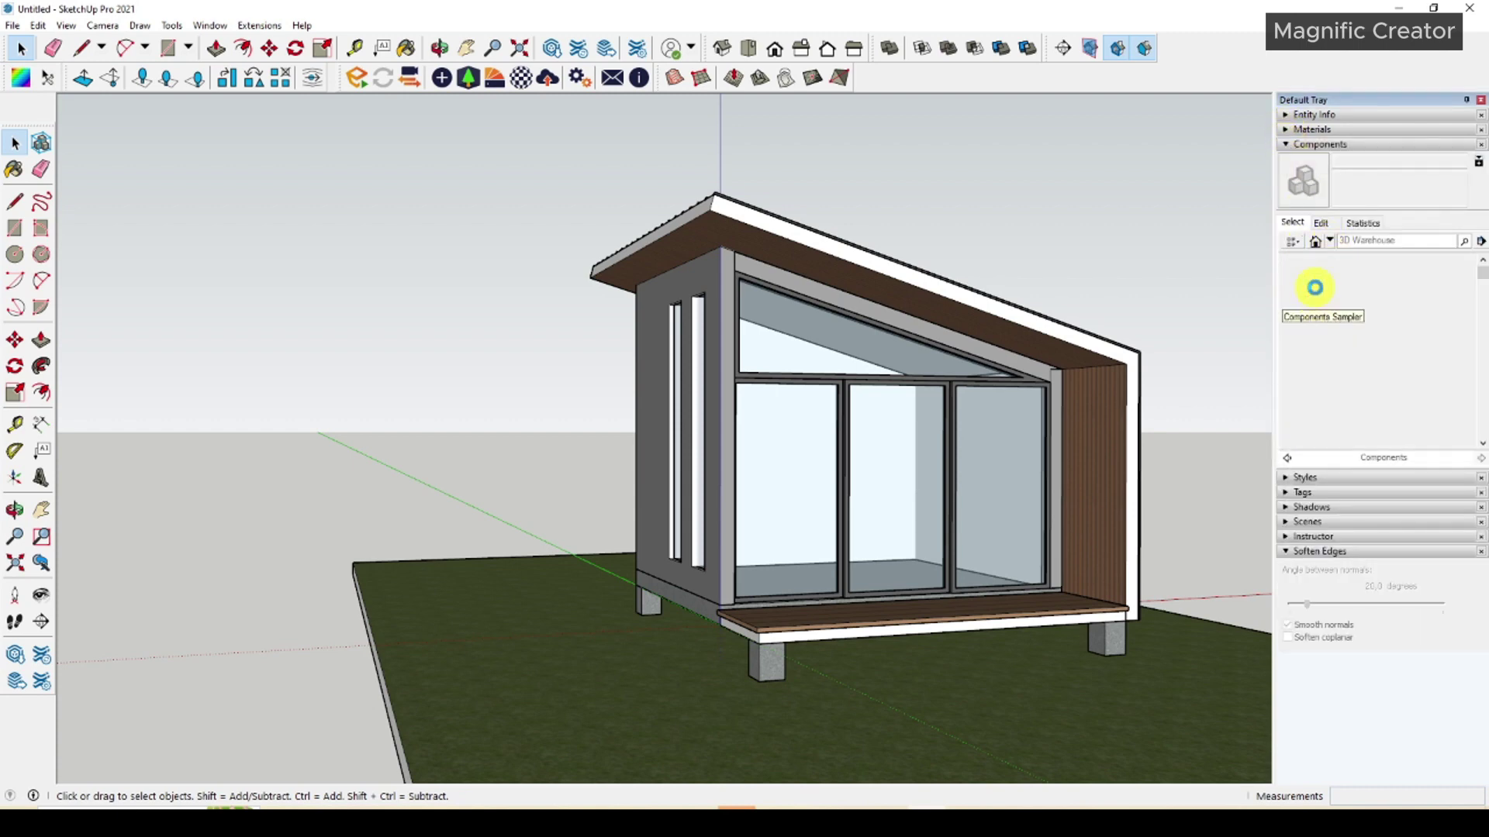
Place the standing man in a blue T-shirt from the Components Sampler on the porch deck, in front of the glazing.
{"action": "scroll", "coordinate": [1314, 367], "scroll_direction": "down", "scroll_amount": 3}
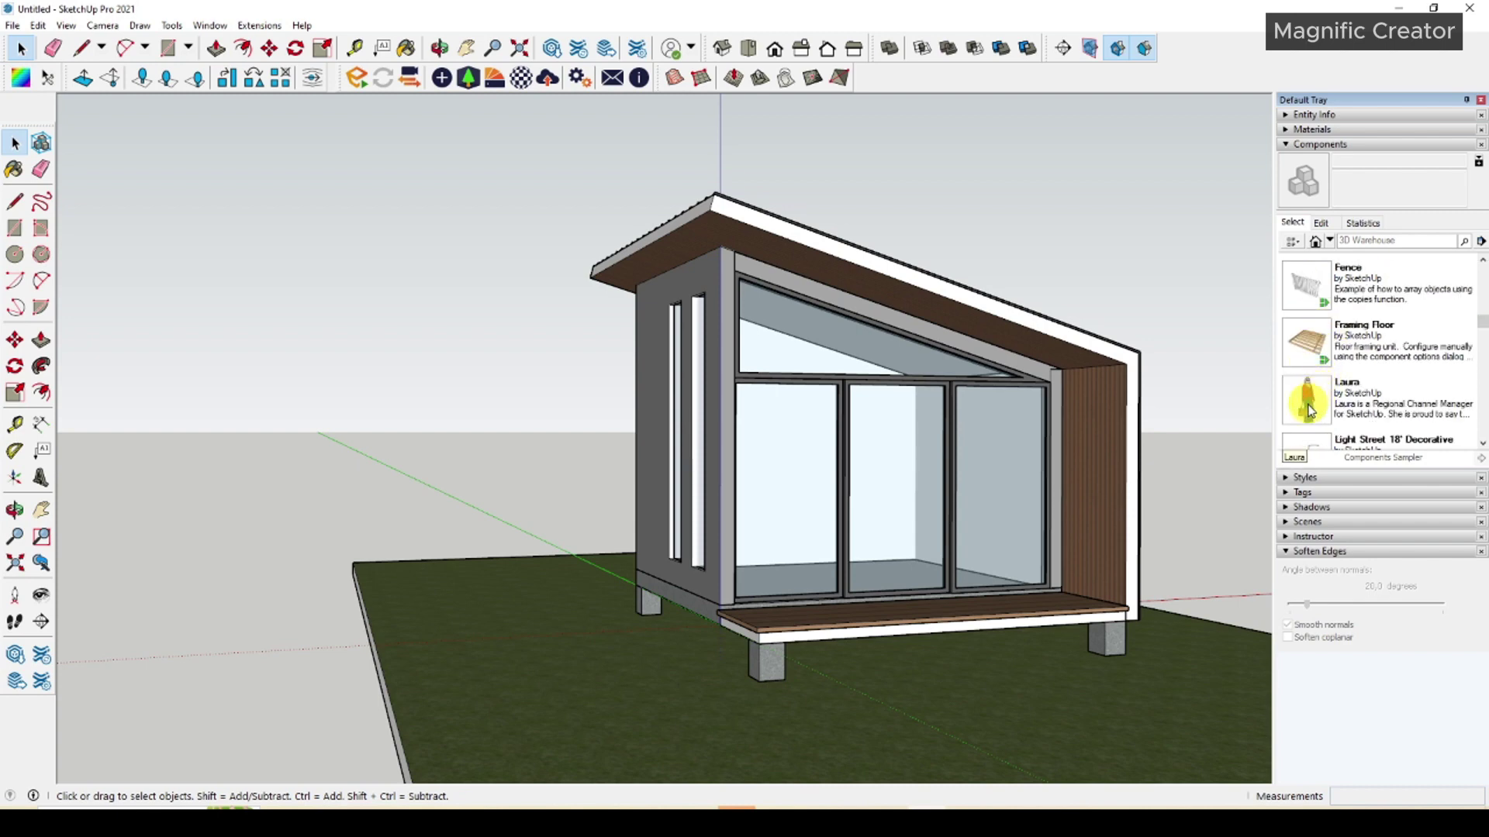
{"action": "scroll", "coordinate": [1309, 411], "scroll_direction": "down", "scroll_amount": 2}
{"action": "scroll", "coordinate": [1310, 409], "scroll_direction": "up", "scroll_amount": 1}
{"action": "scroll", "coordinate": [1312, 407], "scroll_direction": "down", "scroll_amount": 1}
{"action": "scroll", "coordinate": [1315, 405], "scroll_direction": "up", "scroll_amount": 1}
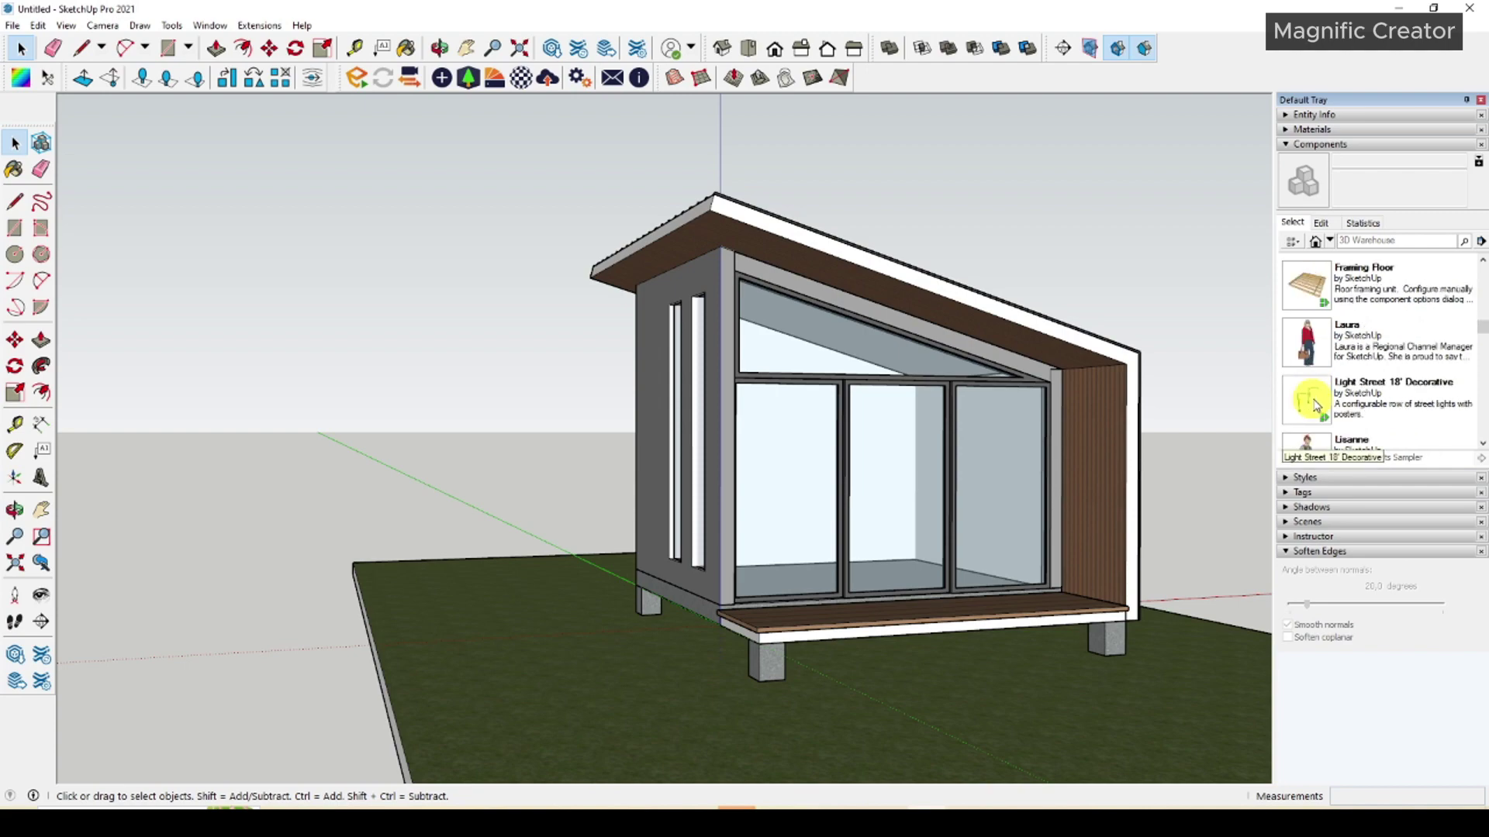
{"action": "scroll", "coordinate": [1316, 407], "scroll_direction": "down", "scroll_amount": 4}
{"action": "left_click", "coordinate": [1311, 355]}
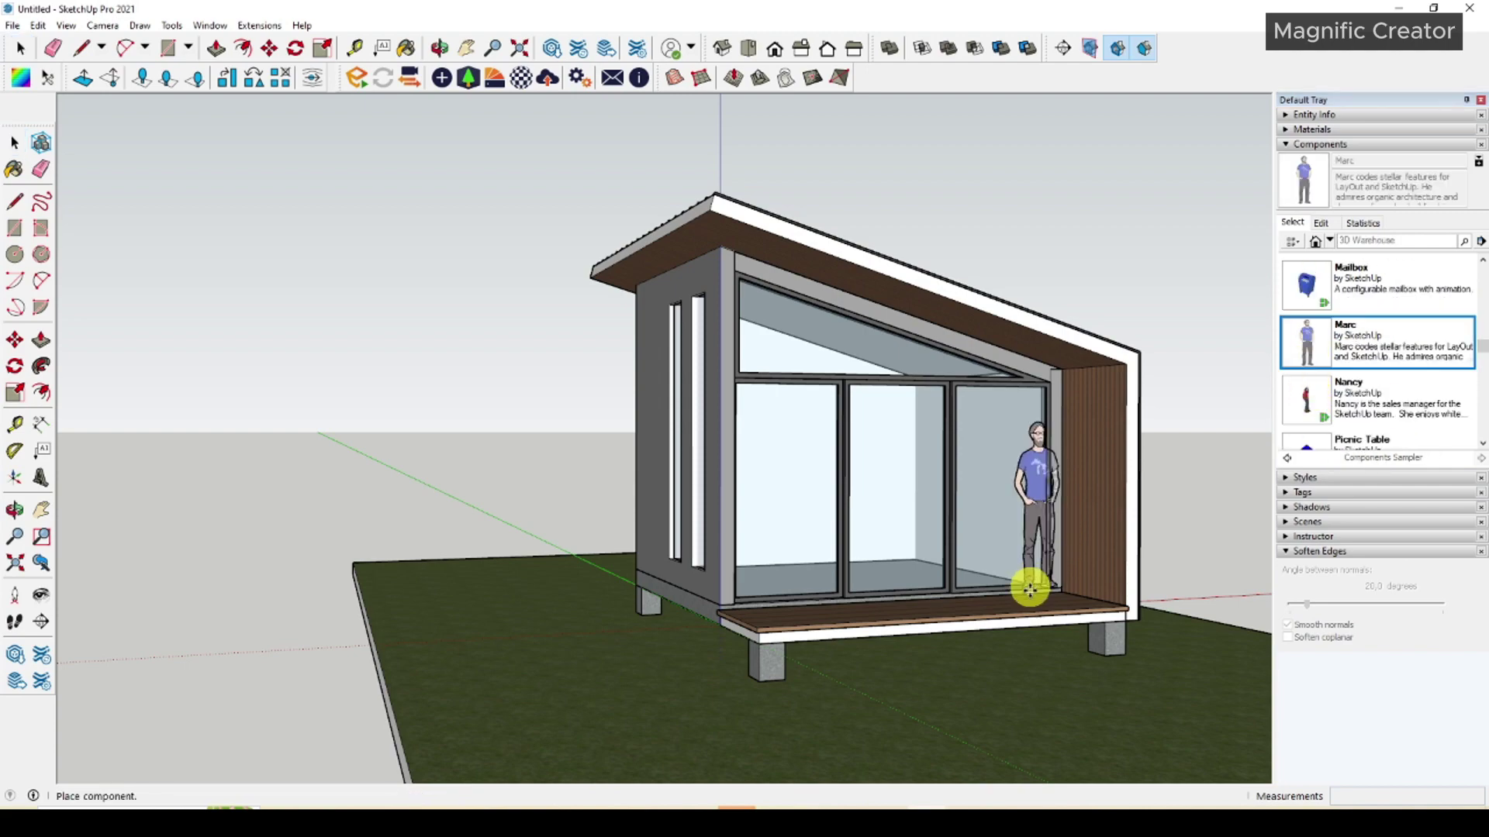
{"action": "middle_click_drag", "start_coordinate": [1024, 588], "coordinate": [1015, 616]}
{"action": "scroll", "coordinate": [1000, 619], "scroll_direction": "up", "scroll_amount": 3}
{"action": "left_click", "coordinate": [980, 635]}
{"action": "scroll", "coordinate": [967, 565], "scroll_direction": "down", "scroll_amount": 3}
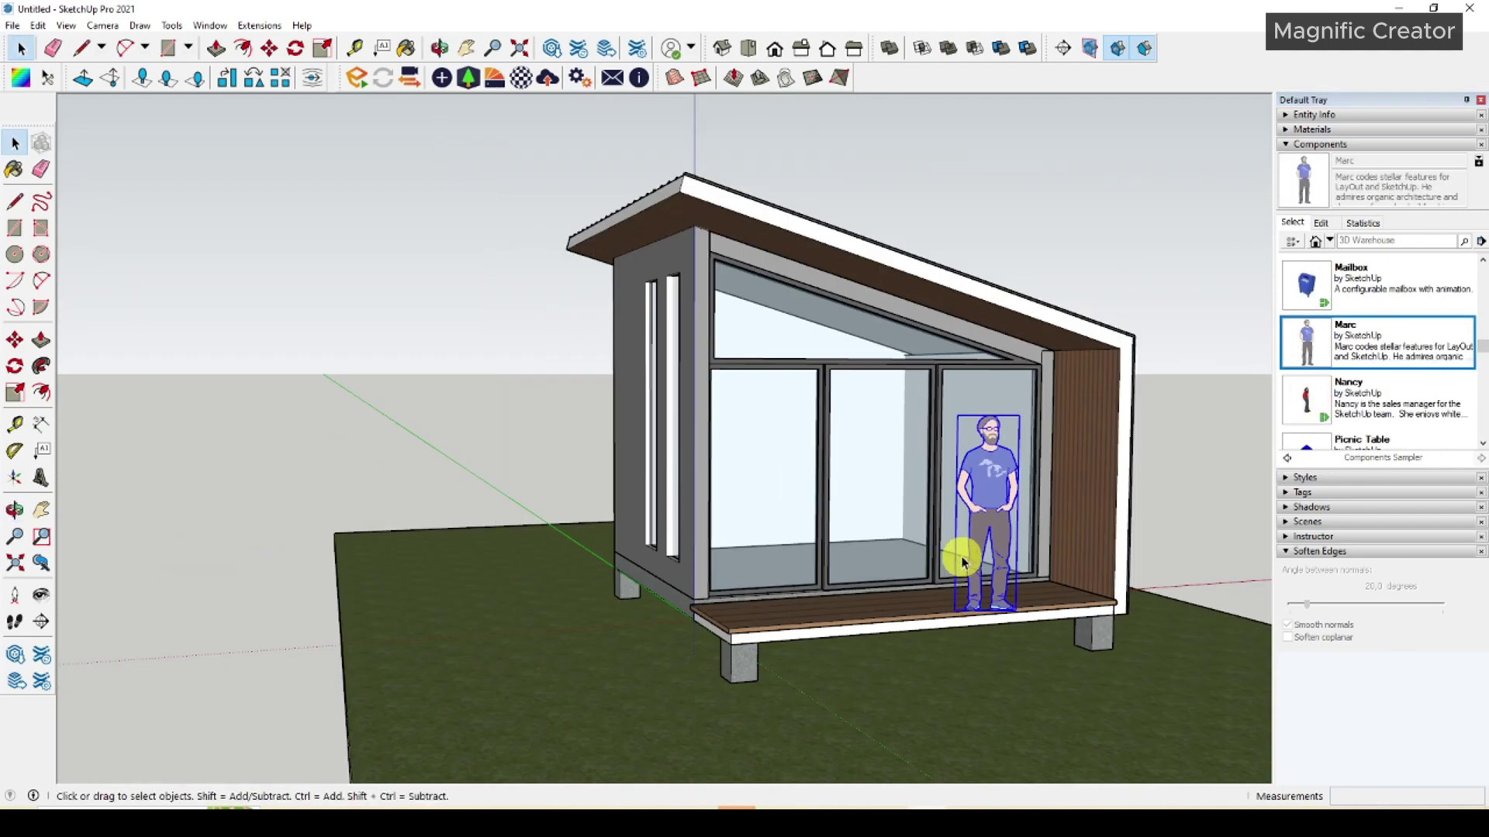
Draw a long, narrow rectangle on the grass in front of the porch as the outline of an entry step.
{"action": "middle_click_drag", "start_coordinate": [967, 565], "coordinate": [740, 639]}
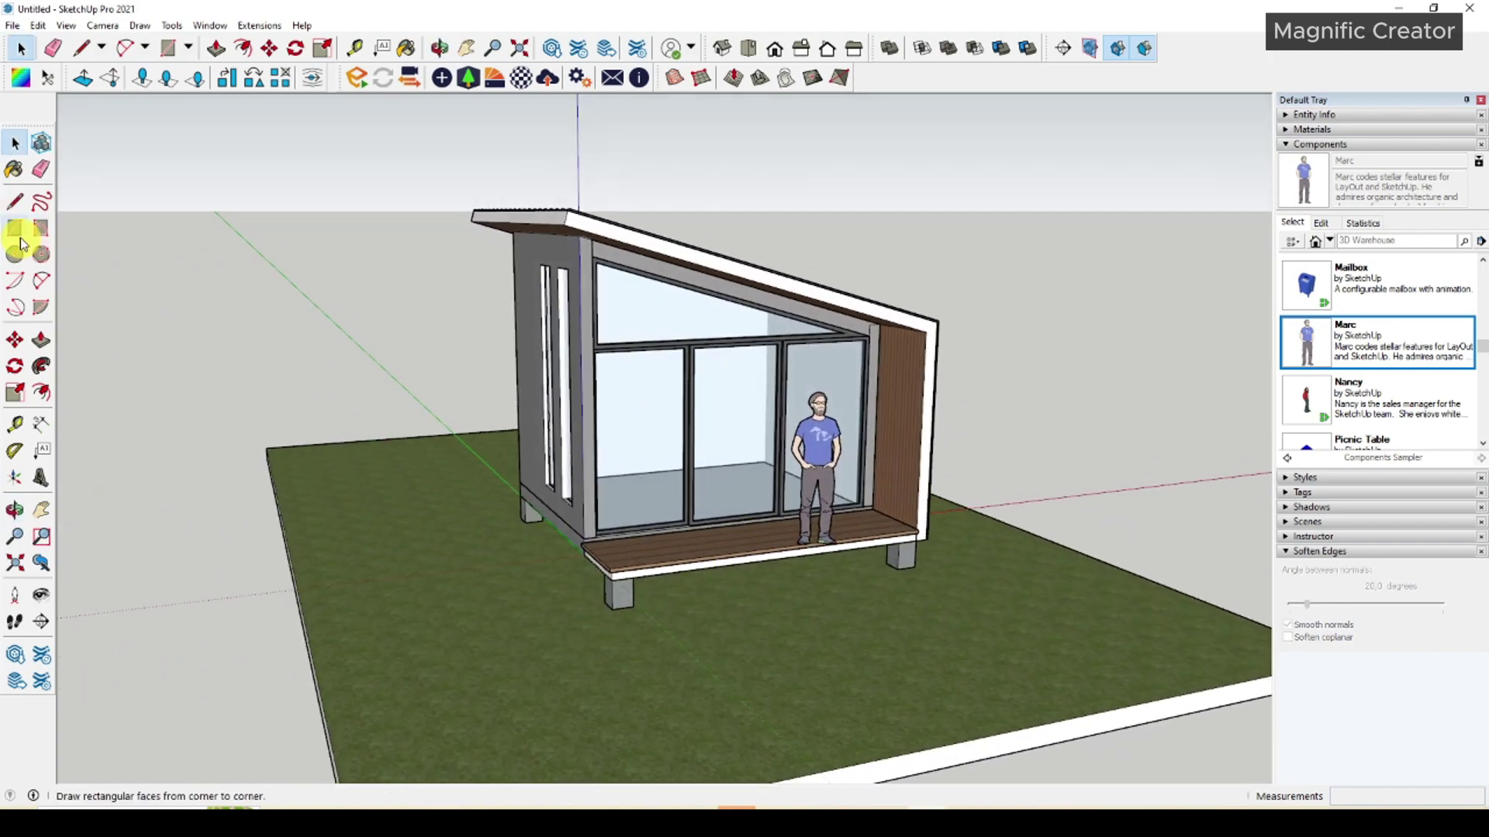
{"action": "scroll", "coordinate": [676, 586], "scroll_direction": "up", "scroll_amount": 1}
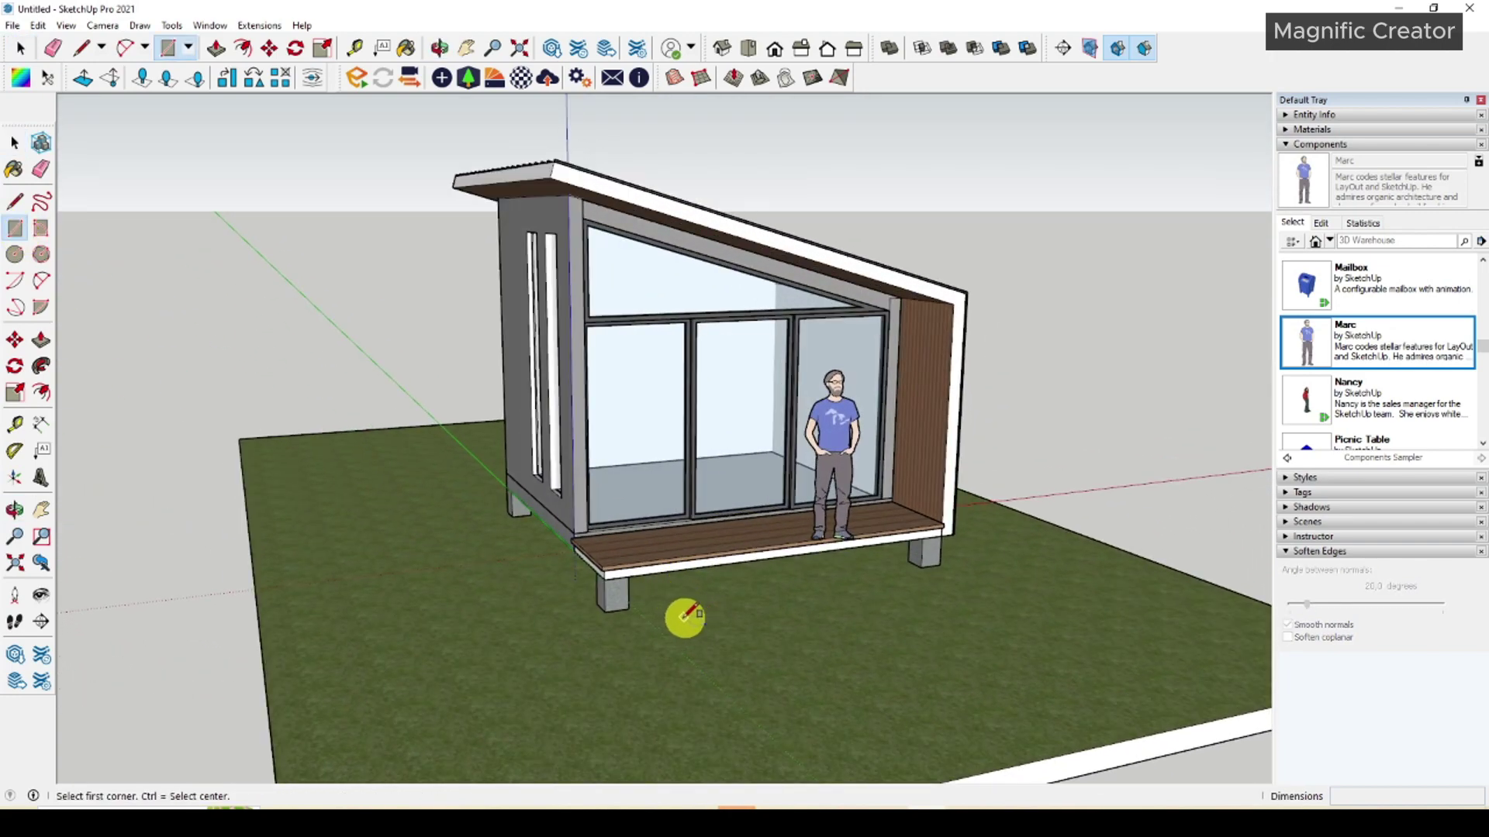
{"action": "left_click", "coordinate": [934, 568]}
{"action": "scroll", "coordinate": [814, 602], "scroll_direction": "up", "scroll_amount": 2}
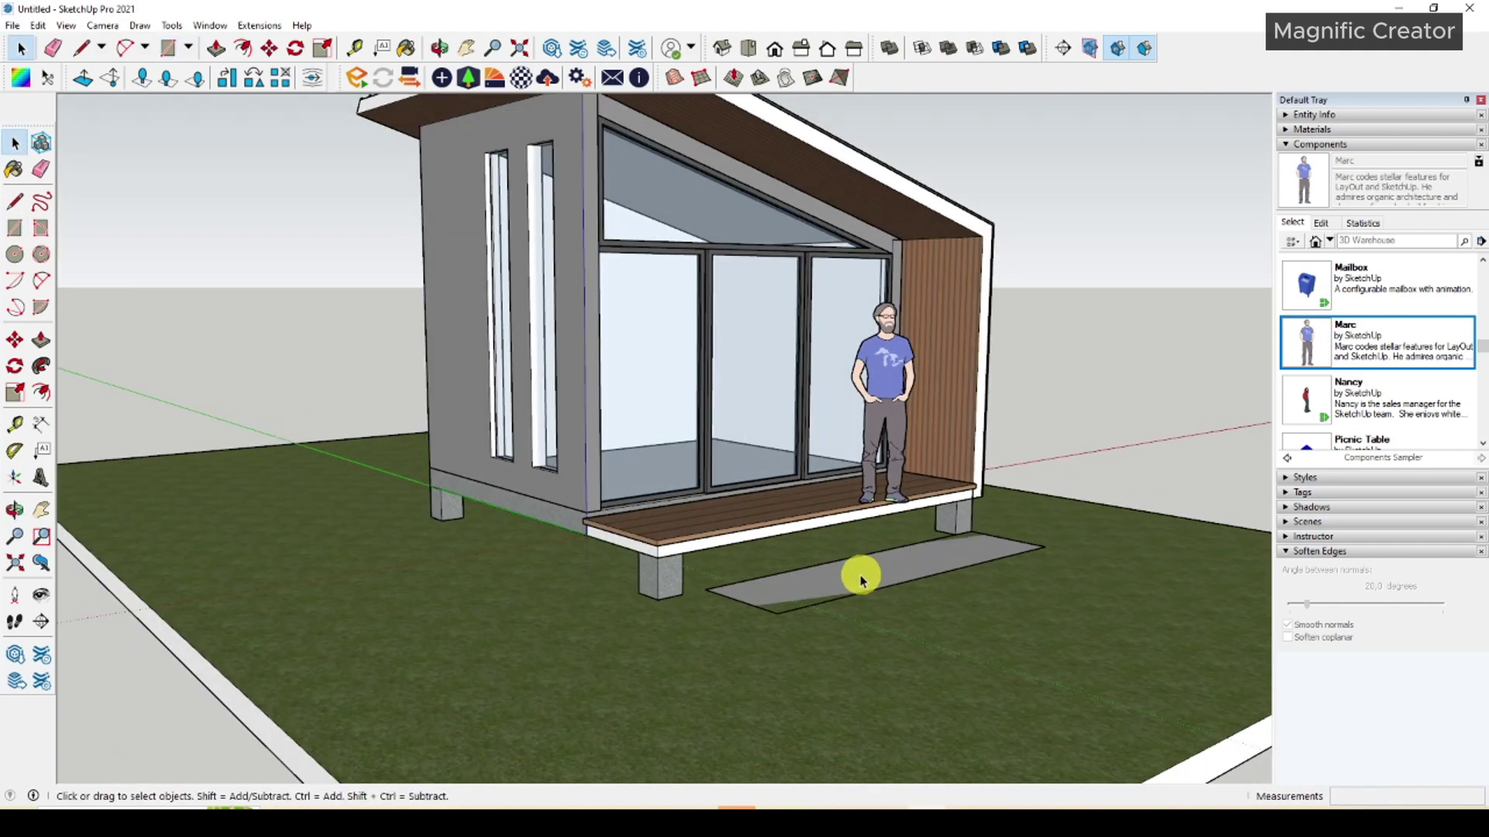
Pull the entry step's face up into a low block and make it a group.
{"action": "key", "text": "p"}
{"action": "left_click", "coordinate": [858, 572]}
{"action": "left_click", "coordinate": [857, 552]}
{"action": "key", "text": "space"}
{"action": "triple_click", "coordinate": [892, 543]}
{"action": "right_click", "coordinate": [891, 542]}
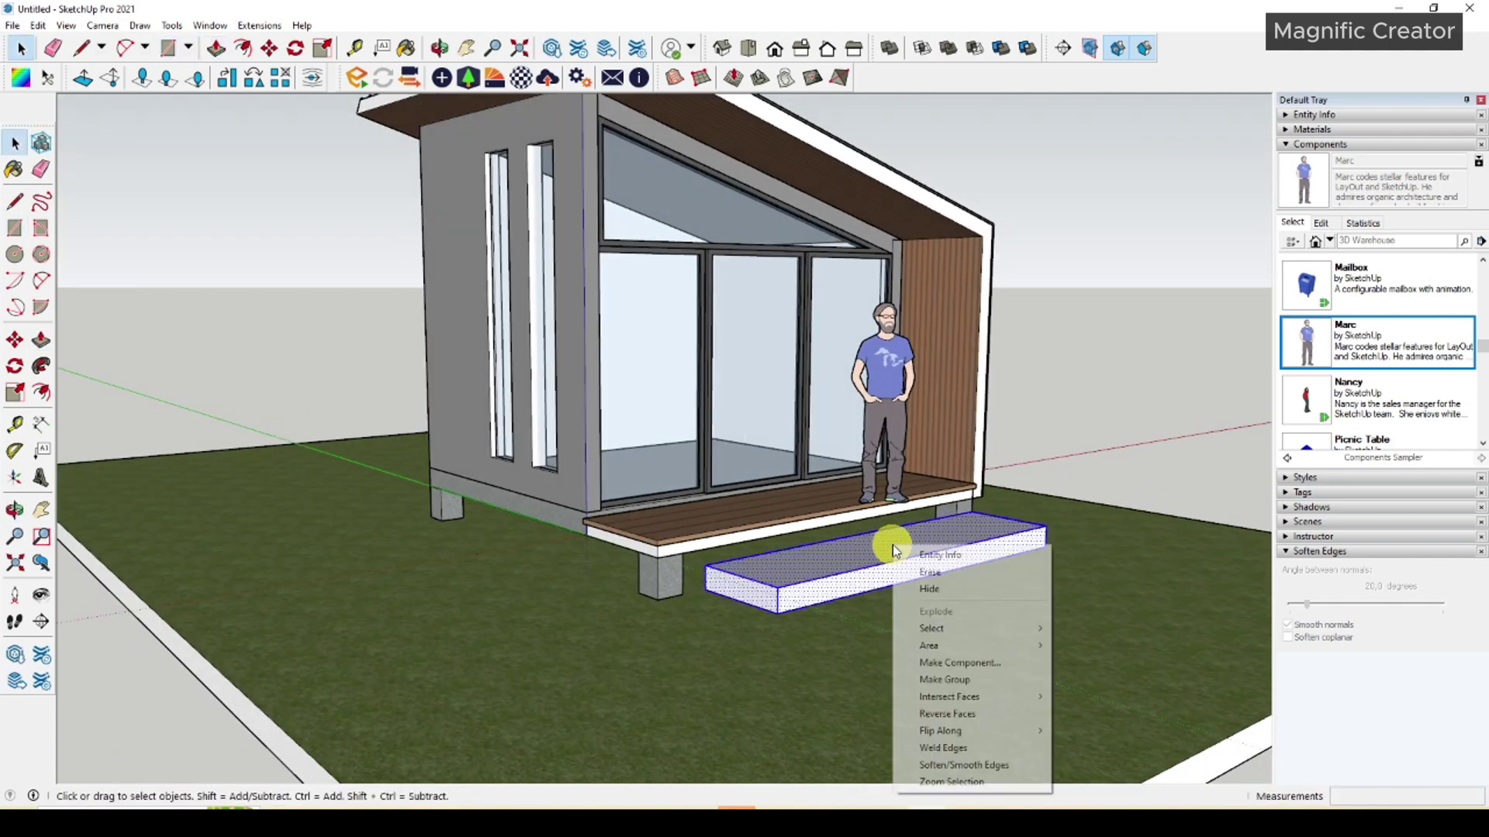
{"action": "left_click", "coordinate": [946, 679]}
Paint the entry step group with the Wood Fence material from the Landscaping, Fencing and Vegetation collection.
{"action": "scroll", "coordinate": [1429, 277], "scroll_direction": "up", "scroll_amount": 3}
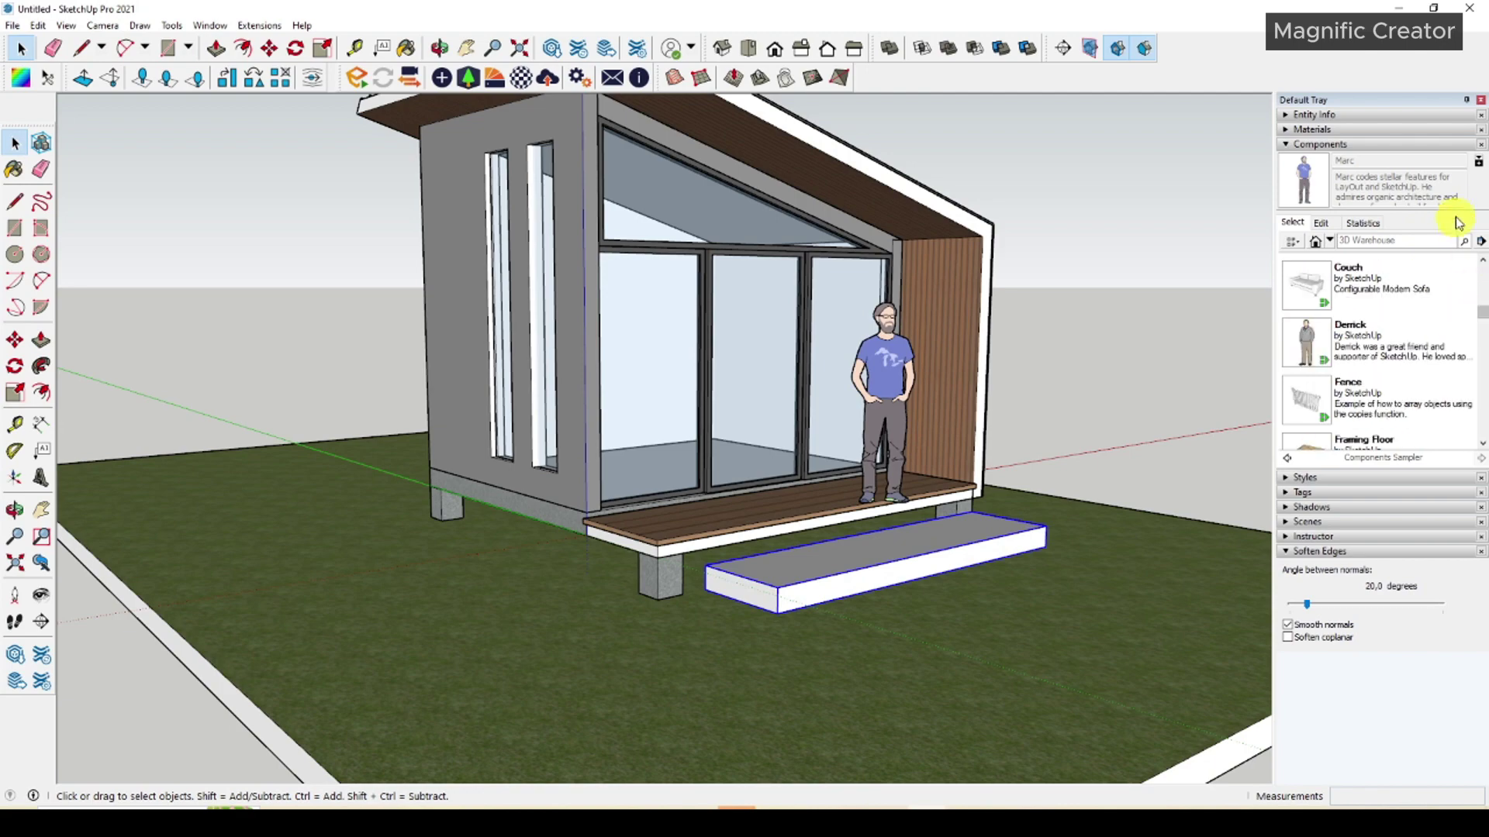
{"action": "left_click", "coordinate": [1282, 145]}
{"action": "left_click", "coordinate": [1286, 130]}
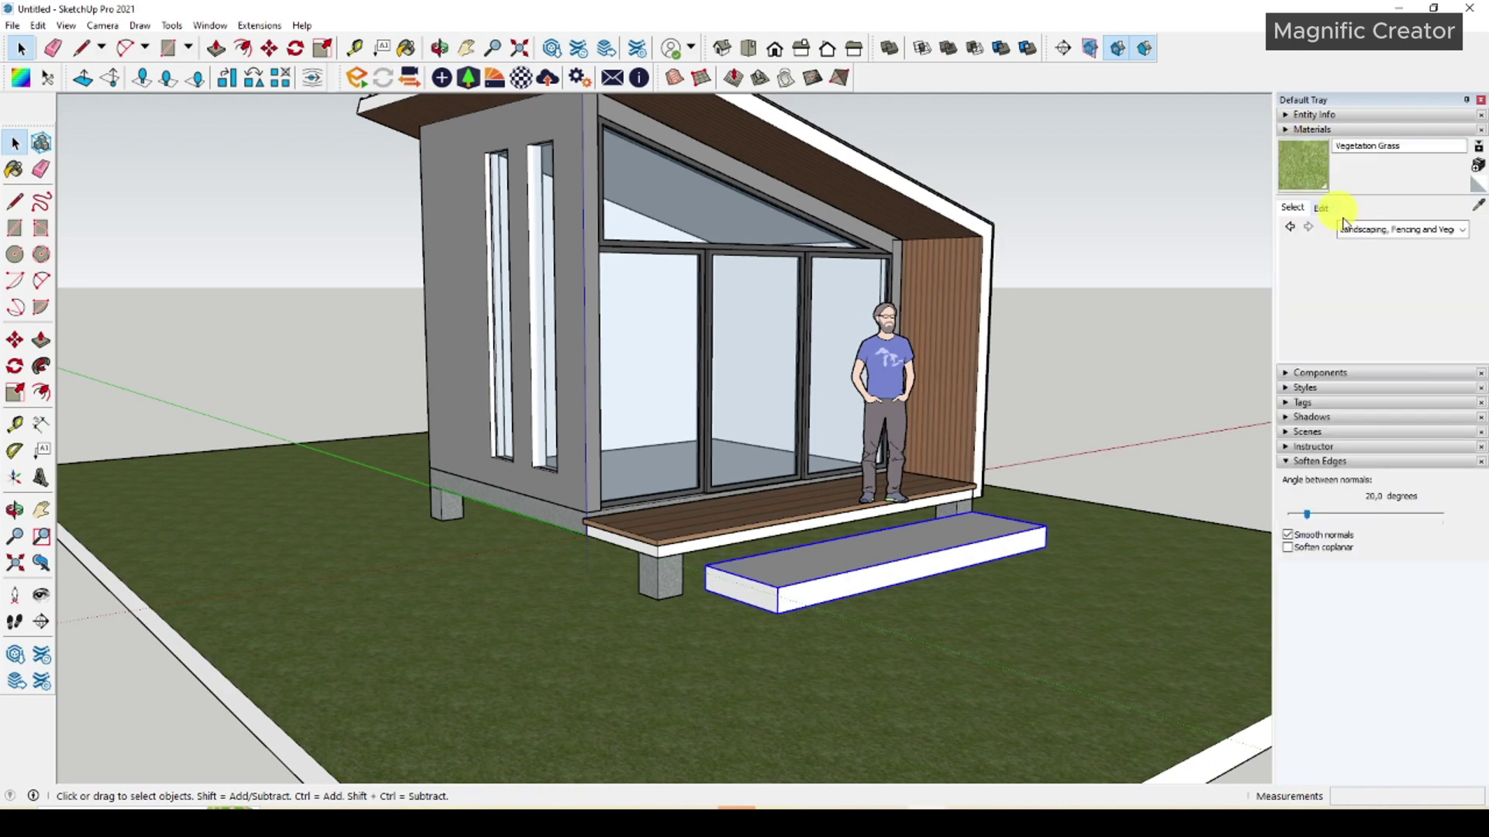
{"action": "left_click", "coordinate": [1402, 307]}
{"action": "left_click", "coordinate": [861, 561]}
Edit the Wood Fence material's color to a less saturated reddish brown.
{"action": "middle_click_drag", "start_coordinate": [861, 562], "coordinate": [1062, 451]}
{"action": "left_click", "coordinate": [1321, 208]}
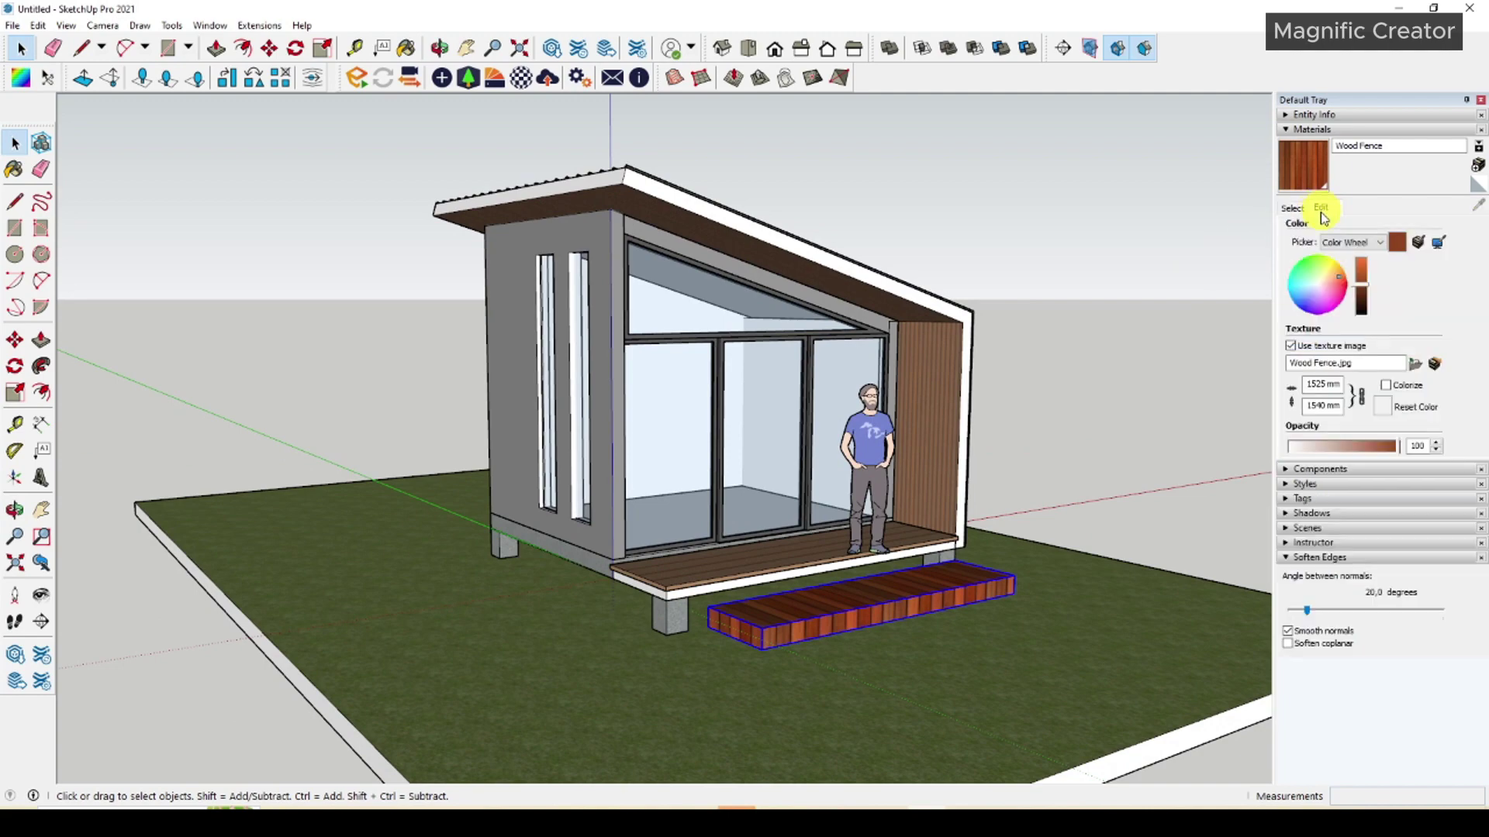
{"action": "left_click", "coordinate": [1331, 289]}
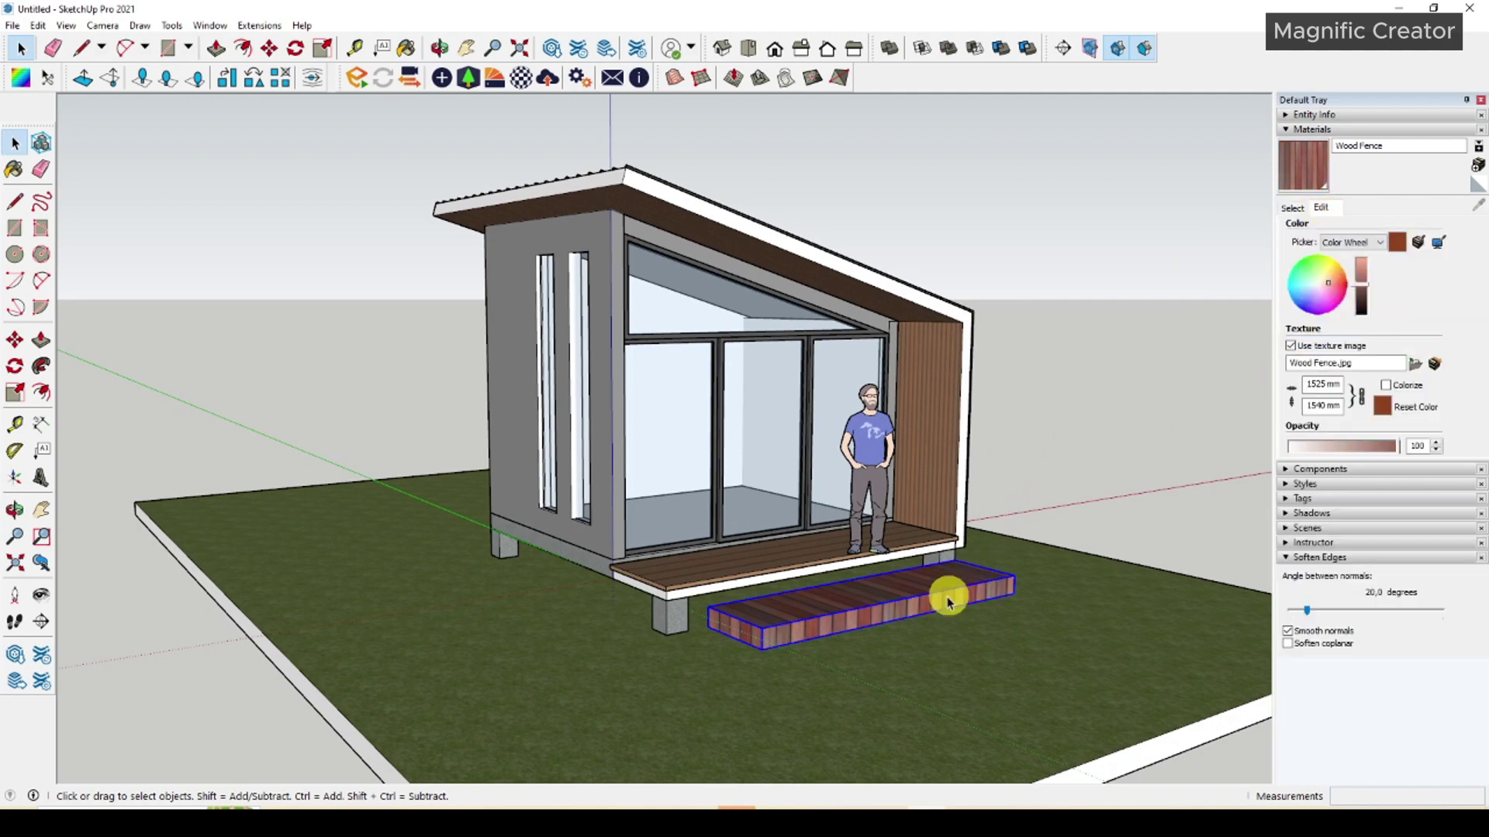
{"action": "scroll", "coordinate": [948, 601], "scroll_direction": "up", "scroll_amount": 3}
Sample the Blacktop Old 02 material from a foot block and paint the entry step's side faces with it.
{"action": "left_click", "coordinate": [1291, 208]}
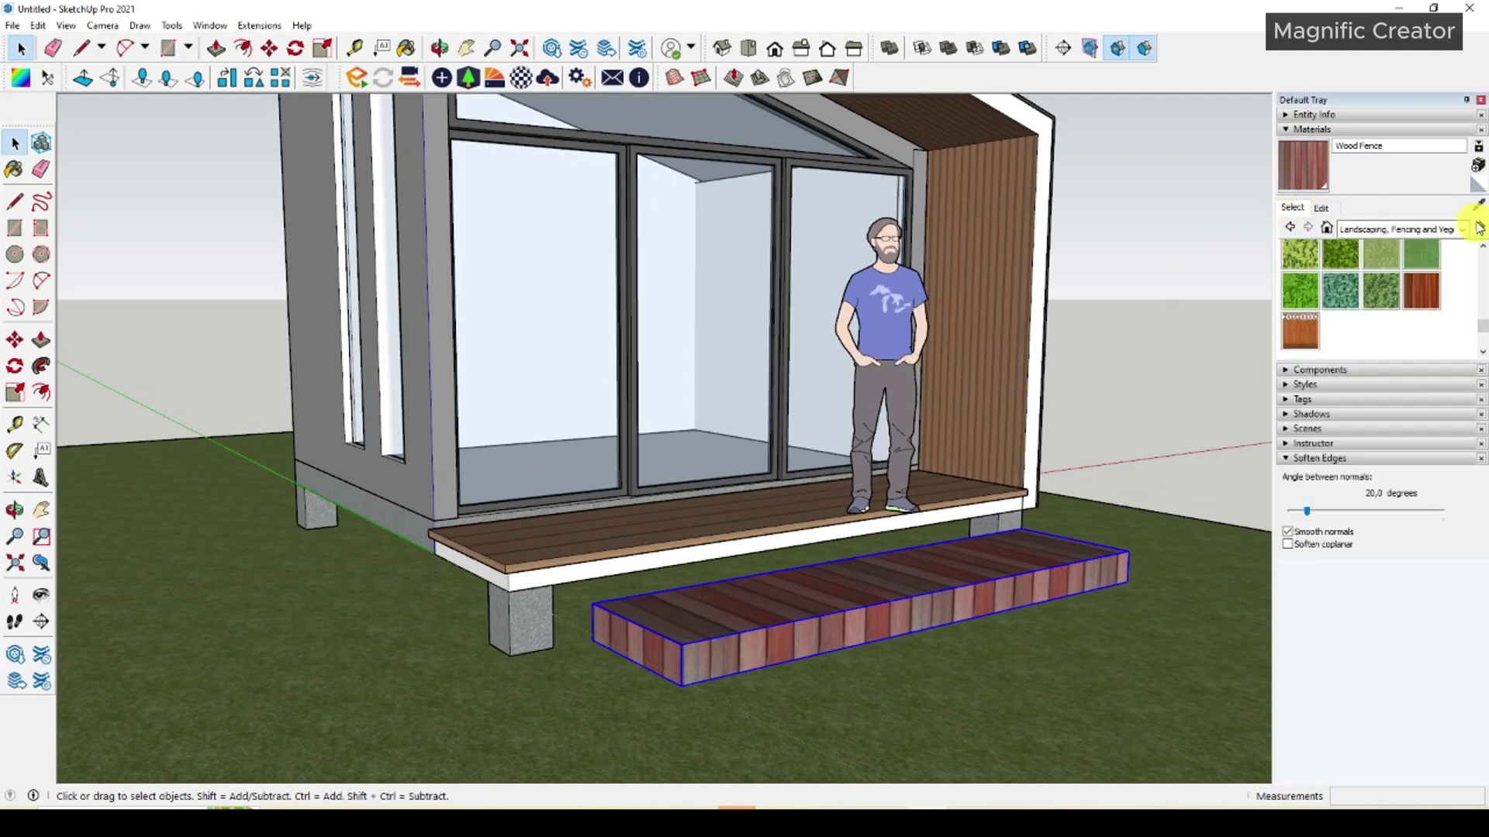
{"action": "left_click", "coordinate": [535, 629]}
{"action": "key", "text": "space"}
{"action": "double_click", "coordinate": [783, 620]}
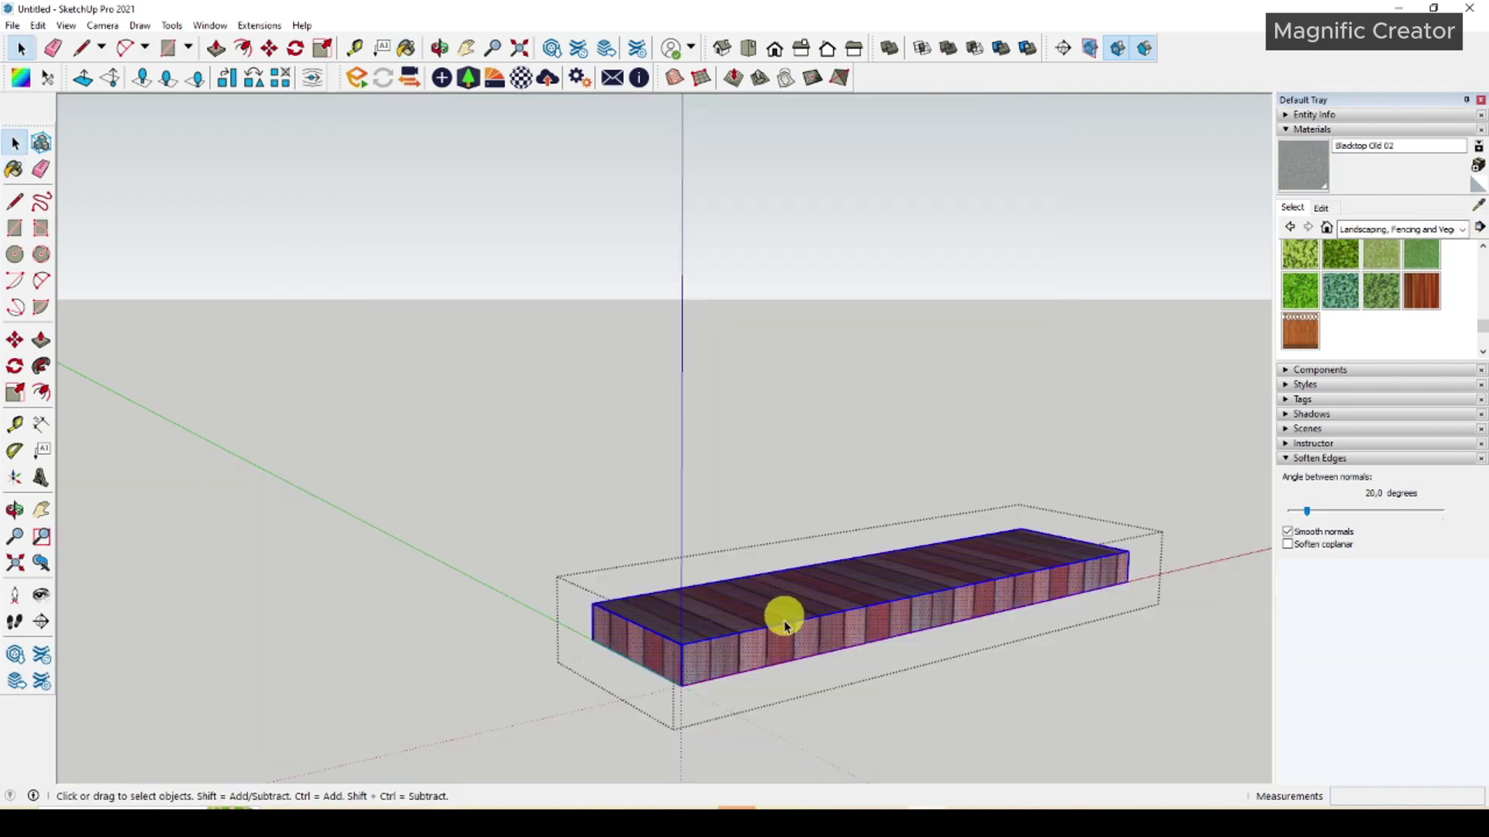
{"action": "left_click", "coordinate": [751, 648]}
{"action": "left_click", "coordinate": [651, 648]}
{"action": "mouse_move", "coordinate": [651, 648]}
{"action": "middle_mouse_down"}
{"action": "mouse_move", "coordinate": [991, 591]}
{"action": "mouse_move", "coordinate": [891, 618]}
{"action": "mouse_move", "coordinate": [917, 636]}
{"action": "middle_mouse_up"}
{"action": "left_click", "coordinate": [917, 636]}
{"action": "key", "text": "space"}
{"action": "middle_click_drag", "start_coordinate": [801, 632], "coordinate": [1044, 525]}
{"action": "left_click", "coordinate": [1043, 444]}
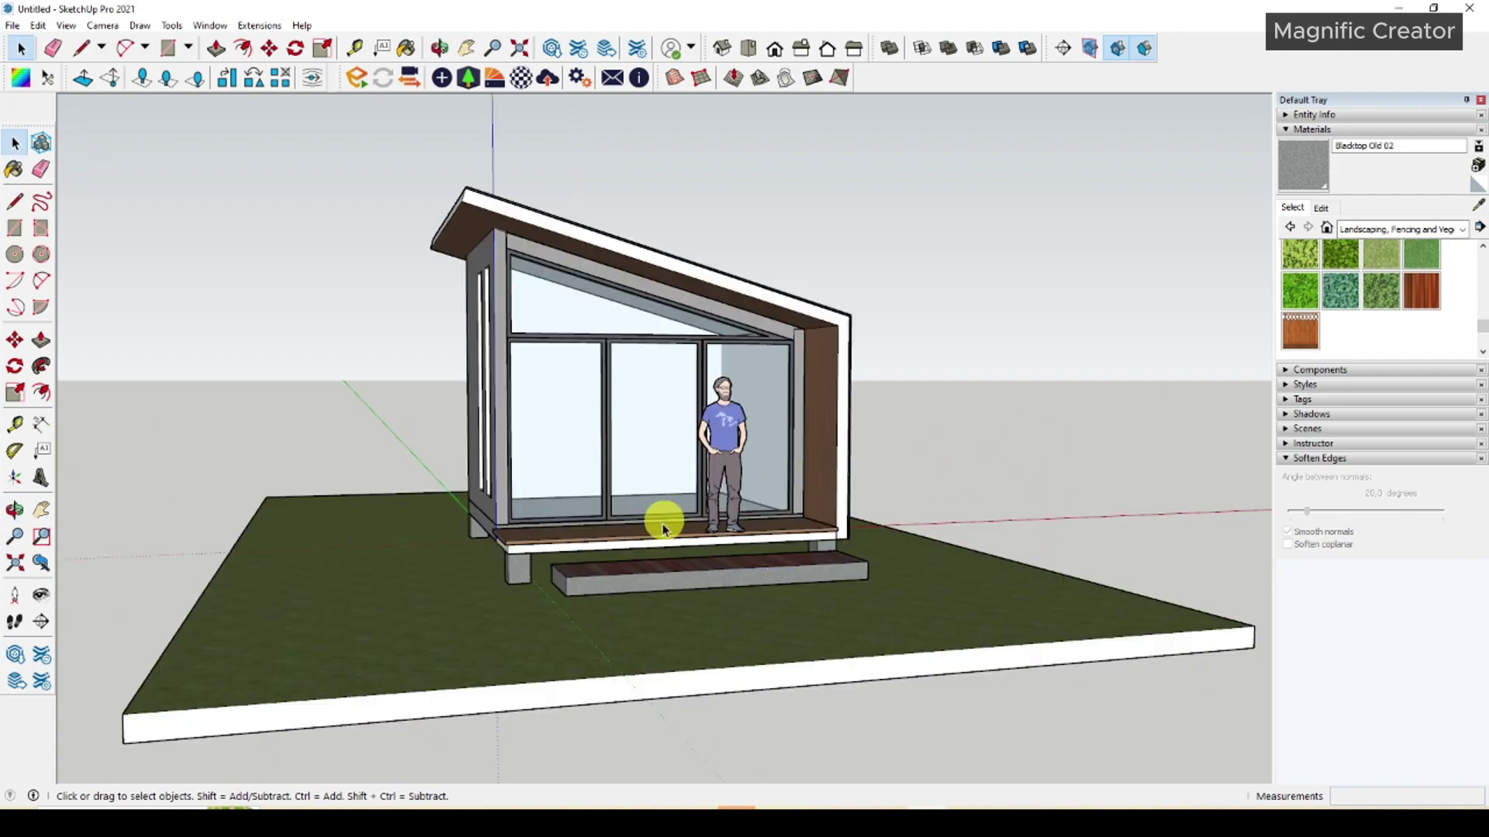